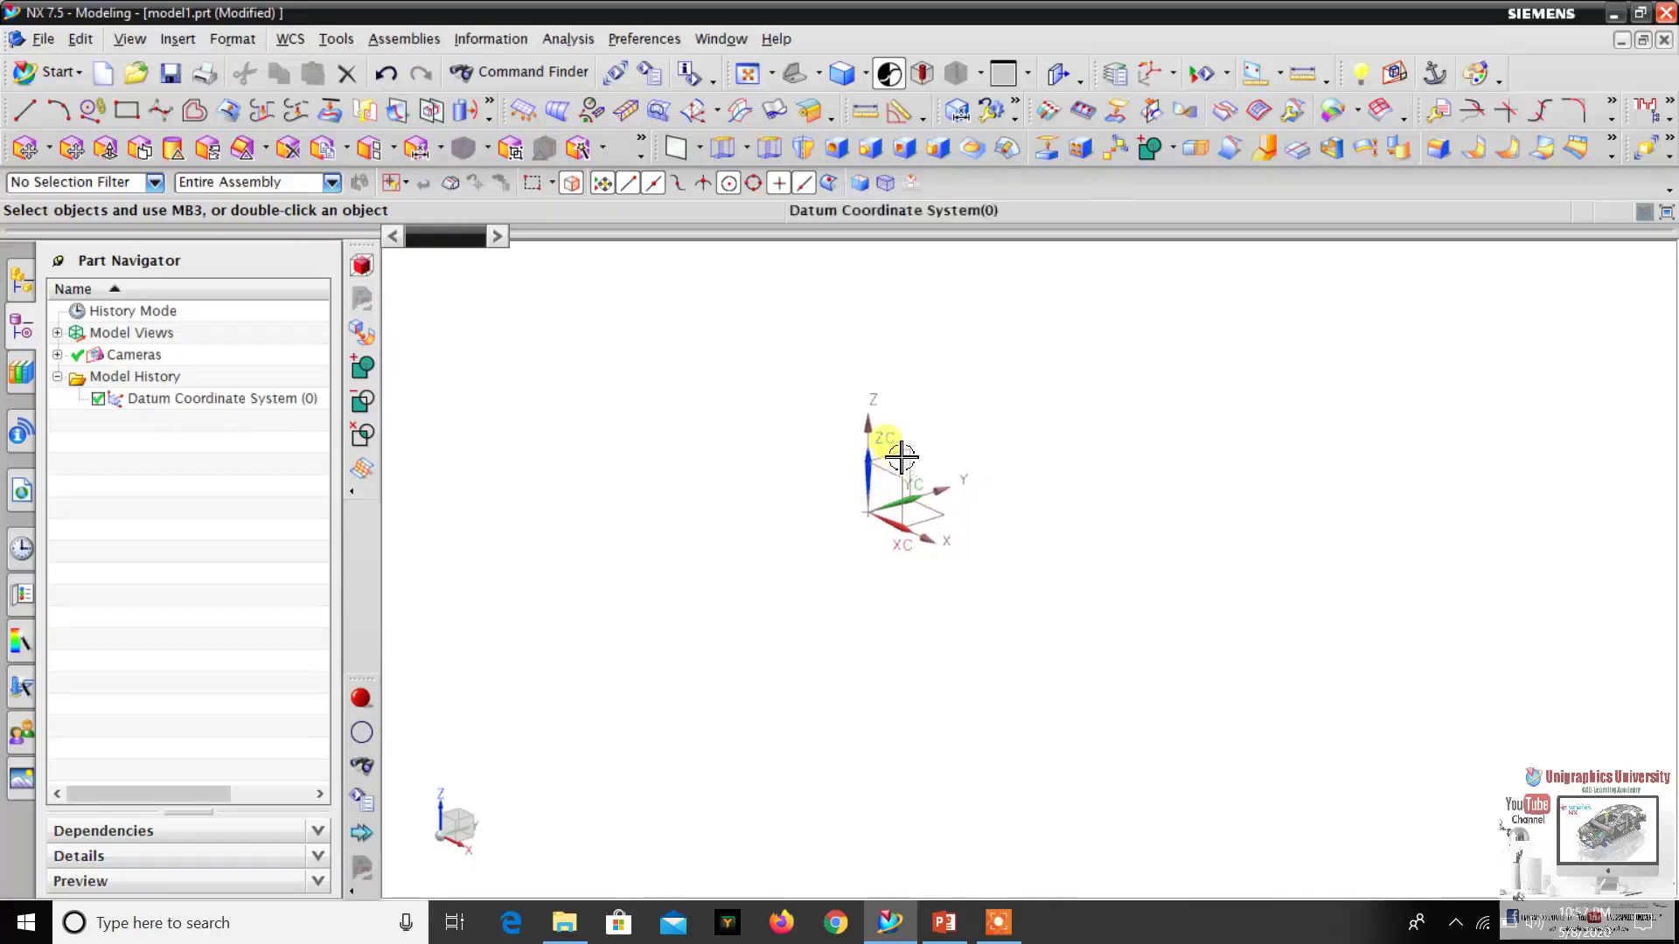
- Delete the existing datum coordinate system and start a new datum CSYS with the dialog reset to the Dynamic type
{"action": "right_click", "coordinate": [213, 406]}
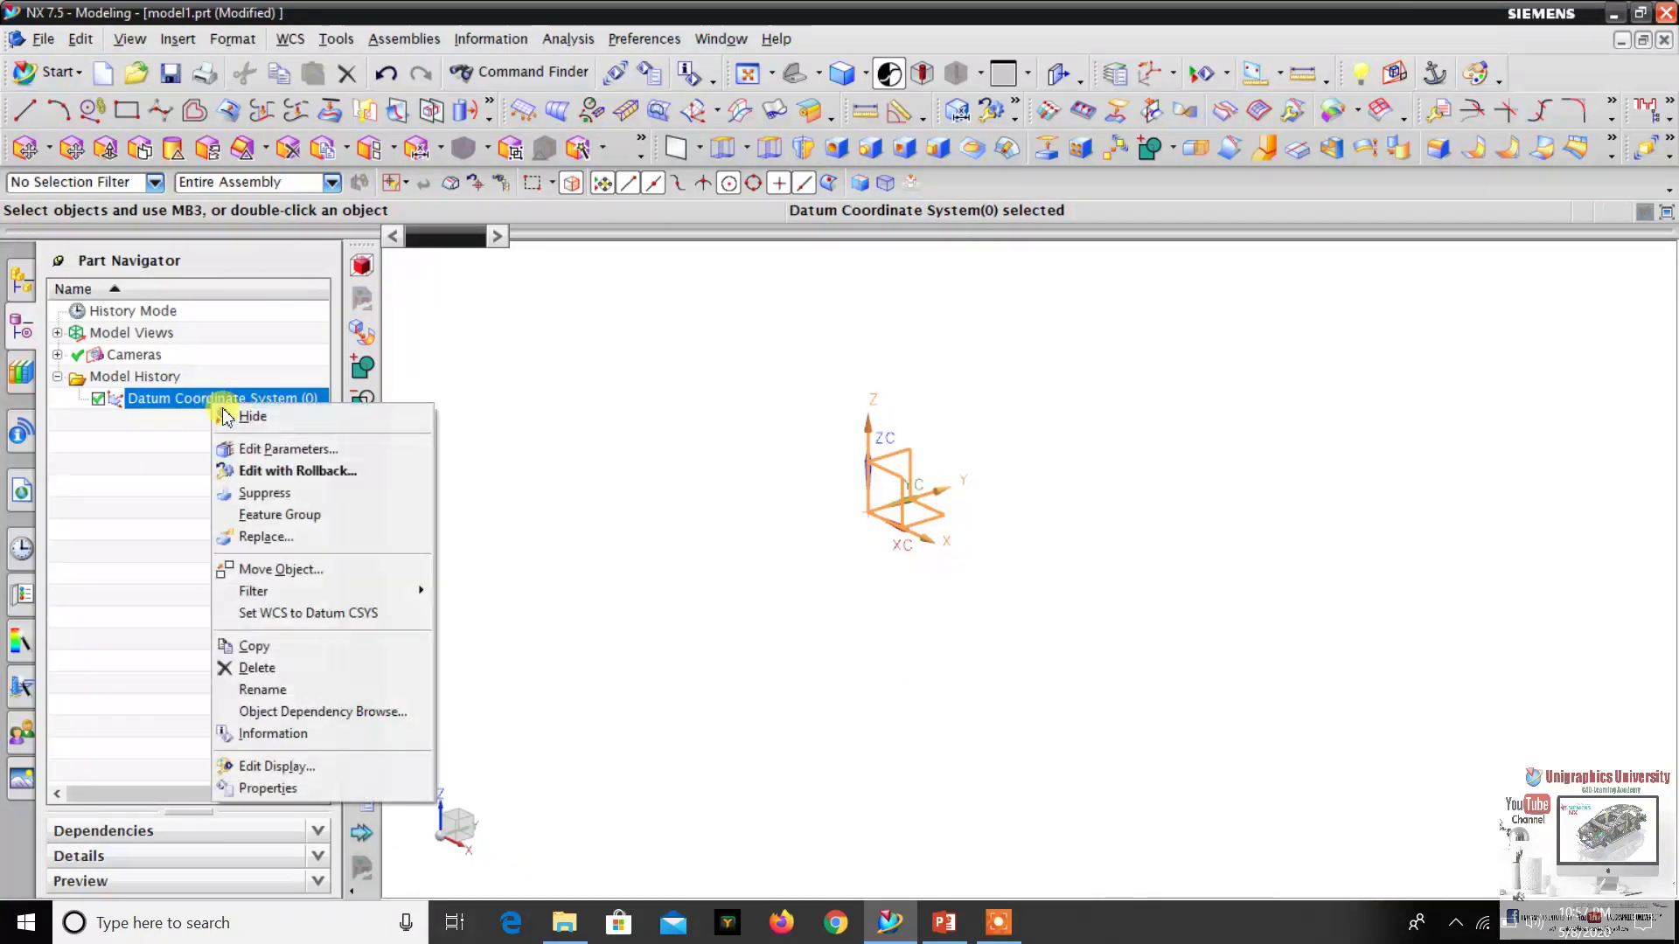
{"action": "left_click", "coordinate": [238, 672]}
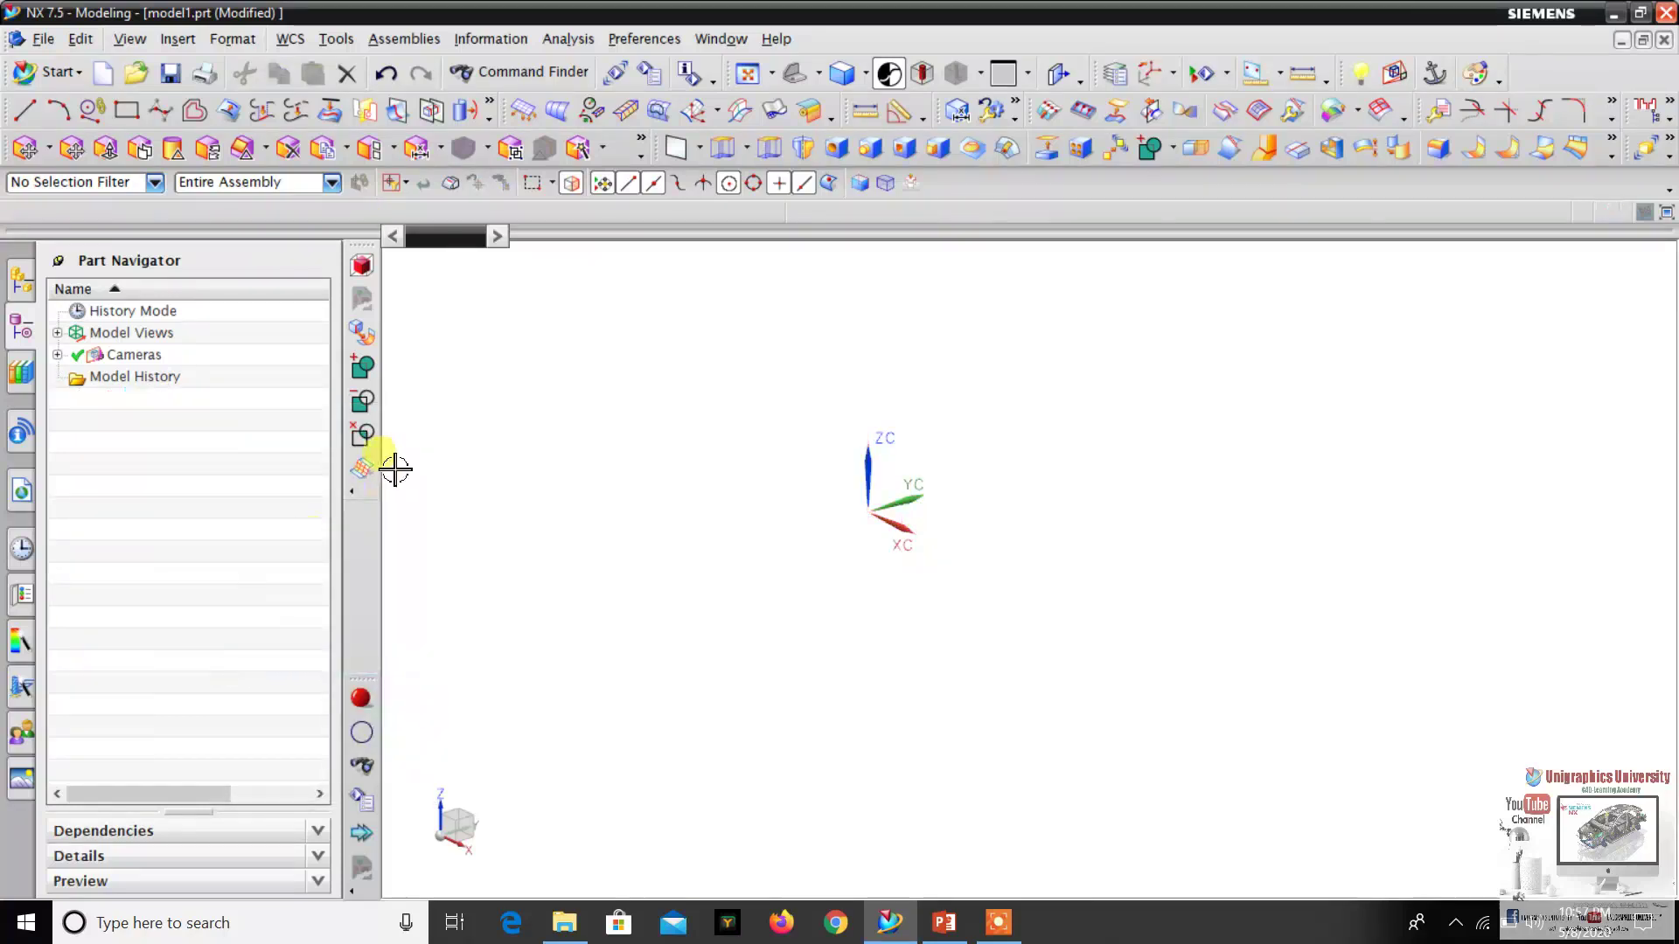
{"action": "left_click", "coordinate": [179, 38]}
{"action": "mouse_move", "coordinate": [209, 174]}
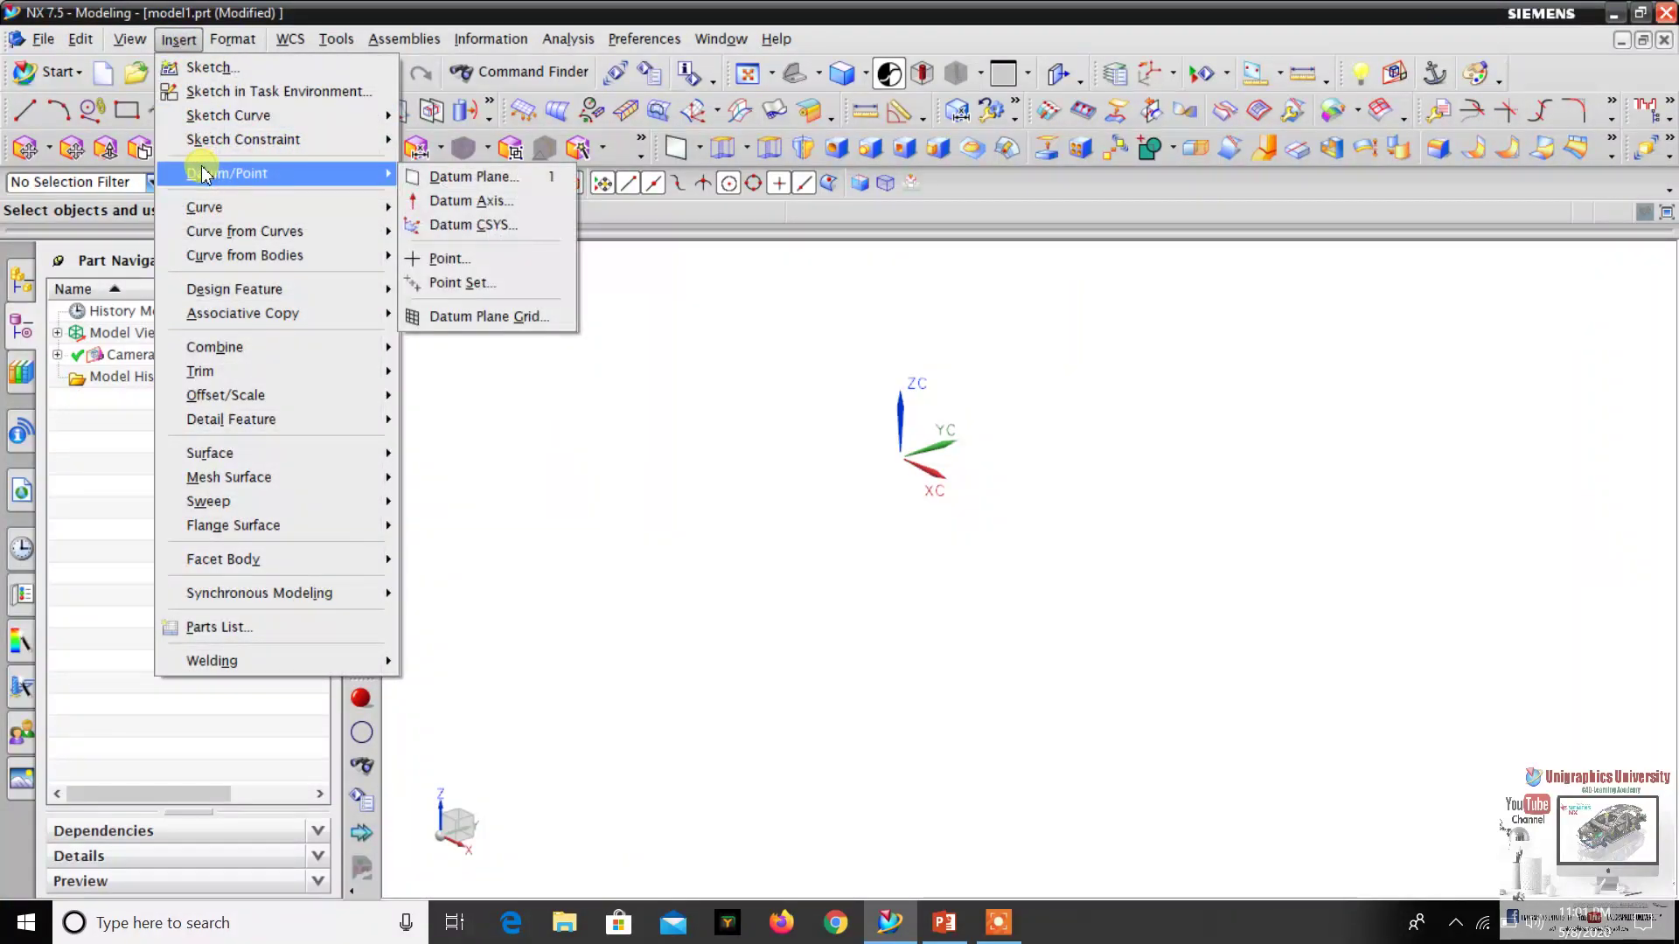
{"action": "left_click", "coordinate": [478, 229]}
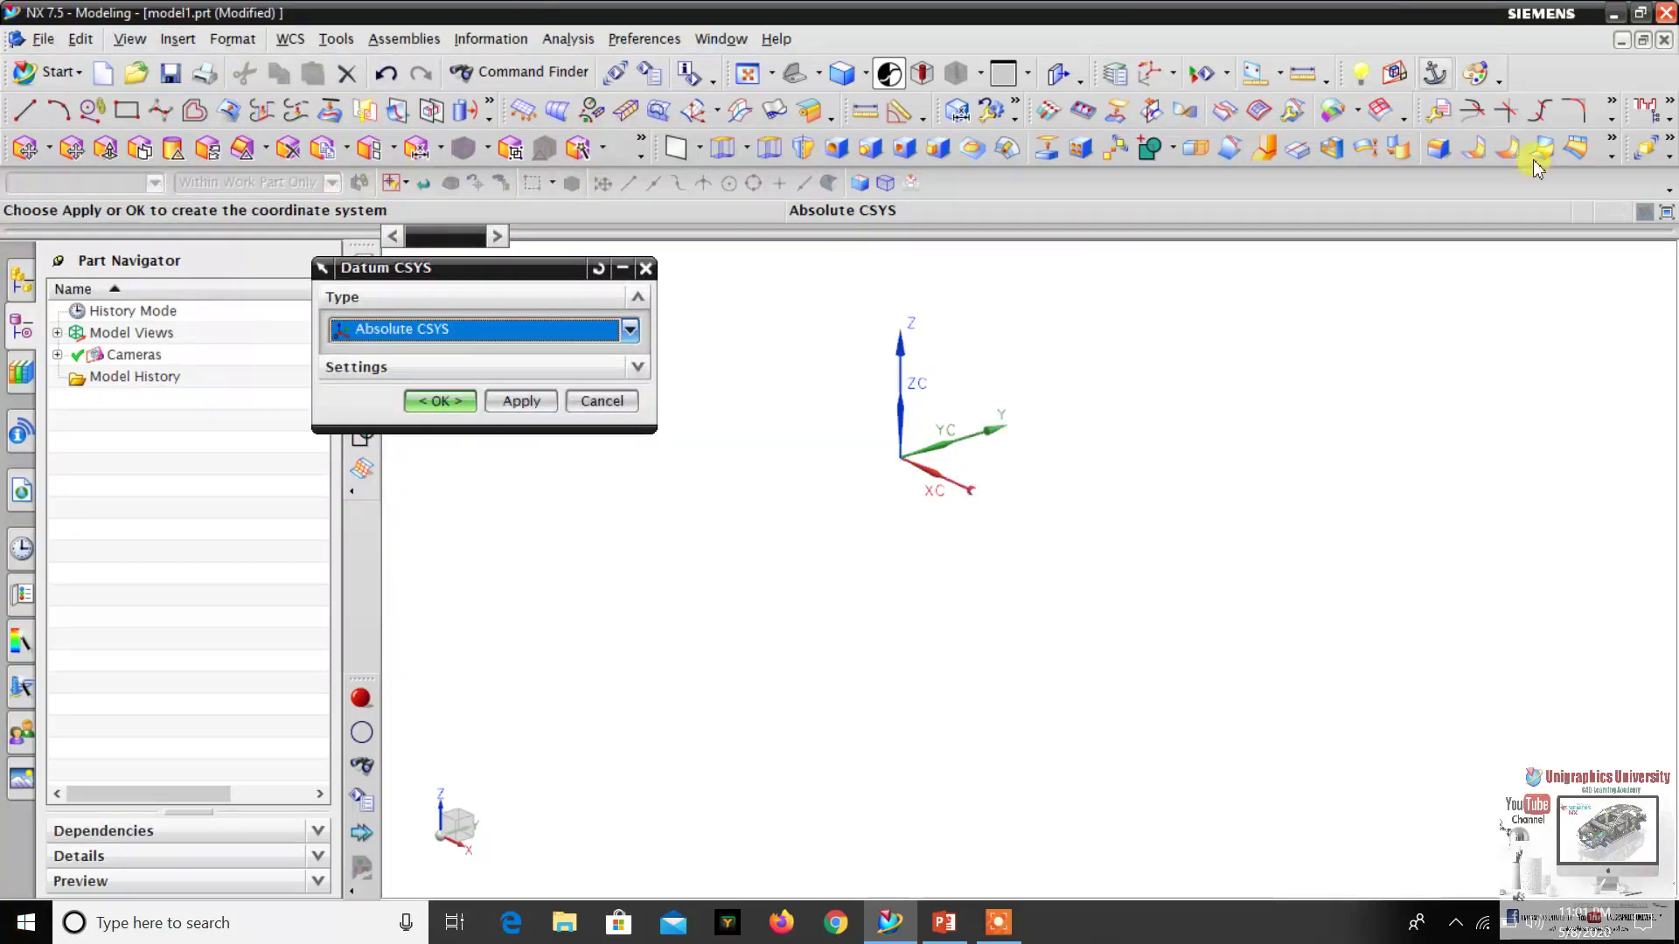
{"action": "left_click", "coordinate": [599, 270]}
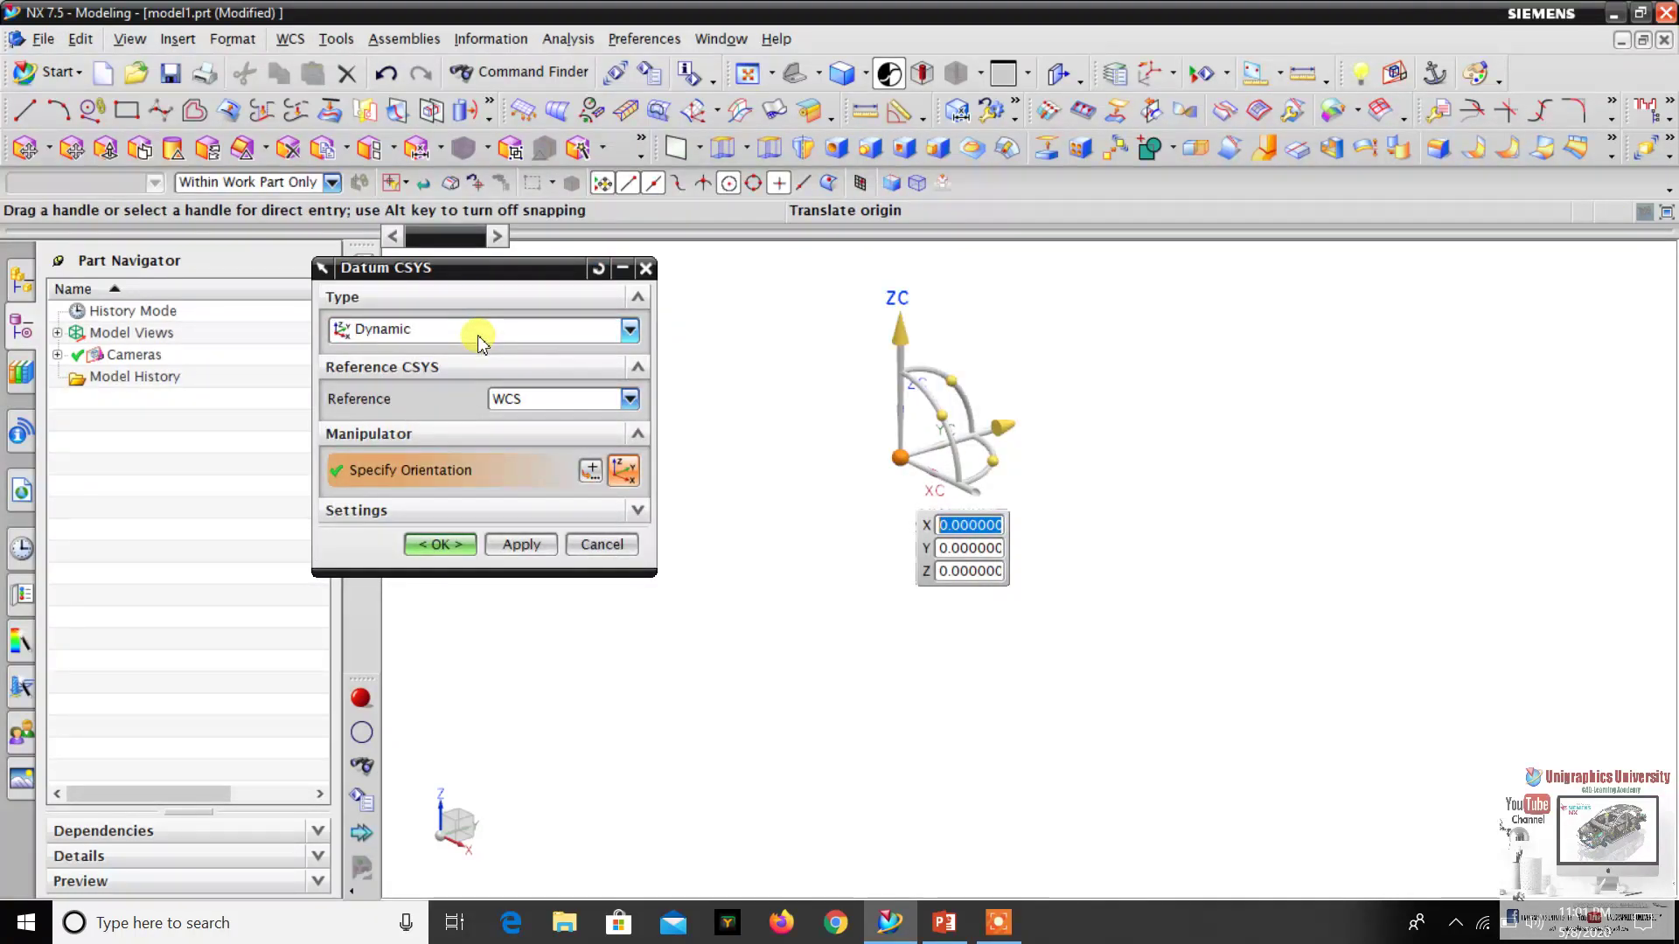
- Create the dynamic datum CSYS with its origin at X 55, Y 44, Z 30, referenced to the WCS
{"action": "left_click_drag", "start_coordinate": [944, 422], "coordinate": [866, 362]}
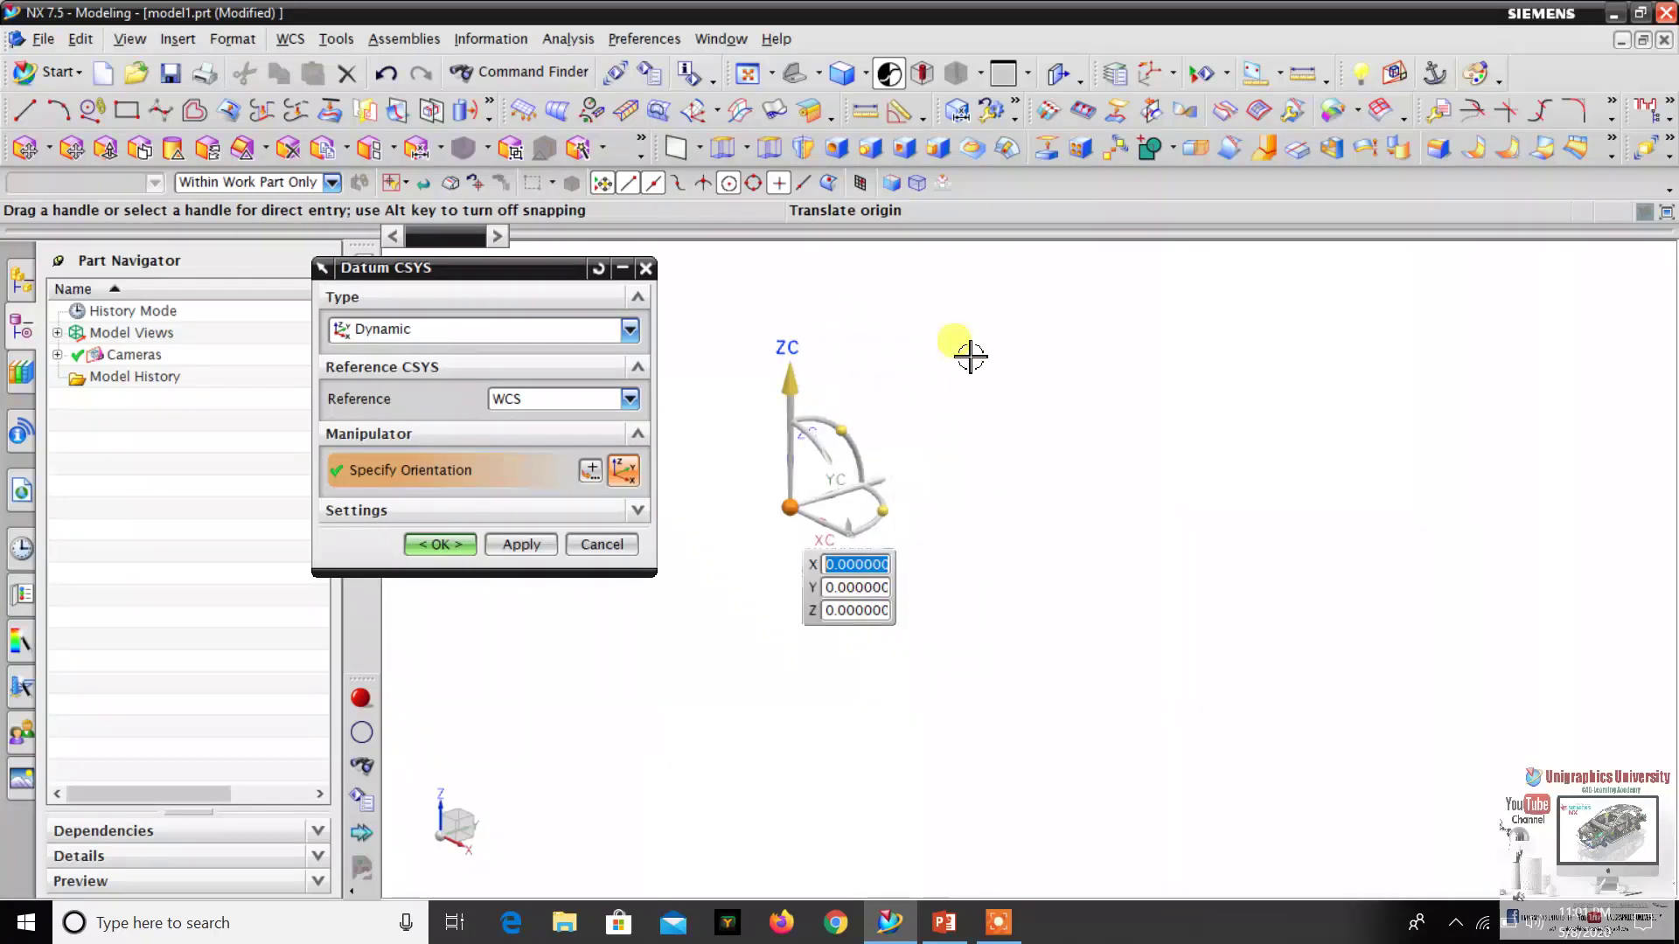
{"action": "right_click", "coordinate": [1044, 345]}
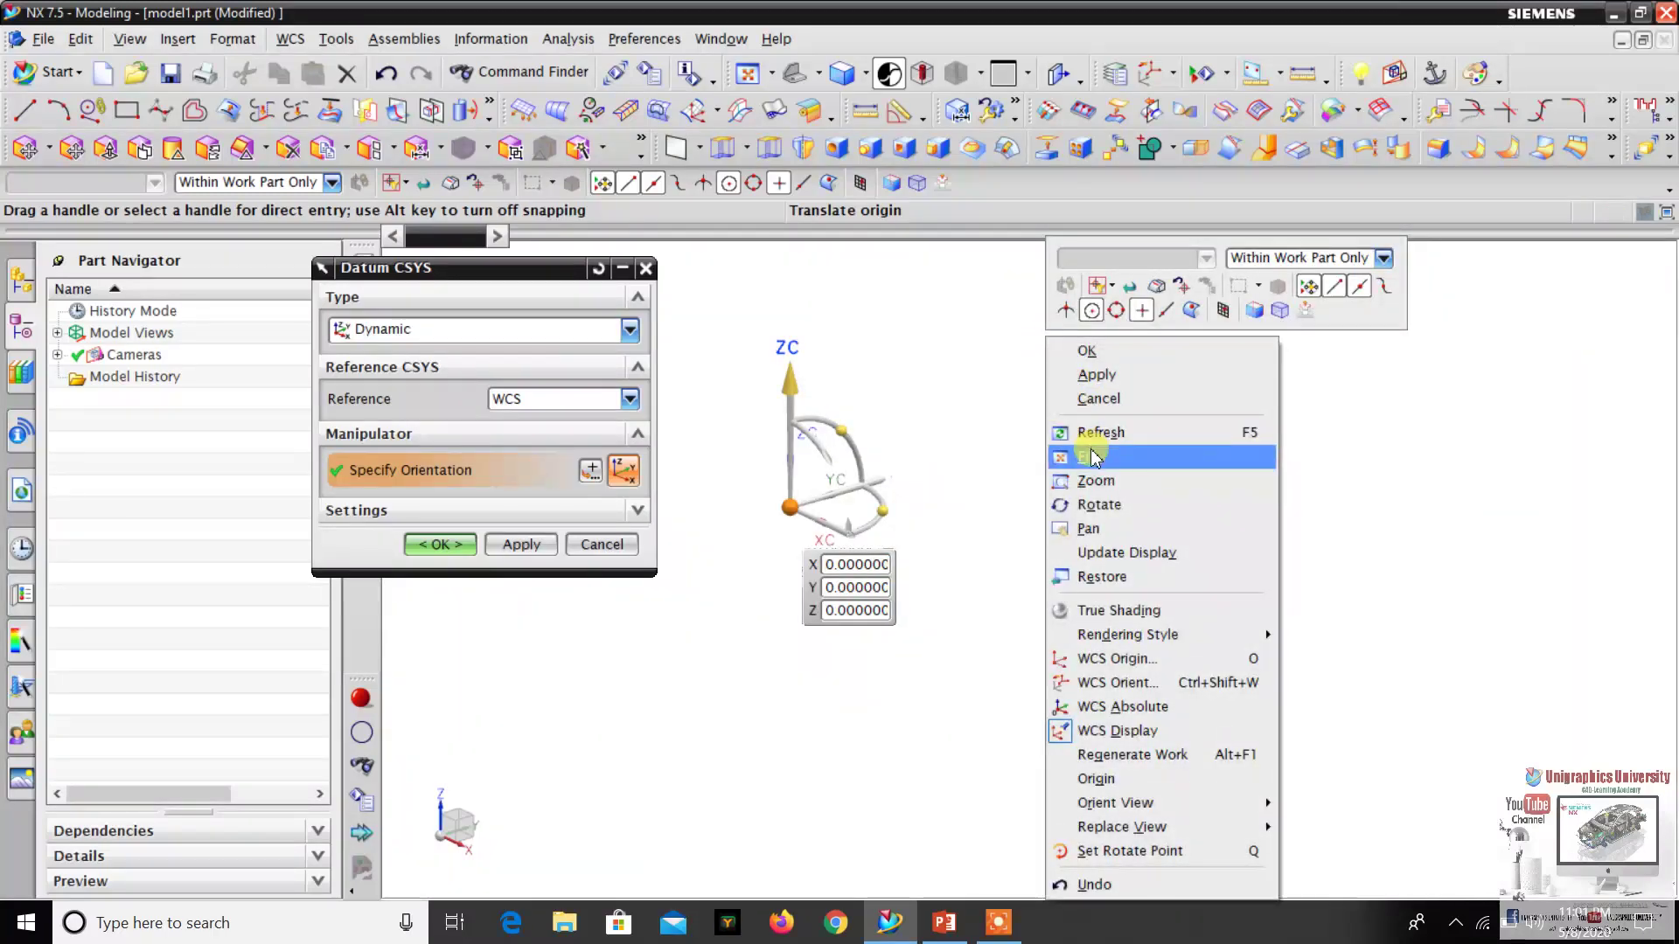
{"action": "left_click", "coordinate": [1085, 456]}
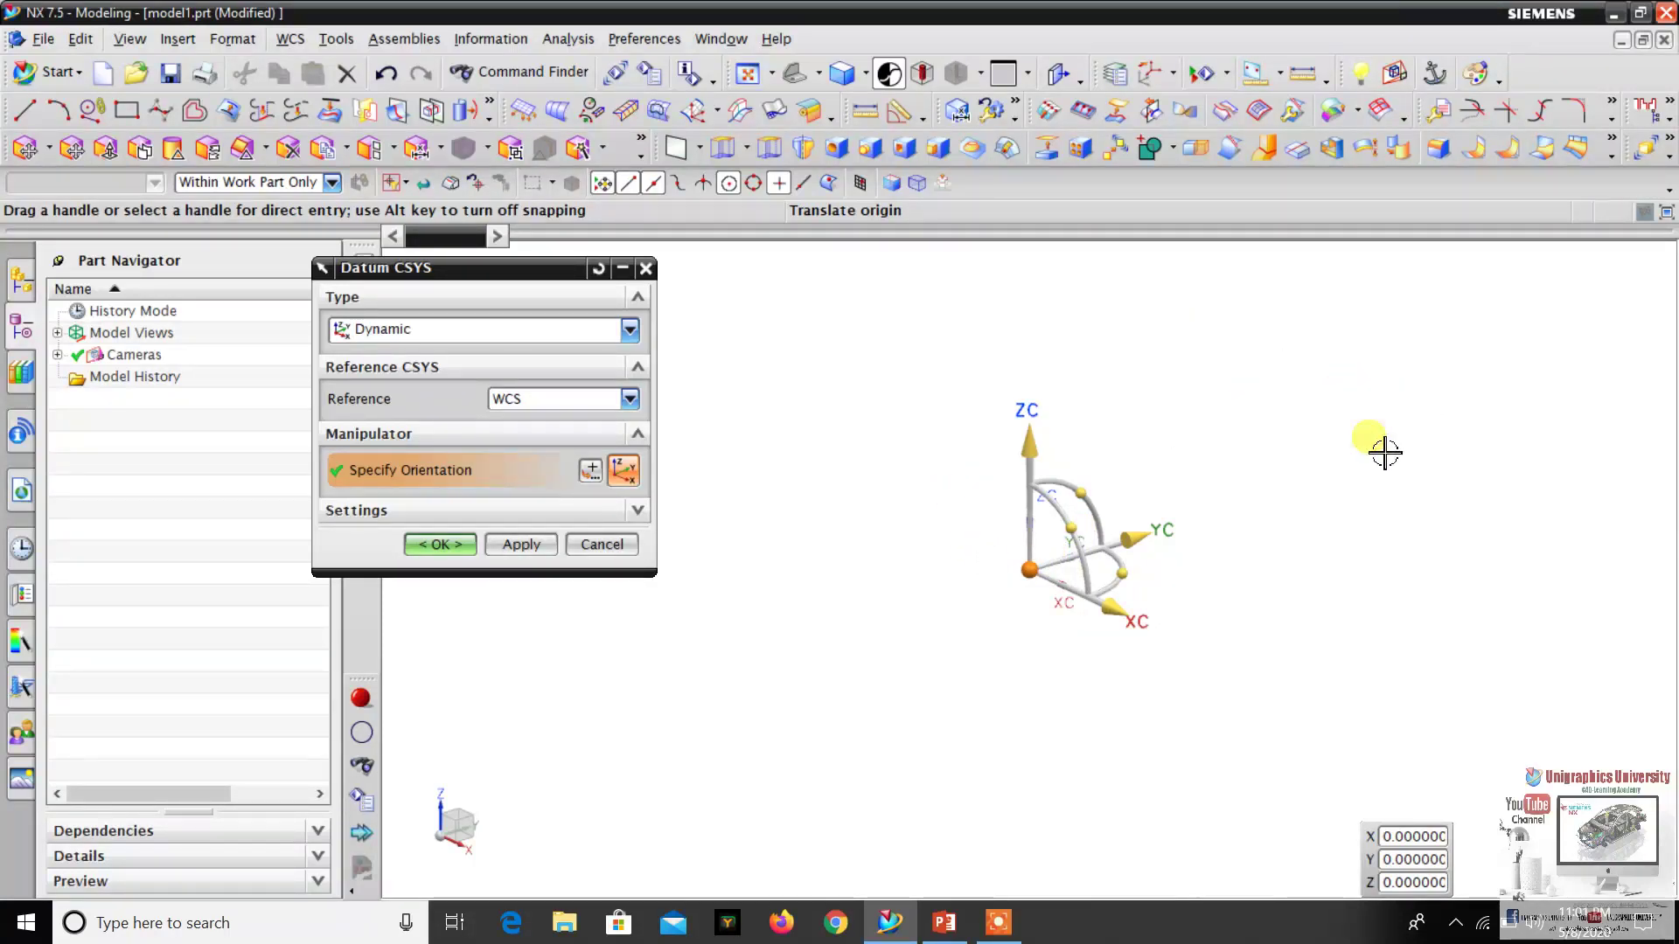
{"action": "middle_click_drag", "start_coordinate": [1151, 543], "coordinate": [1129, 516], "text": "shift"}
{"action": "left_click_drag", "start_coordinate": [1149, 498], "coordinate": [1309, 449]}
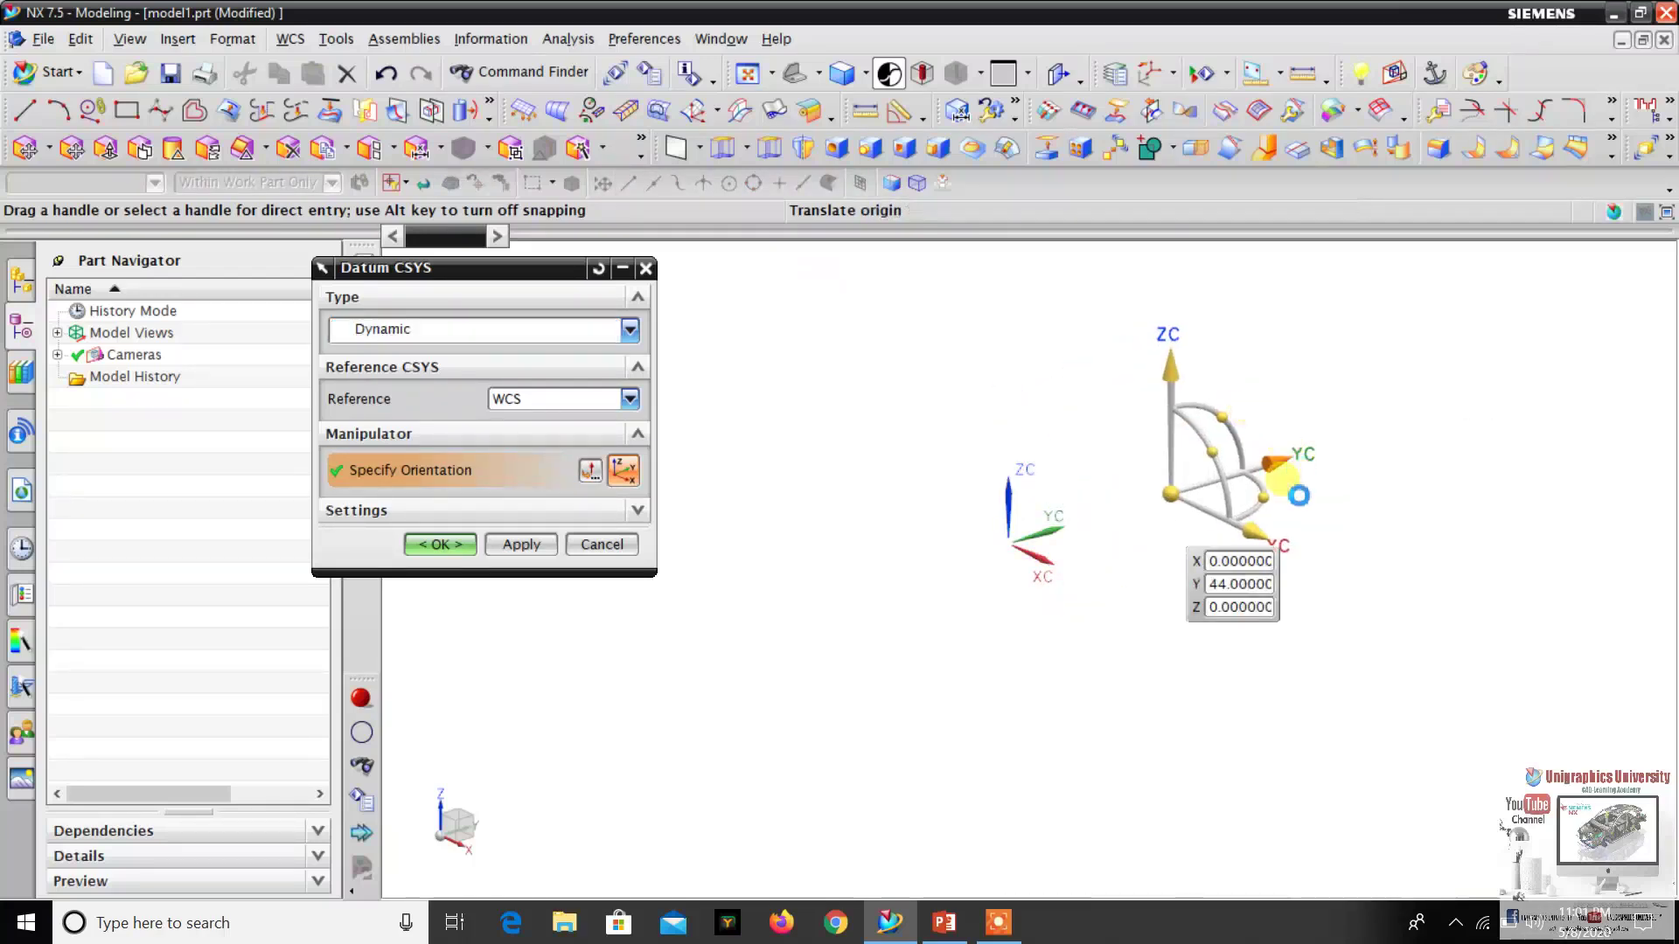
{"action": "left_click_drag", "start_coordinate": [1228, 525], "coordinate": [1380, 602]}
{"action": "scroll", "coordinate": [1322, 532], "scroll_direction": "down", "scroll_amount": 4}
{"action": "scroll", "coordinate": [1311, 544], "scroll_direction": "up", "scroll_amount": 2}
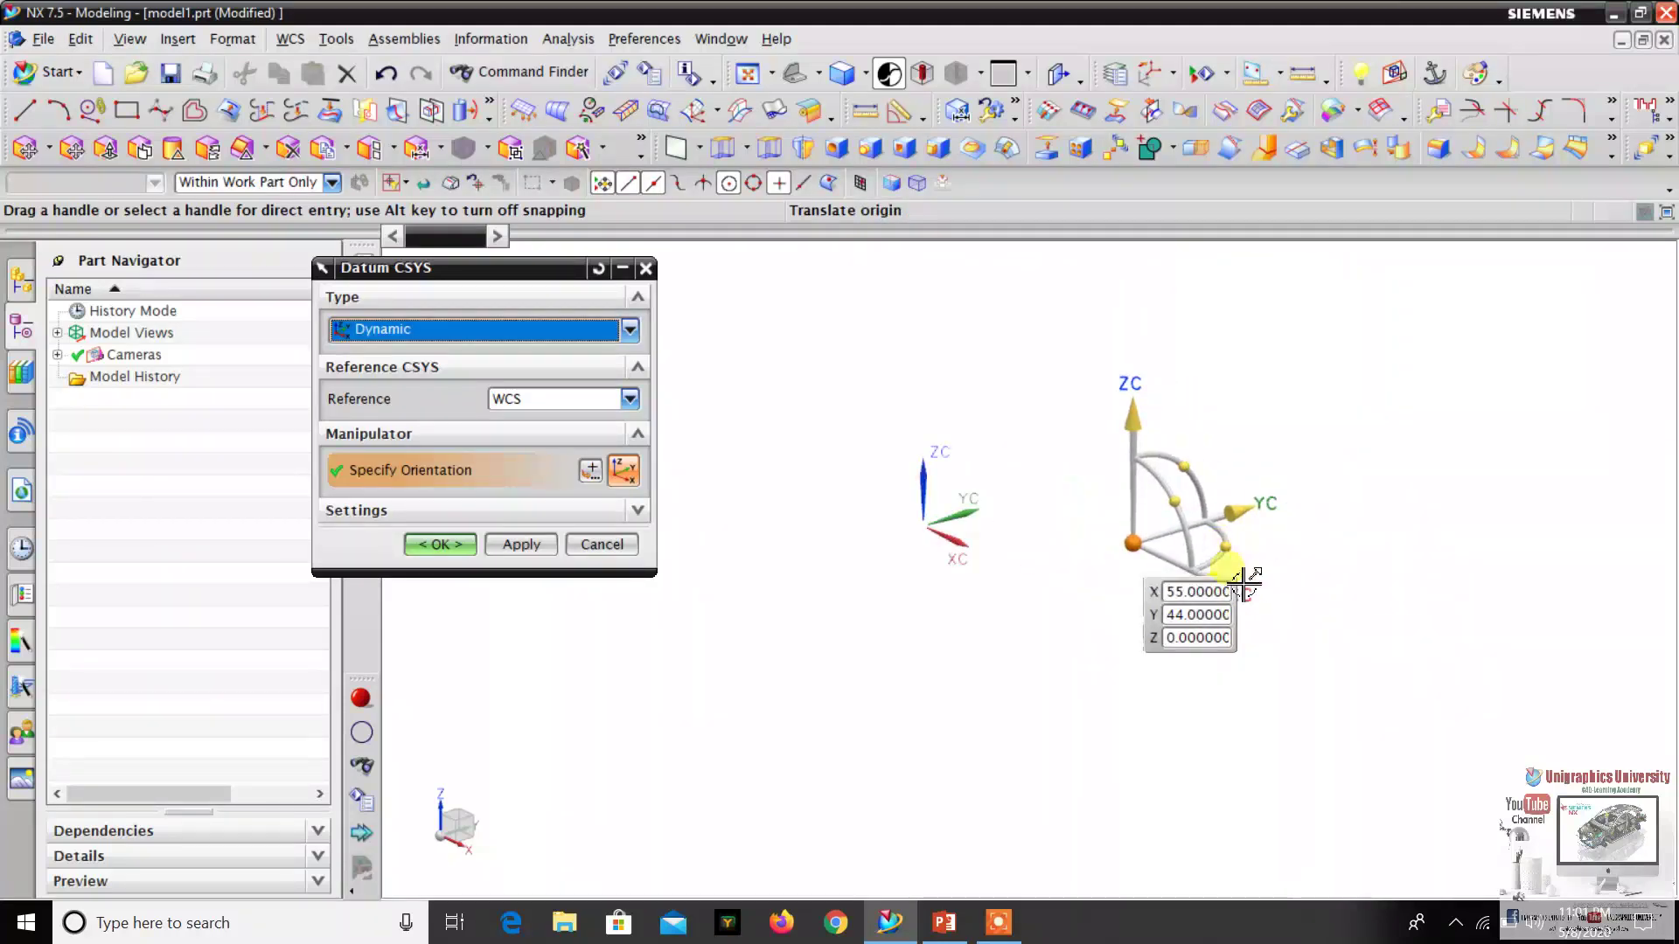
{"action": "left_click_drag", "start_coordinate": [1135, 413], "coordinate": [1140, 348]}
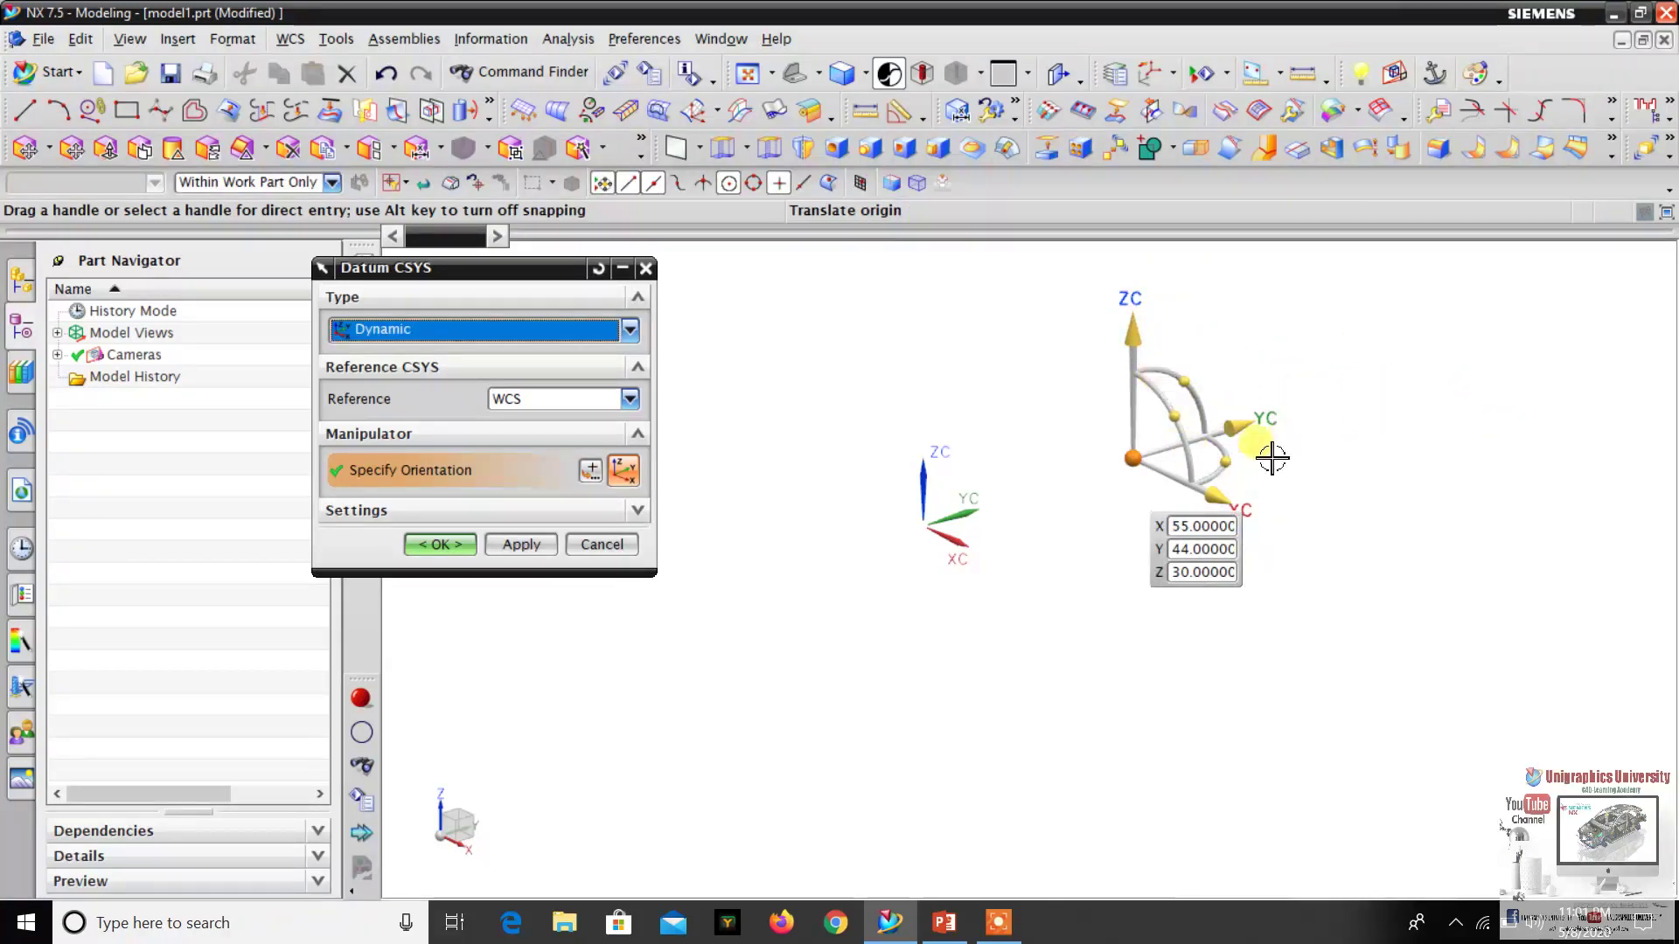
{"action": "left_click", "coordinate": [440, 543]}
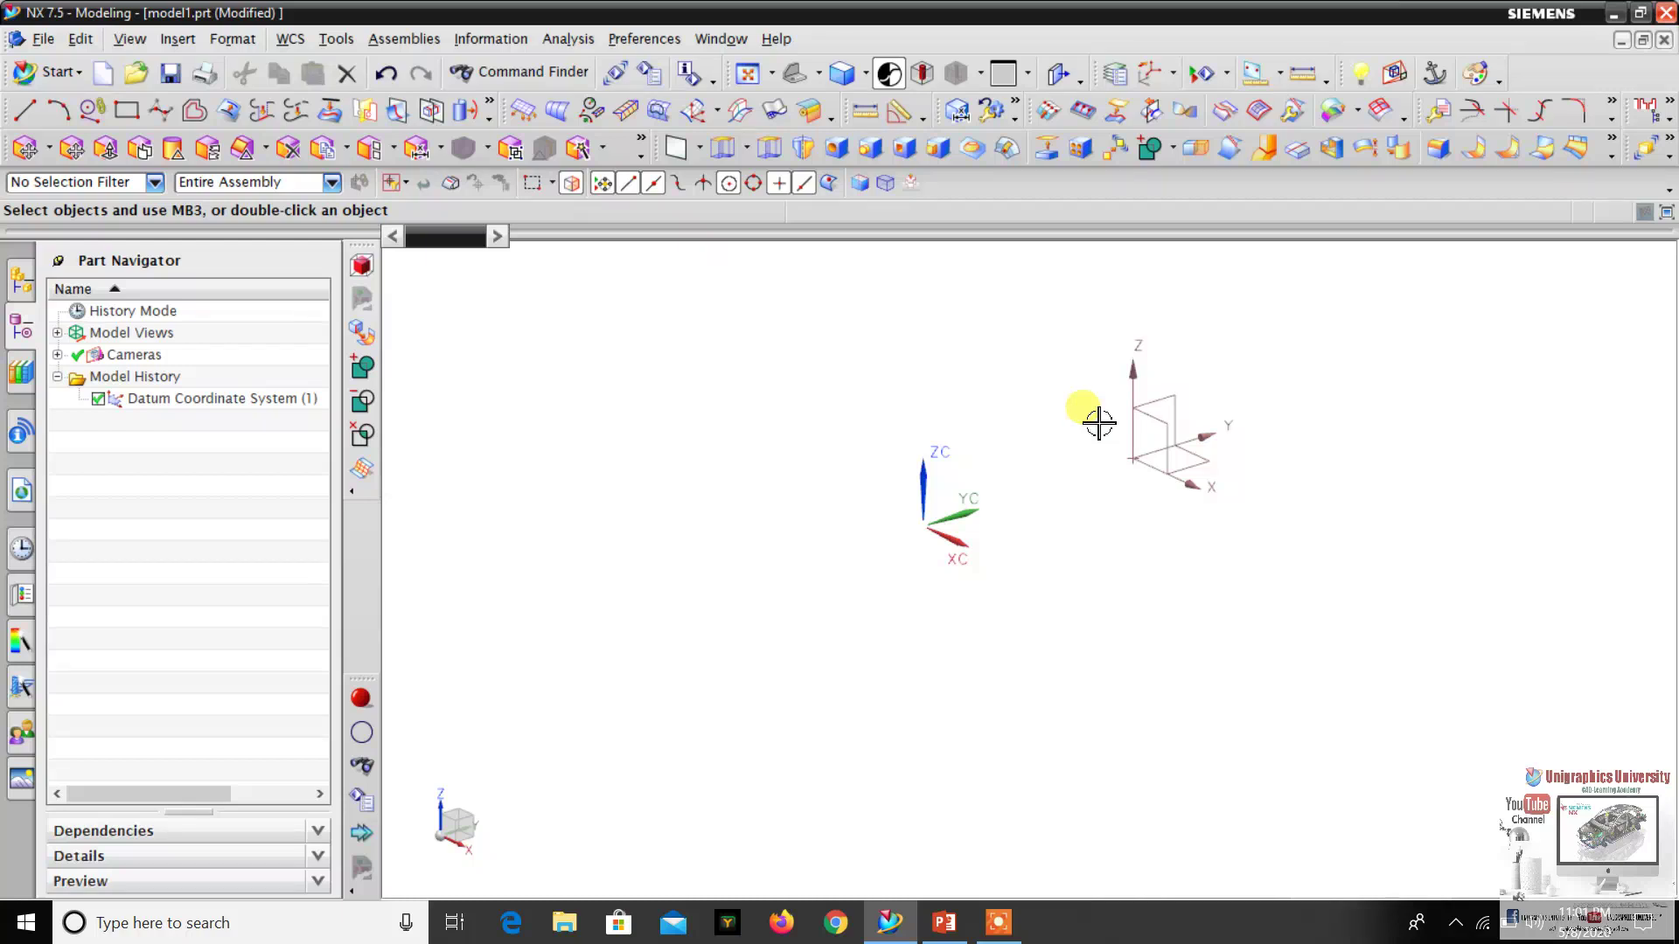
- Edit the datum coordinate system and move its origin to X 80, Y 79, Z 30
{"action": "left_click", "coordinate": [1174, 444]}
{"action": "double_click", "coordinate": [1243, 405]}
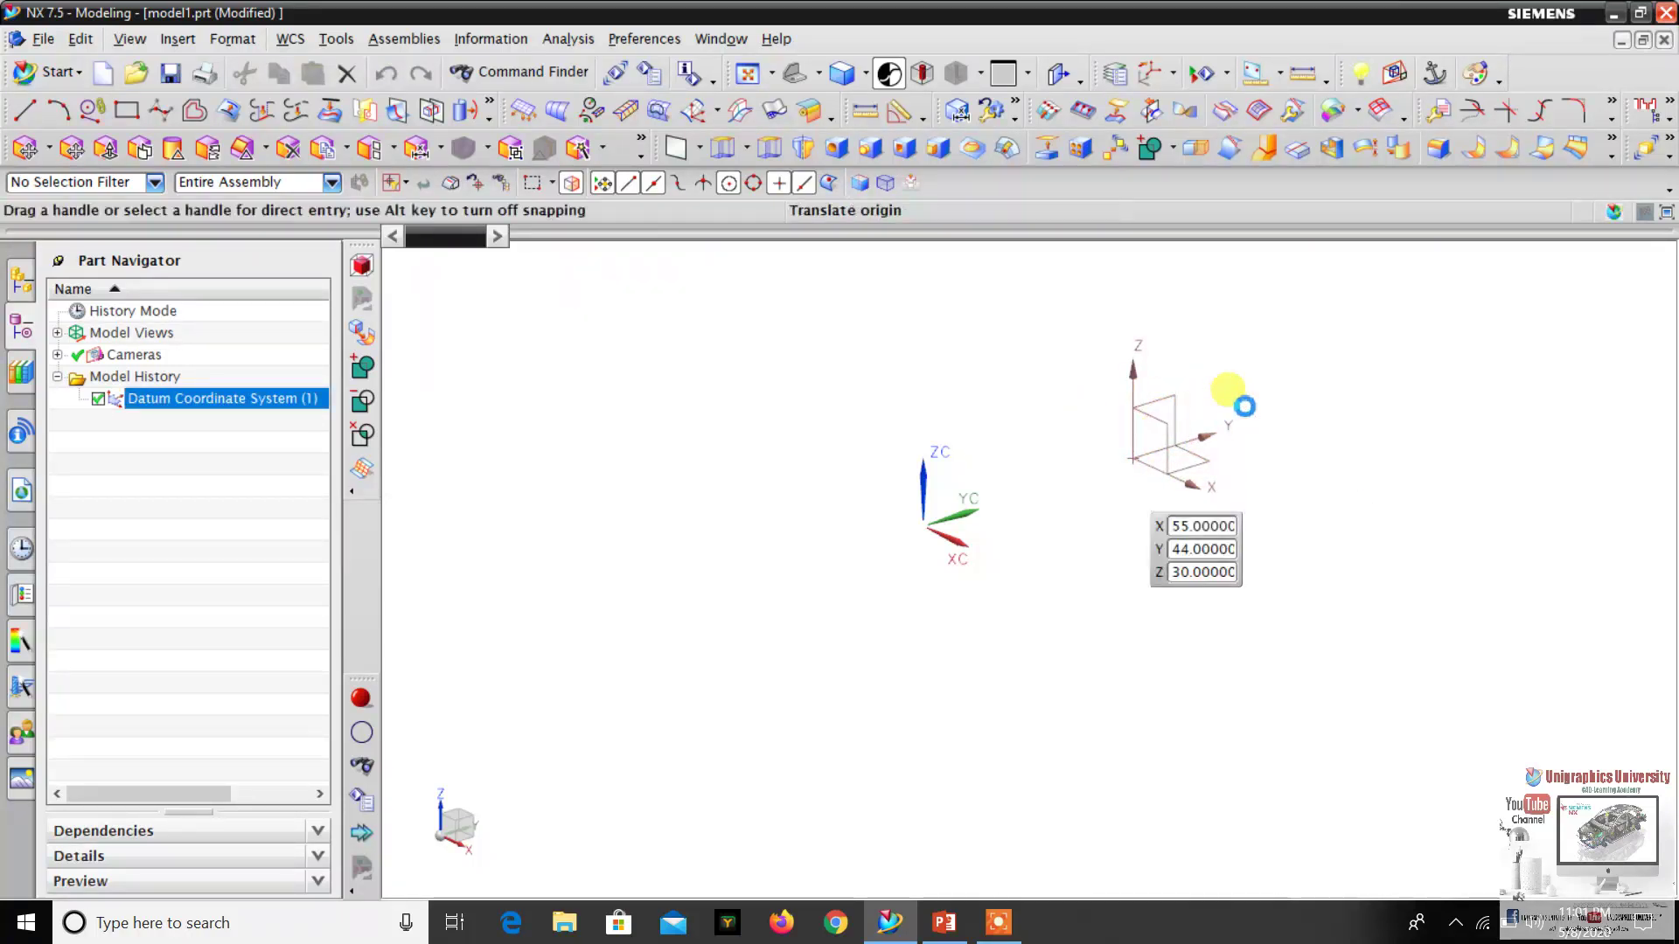
{"action": "left_click_drag", "start_coordinate": [1250, 425], "coordinate": [1330, 399]}
{"action": "left_click_drag", "start_coordinate": [1315, 483], "coordinate": [1361, 477]}
{"action": "scroll", "coordinate": [1440, 418], "scroll_direction": "up", "scroll_amount": 1}
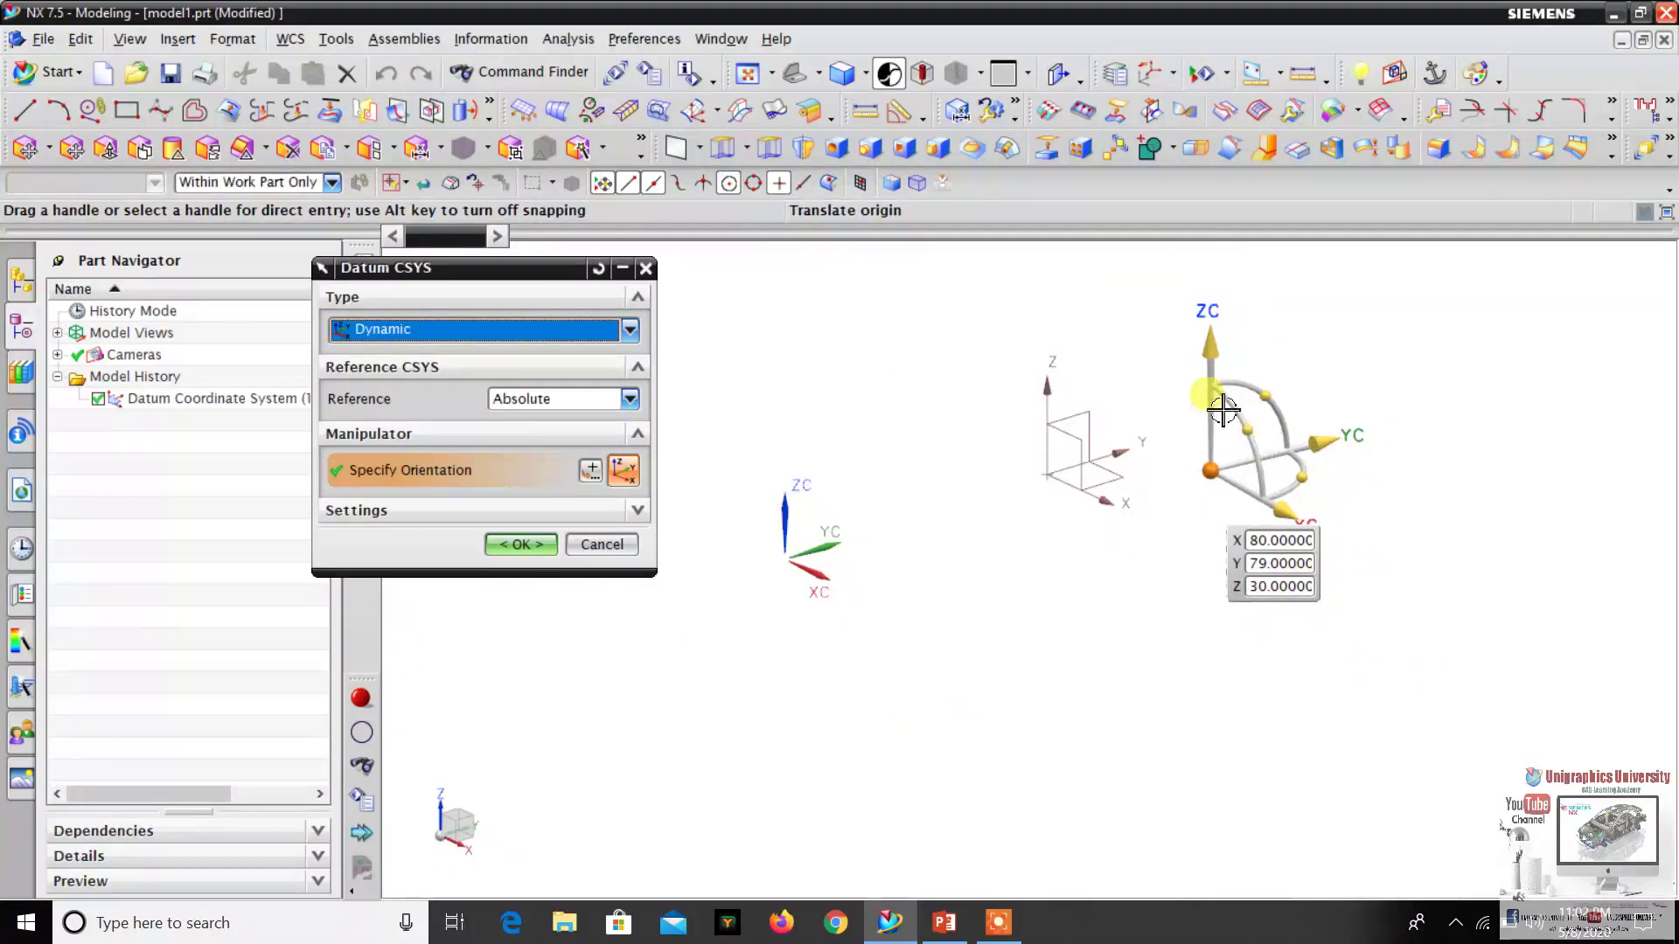
- Try rotating the datum CSYS slightly about its XC and YC axes, and reset the dialog
{"action": "left_click_drag", "start_coordinate": [1234, 586], "coordinate": [1175, 779]}
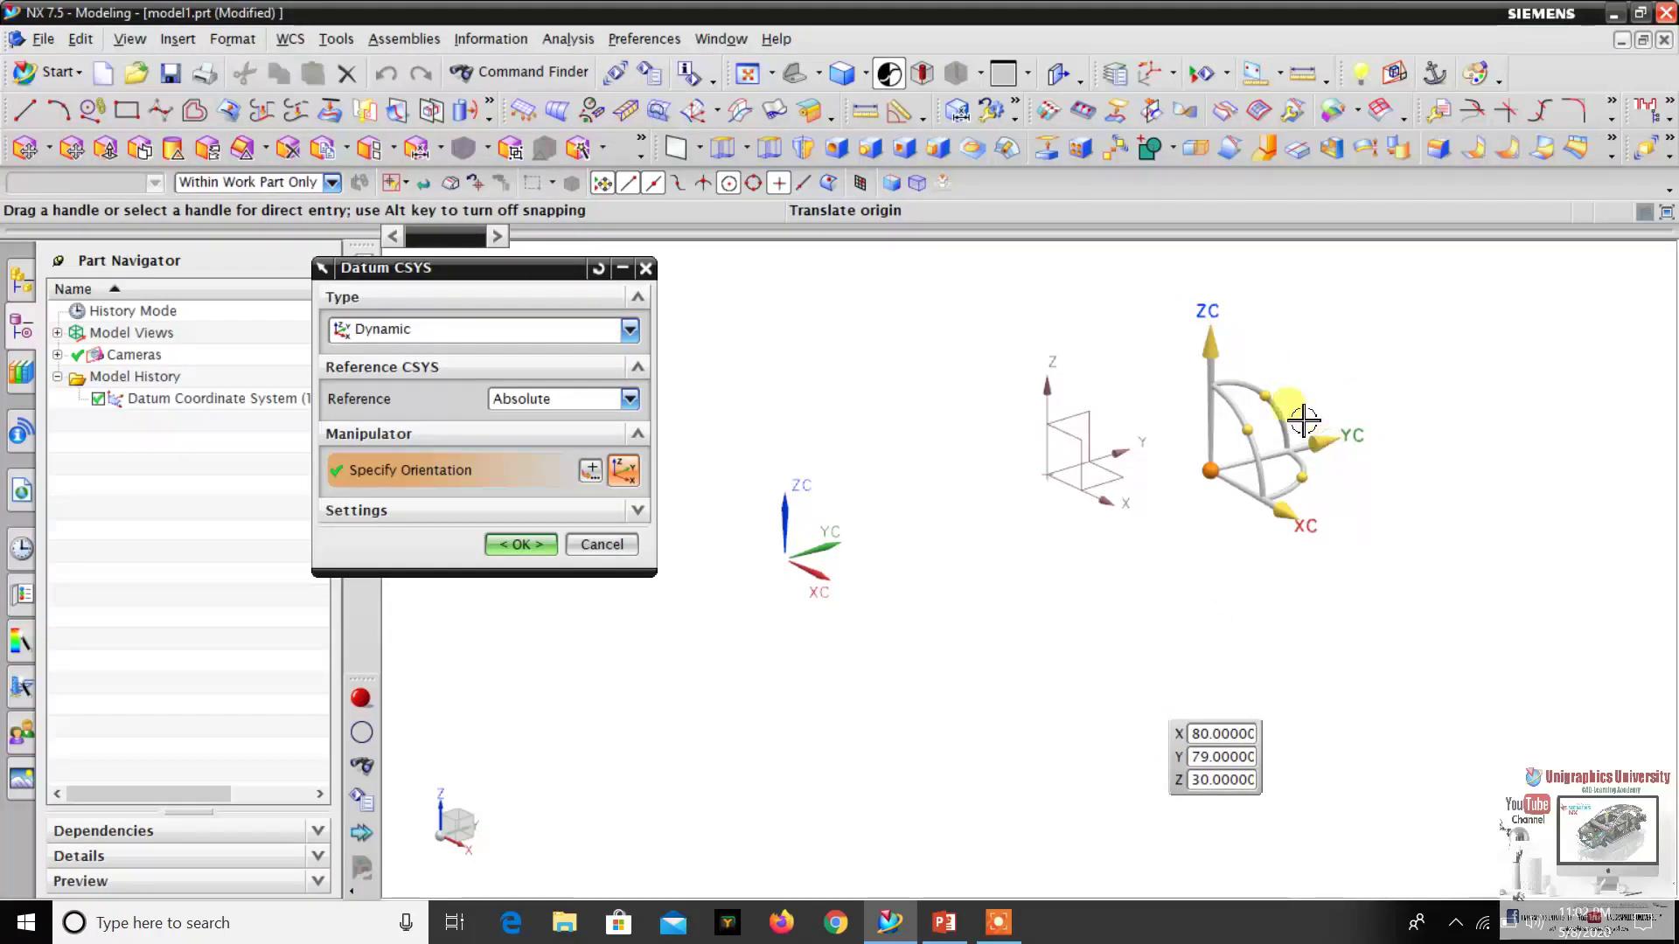
{"action": "left_click_drag", "start_coordinate": [1290, 411], "coordinate": [1280, 300]}
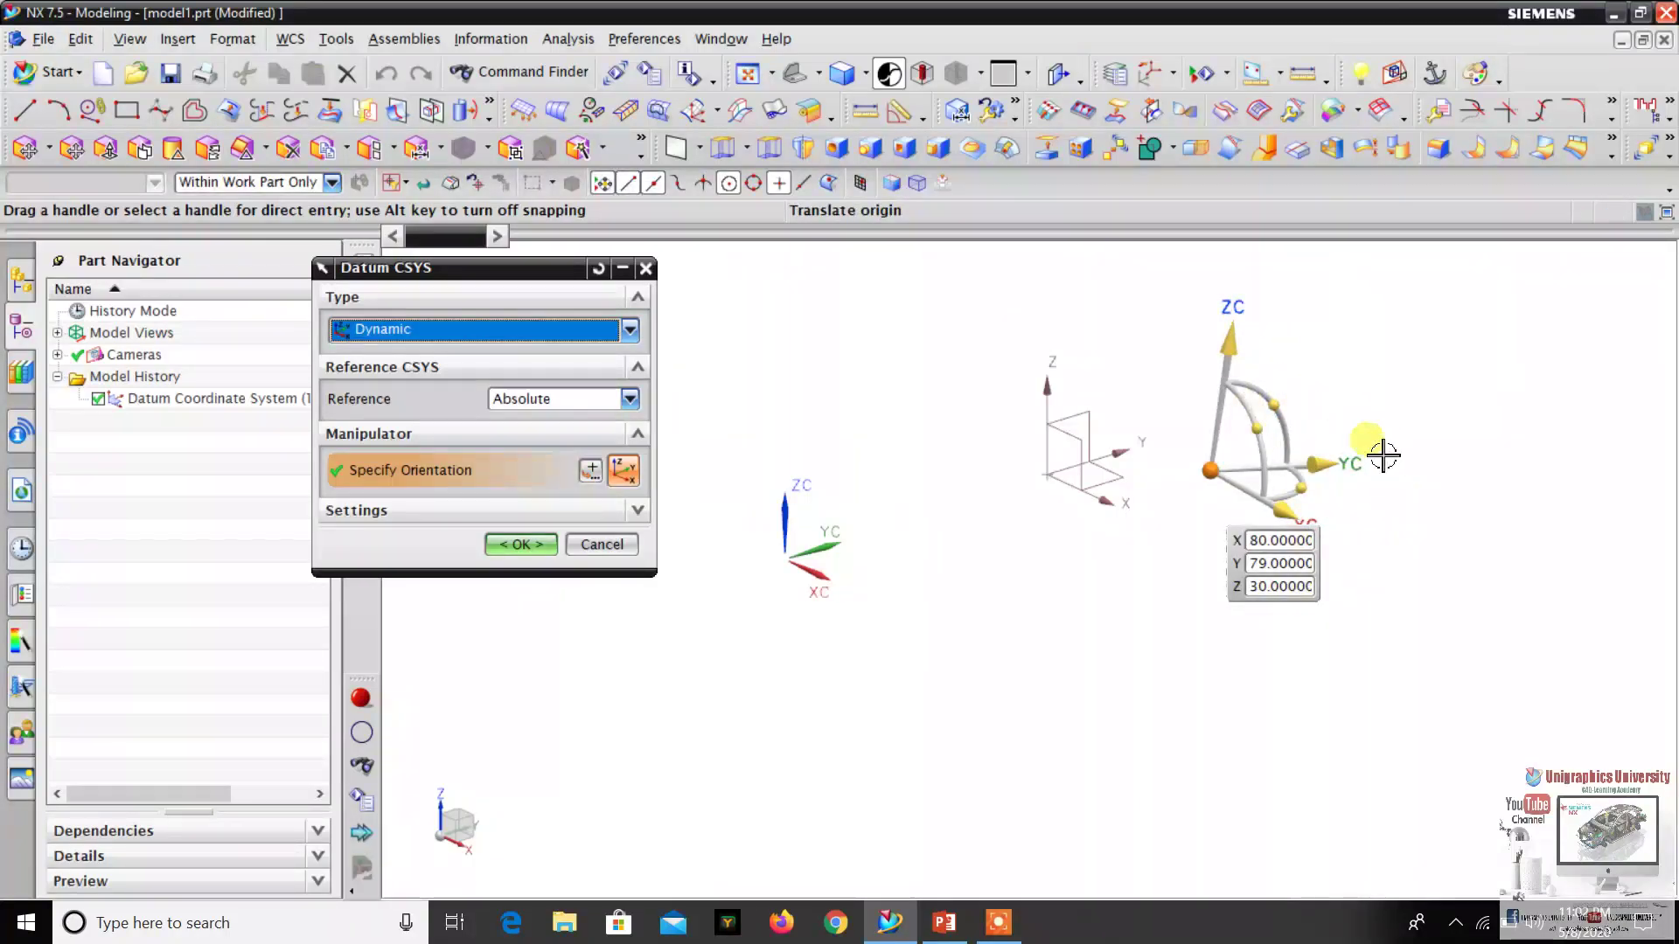
{"action": "left_click_drag", "start_coordinate": [1236, 561], "coordinate": [1042, 614]}
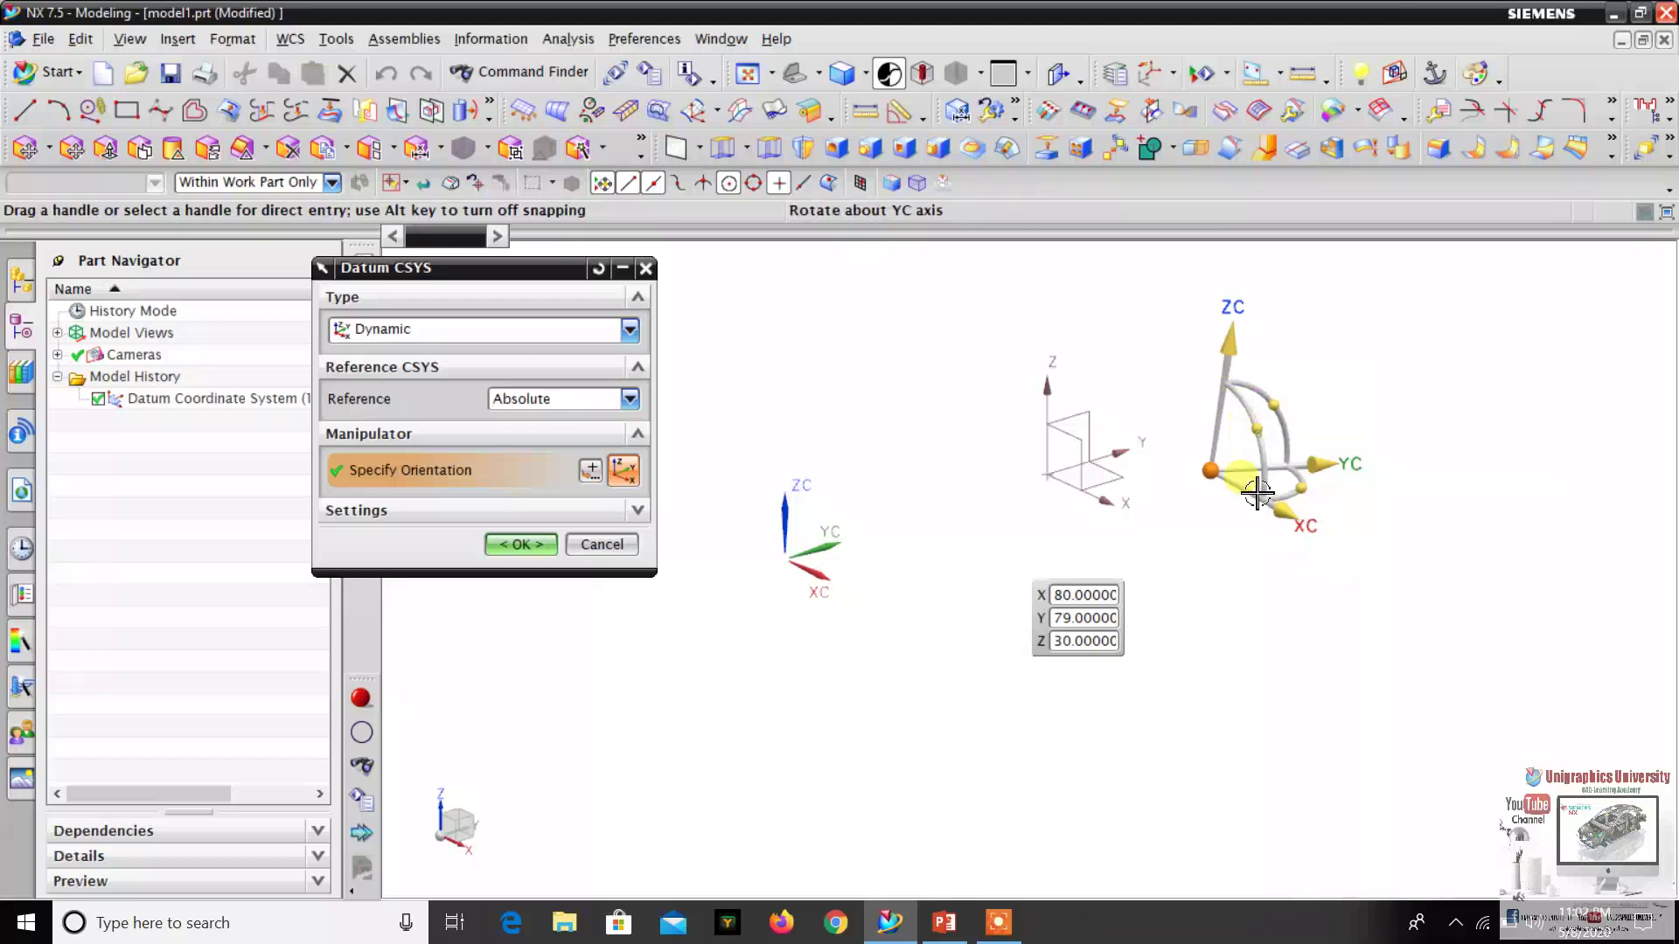
{"action": "left_click_drag", "start_coordinate": [1259, 476], "coordinate": [1224, 394]}
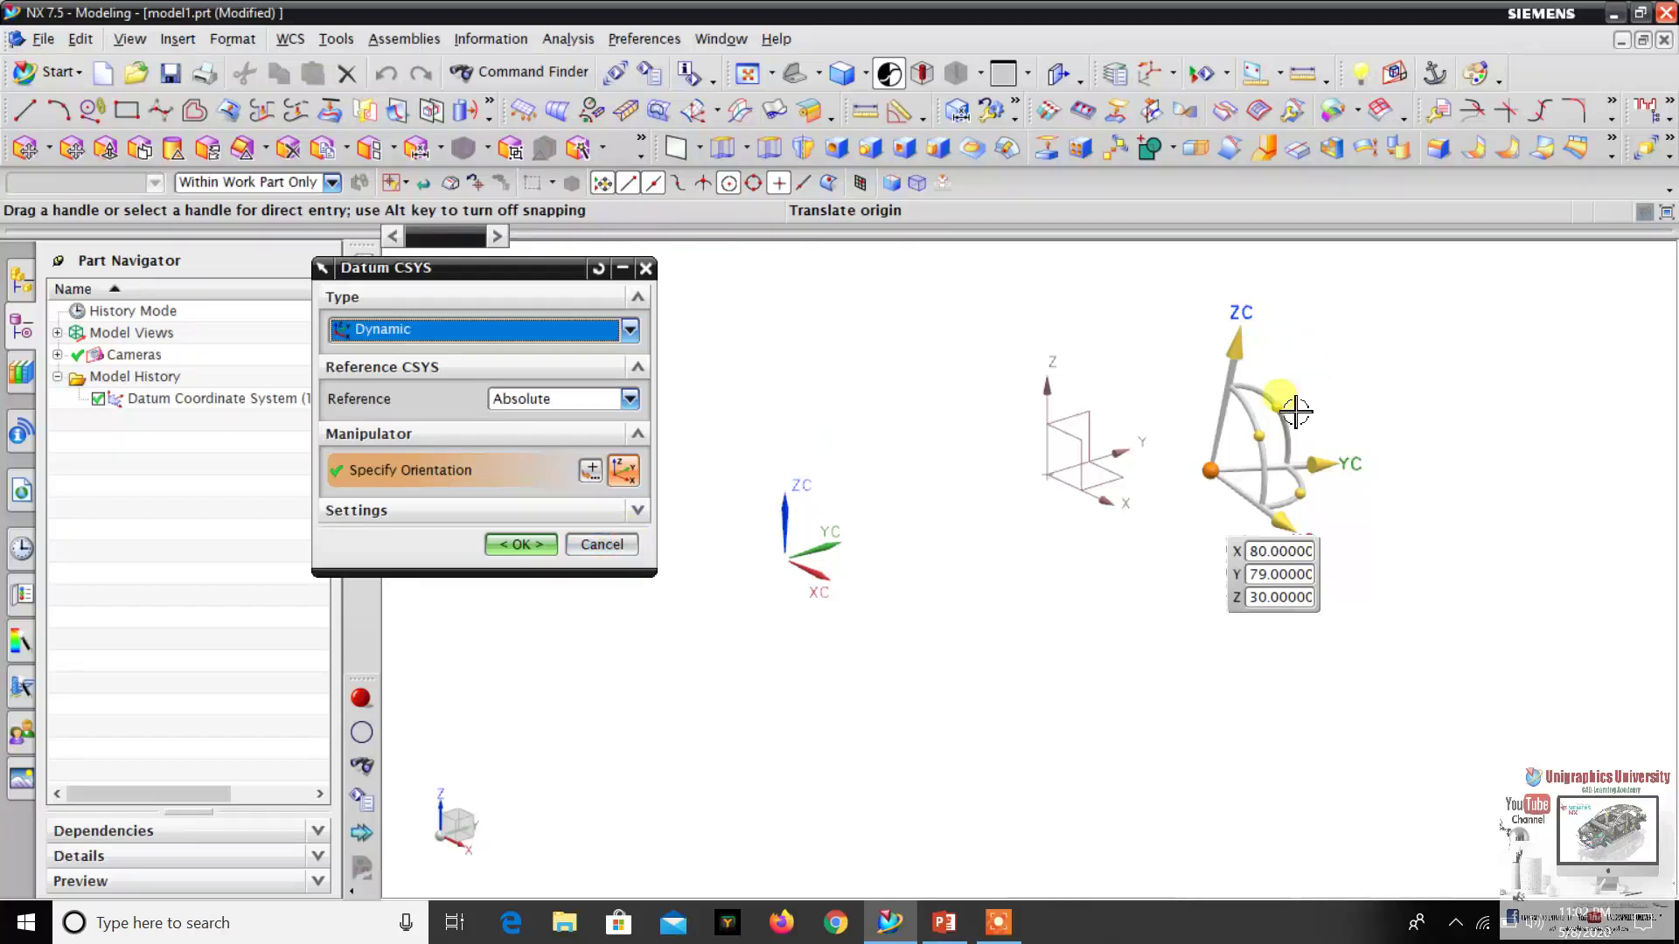
{"action": "scroll", "coordinate": [1296, 411], "scroll_direction": "up", "scroll_amount": 2}
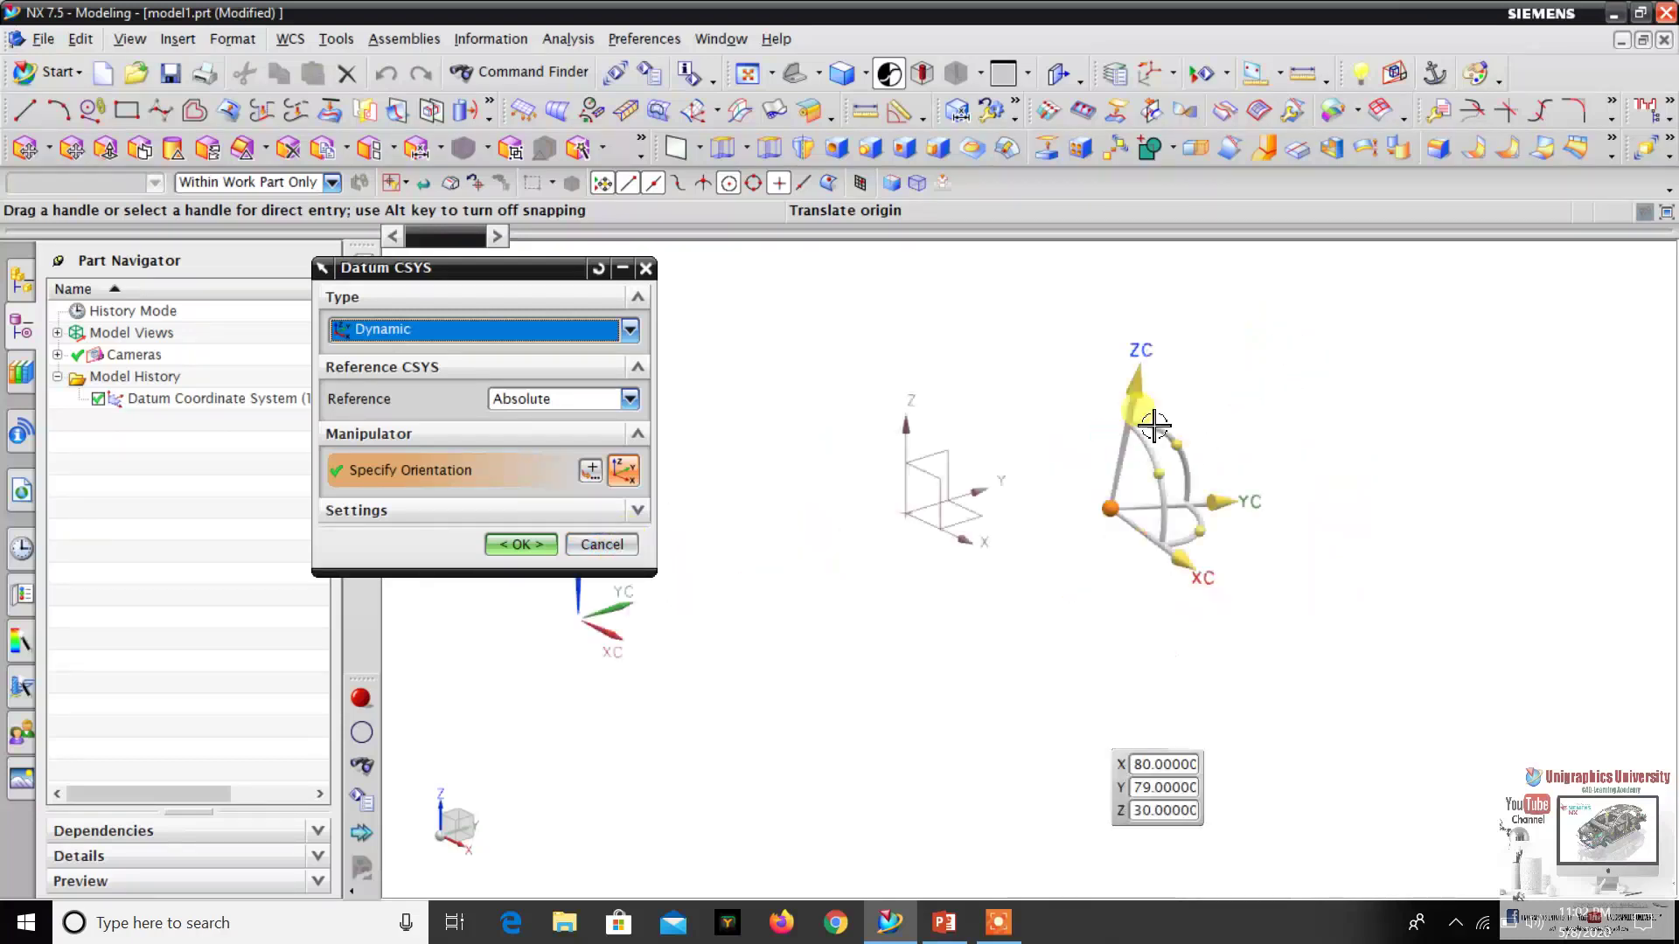
{"action": "left_click", "coordinate": [599, 270]}
{"action": "left_click", "coordinate": [573, 333]}
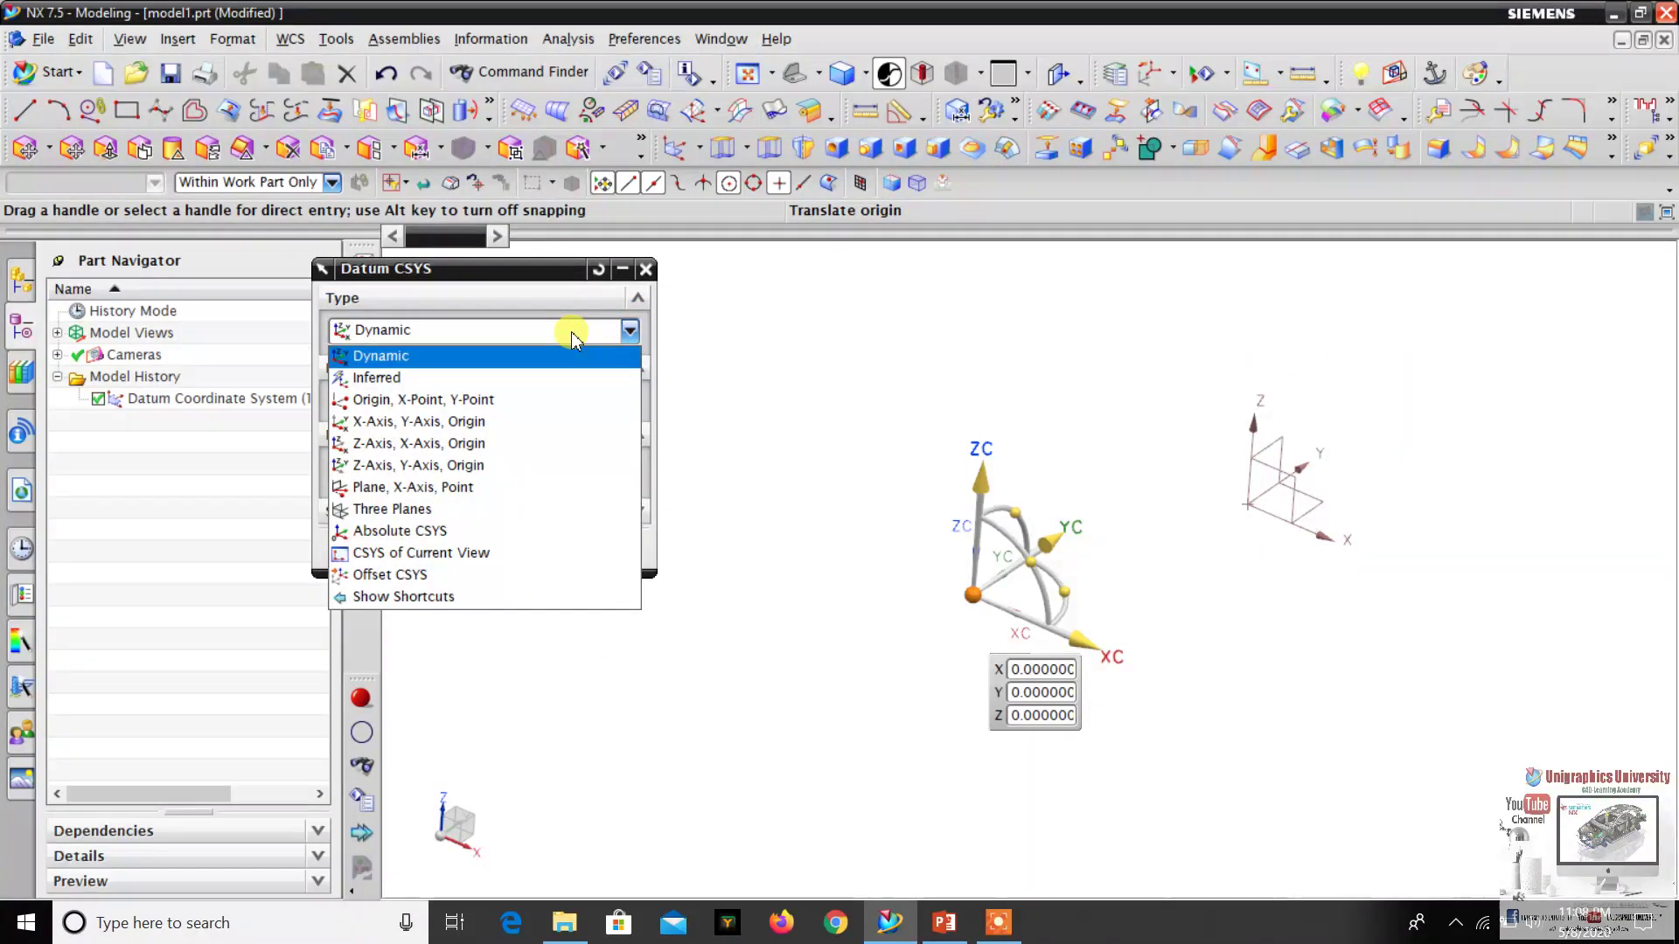
{"action": "left_click", "coordinate": [492, 379]}
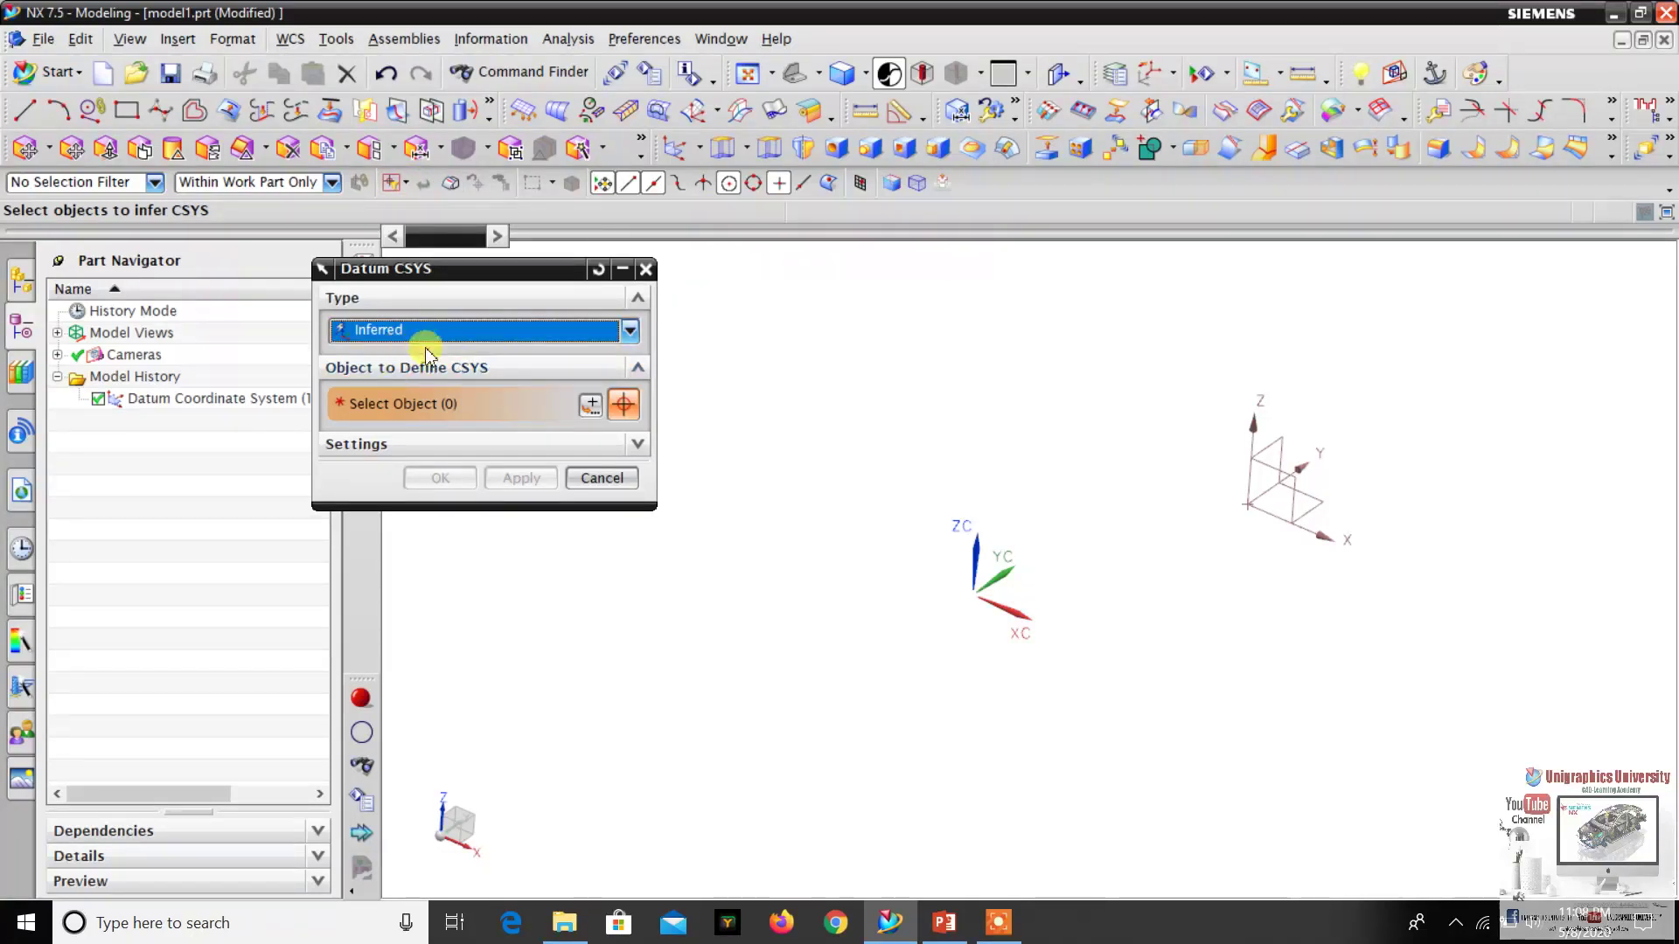
{"action": "left_click", "coordinate": [591, 481]}
{"action": "scroll", "coordinate": [778, 448], "scroll_direction": "down", "scroll_amount": 3}
{"action": "scroll", "coordinate": [800, 448], "scroll_direction": "up", "scroll_amount": 4}
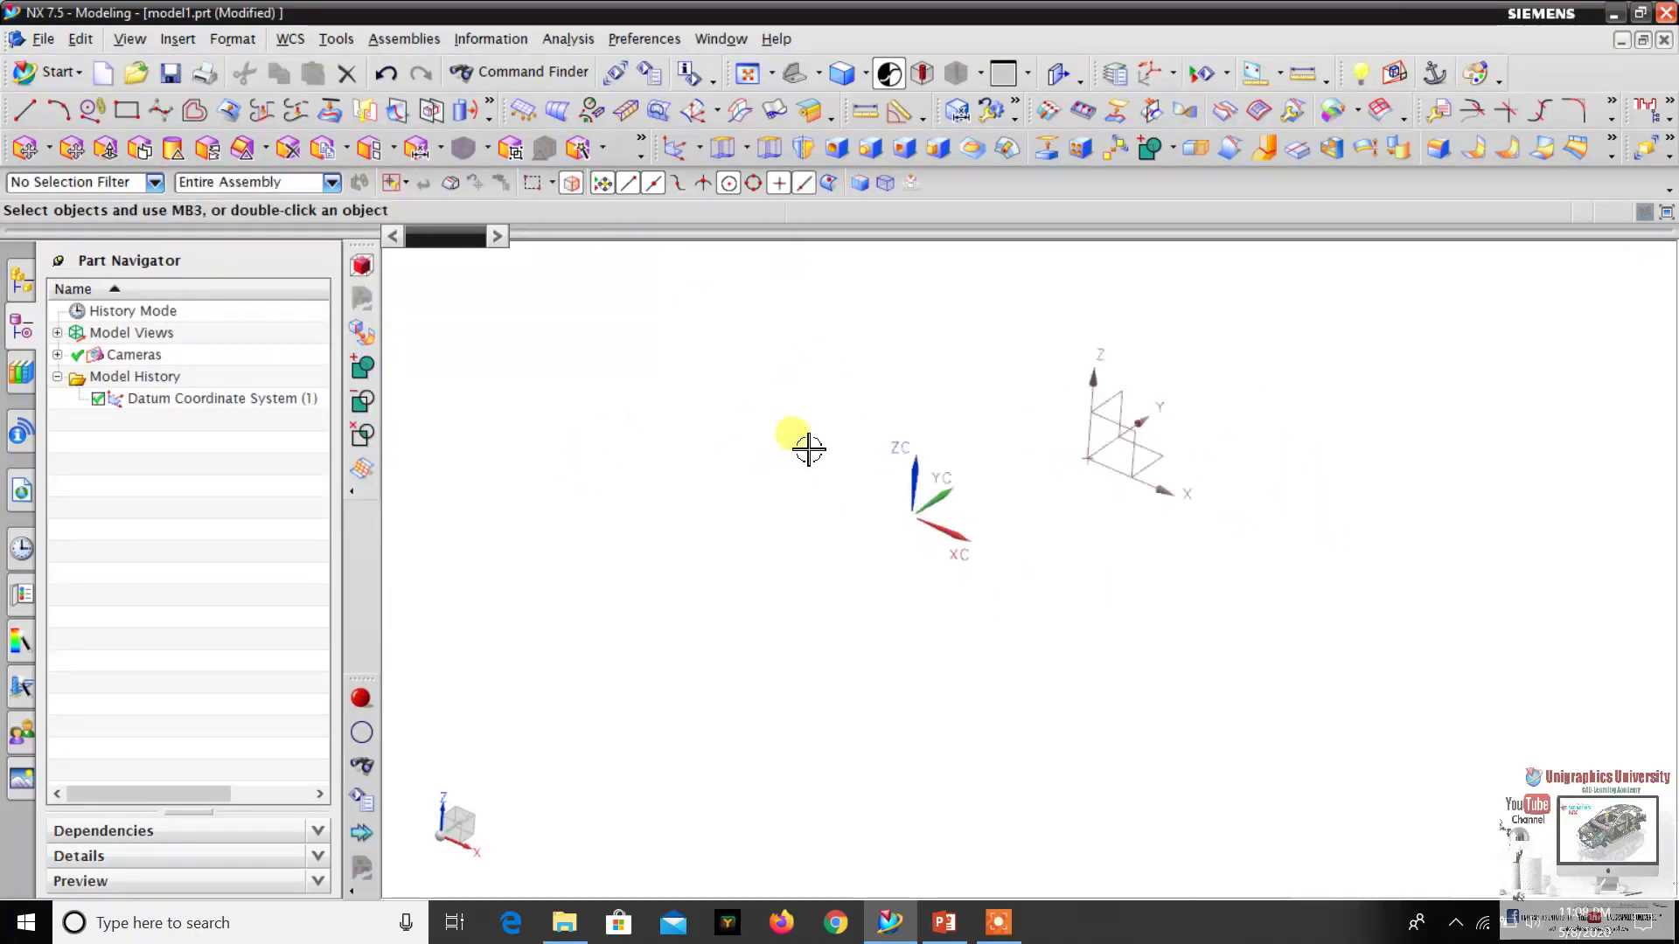
- Create a block at the WCS origin with length 10 mm, width 10 mm and height 30 mm
{"action": "left_click", "coordinate": [179, 38]}
{"action": "mouse_move", "coordinate": [201, 295]}
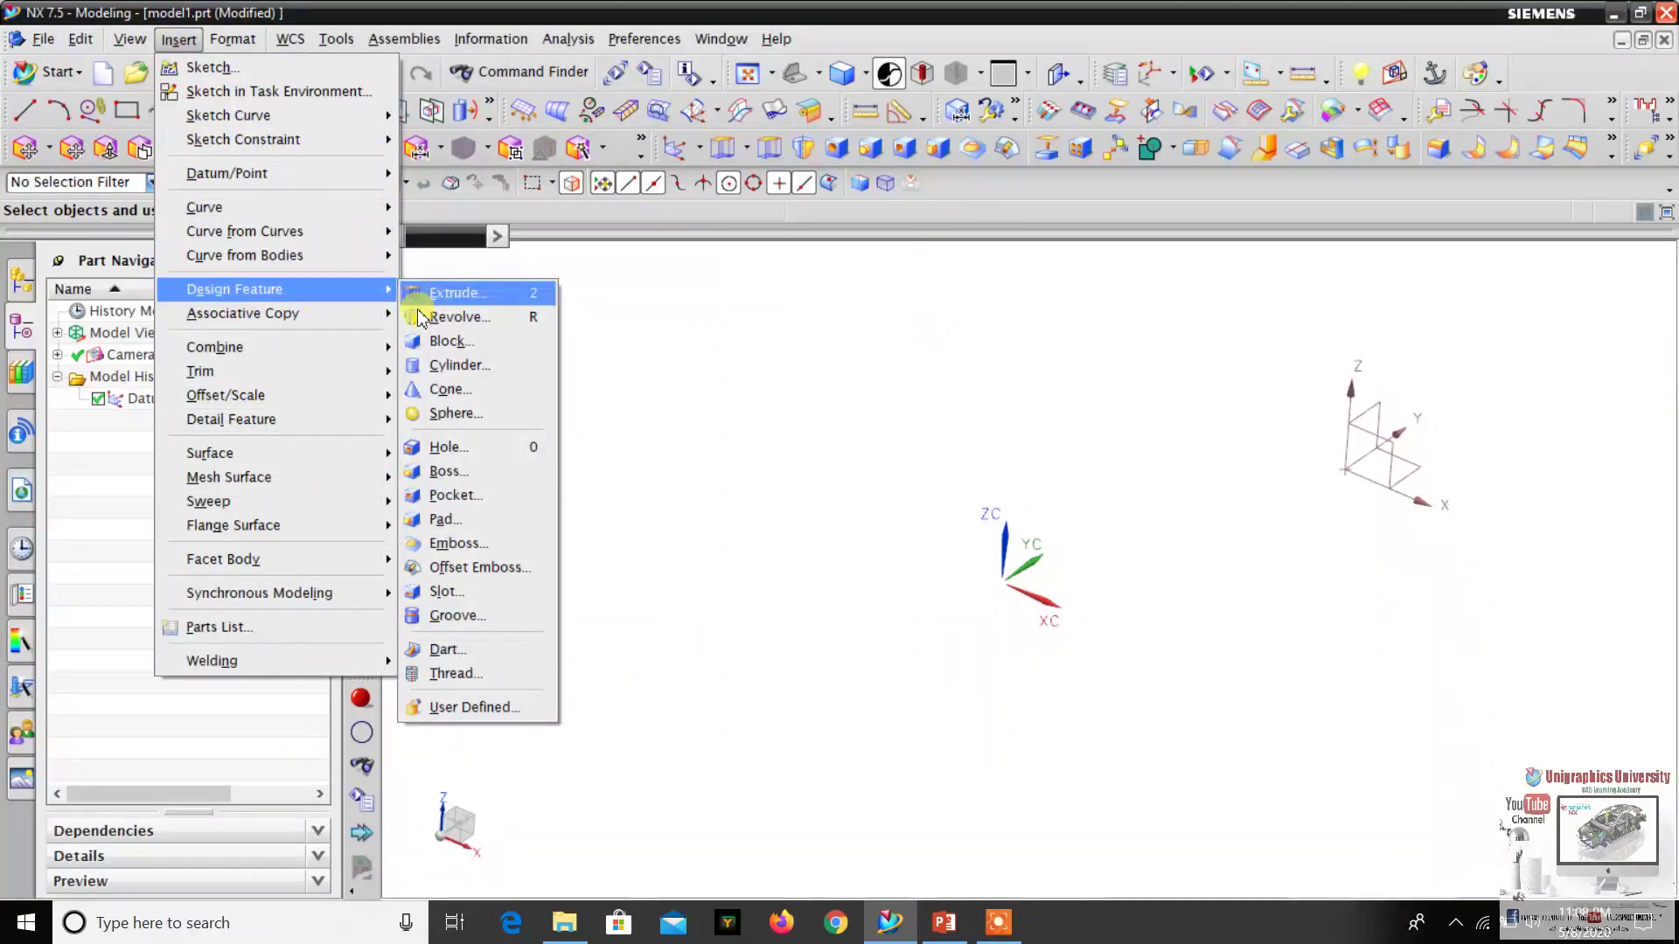
{"action": "left_click", "coordinate": [437, 354]}
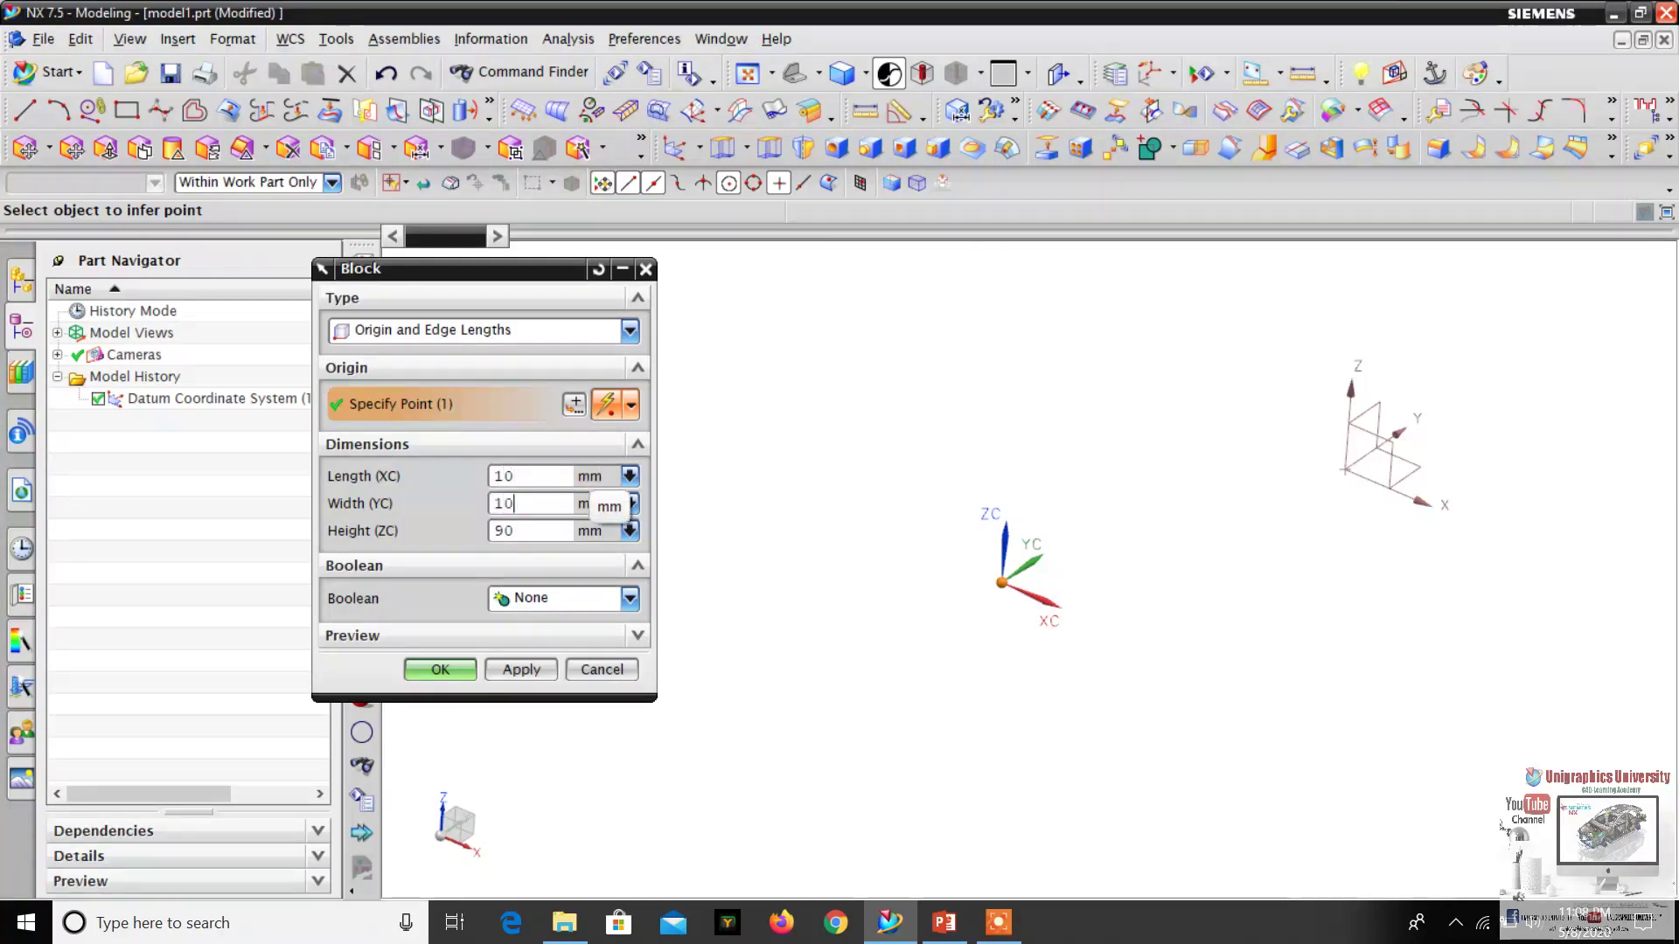
{"action": "type", "text": "3"}
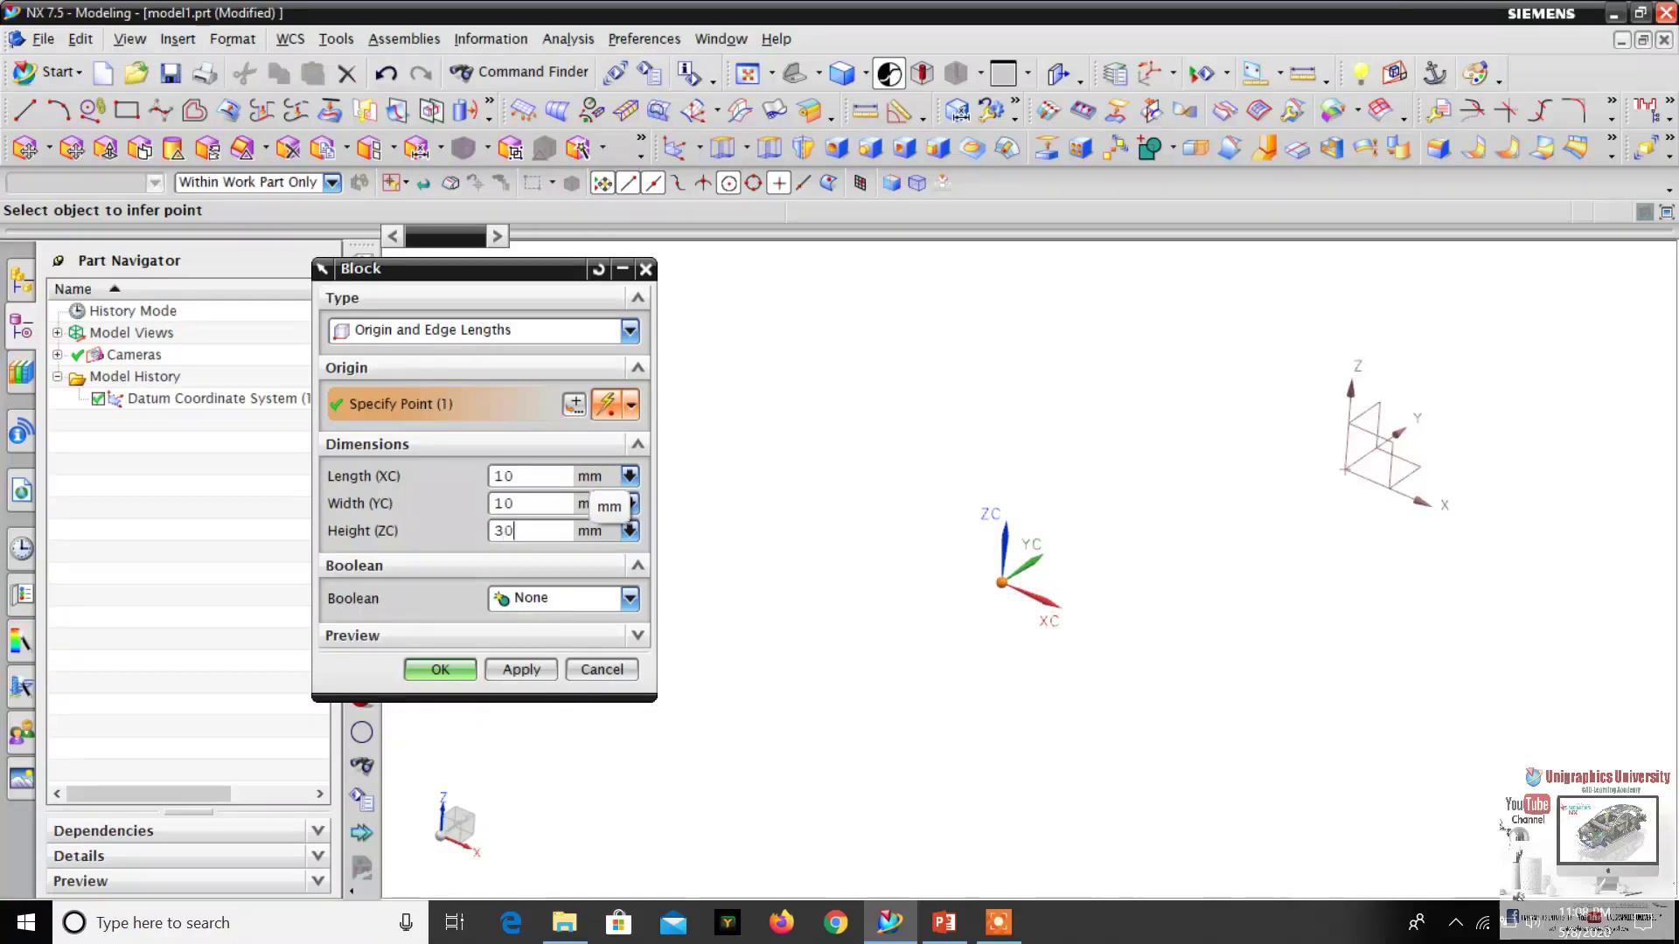
{"action": "left_click", "coordinate": [441, 670]}
{"action": "scroll", "coordinate": [1102, 532], "scroll_direction": "up", "scroll_amount": 5}
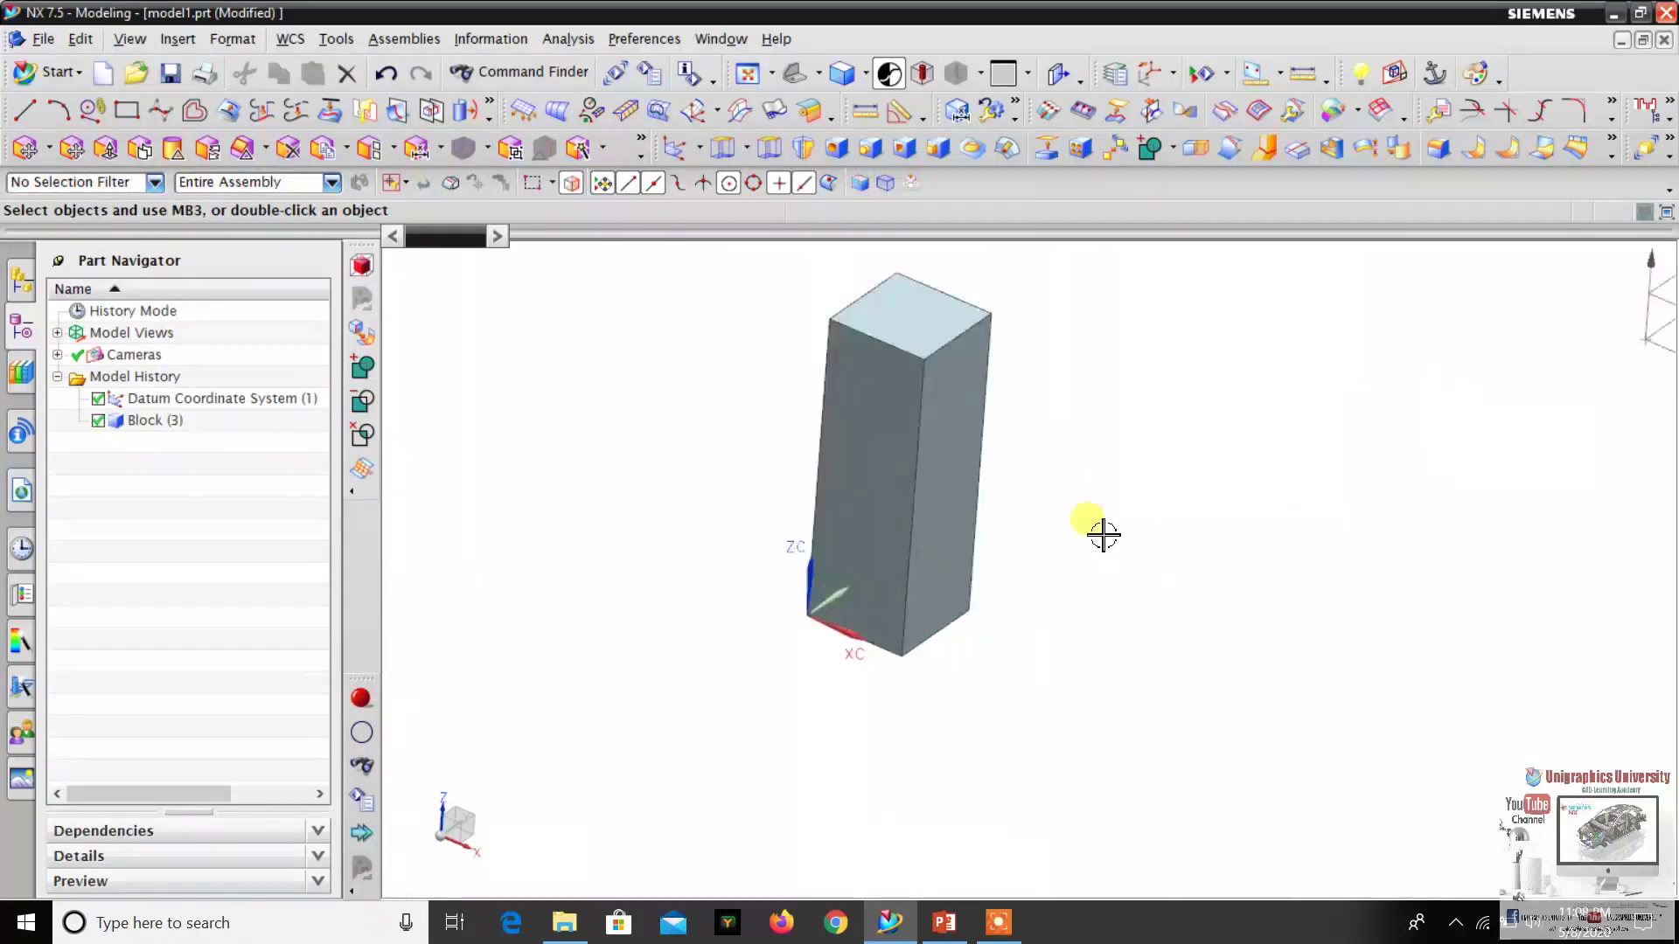
{"action": "scroll", "coordinate": [851, 338], "scroll_direction": "down", "scroll_amount": 5}
{"action": "scroll", "coordinate": [872, 428], "scroll_direction": "up", "scroll_amount": 6}
{"action": "mouse_move", "coordinate": [871, 428]}
{"action": "middle_mouse_down"}
{"action": "mouse_move", "coordinate": [824, 402]}
{"action": "mouse_move", "coordinate": [895, 429]}
{"action": "middle_mouse_up"}
{"action": "middle_click_drag", "start_coordinate": [574, 390], "coordinate": [655, 423]}
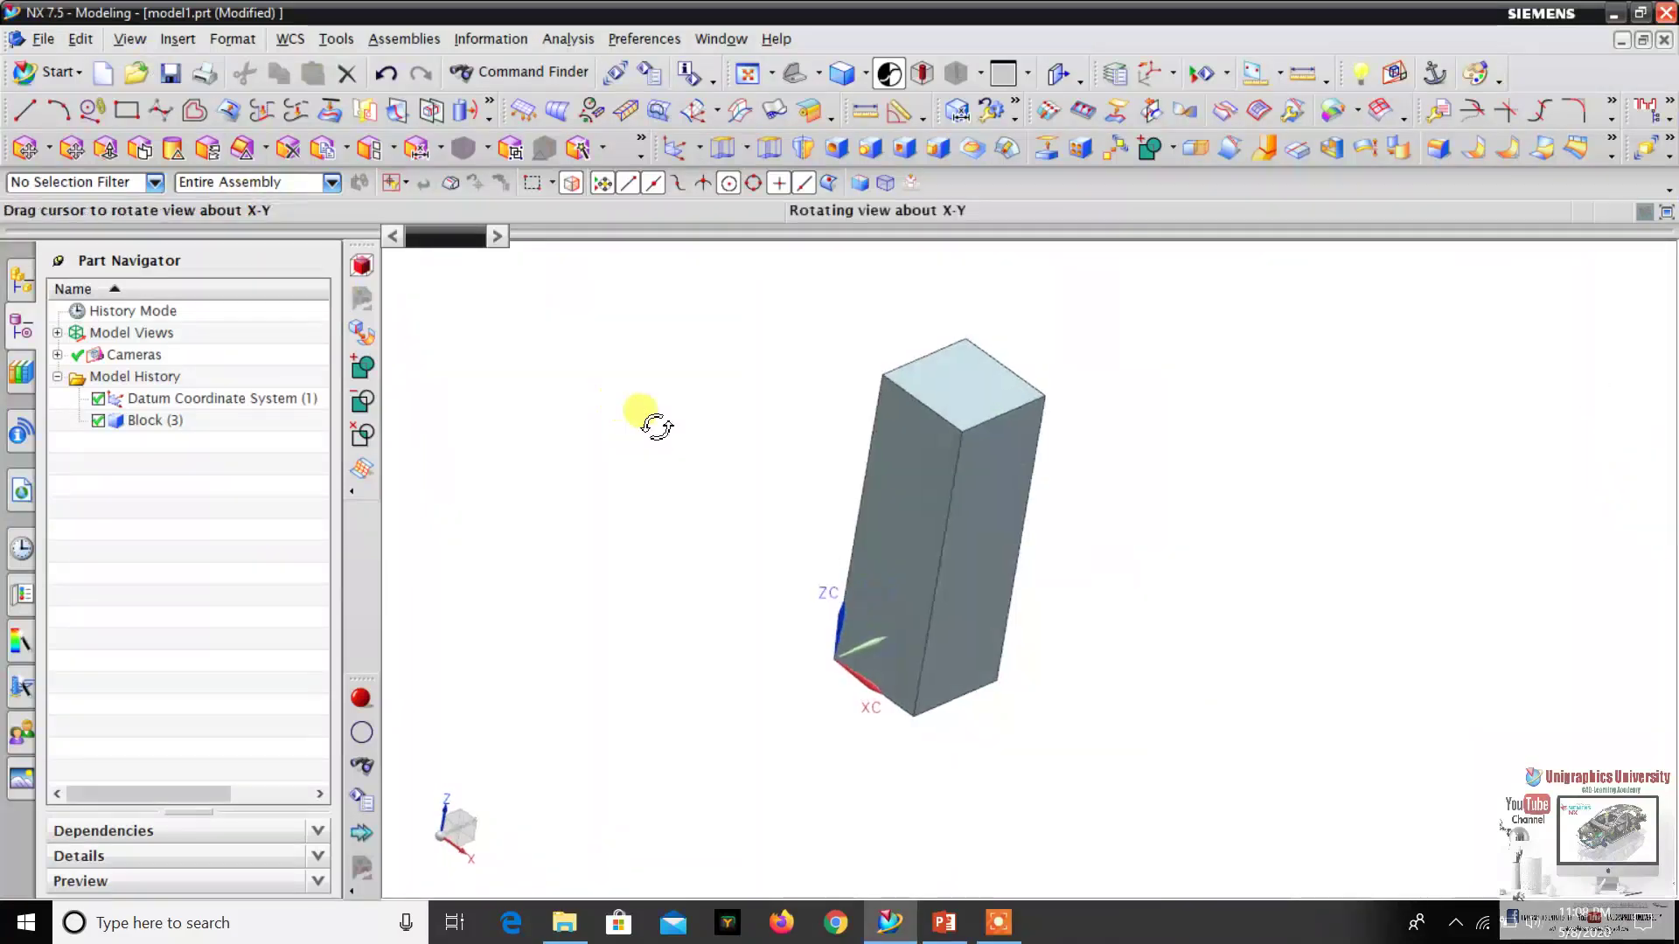
{"action": "middle_click_drag", "start_coordinate": [510, 266], "coordinate": [656, 345]}
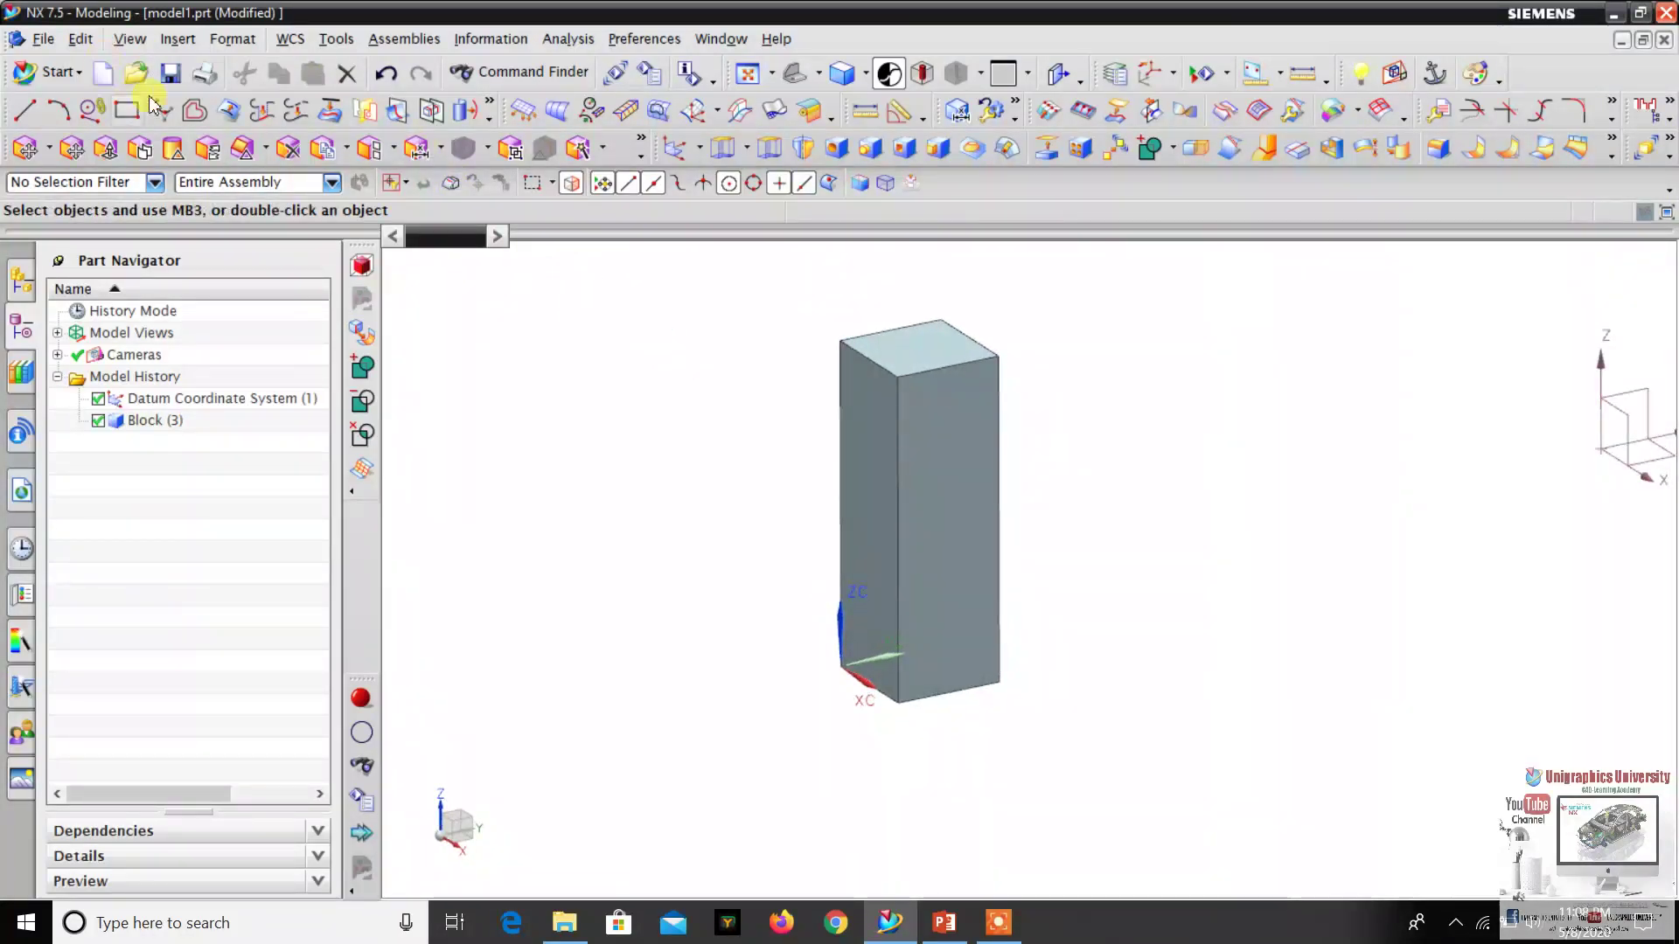
- Try an Inferred datum CSYS from the block's top face and two adjacent side faces, and reset the dialog
{"action": "left_click", "coordinate": [179, 39]}
{"action": "mouse_move", "coordinate": [223, 173]}
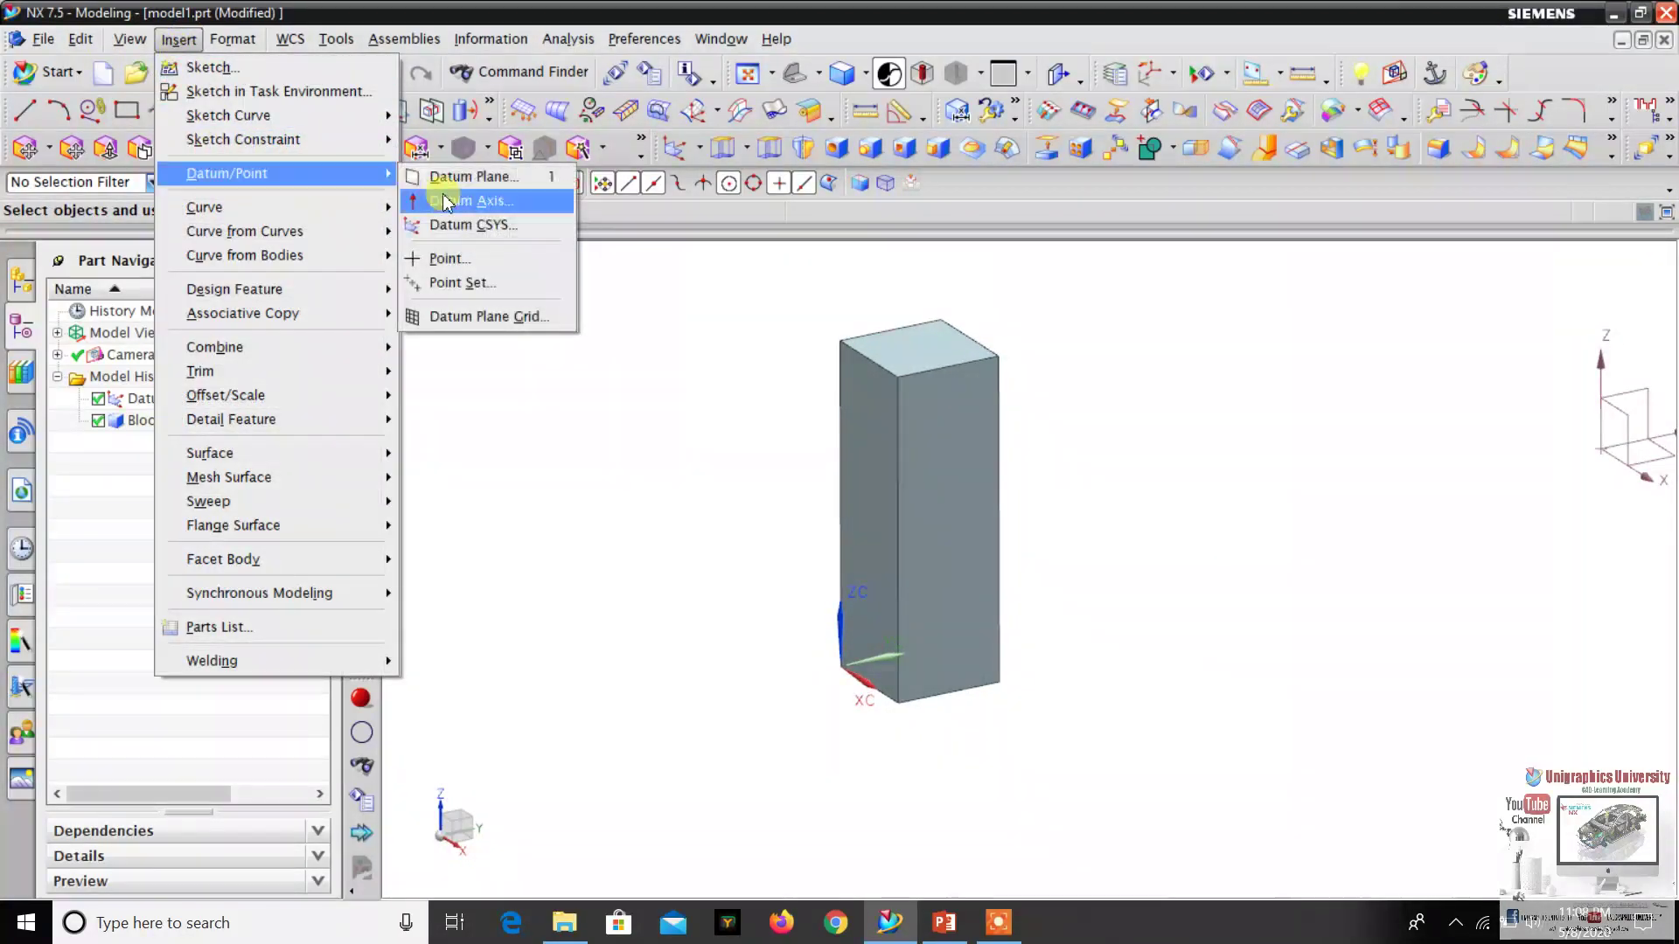
{"action": "left_click", "coordinate": [451, 225]}
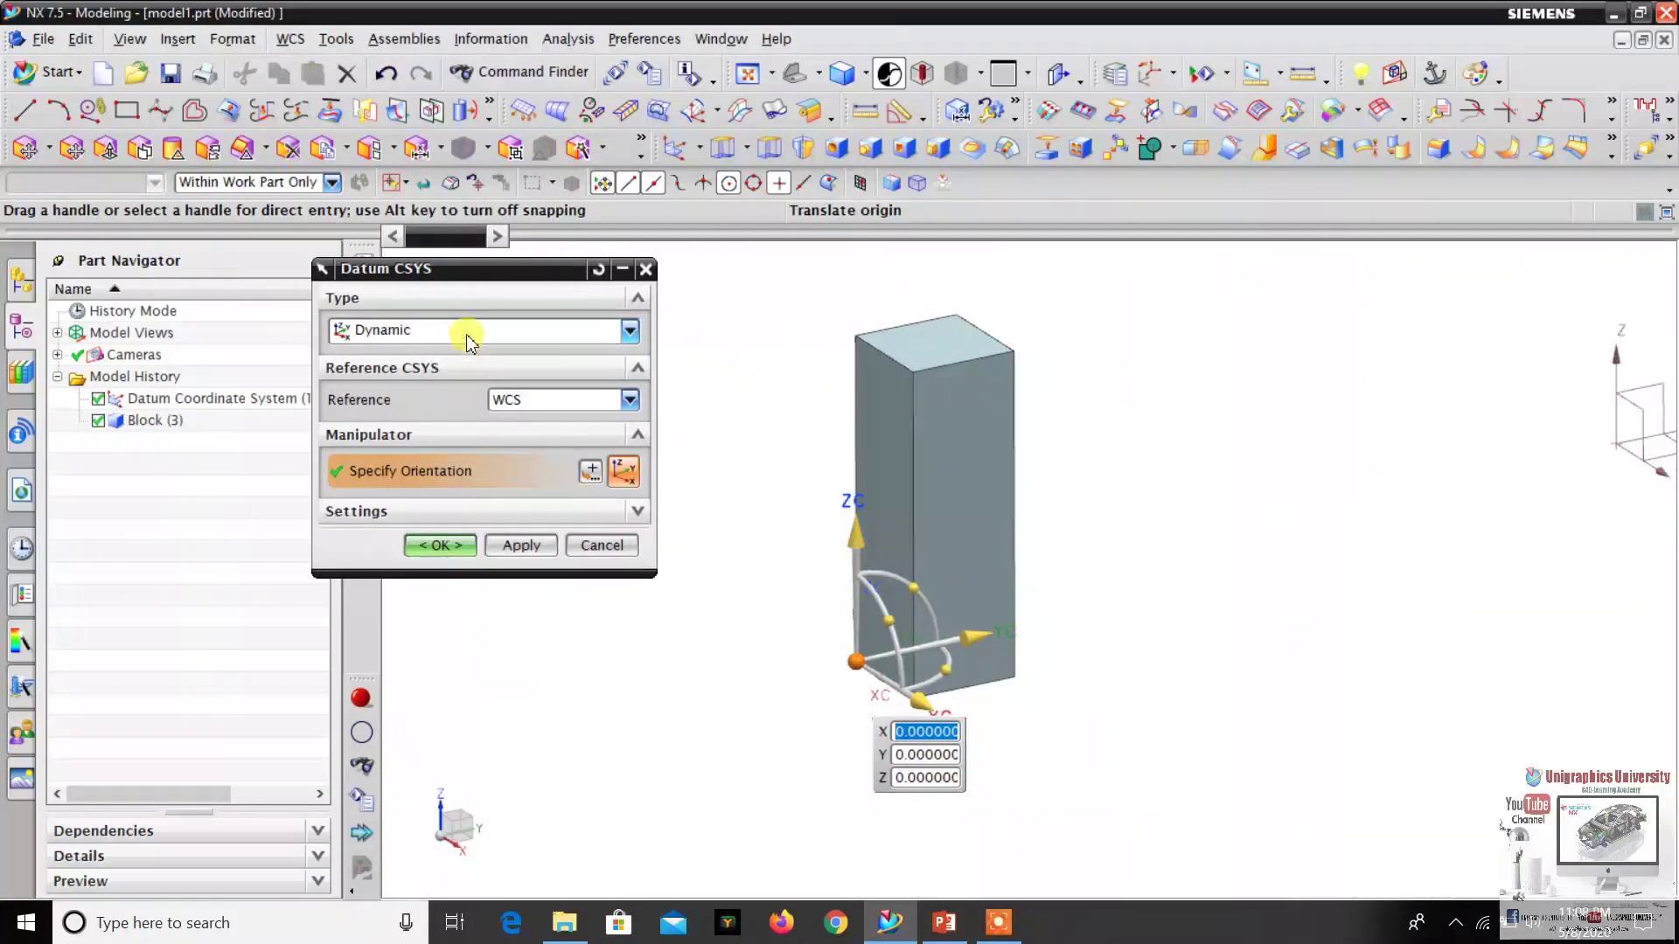
{"action": "left_click", "coordinate": [470, 339]}
{"action": "left_click", "coordinate": [450, 375]}
{"action": "scroll", "coordinate": [789, 393], "scroll_direction": "up", "scroll_amount": 2}
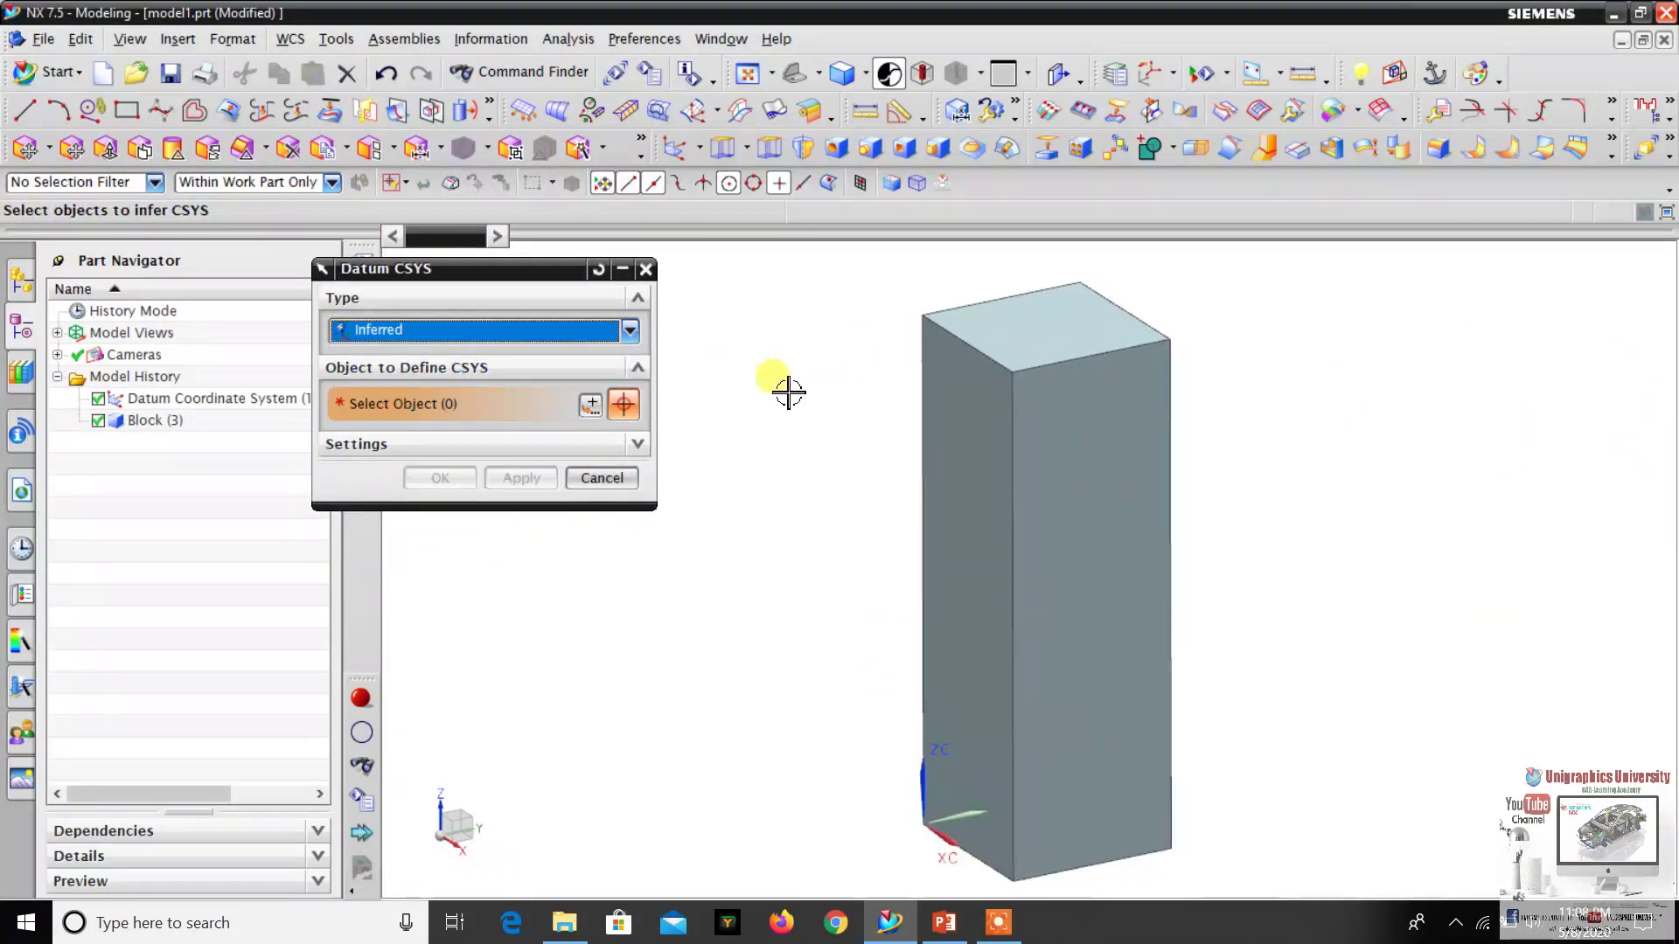
{"action": "scroll", "coordinate": [906, 423], "scroll_direction": "up", "scroll_amount": 3}
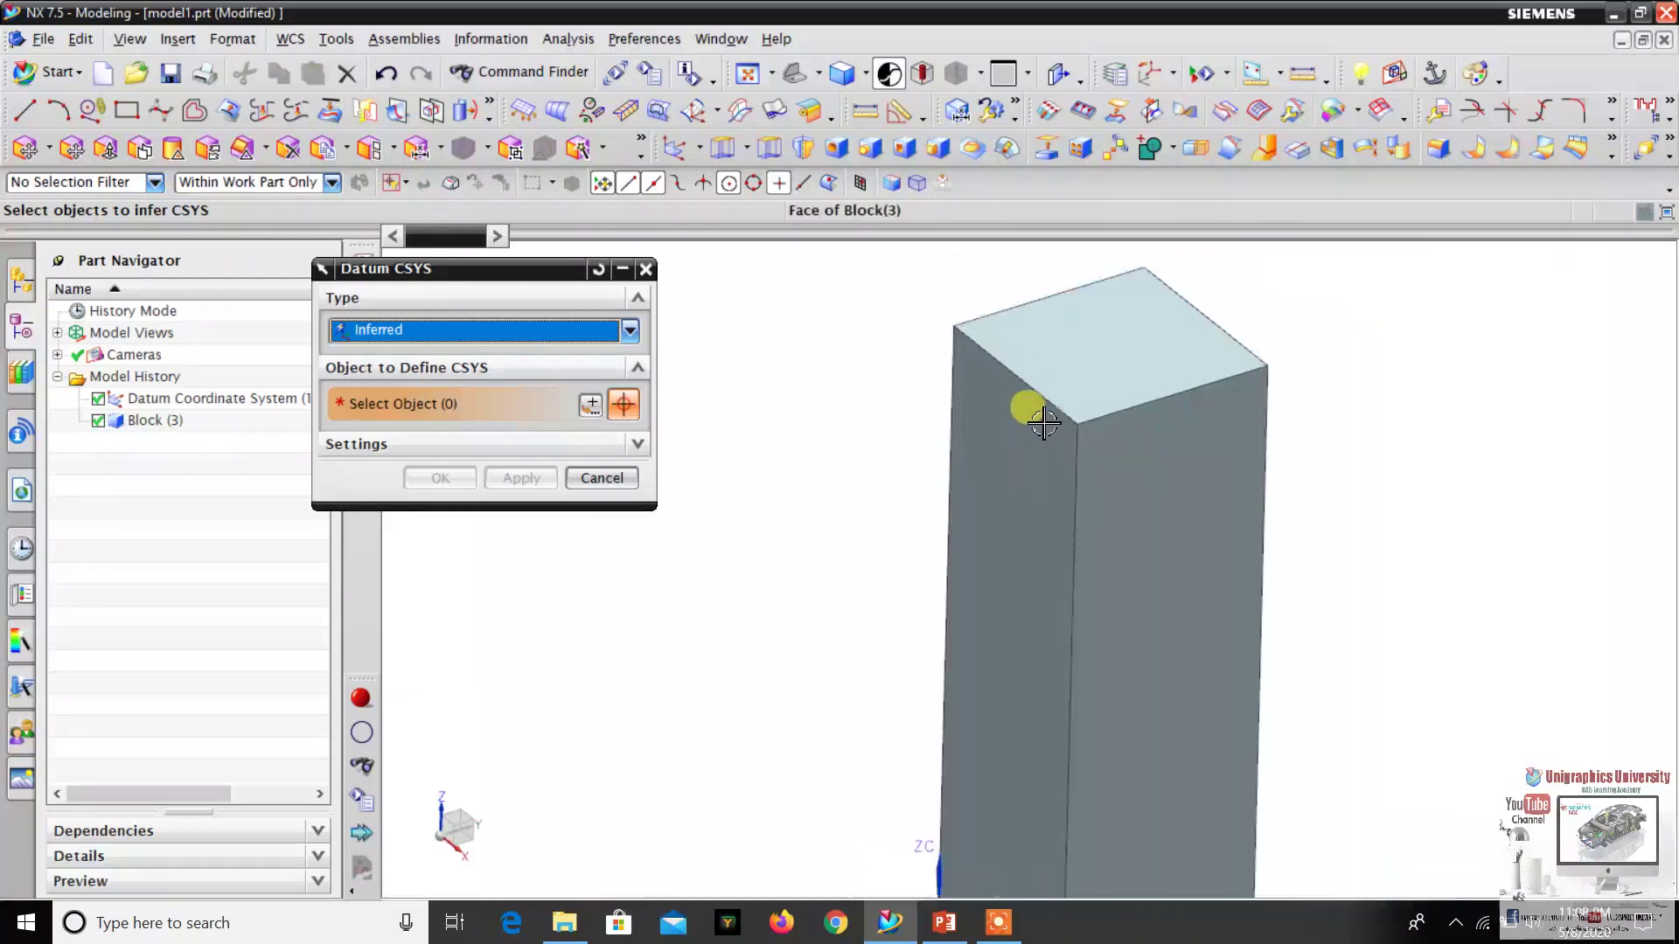
{"action": "scroll", "coordinate": [1058, 426], "scroll_direction": "down", "scroll_amount": 5}
{"action": "scroll", "coordinate": [1040, 428], "scroll_direction": "up", "scroll_amount": 5}
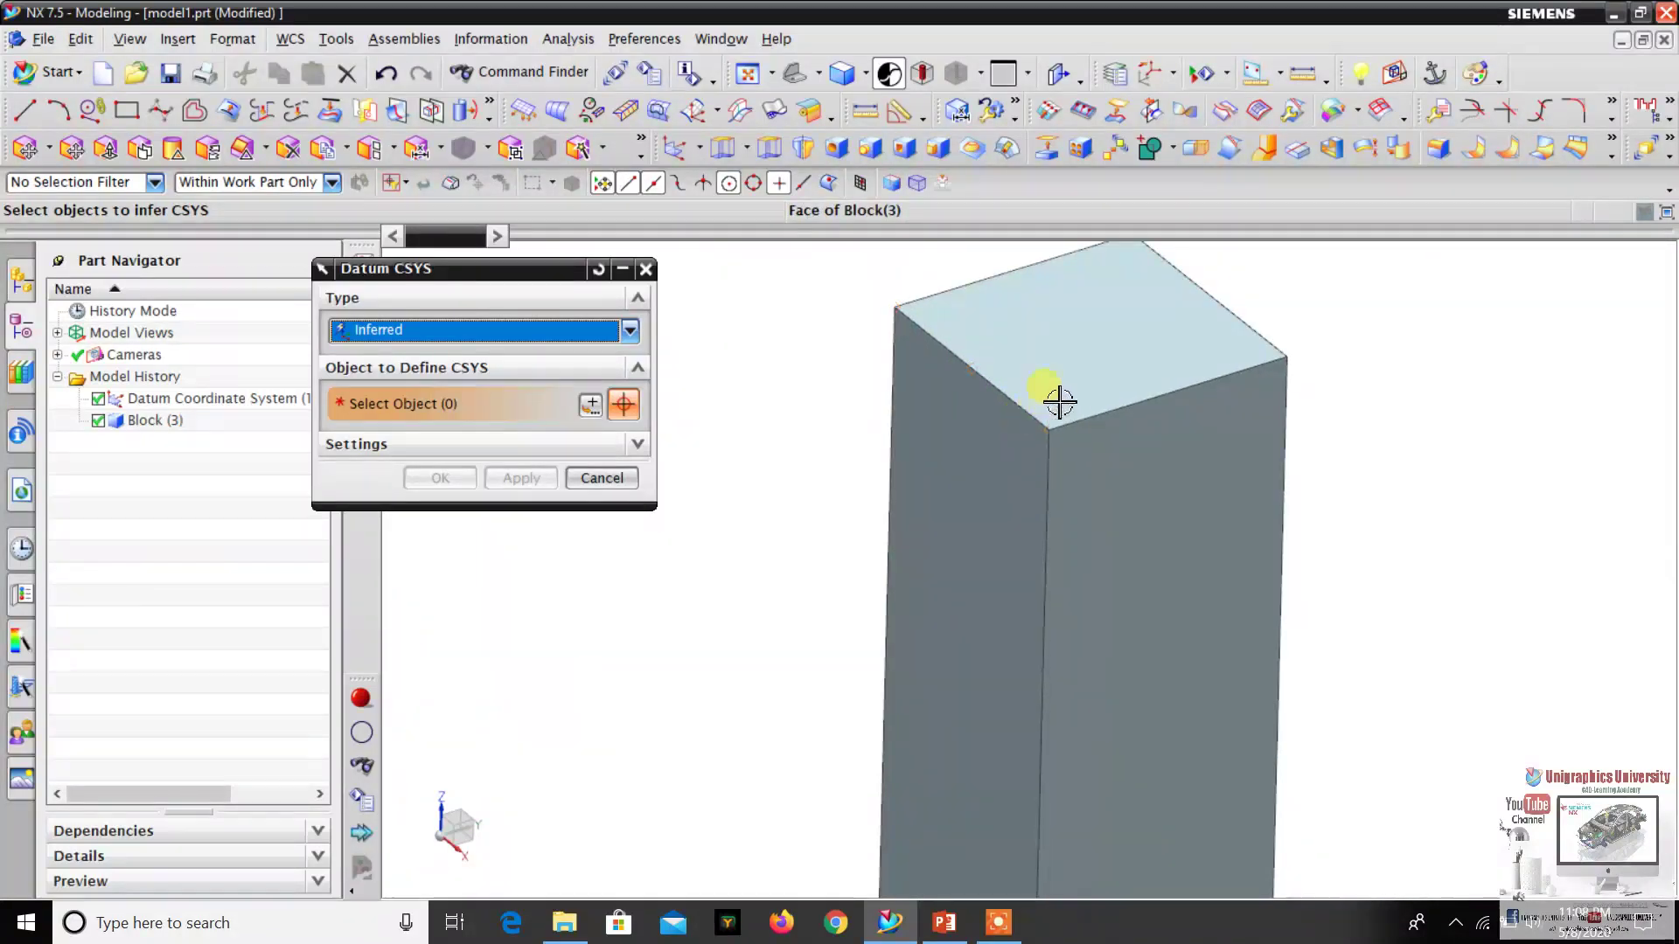
{"action": "scroll", "coordinate": [1021, 477], "scroll_direction": "down", "scroll_amount": 3}
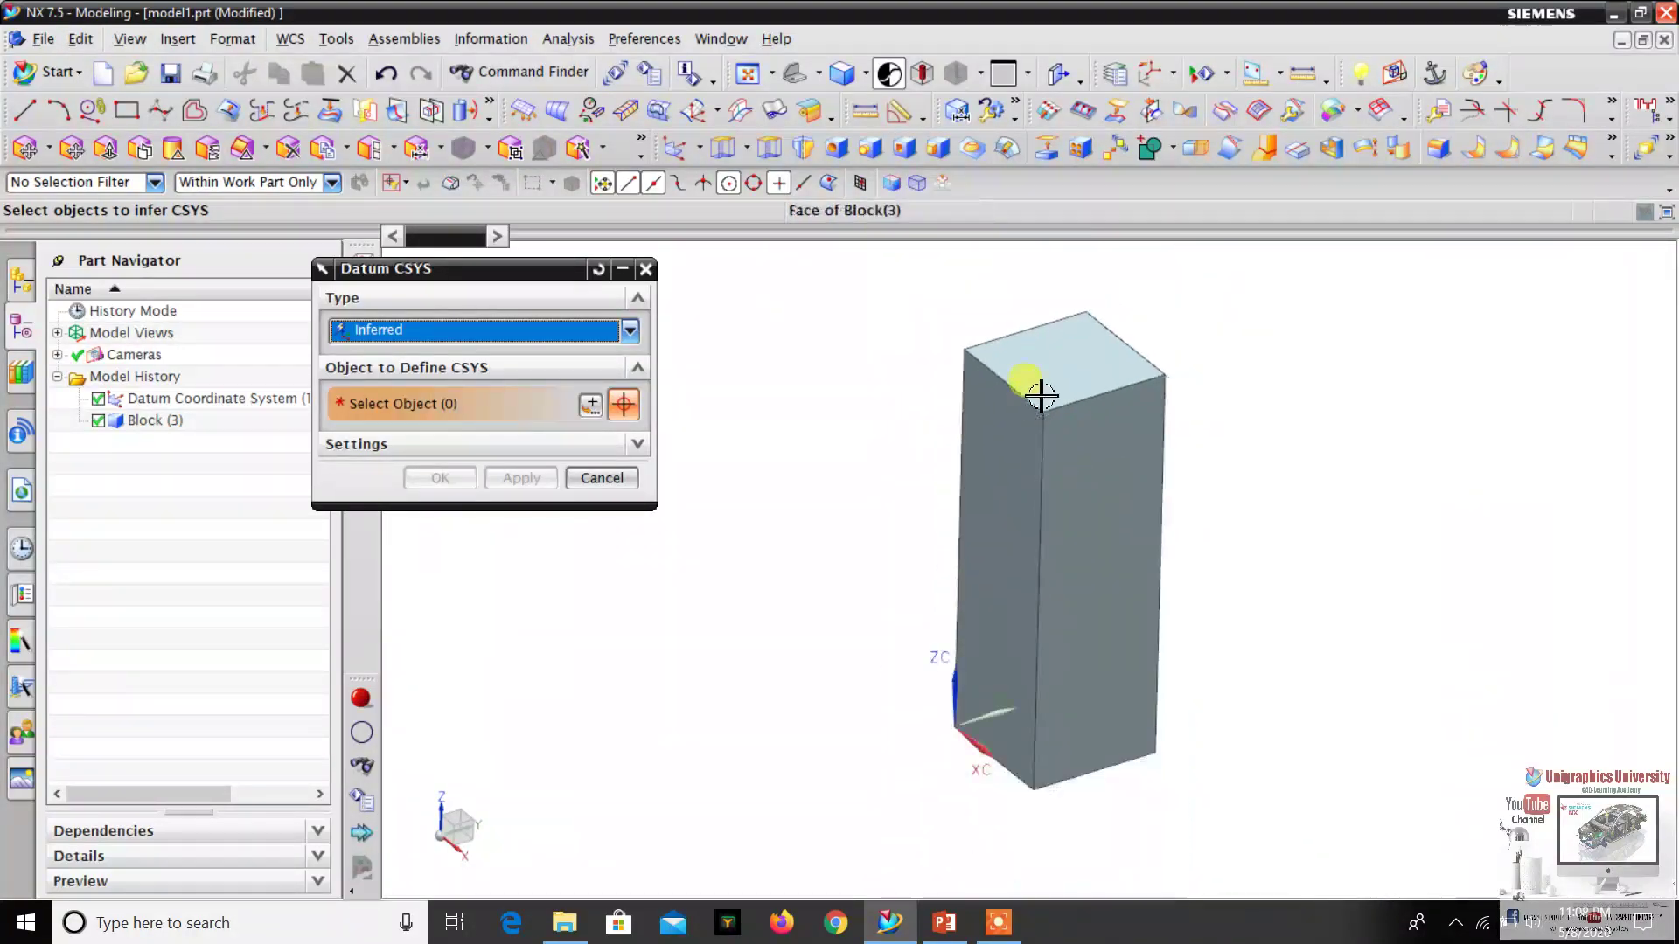
{"action": "scroll", "coordinate": [1038, 385], "scroll_direction": "up", "scroll_amount": 4}
{"action": "scroll", "coordinate": [1011, 412], "scroll_direction": "down", "scroll_amount": 2}
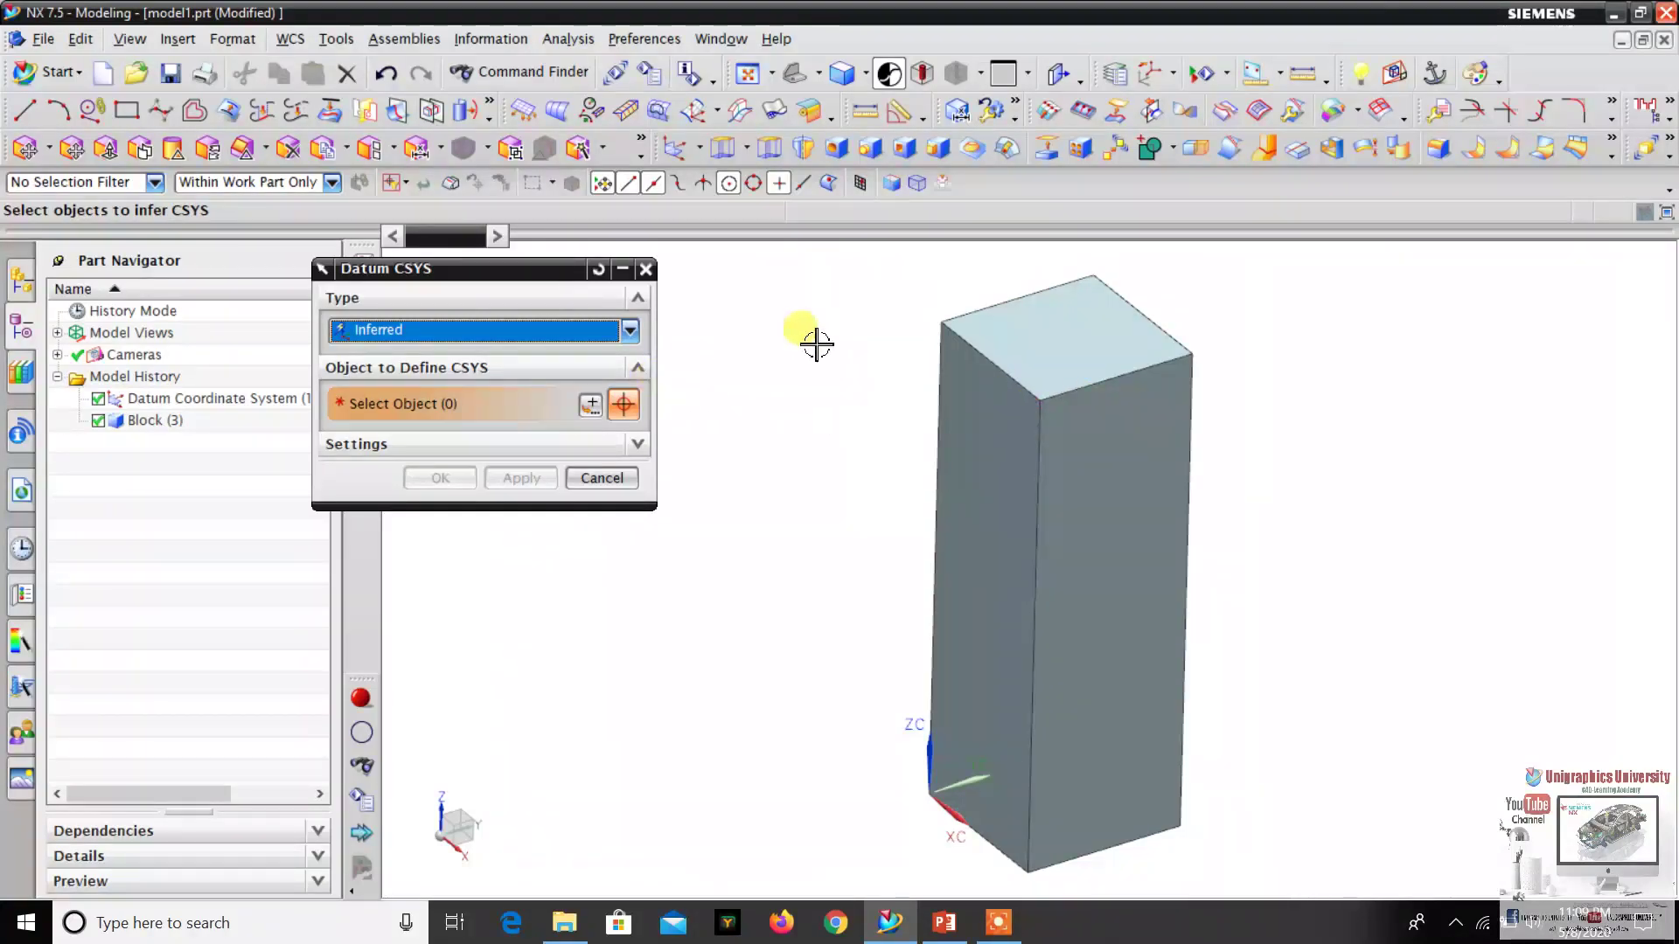
{"action": "scroll", "coordinate": [858, 339], "scroll_direction": "down", "scroll_amount": 2}
{"action": "scroll", "coordinate": [859, 339], "scroll_direction": "up", "scroll_amount": 3}
{"action": "left_click", "coordinate": [1037, 359]}
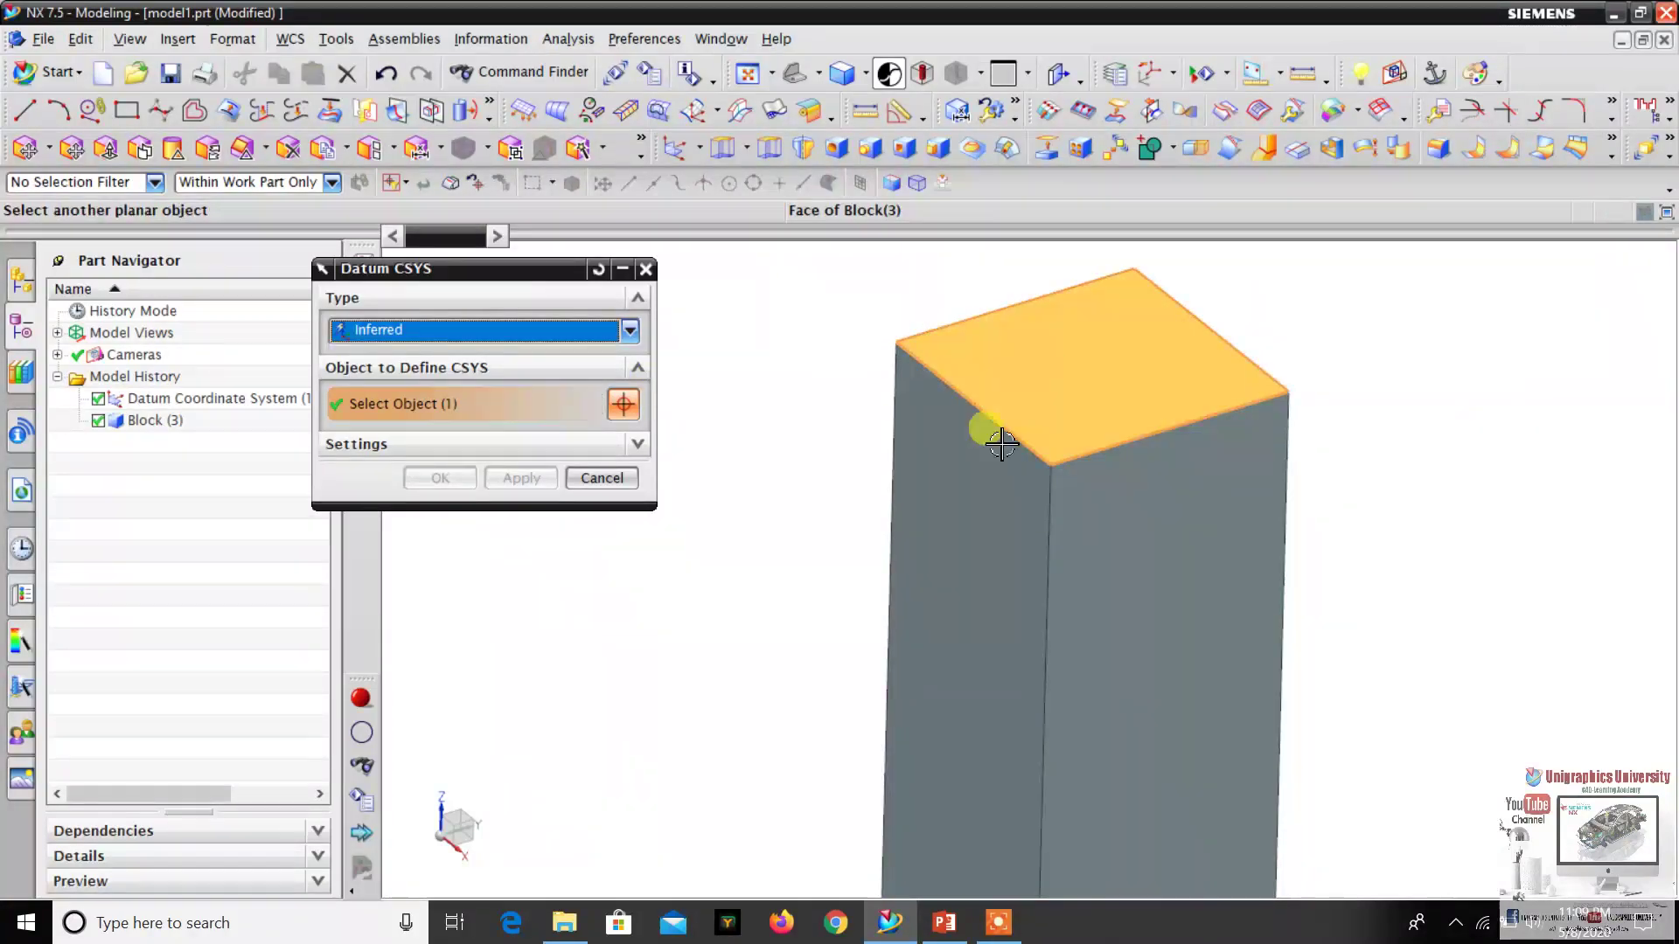
{"action": "left_click", "coordinate": [975, 499]}
{"action": "left_click", "coordinate": [1103, 513]}
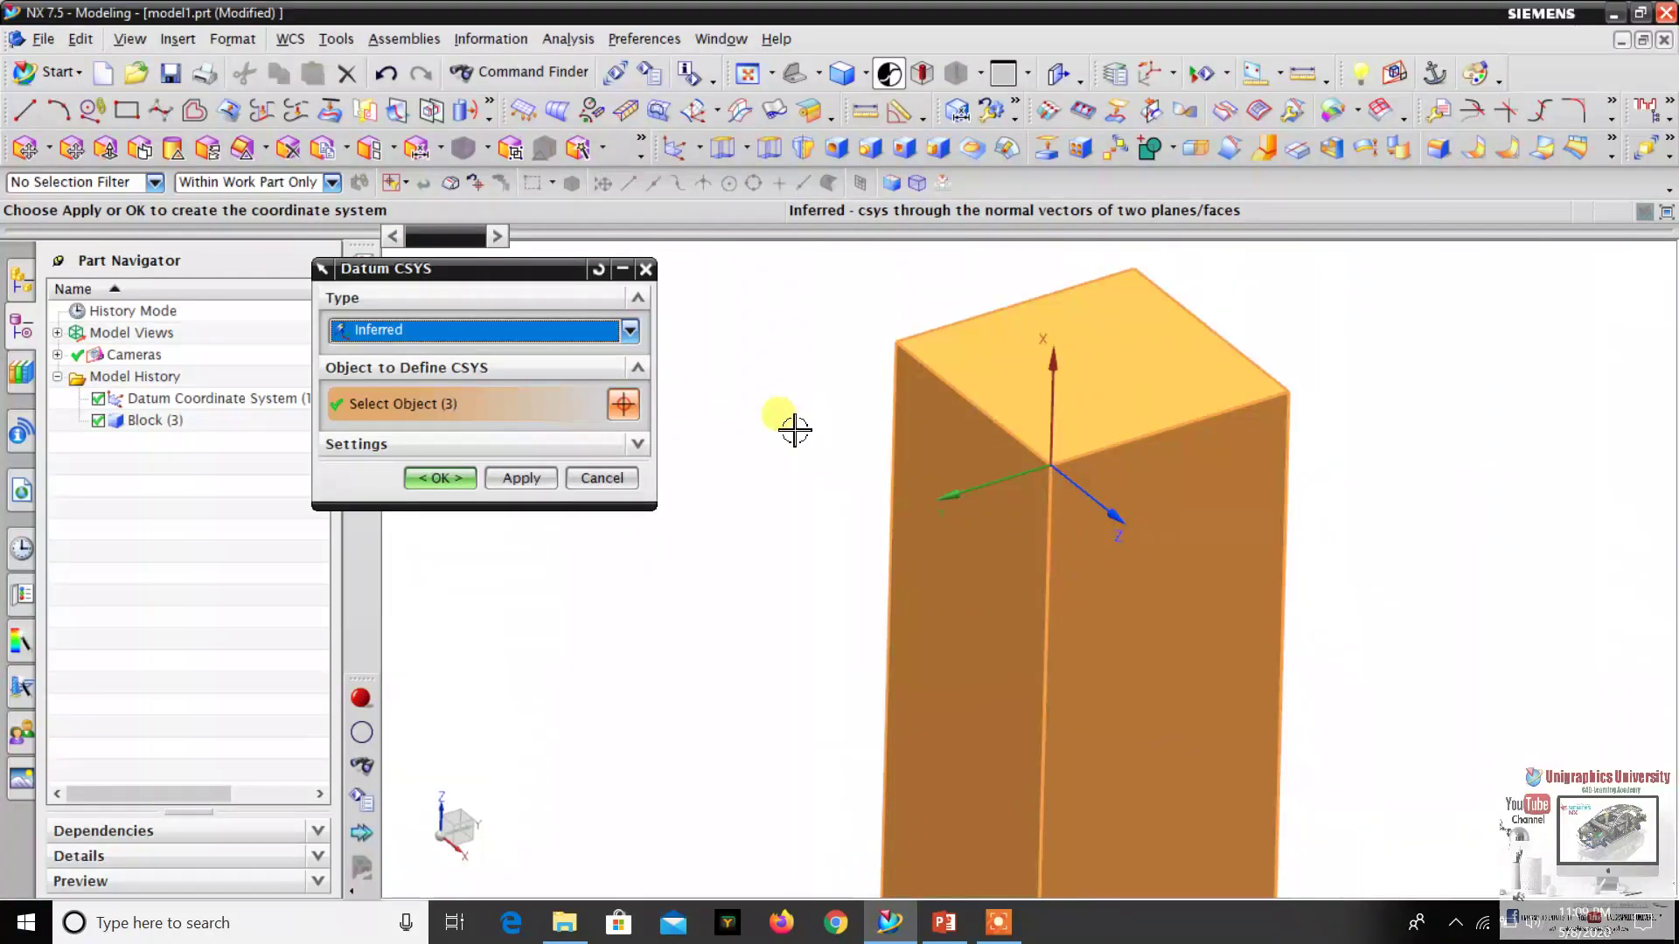
{"action": "left_click", "coordinate": [598, 269]}
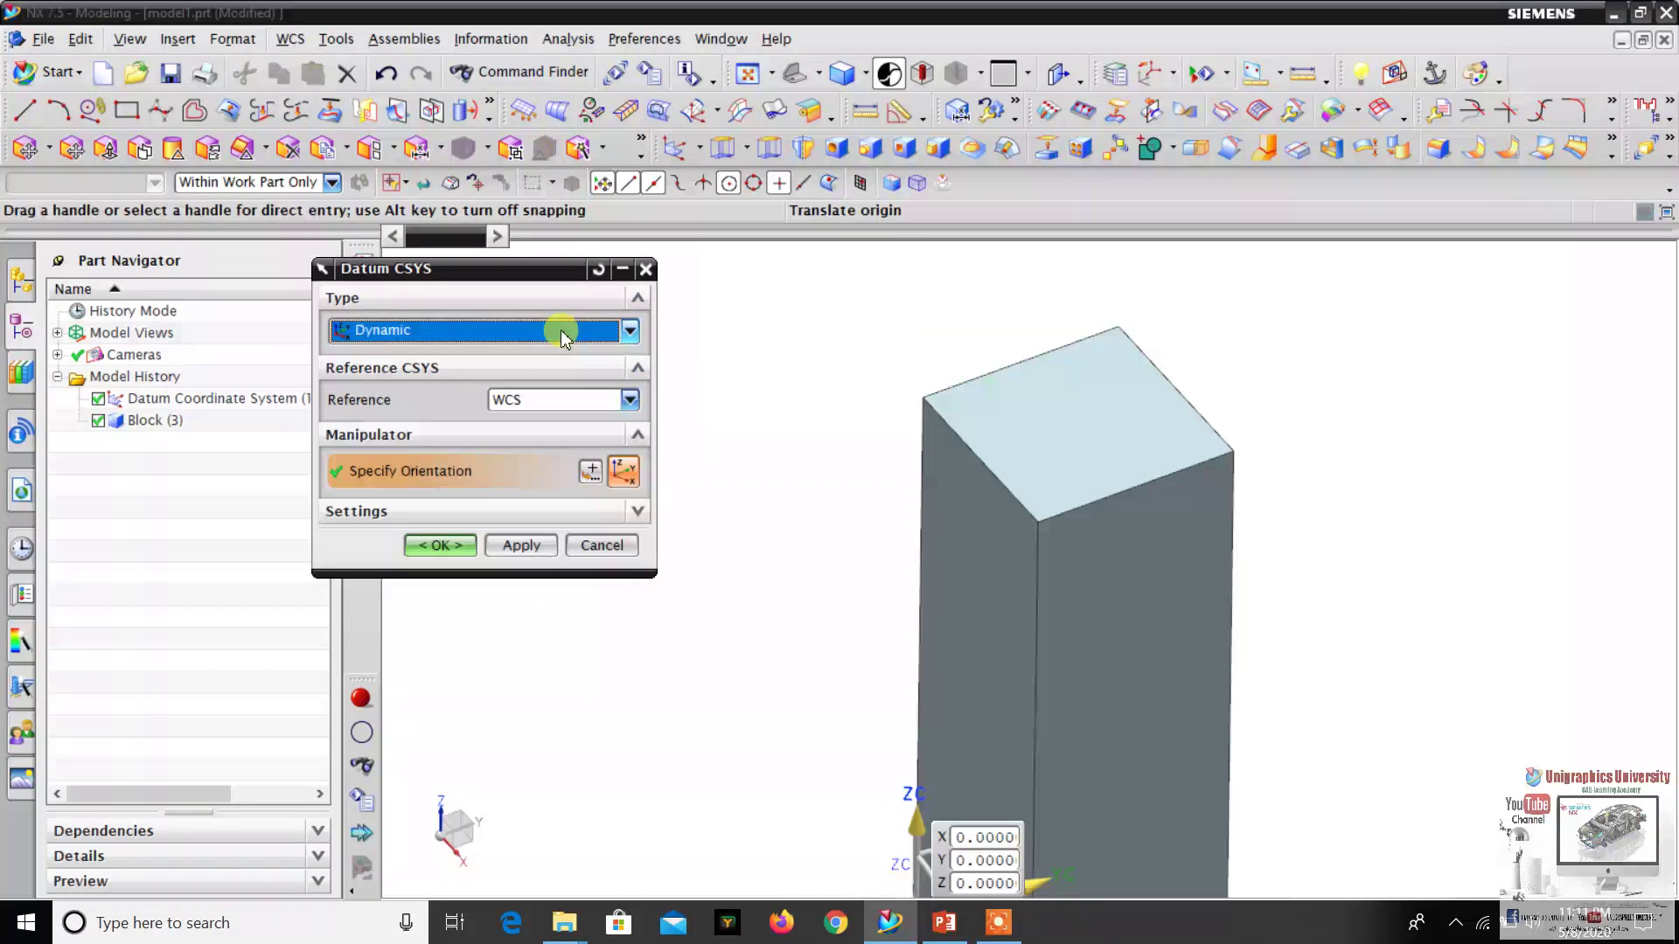
- Set the datum CSYS type to Origin, X-Point, Y-Point and place its origin on the block's top-face corner diagonally opposite the WCS origin
{"action": "left_click", "coordinate": [564, 334]}
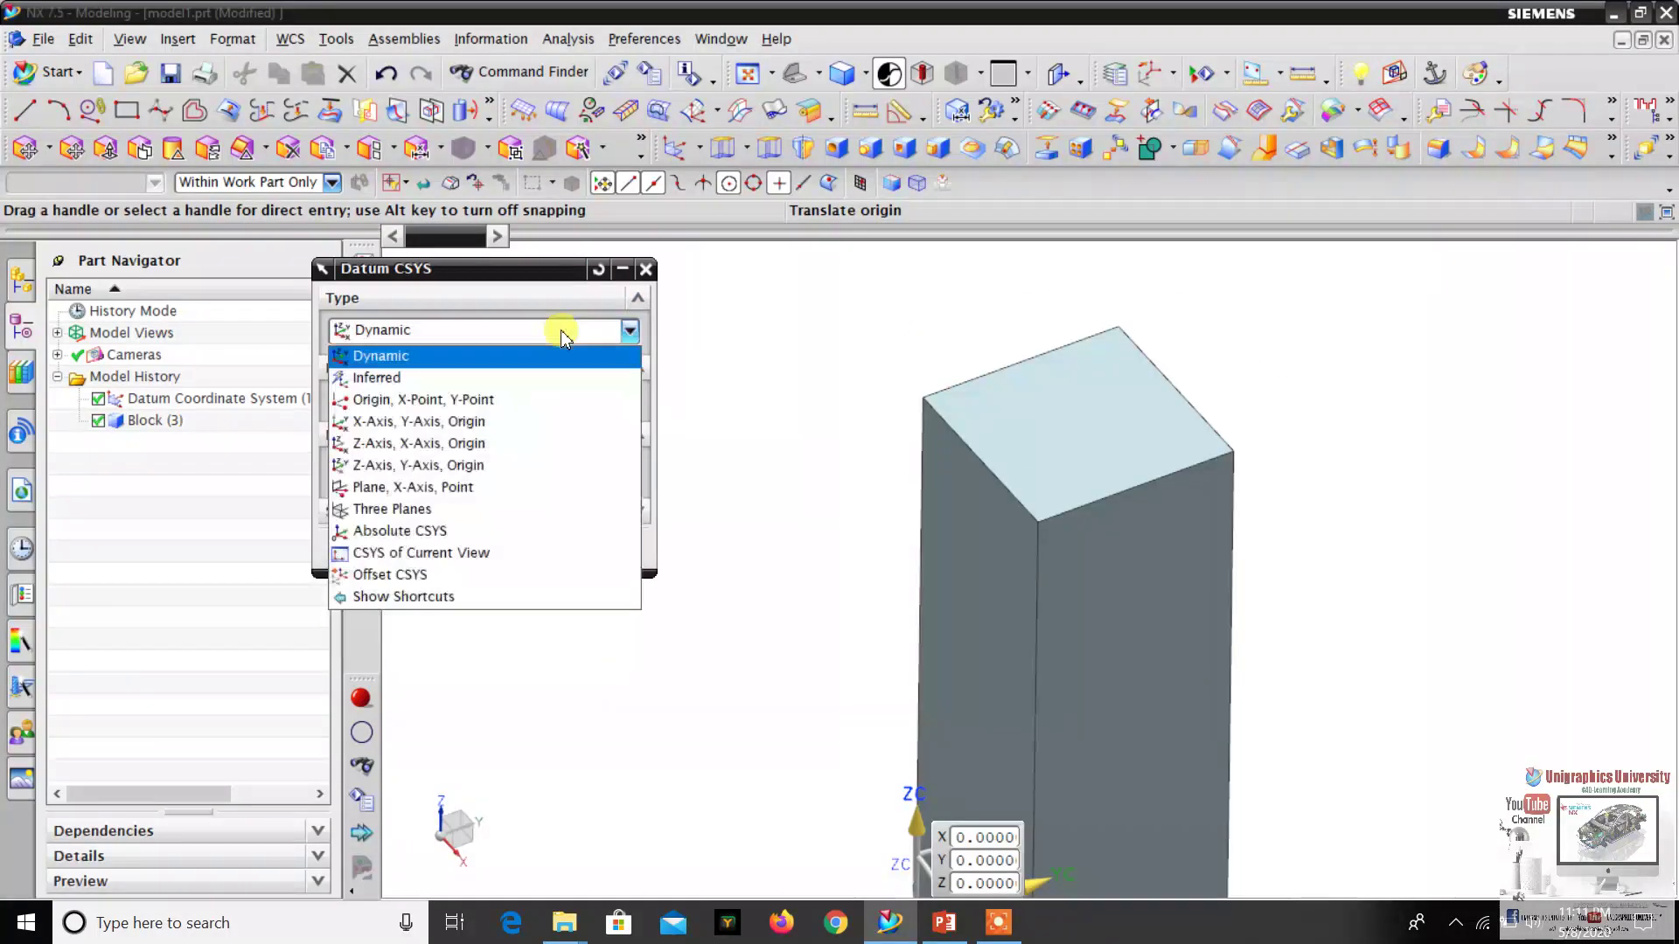
{"action": "left_click", "coordinate": [525, 411]}
{"action": "scroll", "coordinate": [966, 280], "scroll_direction": "up", "scroll_amount": 2}
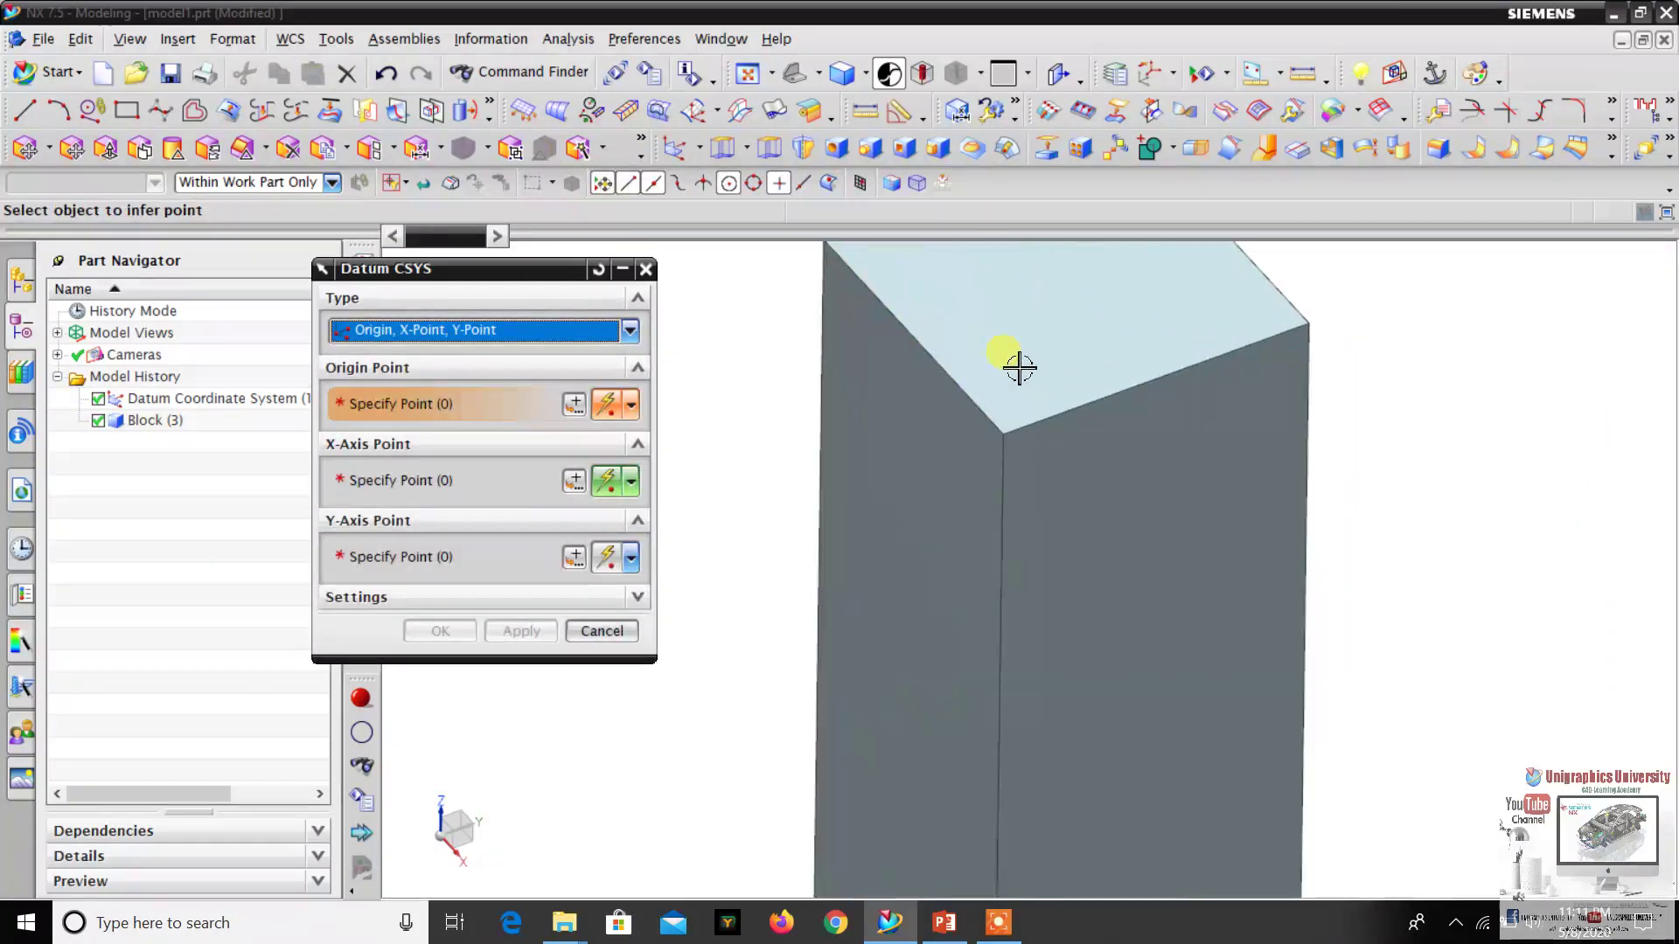
{"action": "middle_click_drag", "start_coordinate": [1020, 364], "coordinate": [967, 359]}
{"action": "scroll", "coordinate": [1076, 319], "scroll_direction": "up", "scroll_amount": 6}
{"action": "scroll", "coordinate": [1047, 373], "scroll_direction": "down", "scroll_amount": 4}
{"action": "scroll", "coordinate": [1049, 342], "scroll_direction": "up", "scroll_amount": 1}
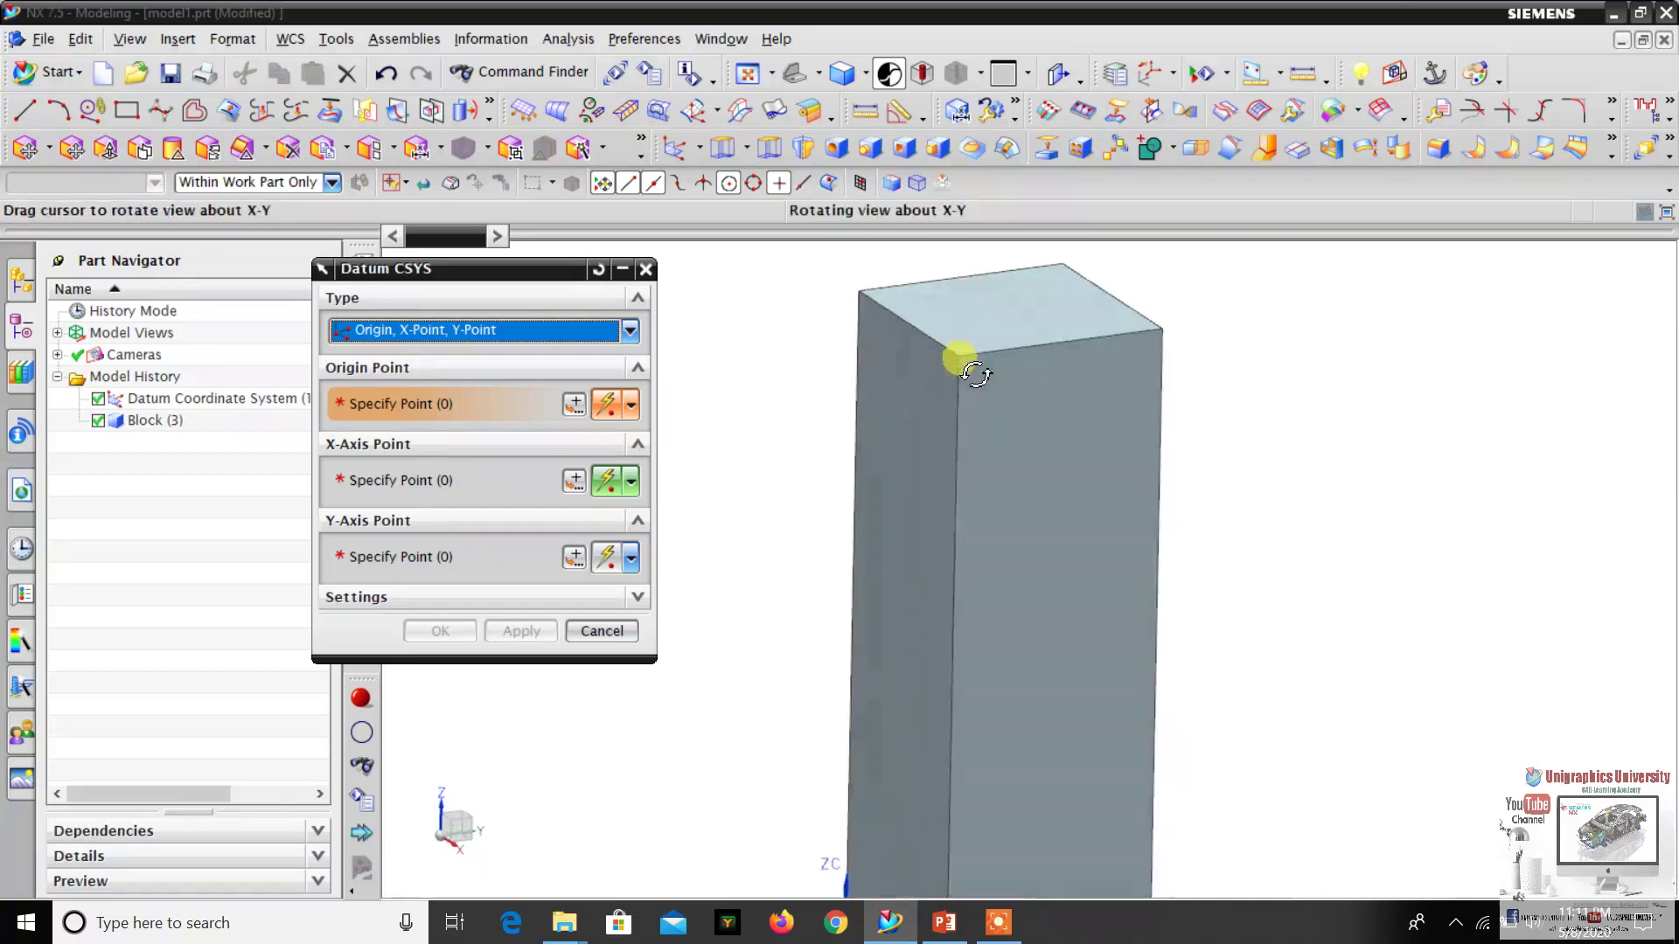
{"action": "scroll", "coordinate": [1056, 364], "scroll_direction": "up", "scroll_amount": 1}
{"action": "scroll", "coordinate": [1152, 403], "scroll_direction": "down", "scroll_amount": 3}
{"action": "scroll", "coordinate": [1098, 412], "scroll_direction": "up", "scroll_amount": 3}
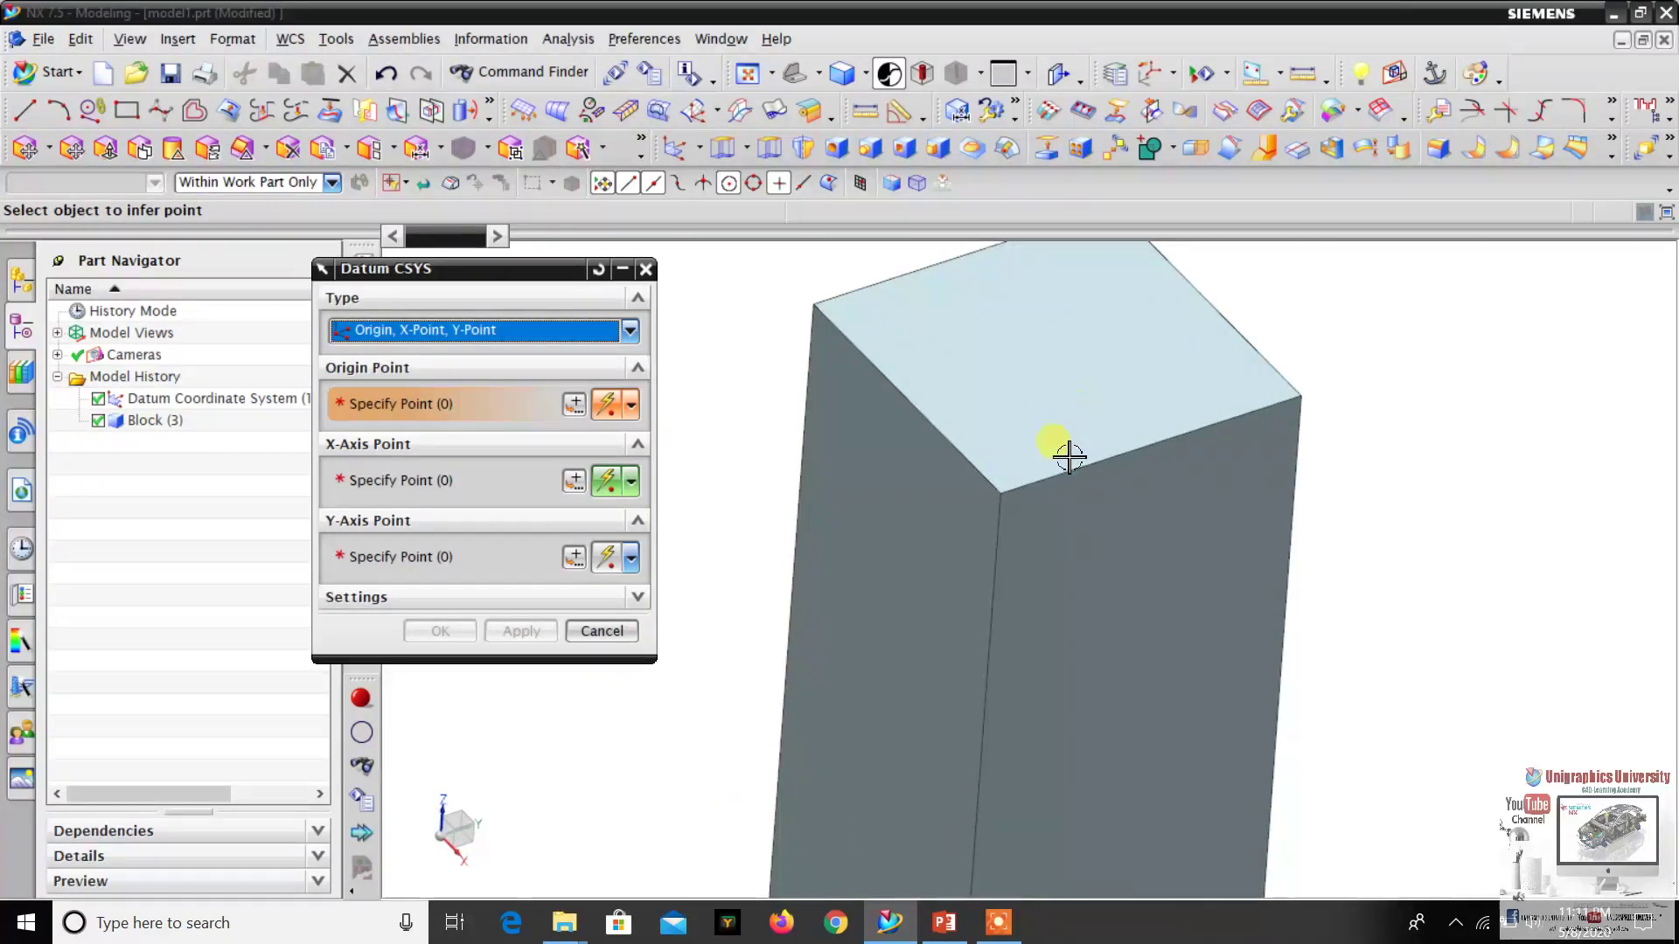
{"action": "scroll", "coordinate": [1218, 438], "scroll_direction": "down", "scroll_amount": 1}
{"action": "scroll", "coordinate": [1109, 468], "scroll_direction": "up", "scroll_amount": 2}
{"action": "middle_click_drag", "start_coordinate": [1190, 489], "coordinate": [1136, 500]}
{"action": "scroll", "coordinate": [1171, 489], "scroll_direction": "down", "scroll_amount": 3}
{"action": "scroll", "coordinate": [1125, 502], "scroll_direction": "up", "scroll_amount": 3}
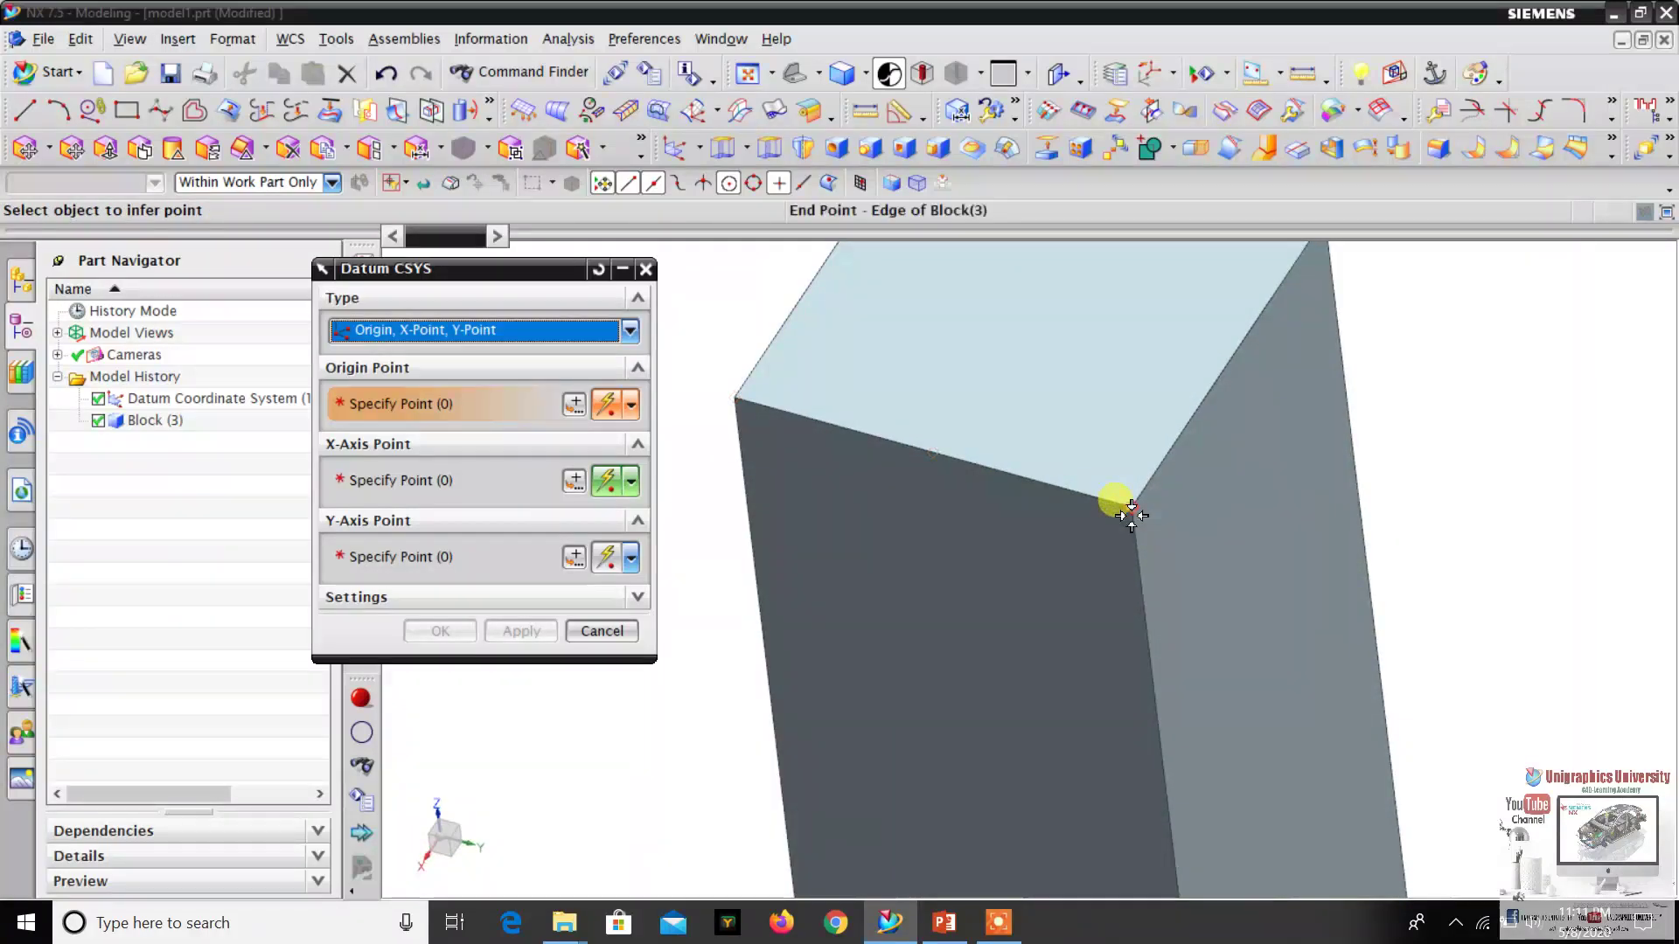
{"action": "left_click", "coordinate": [1131, 515]}
{"action": "scroll", "coordinate": [1212, 382], "scroll_direction": "down", "scroll_amount": 3}
{"action": "scroll", "coordinate": [1211, 382], "scroll_direction": "up", "scroll_amount": 3}
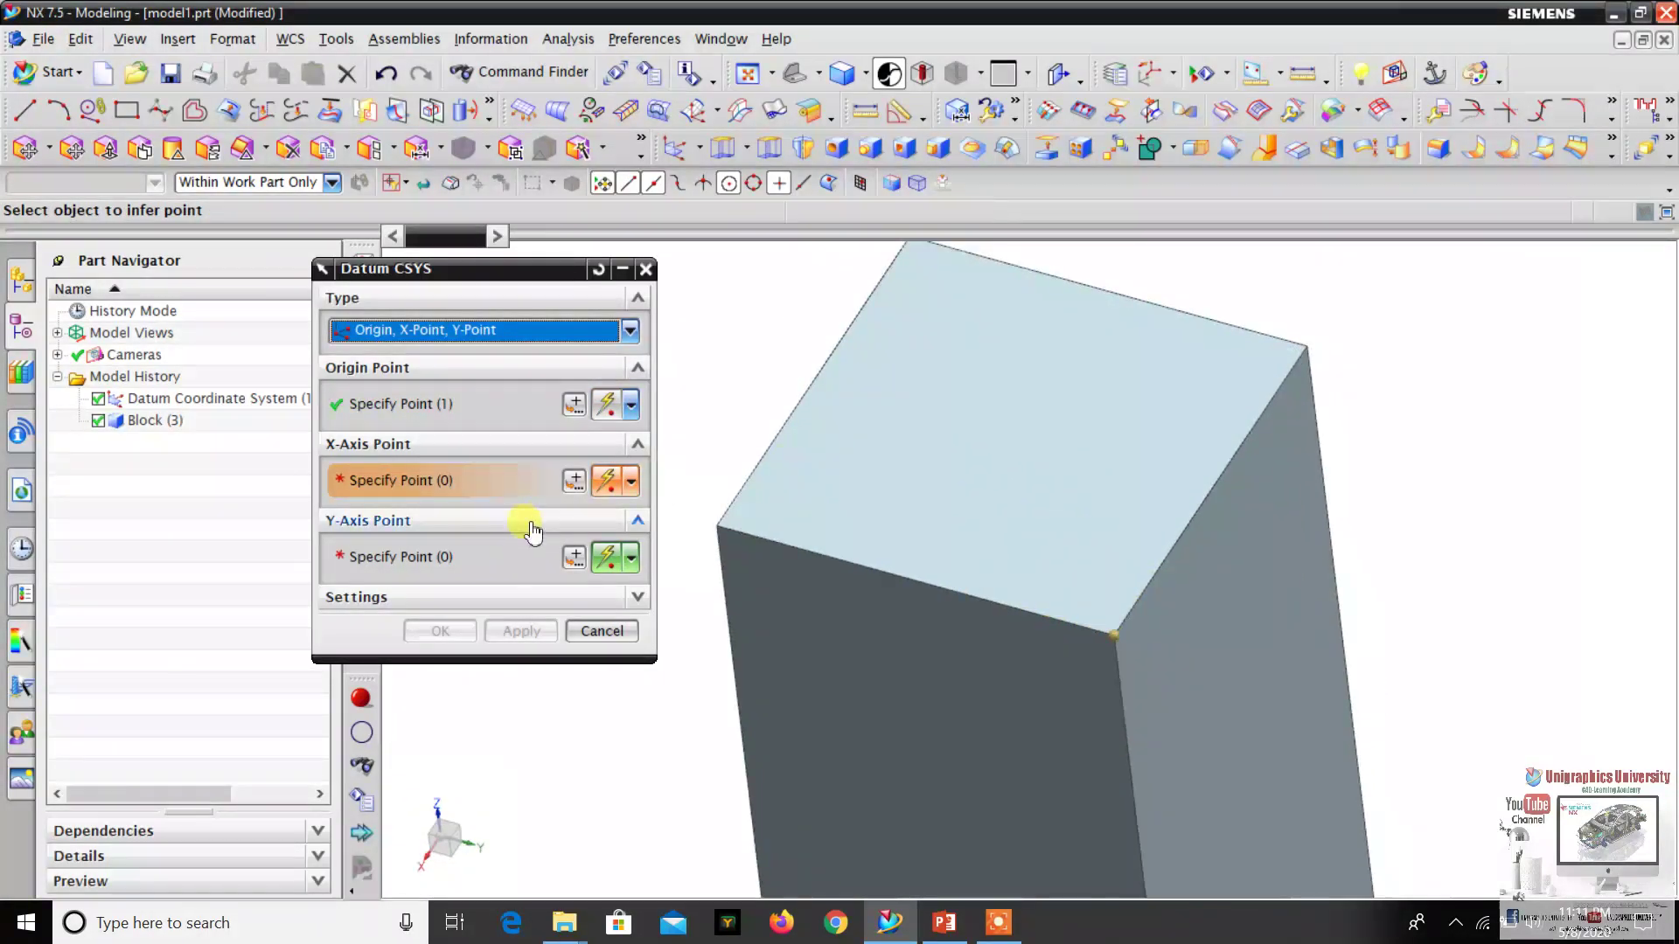
- Specify the two neighbouring top-face corners as the X-axis and Y-axis points, and create the datum CSYS
{"action": "scroll", "coordinate": [1303, 358], "scroll_direction": "down", "scroll_amount": 4}
{"action": "scroll", "coordinate": [1206, 446], "scroll_direction": "up", "scroll_amount": 4}
{"action": "middle_click_drag", "start_coordinate": [1208, 442], "coordinate": [1181, 376]}
{"action": "scroll", "coordinate": [1289, 467], "scroll_direction": "down", "scroll_amount": 4}
{"action": "scroll", "coordinate": [1285, 437], "scroll_direction": "up", "scroll_amount": 3}
{"action": "middle_click_drag", "start_coordinate": [1282, 442], "coordinate": [1173, 498]}
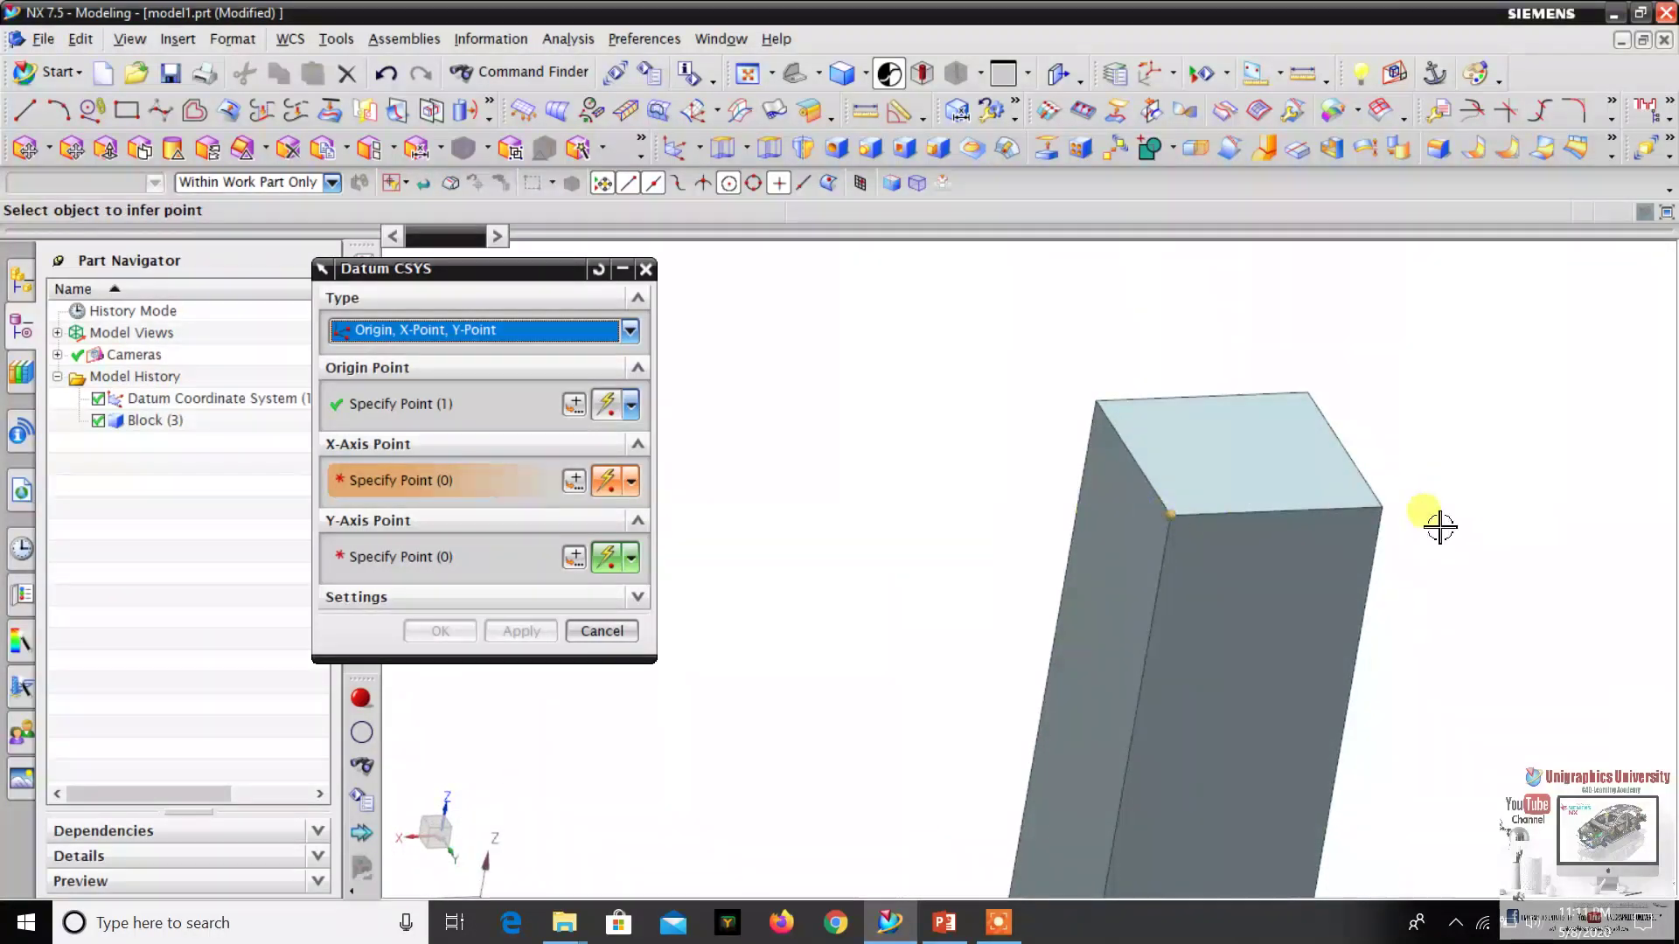
{"action": "scroll", "coordinate": [1352, 499], "scroll_direction": "up", "scroll_amount": 2}
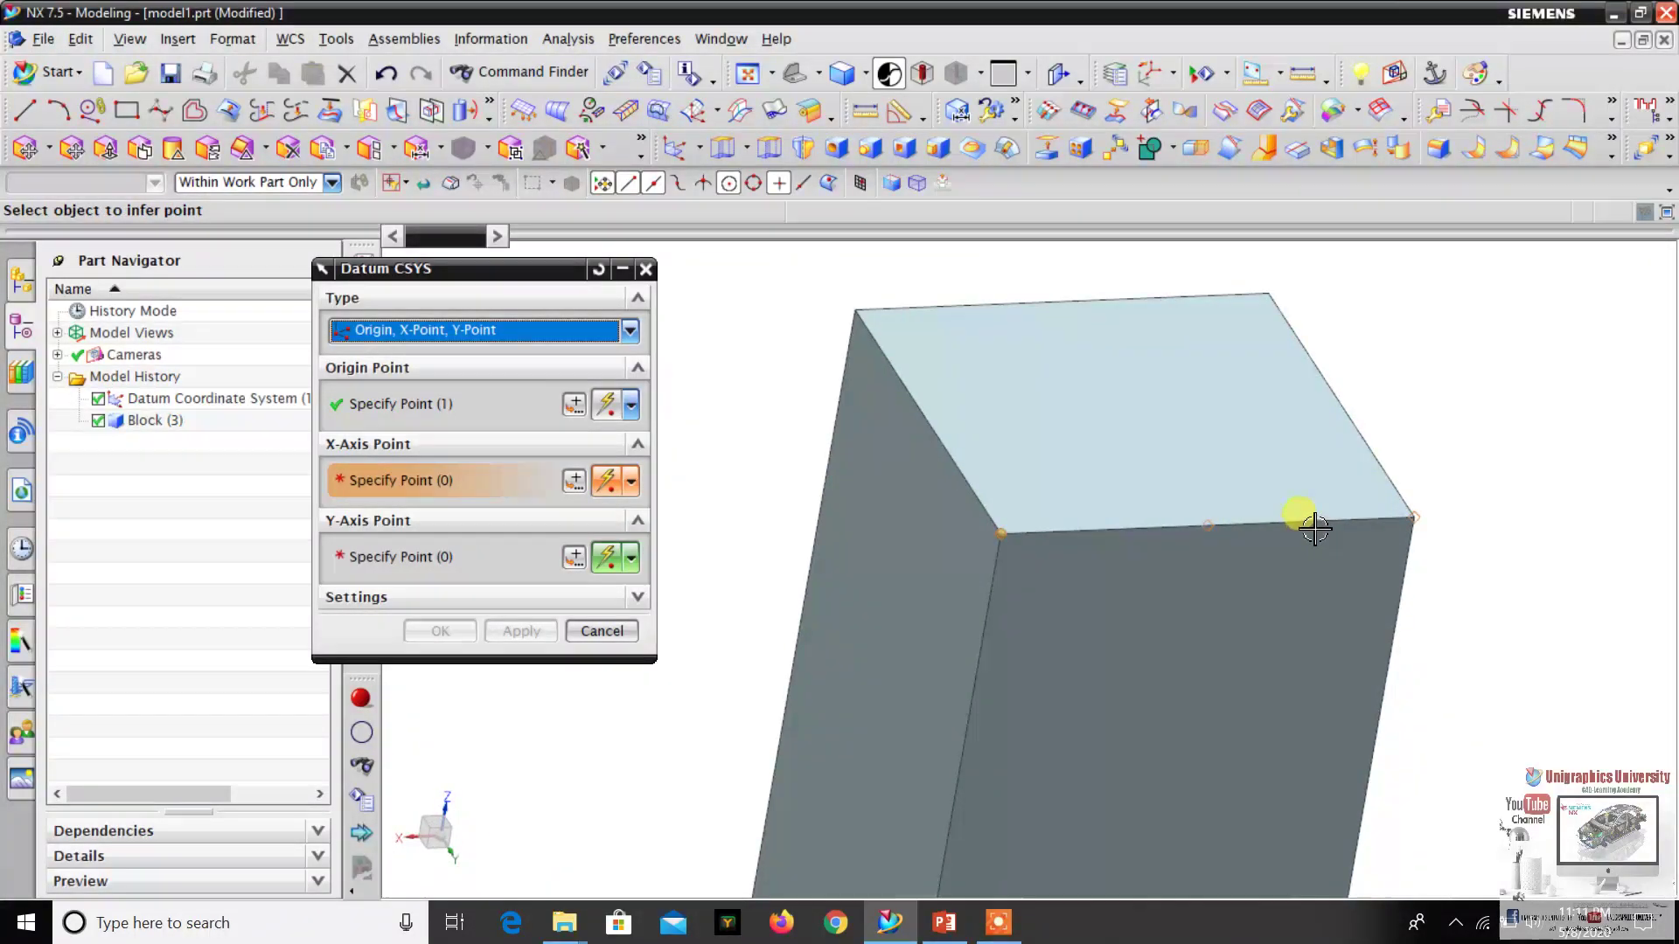
{"action": "left_click", "coordinate": [1416, 522]}
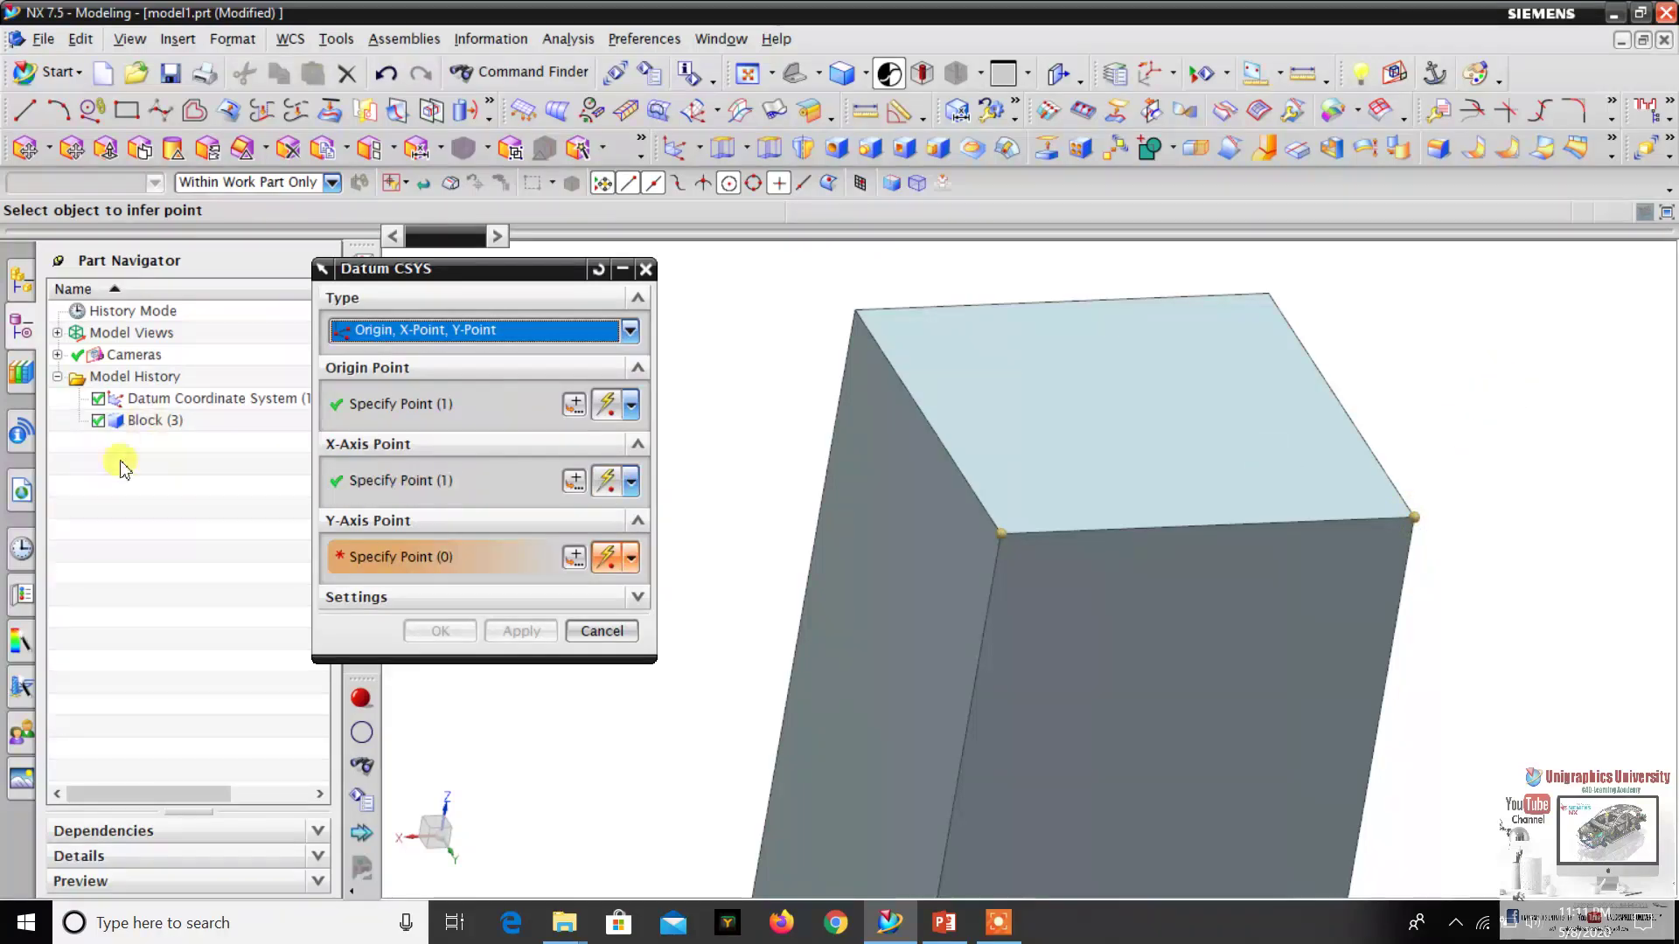
{"action": "left_click", "coordinate": [856, 312]}
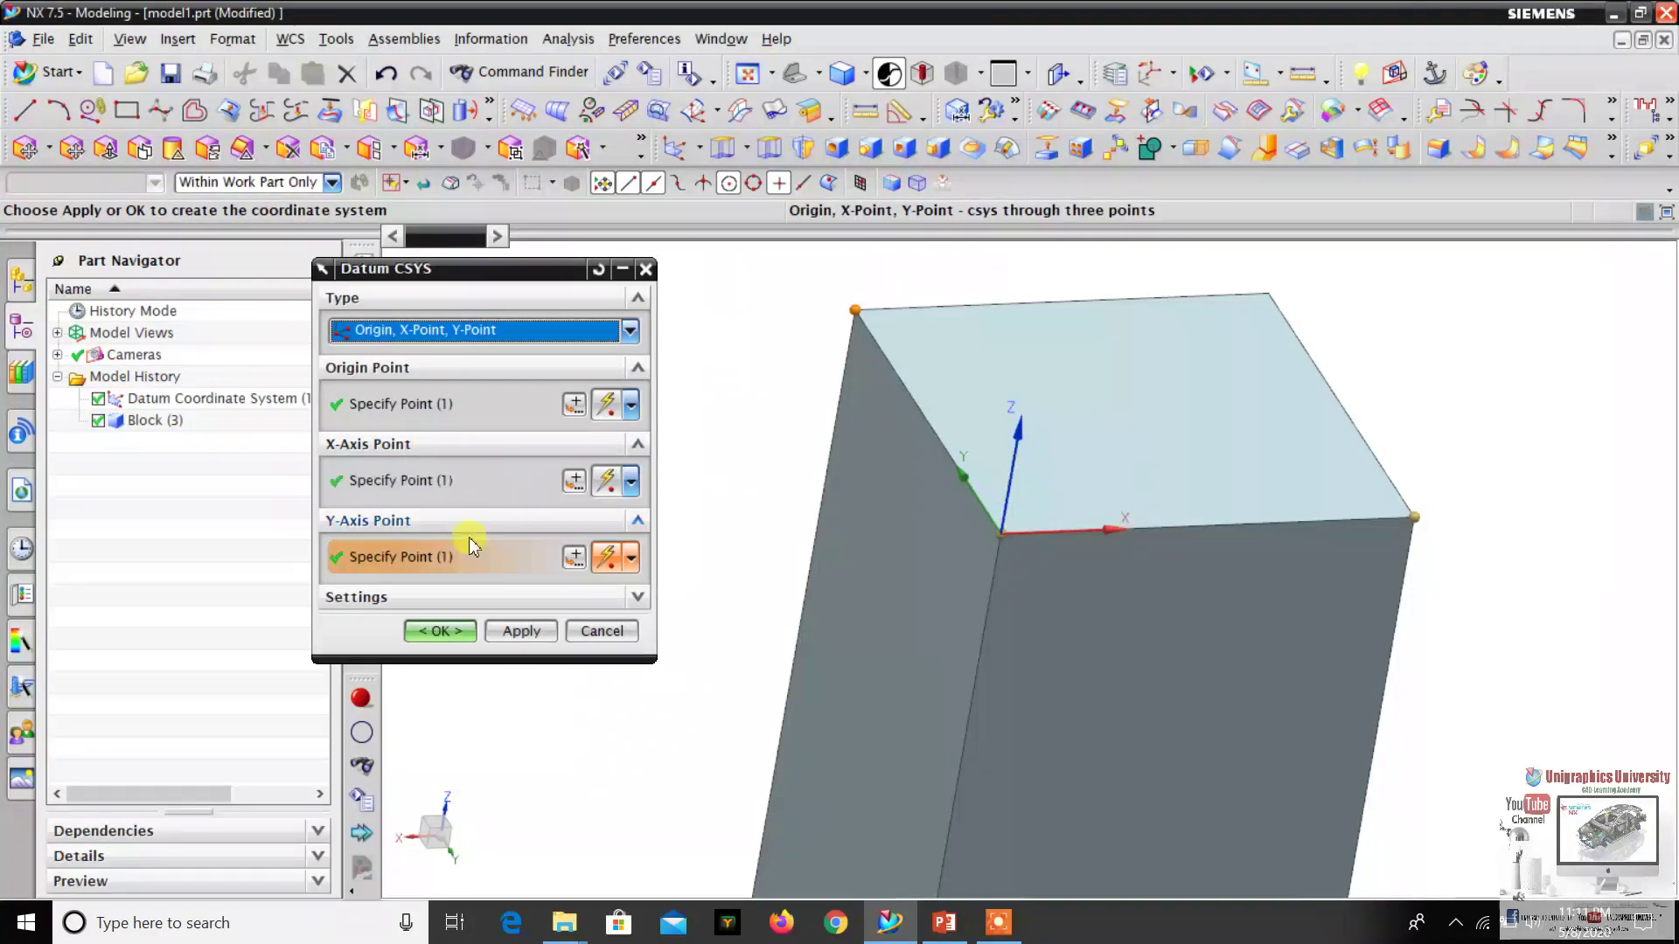
{"action": "left_click", "coordinate": [441, 630]}
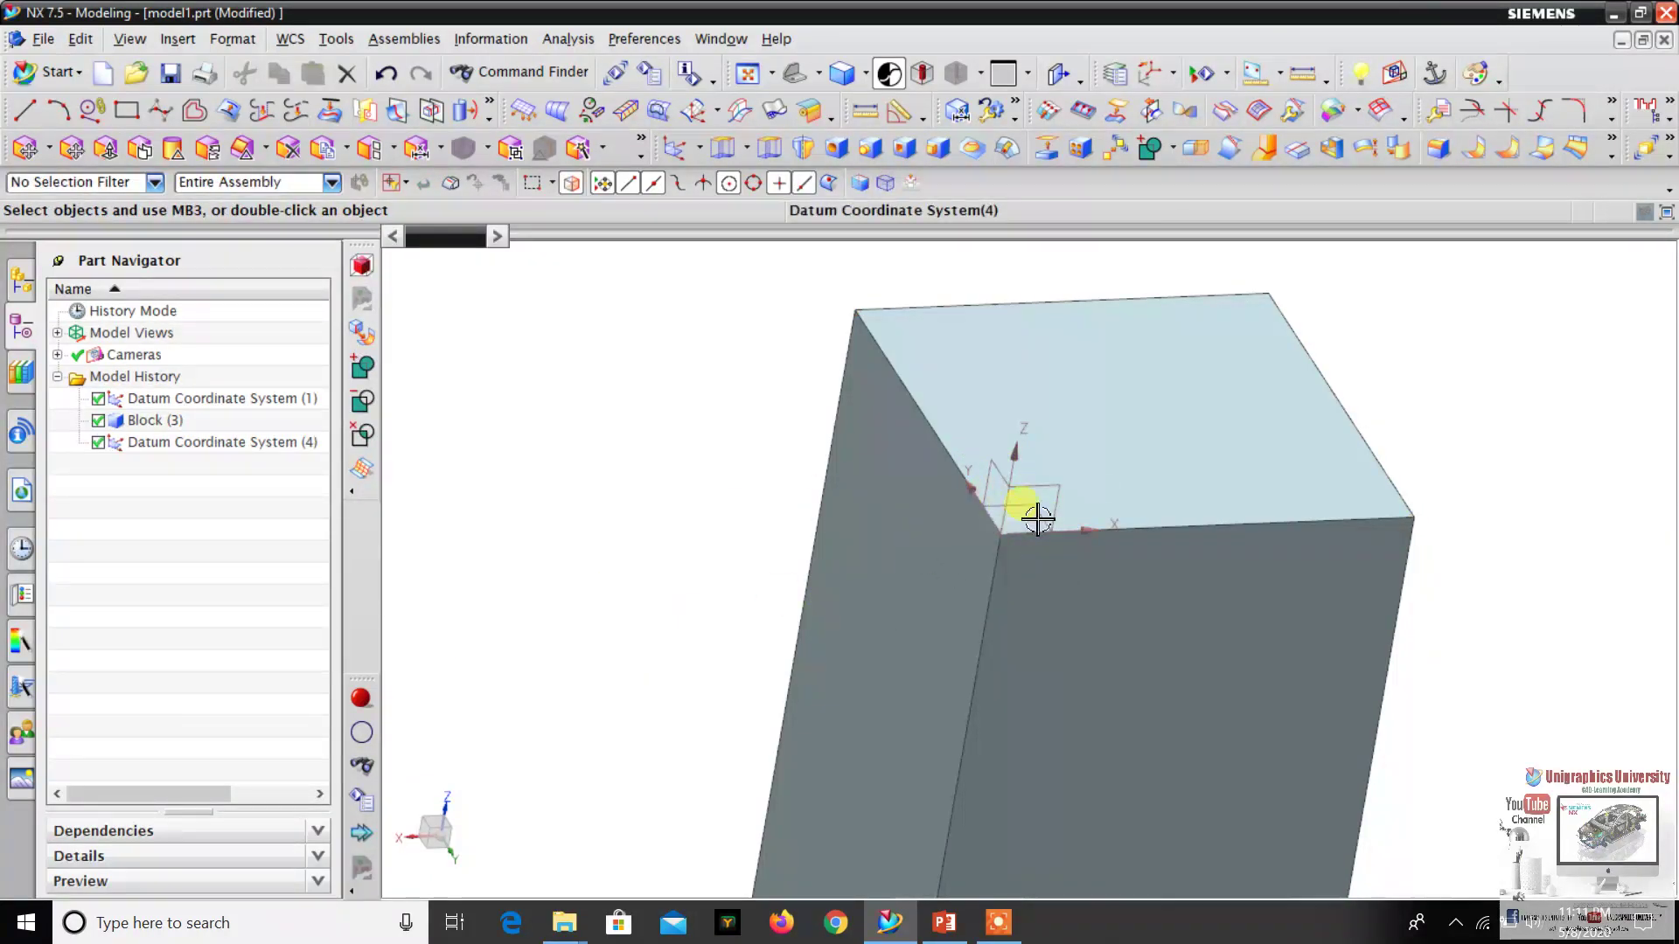
- Start another datum CSYS of type X-Axis, Y-Axis, Origin with its origin at the midpoint of the block's long edge along ZC
{"action": "middle_click_drag", "start_coordinate": [1038, 520], "coordinate": [1036, 454]}
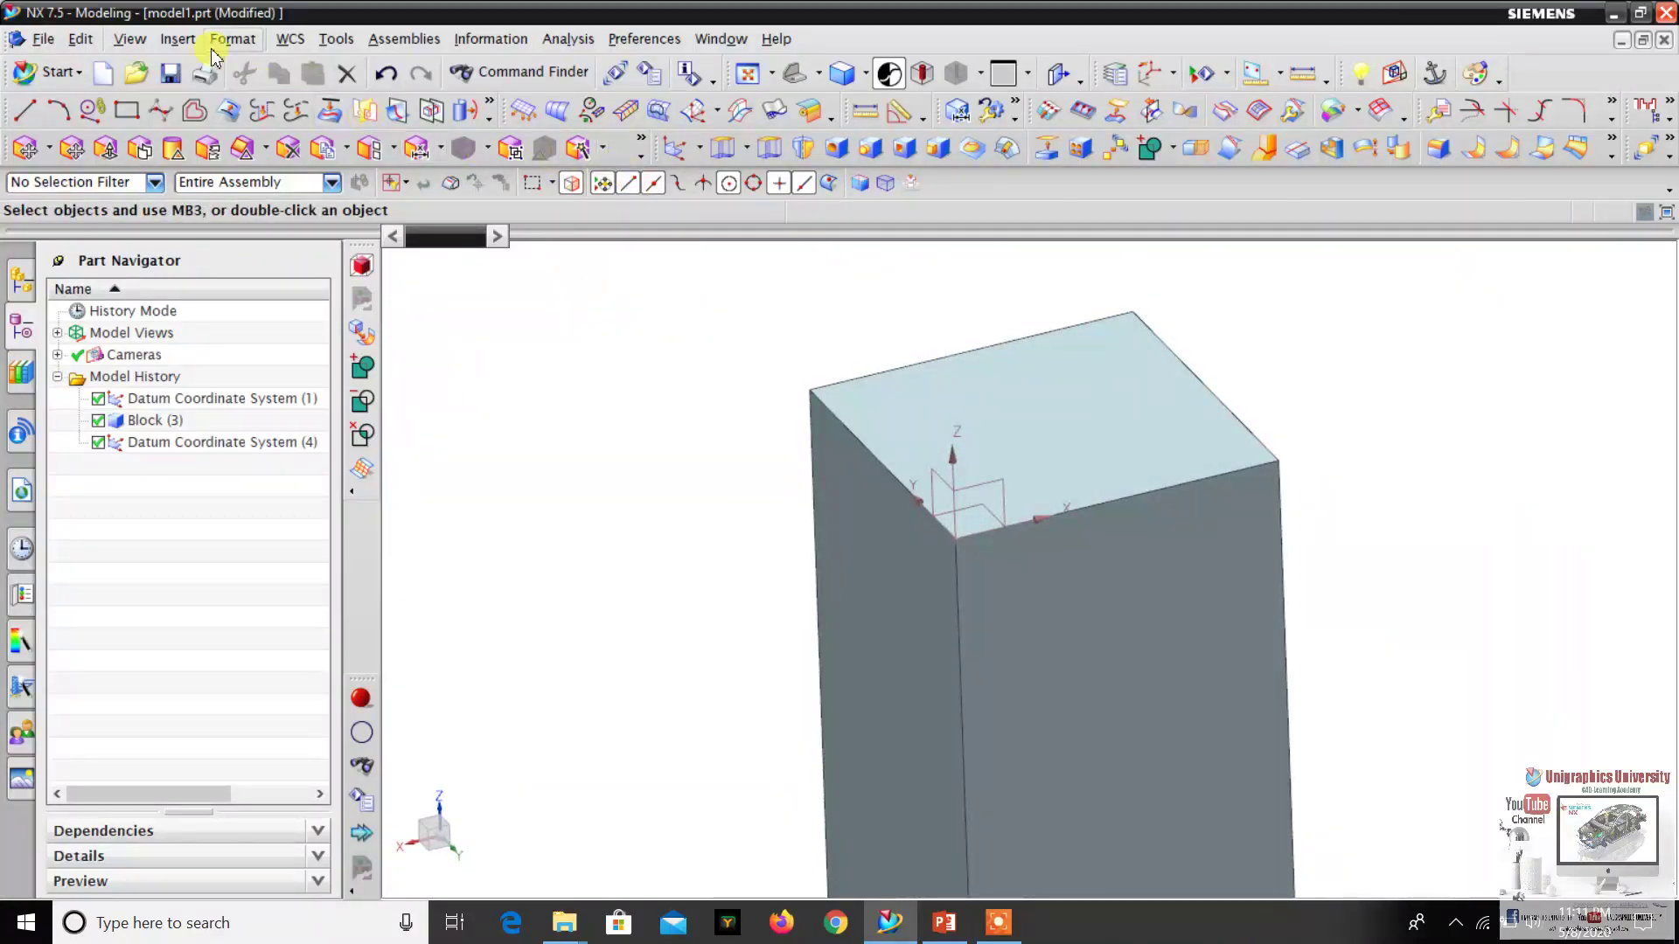
{"action": "left_click", "coordinate": [178, 39]}
{"action": "mouse_move", "coordinate": [223, 178]}
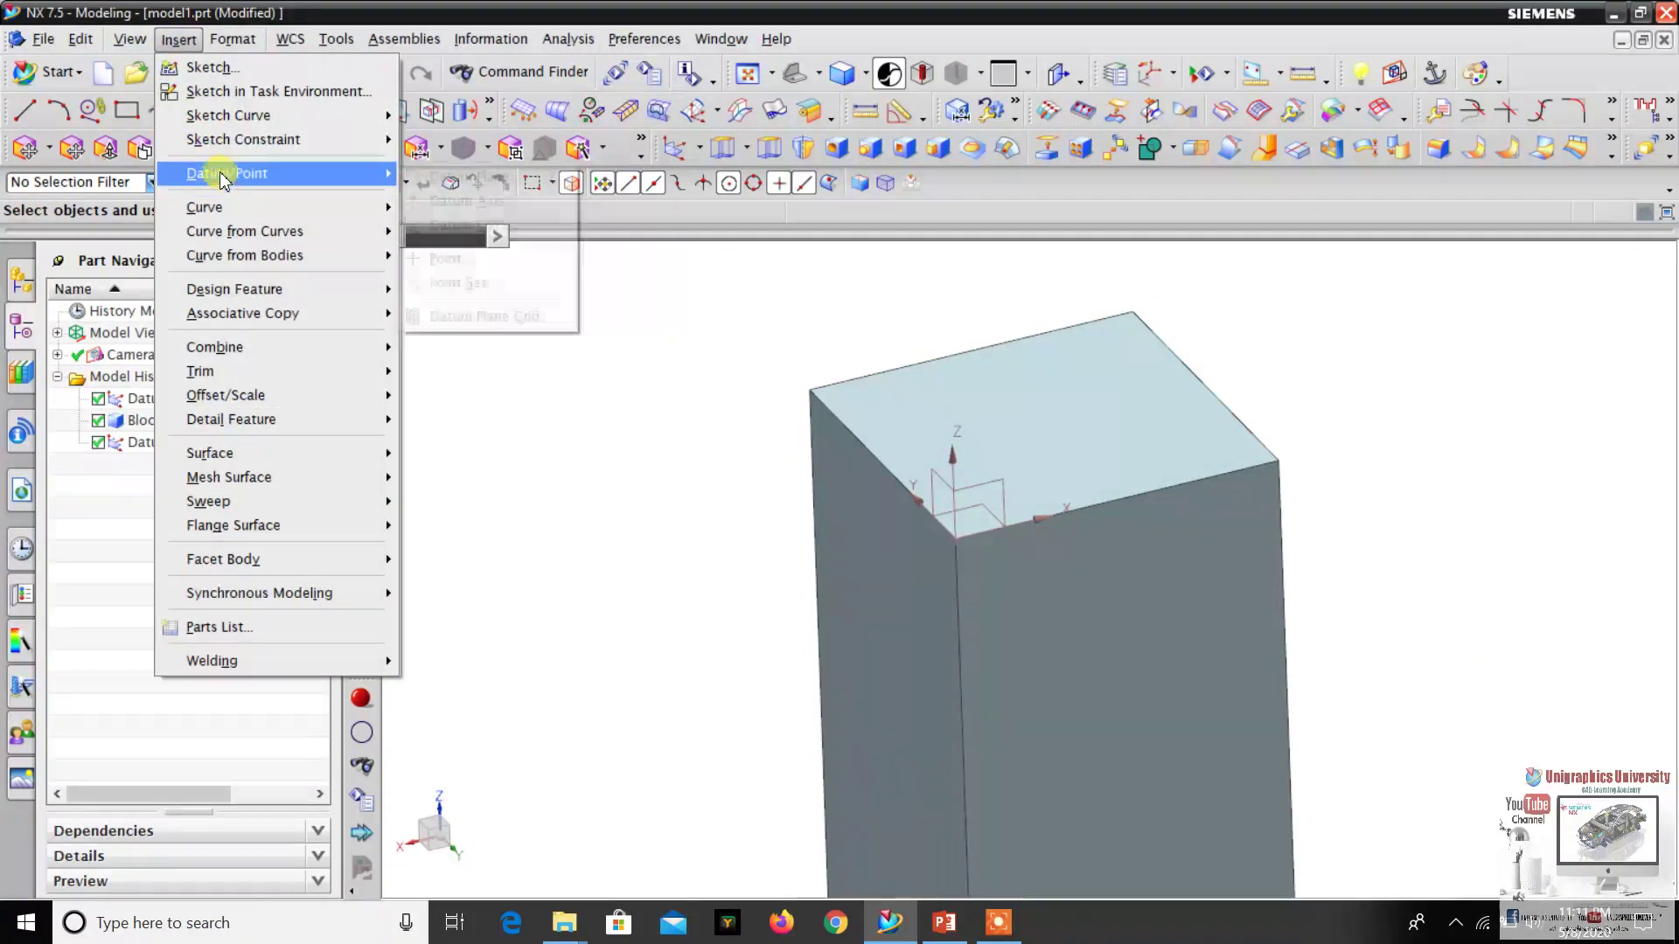
{"action": "left_click", "coordinate": [494, 224]}
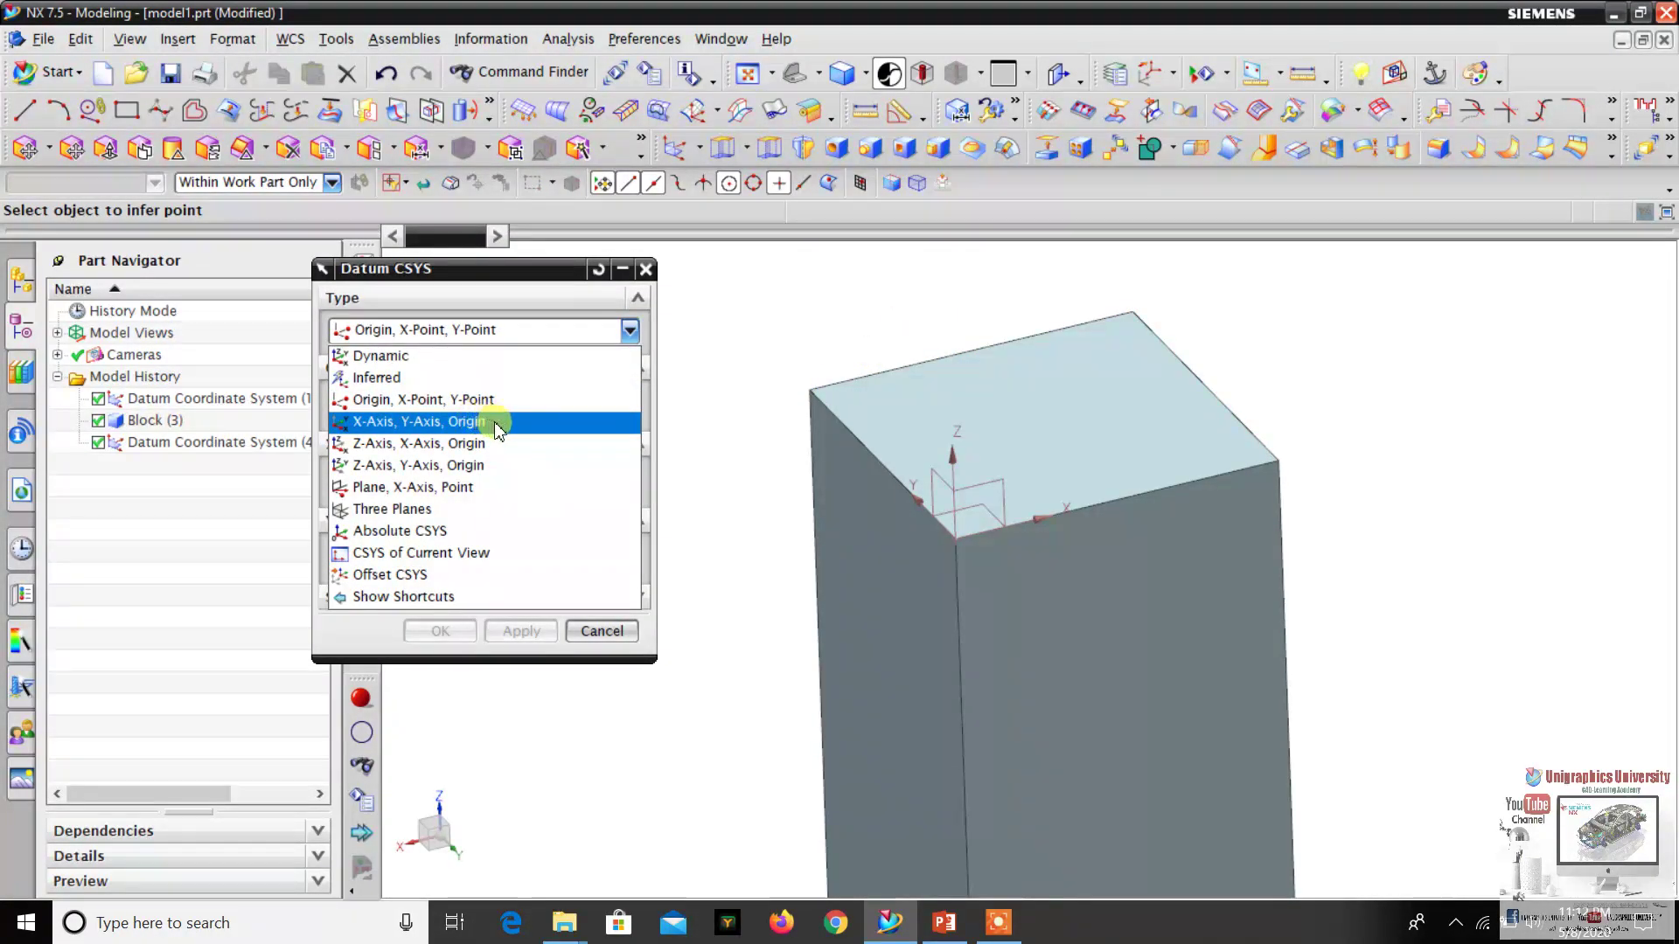
{"action": "left_click", "coordinate": [493, 421]}
{"action": "middle_click_drag", "start_coordinate": [1060, 363], "coordinate": [1041, 494]}
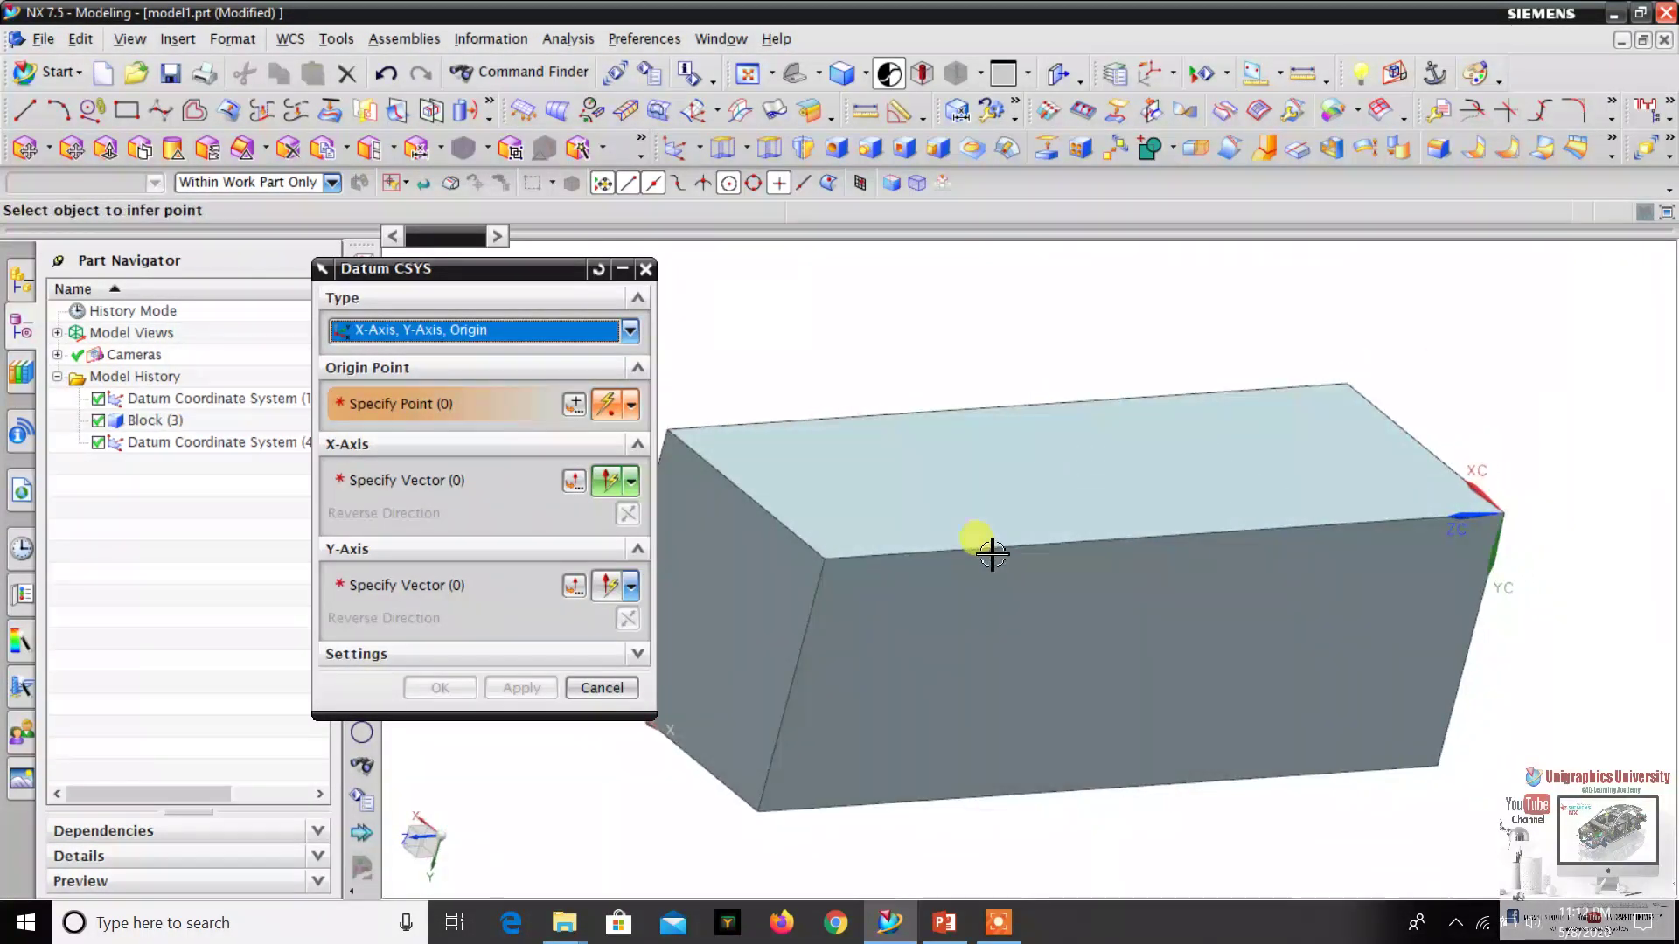
{"action": "mouse_move", "coordinate": [1172, 551]}
{"action": "middle_mouse_down"}
{"action": "mouse_move", "coordinate": [1151, 580]}
{"action": "mouse_move", "coordinate": [1136, 568]}
{"action": "mouse_move", "coordinate": [1172, 582]}
{"action": "mouse_move", "coordinate": [1156, 595]}
{"action": "mouse_move", "coordinate": [1174, 531]}
{"action": "middle_mouse_up"}
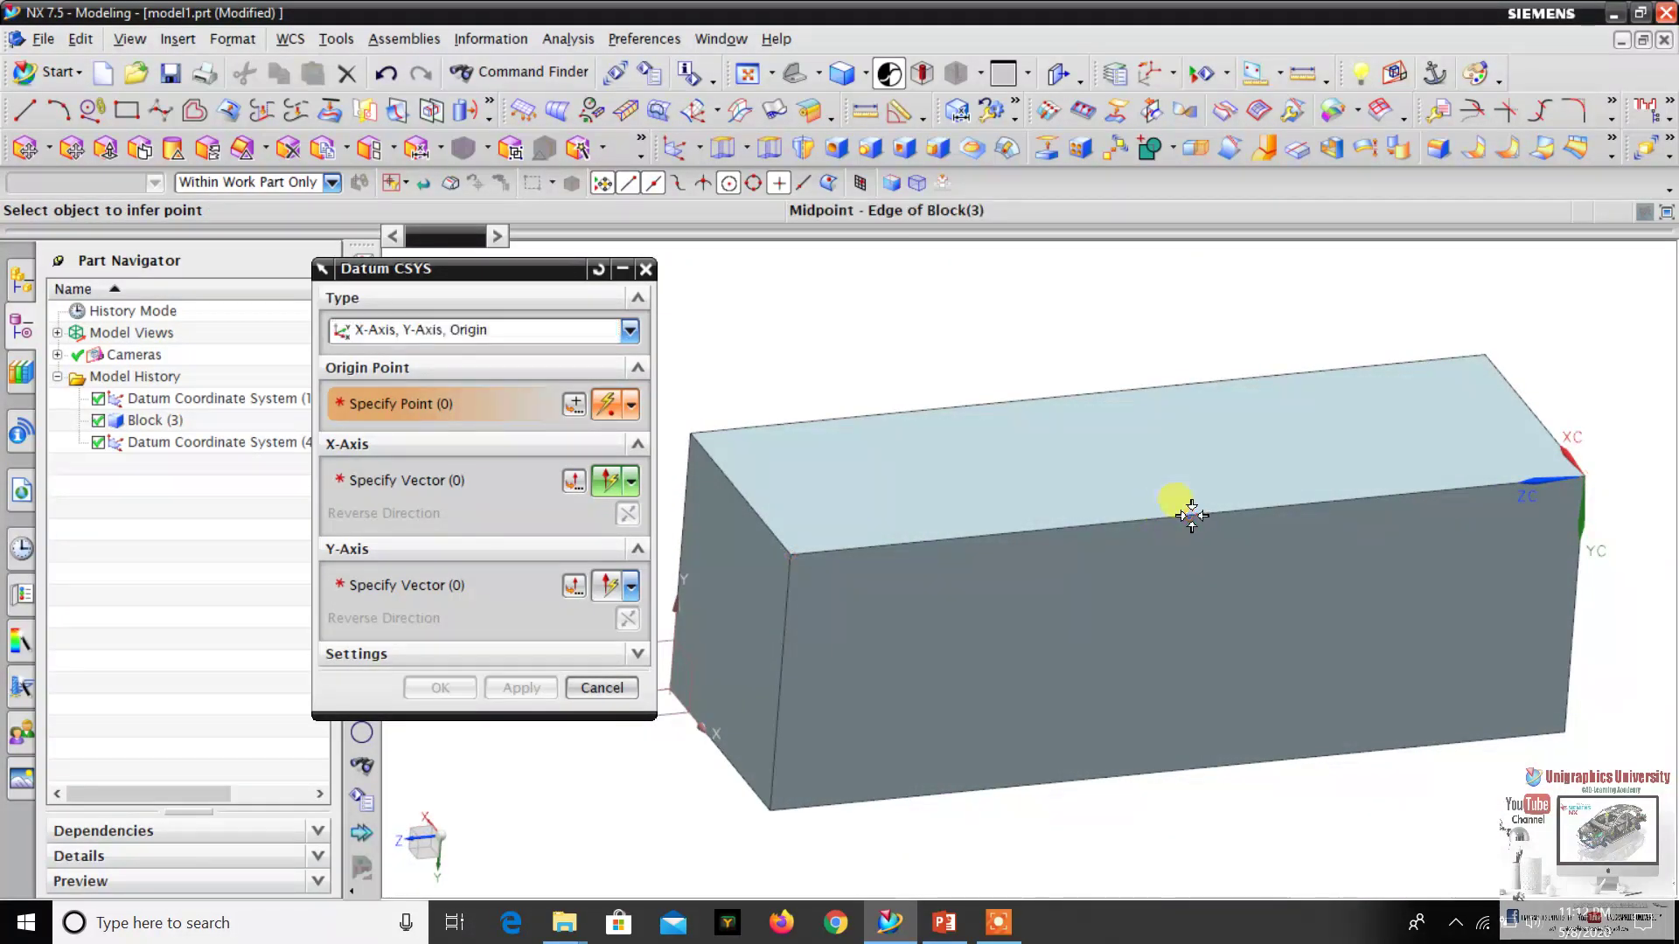
{"action": "left_click", "coordinate": [1186, 514]}
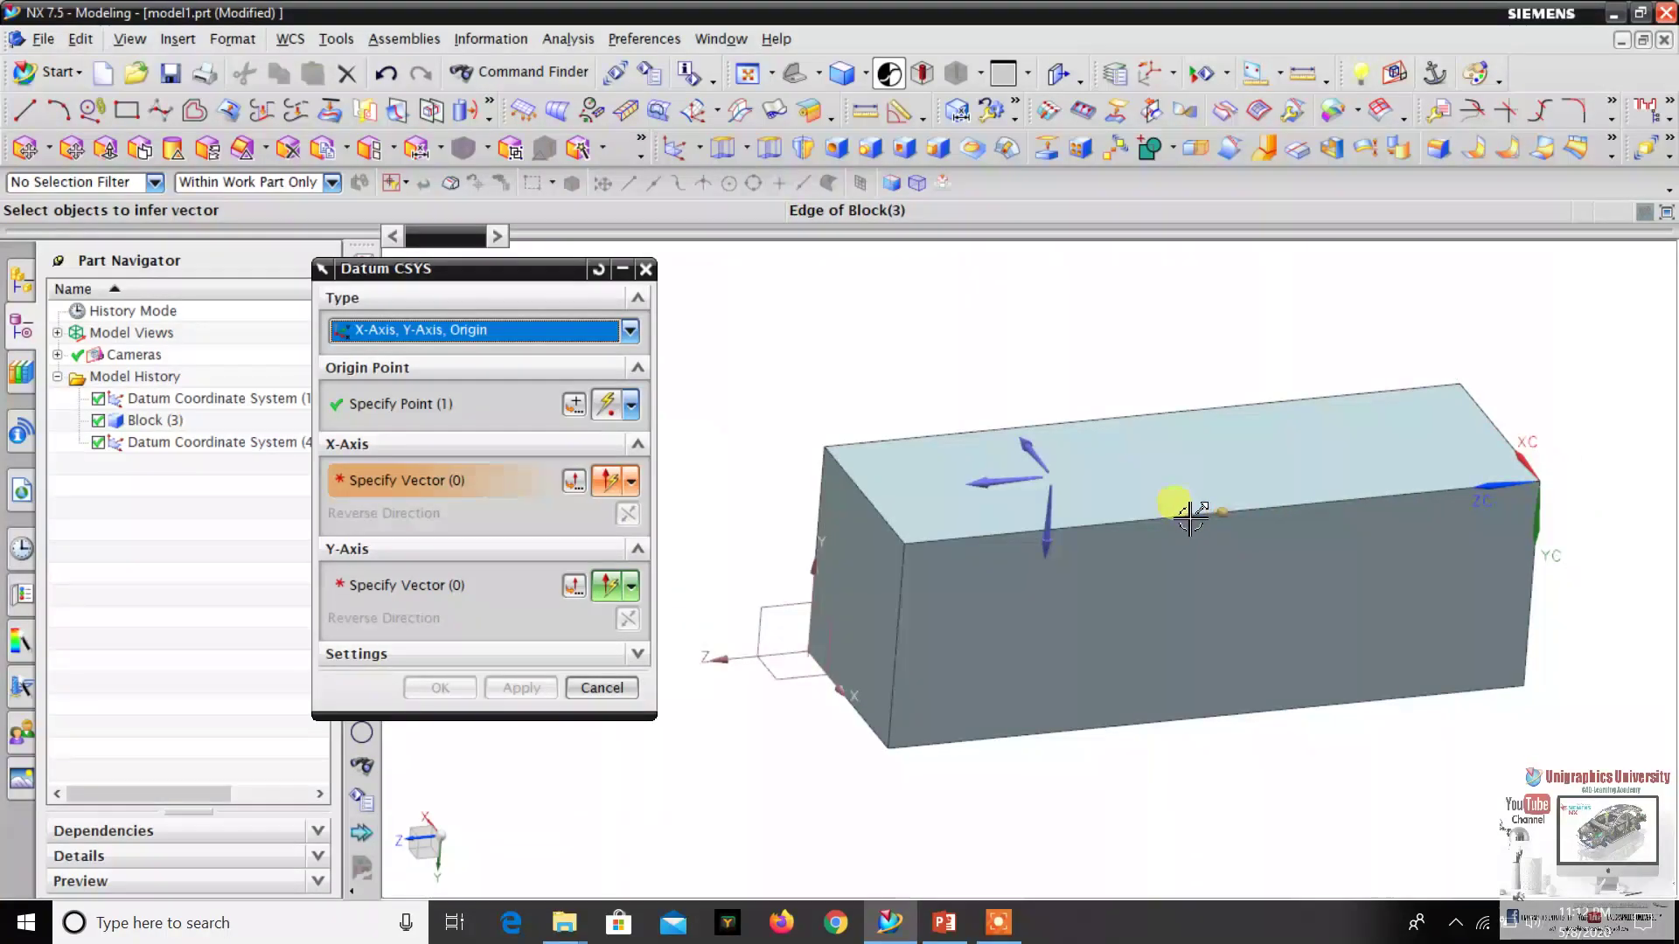
- Define the X-axis vector along the same long edge and reverse its direction to point towards the WCS origin
{"action": "scroll", "coordinate": [1030, 536], "scroll_direction": "up", "scroll_amount": 2}
{"action": "scroll", "coordinate": [1019, 513], "scroll_direction": "down", "scroll_amount": 3}
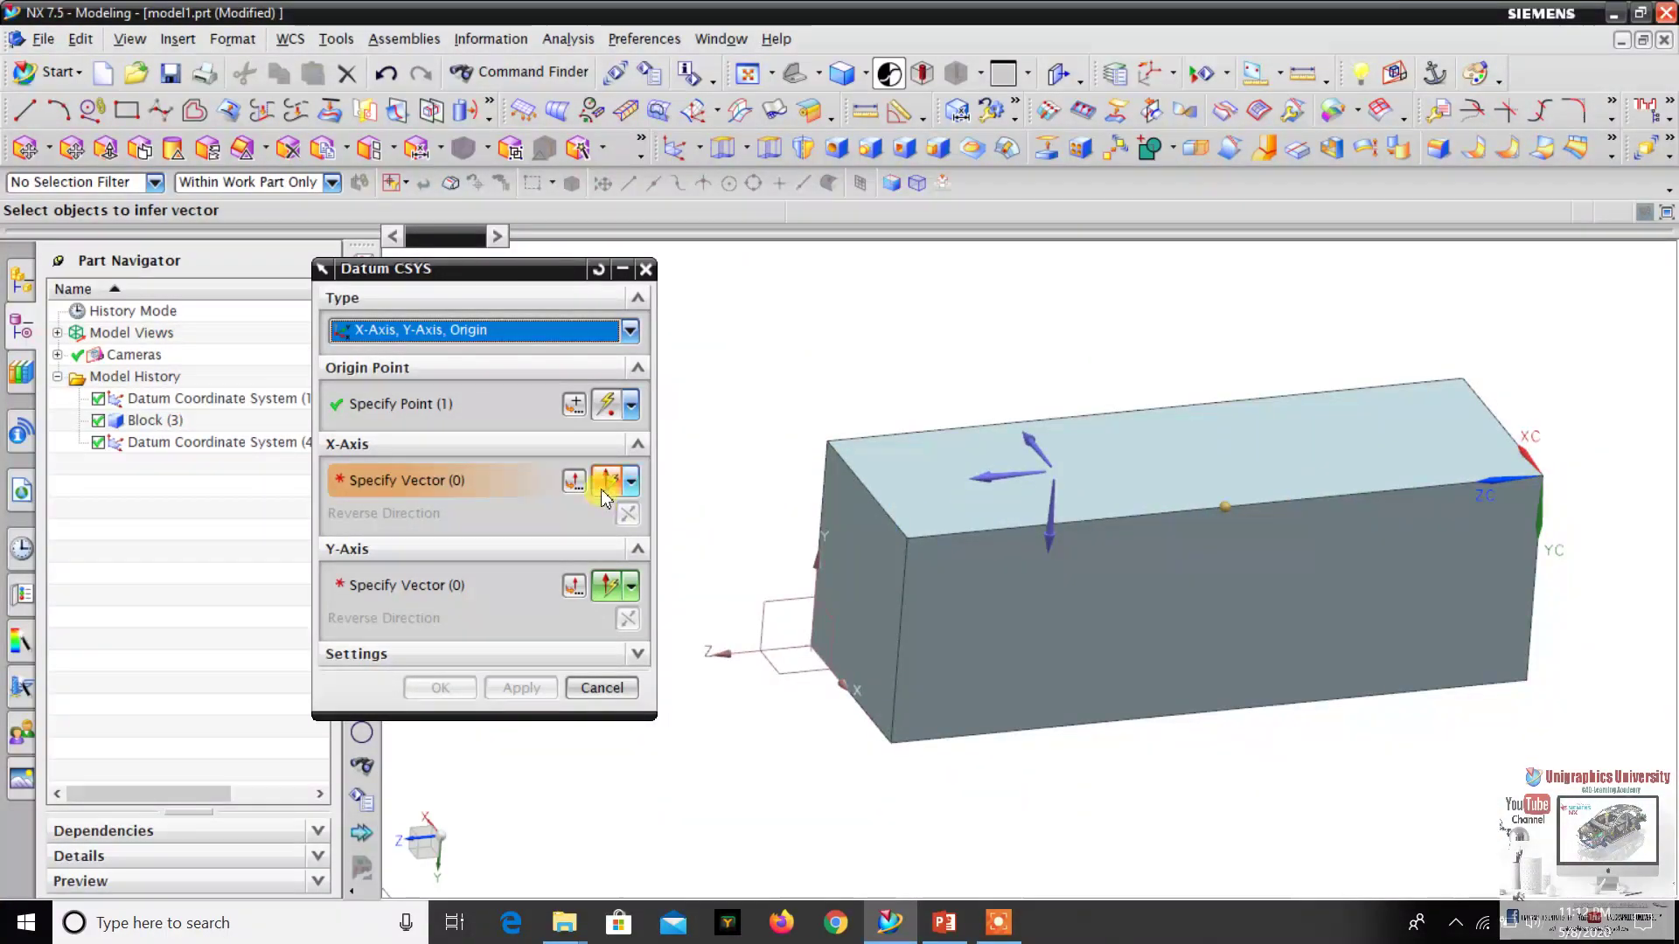
{"action": "left_click", "coordinate": [986, 528]}
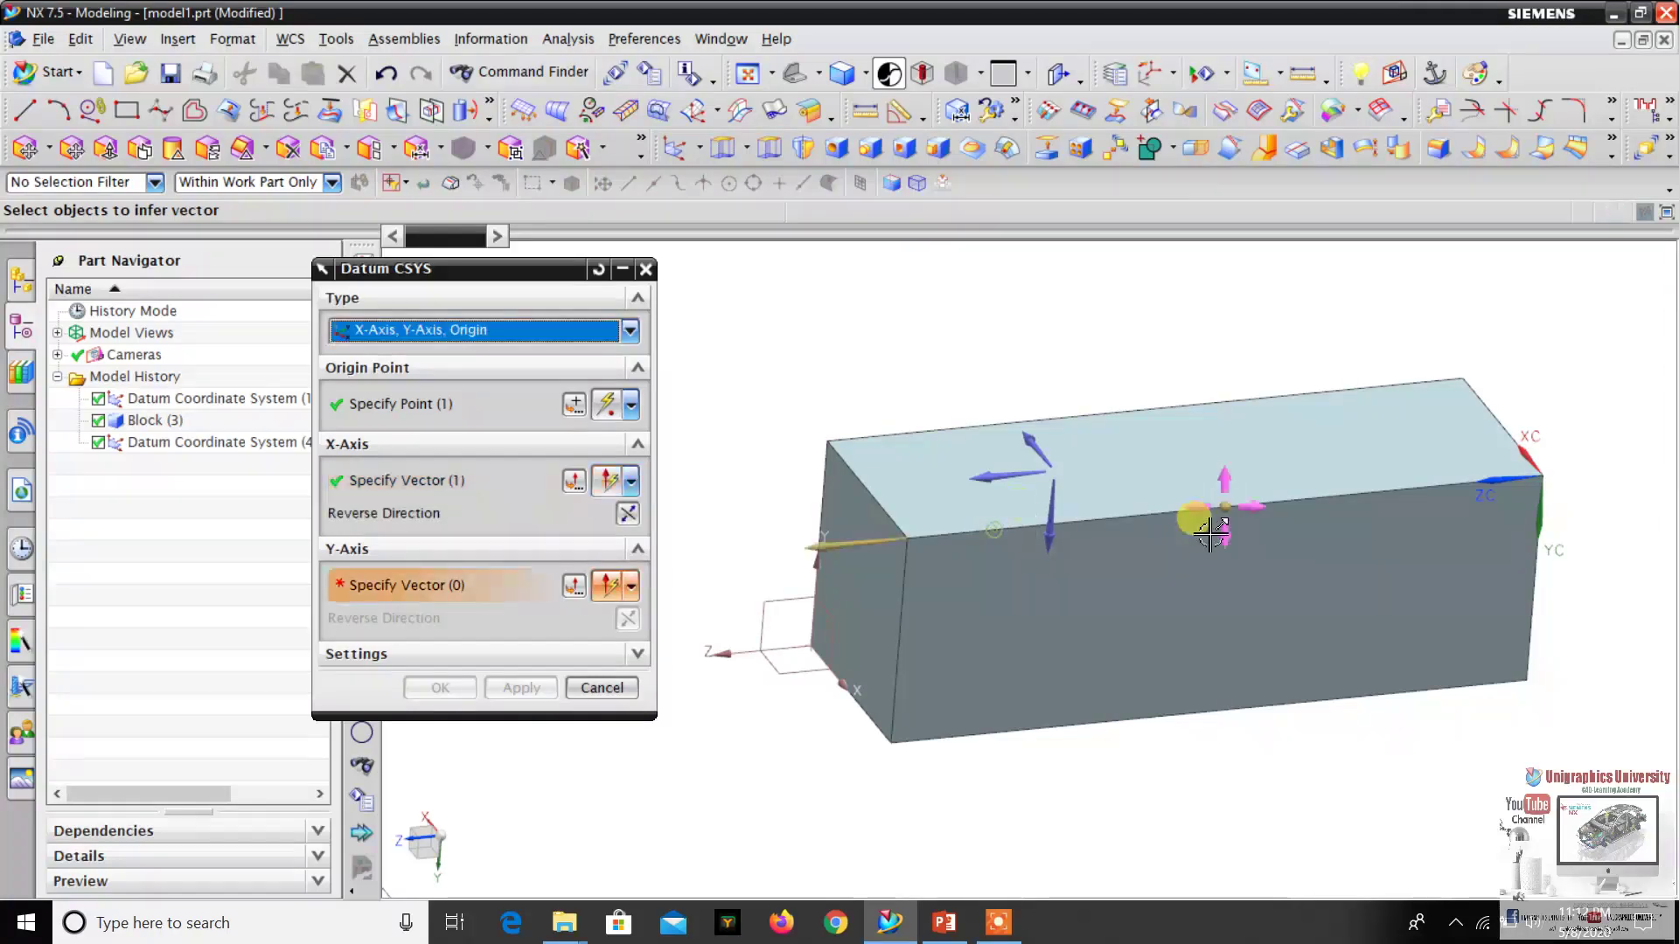
{"action": "scroll", "coordinate": [840, 551], "scroll_direction": "up", "scroll_amount": 3}
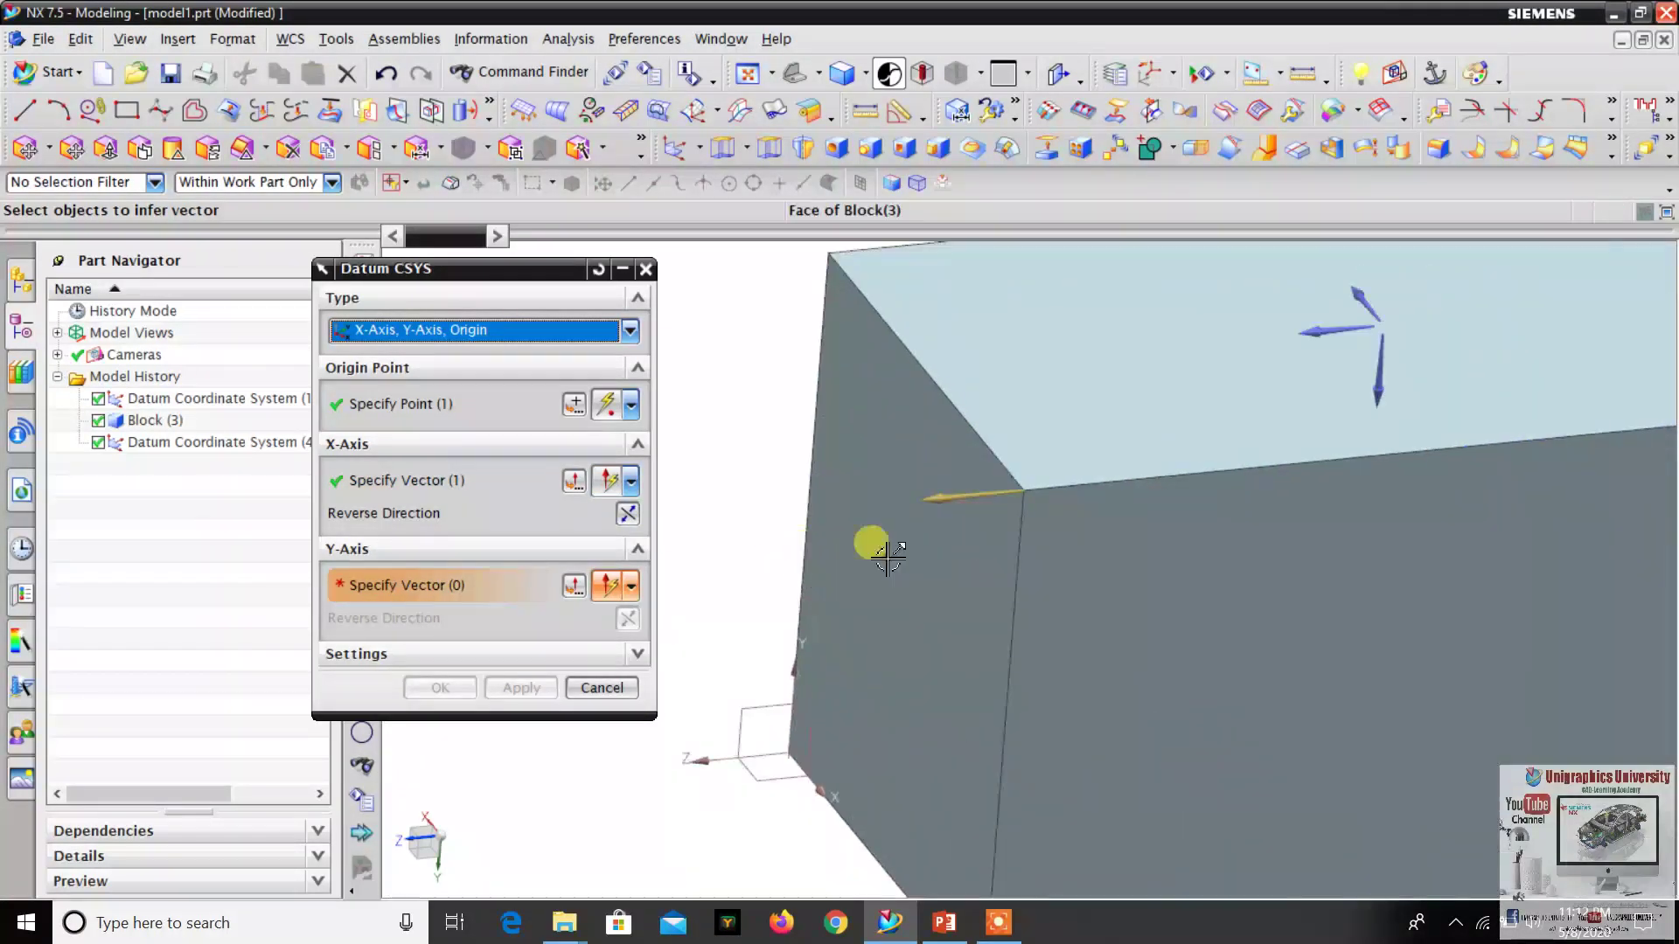
{"action": "left_click", "coordinate": [626, 514]}
{"action": "scroll", "coordinate": [918, 555], "scroll_direction": "down", "scroll_amount": 3}
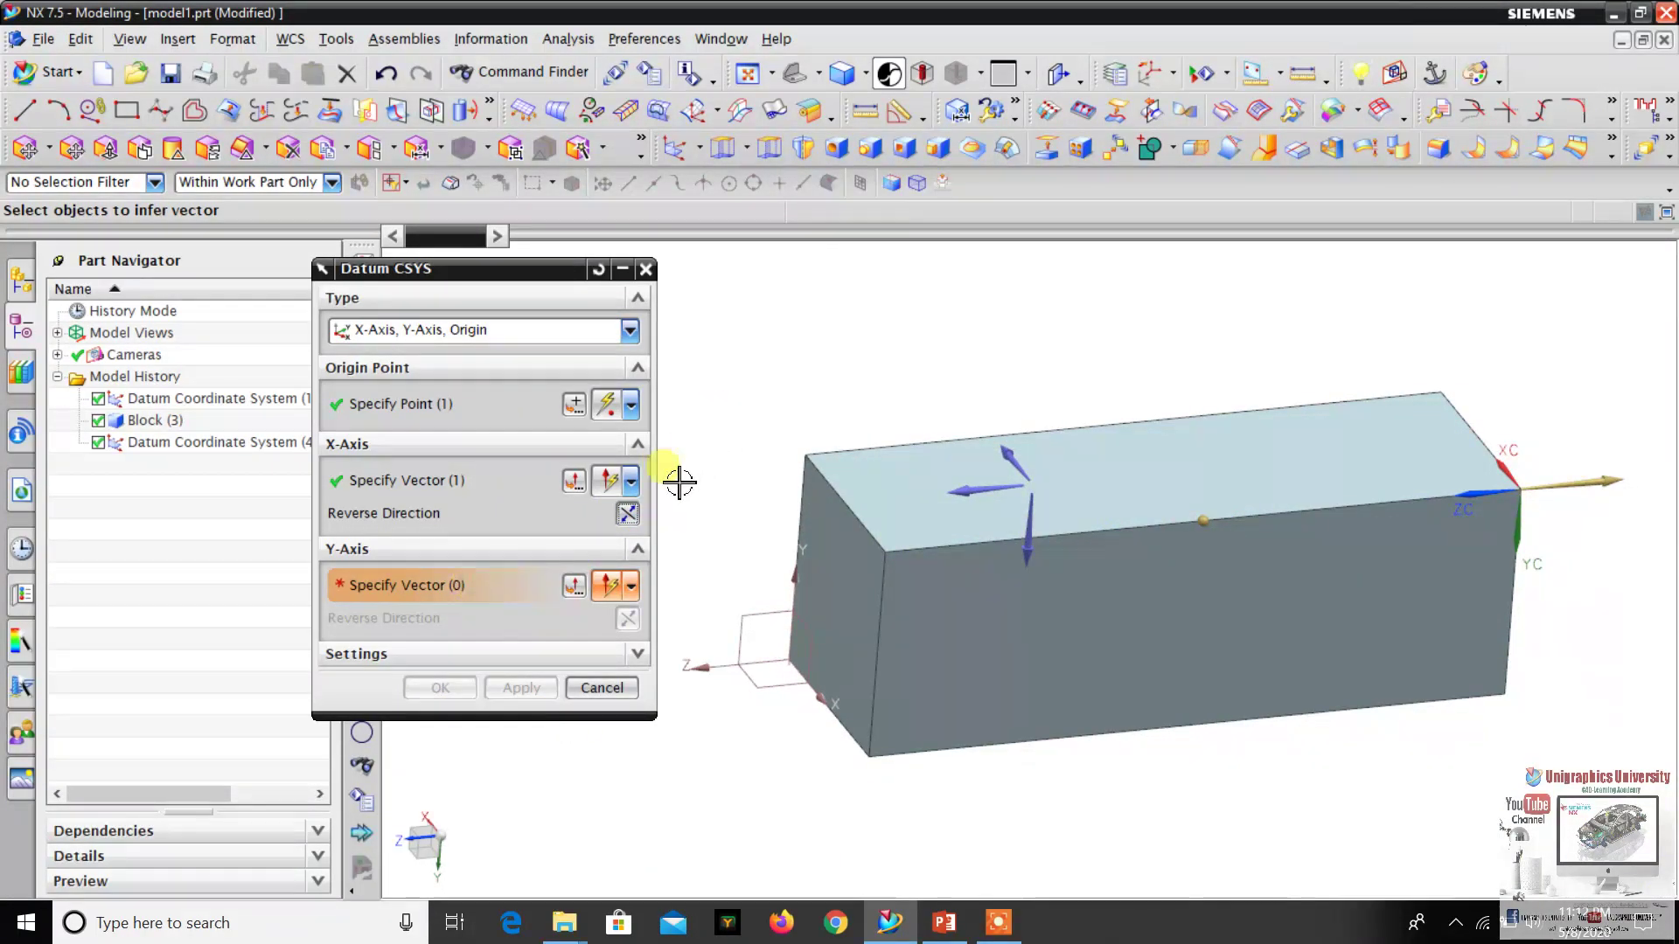
- Define the Y-axis vector along the block's short top-face edge adjoining that long edge
{"action": "scroll", "coordinate": [817, 511], "scroll_direction": "up", "scroll_amount": 2}
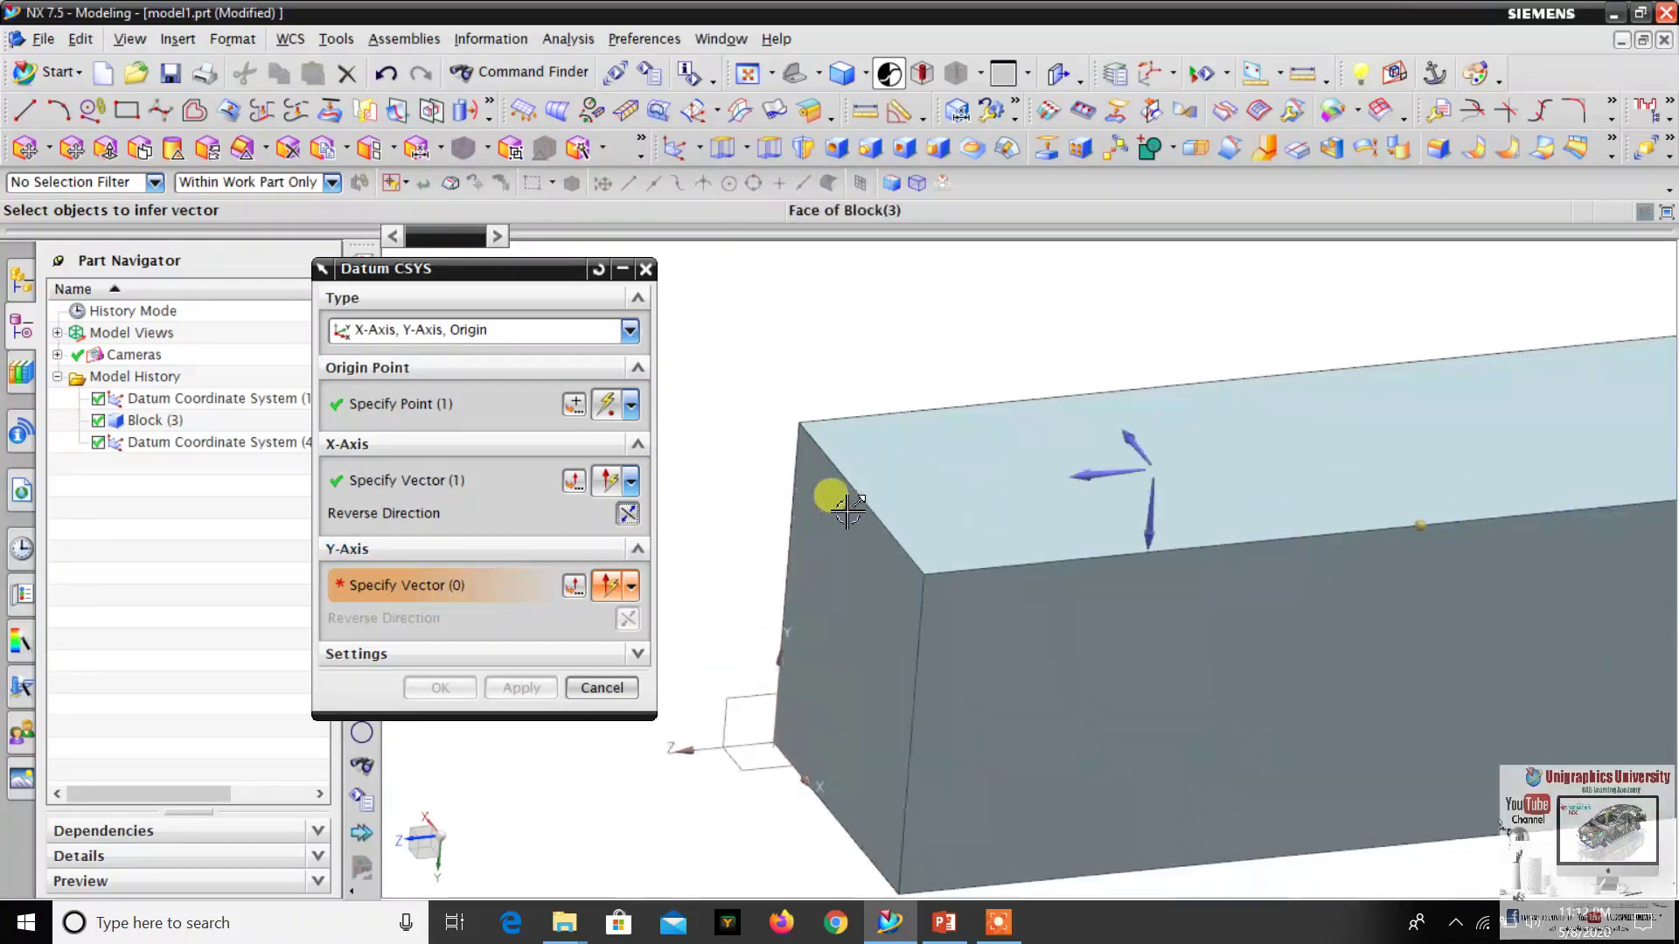
{"action": "left_click", "coordinate": [871, 518]}
{"action": "left_click", "coordinate": [844, 482]}
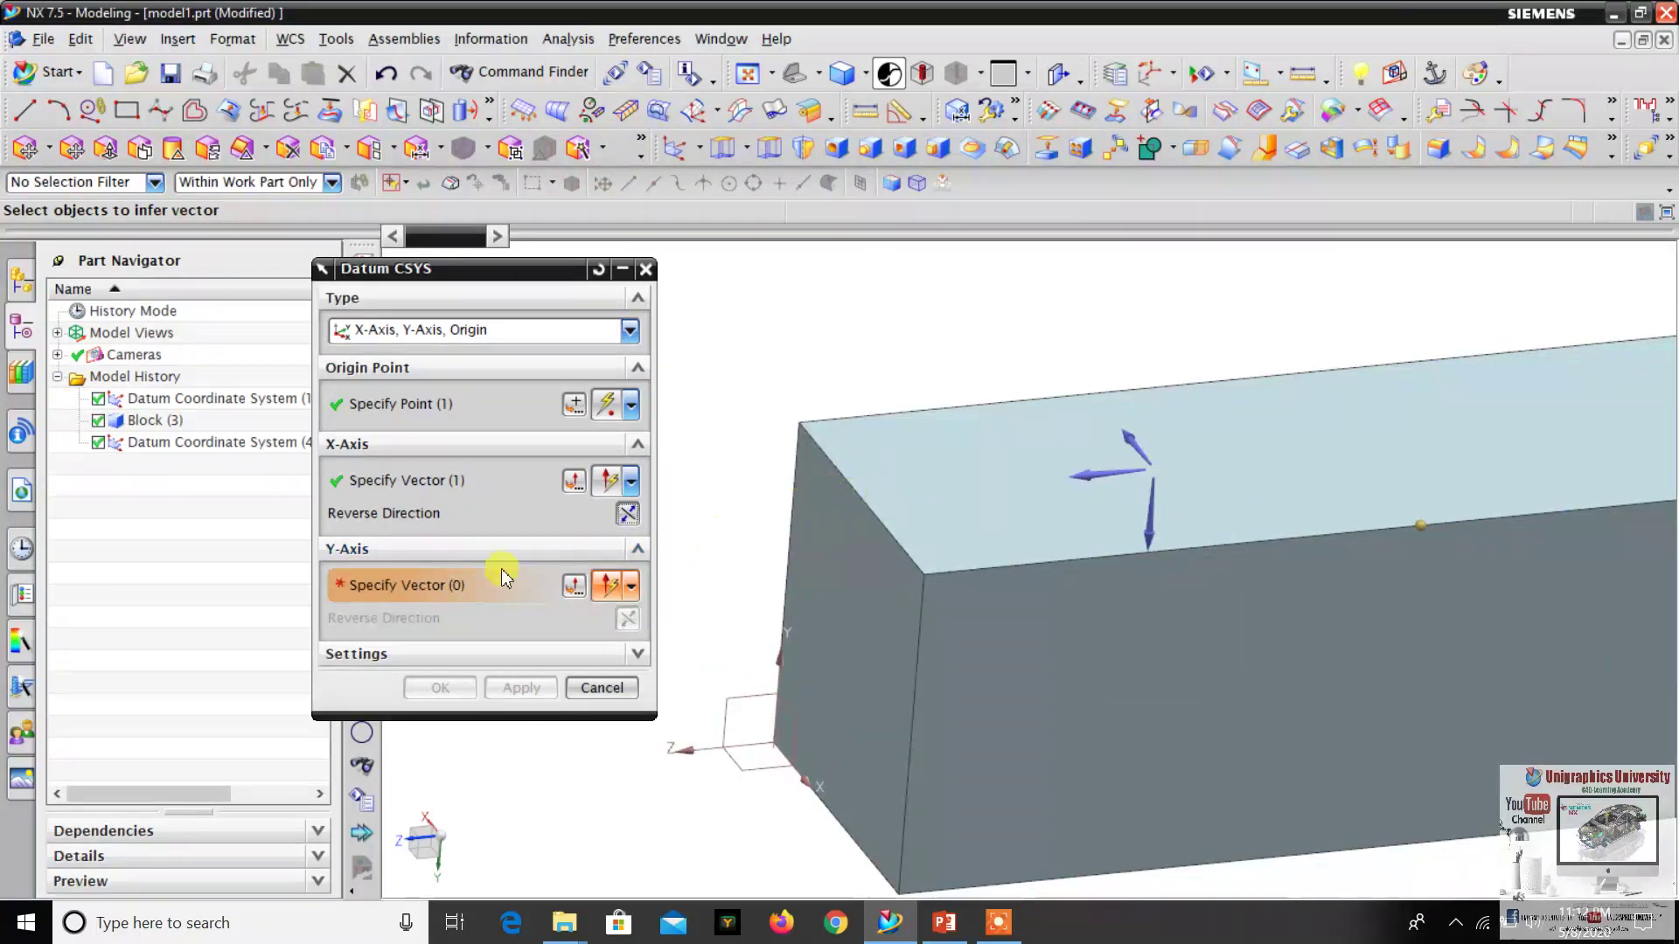
{"action": "left_click", "coordinate": [901, 539]}
{"action": "scroll", "coordinate": [905, 535], "scroll_direction": "down", "scroll_amount": 2}
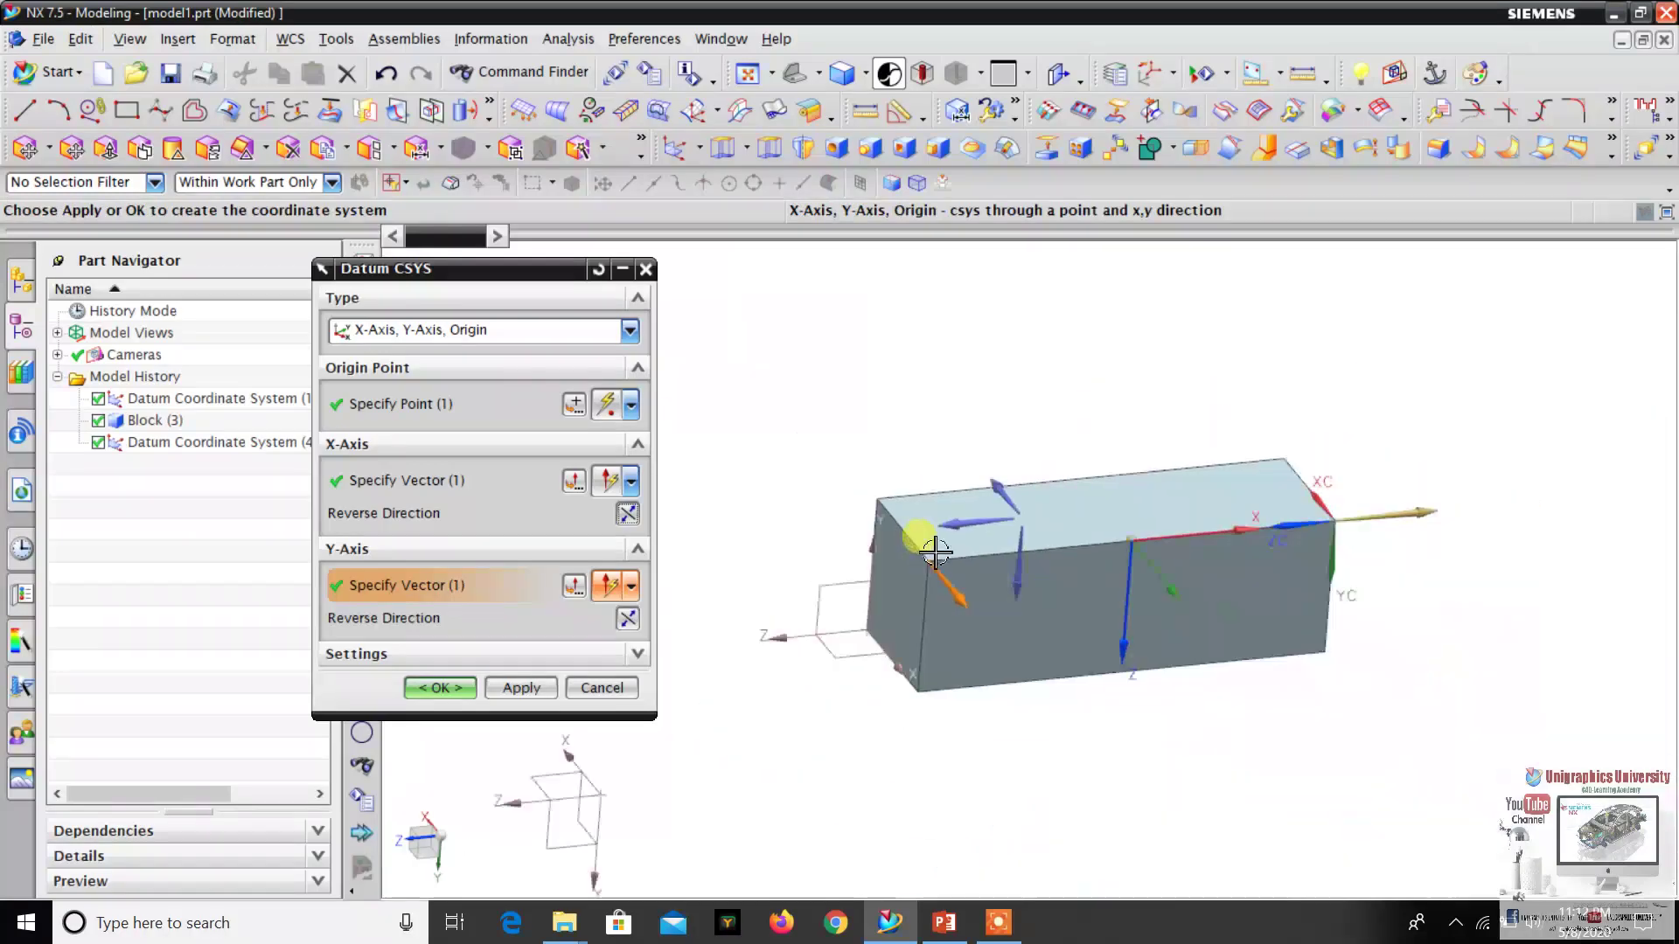
{"action": "scroll", "coordinate": [915, 557], "scroll_direction": "up", "scroll_amount": 2}
{"action": "scroll", "coordinate": [901, 489], "scroll_direction": "up", "scroll_amount": 1}
{"action": "scroll", "coordinate": [953, 554], "scroll_direction": "down", "scroll_amount": 2}
{"action": "scroll", "coordinate": [994, 605], "scroll_direction": "up", "scroll_amount": 2}
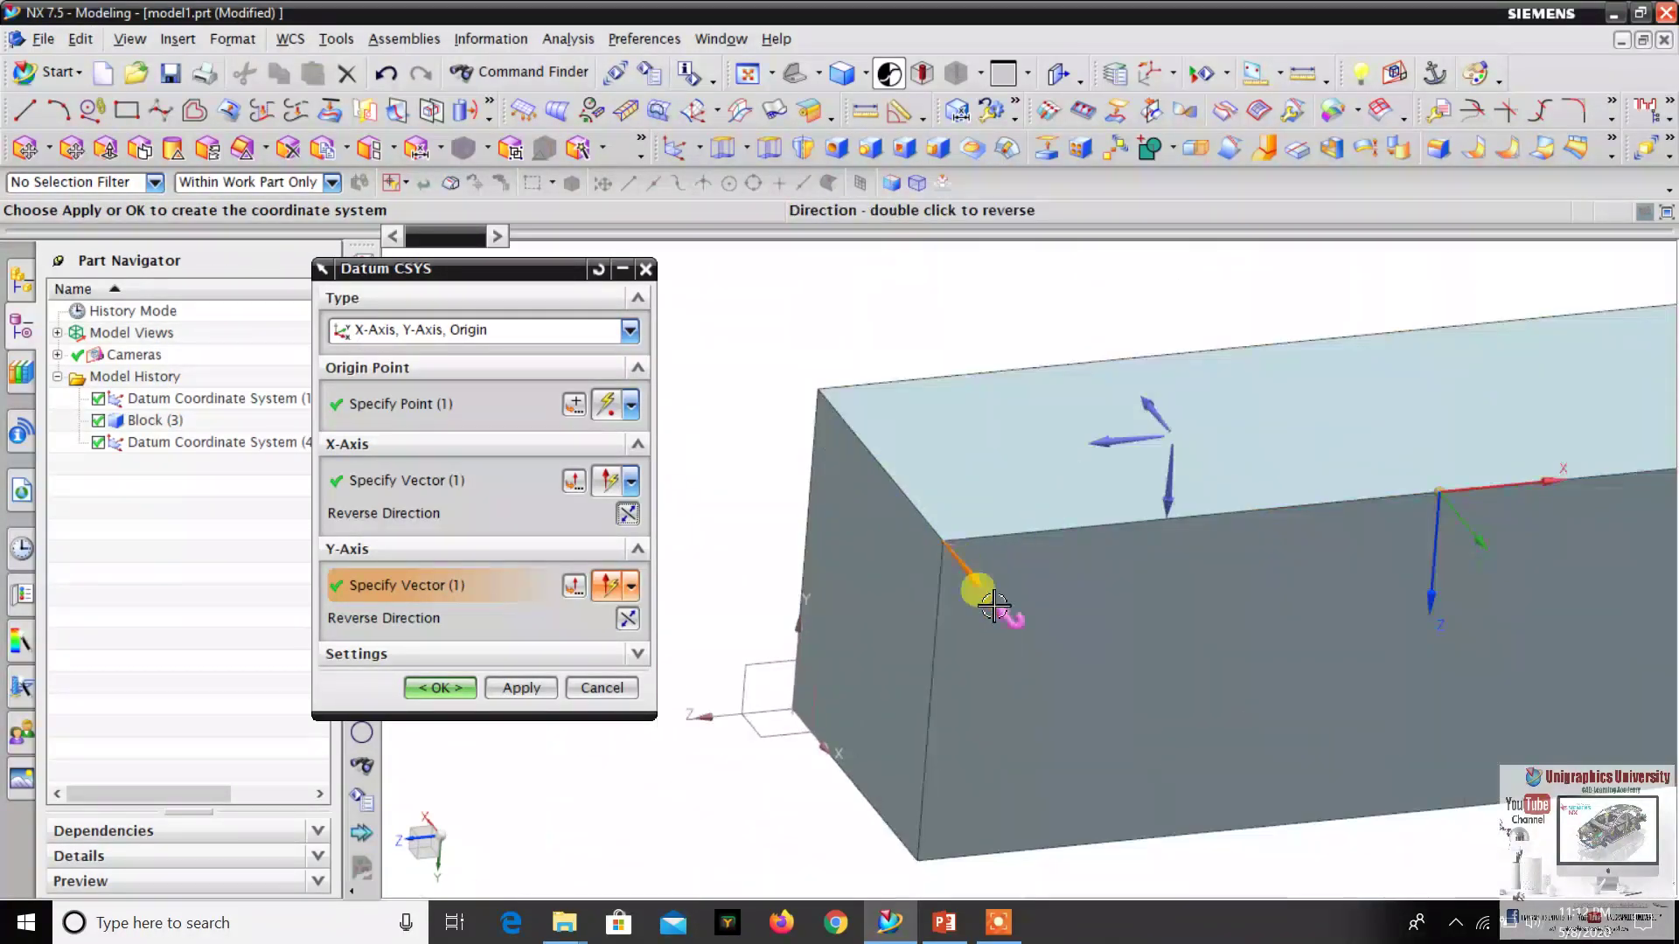
- Reverse the Y-axis vector's direction and check the previewed coordinate system at the long edge's midpoint
{"action": "left_click", "coordinate": [628, 619]}
{"action": "scroll", "coordinate": [1006, 542], "scroll_direction": "down", "scroll_amount": 2}
{"action": "scroll", "coordinate": [1035, 555], "scroll_direction": "up", "scroll_amount": 3}
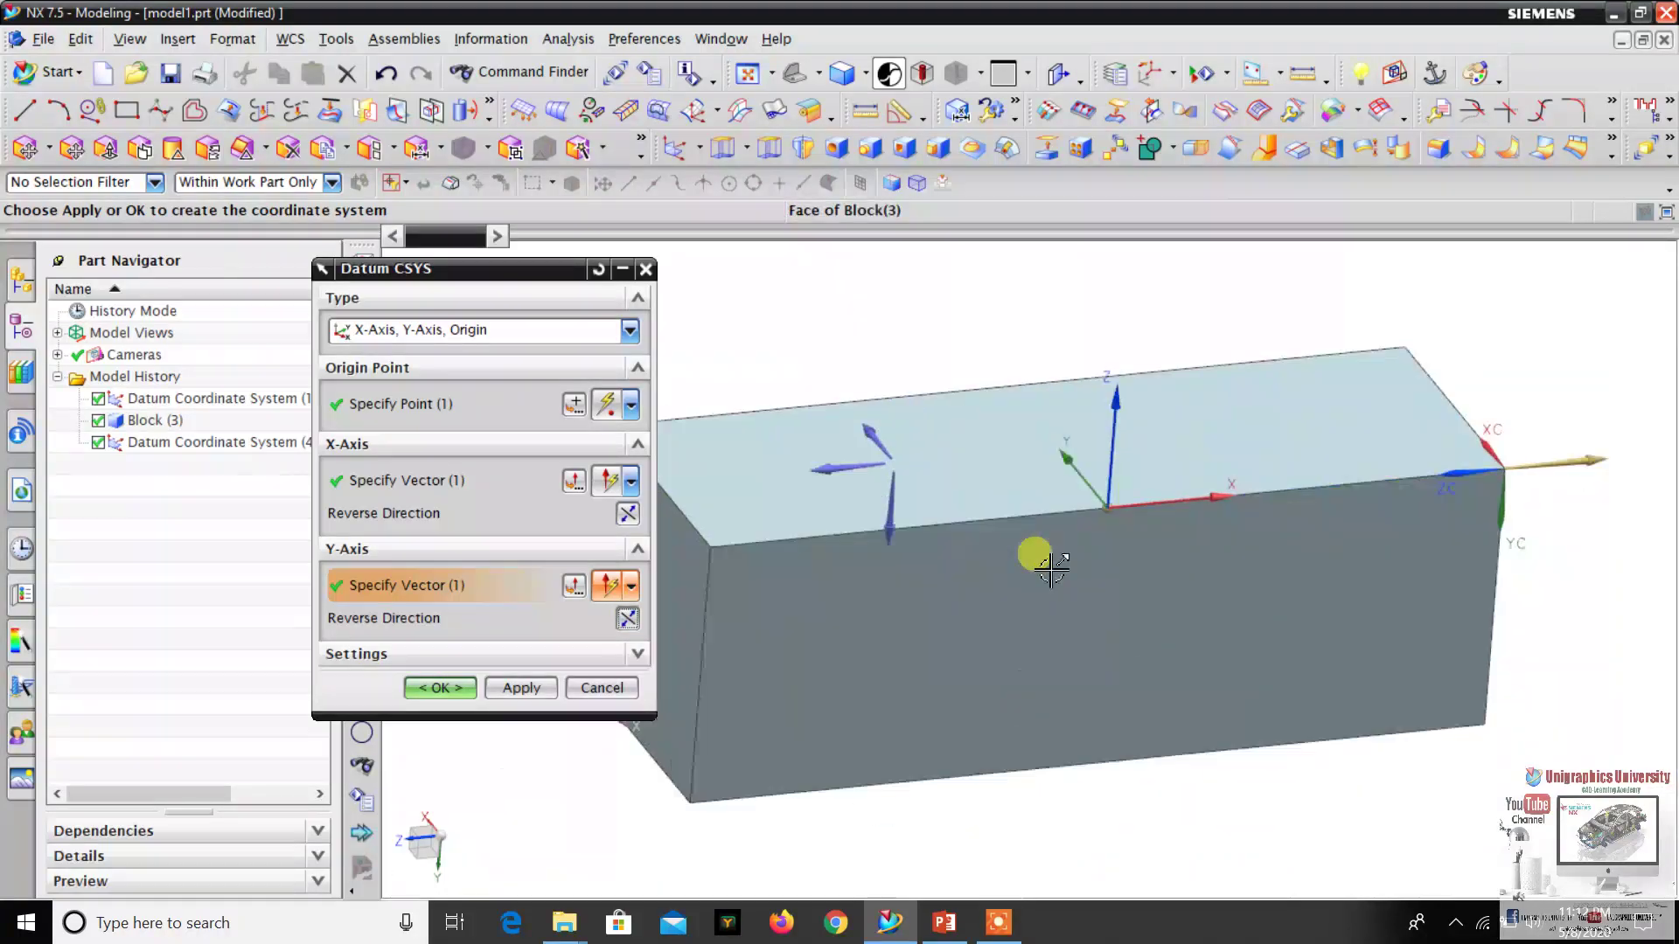
{"action": "middle_click_drag", "start_coordinate": [1051, 568], "coordinate": [1166, 479]}
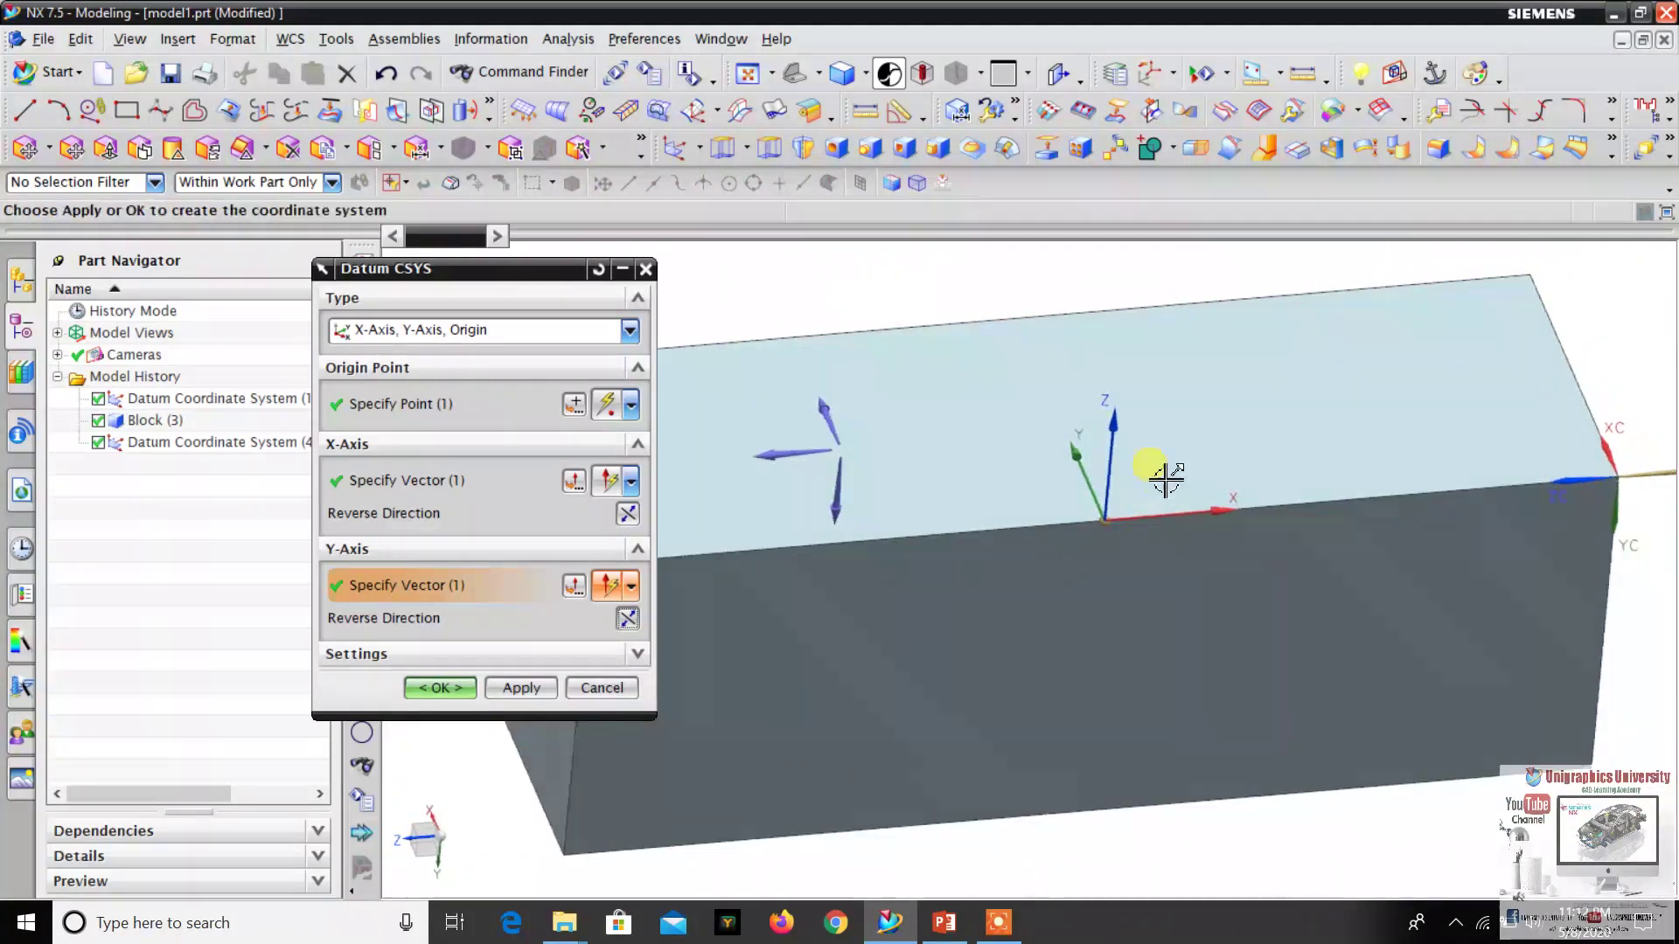
{"action": "scroll", "coordinate": [1165, 479], "scroll_direction": "up", "scroll_amount": 2}
{"action": "scroll", "coordinate": [1075, 564], "scroll_direction": "down", "scroll_amount": 3}
{"action": "scroll", "coordinate": [1198, 552], "scroll_direction": "up", "scroll_amount": 3}
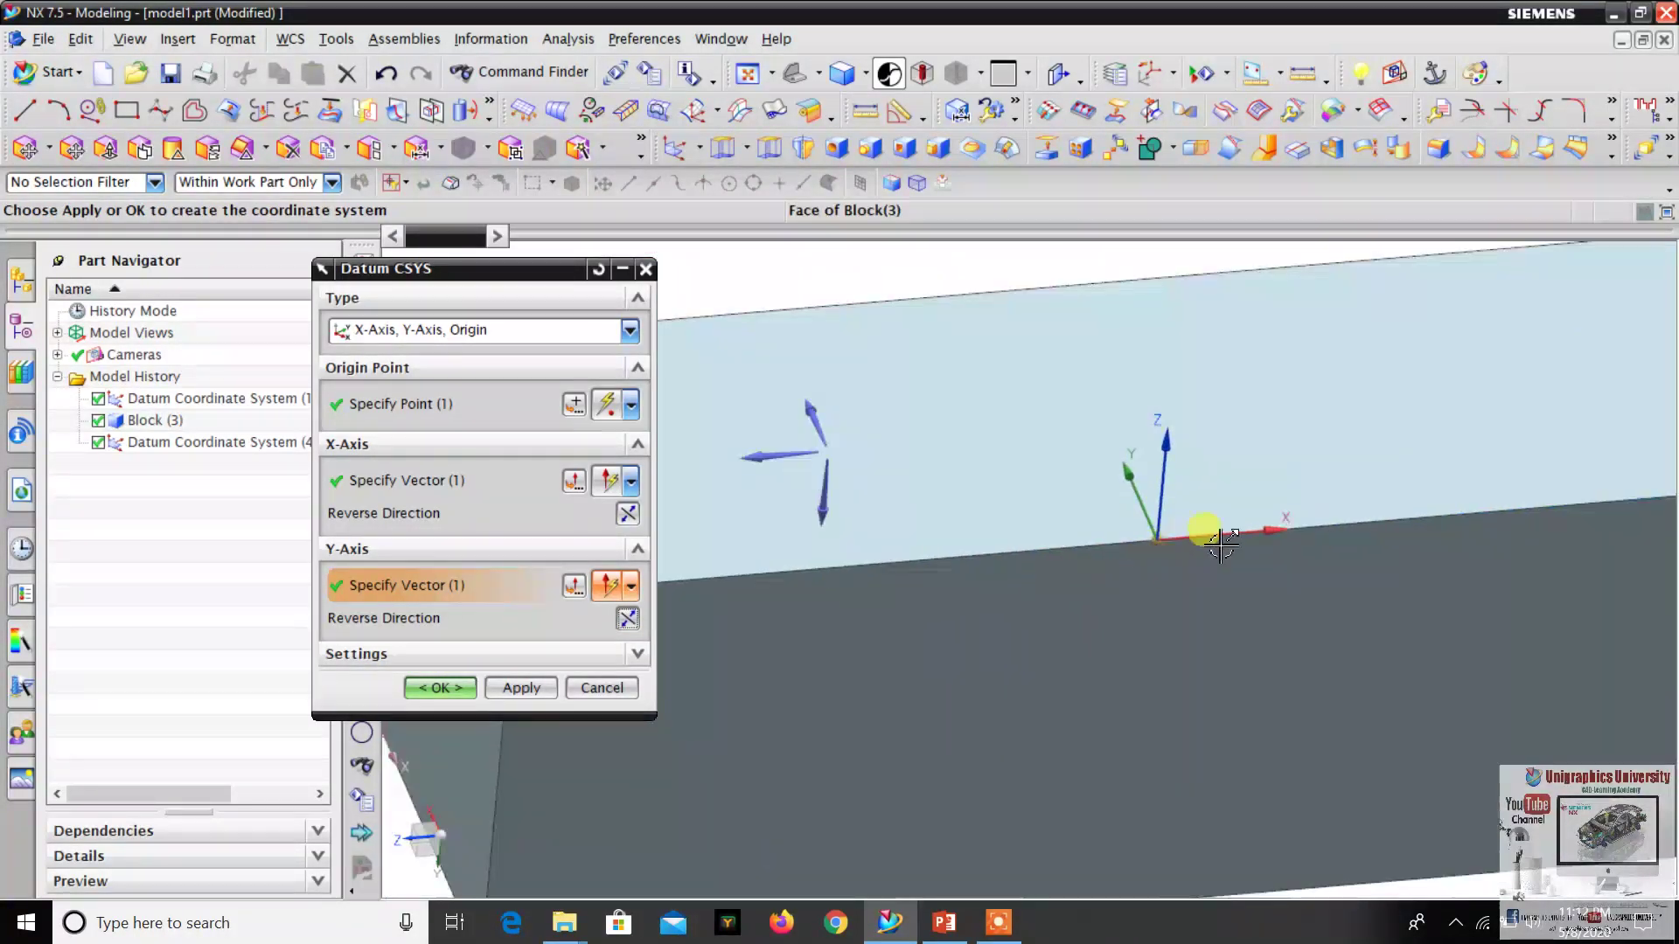
- Create the datum CSYS from the defined origin, X-axis vector and Y-axis vector
{"action": "left_click", "coordinate": [456, 483]}
{"action": "left_click", "coordinate": [460, 585]}
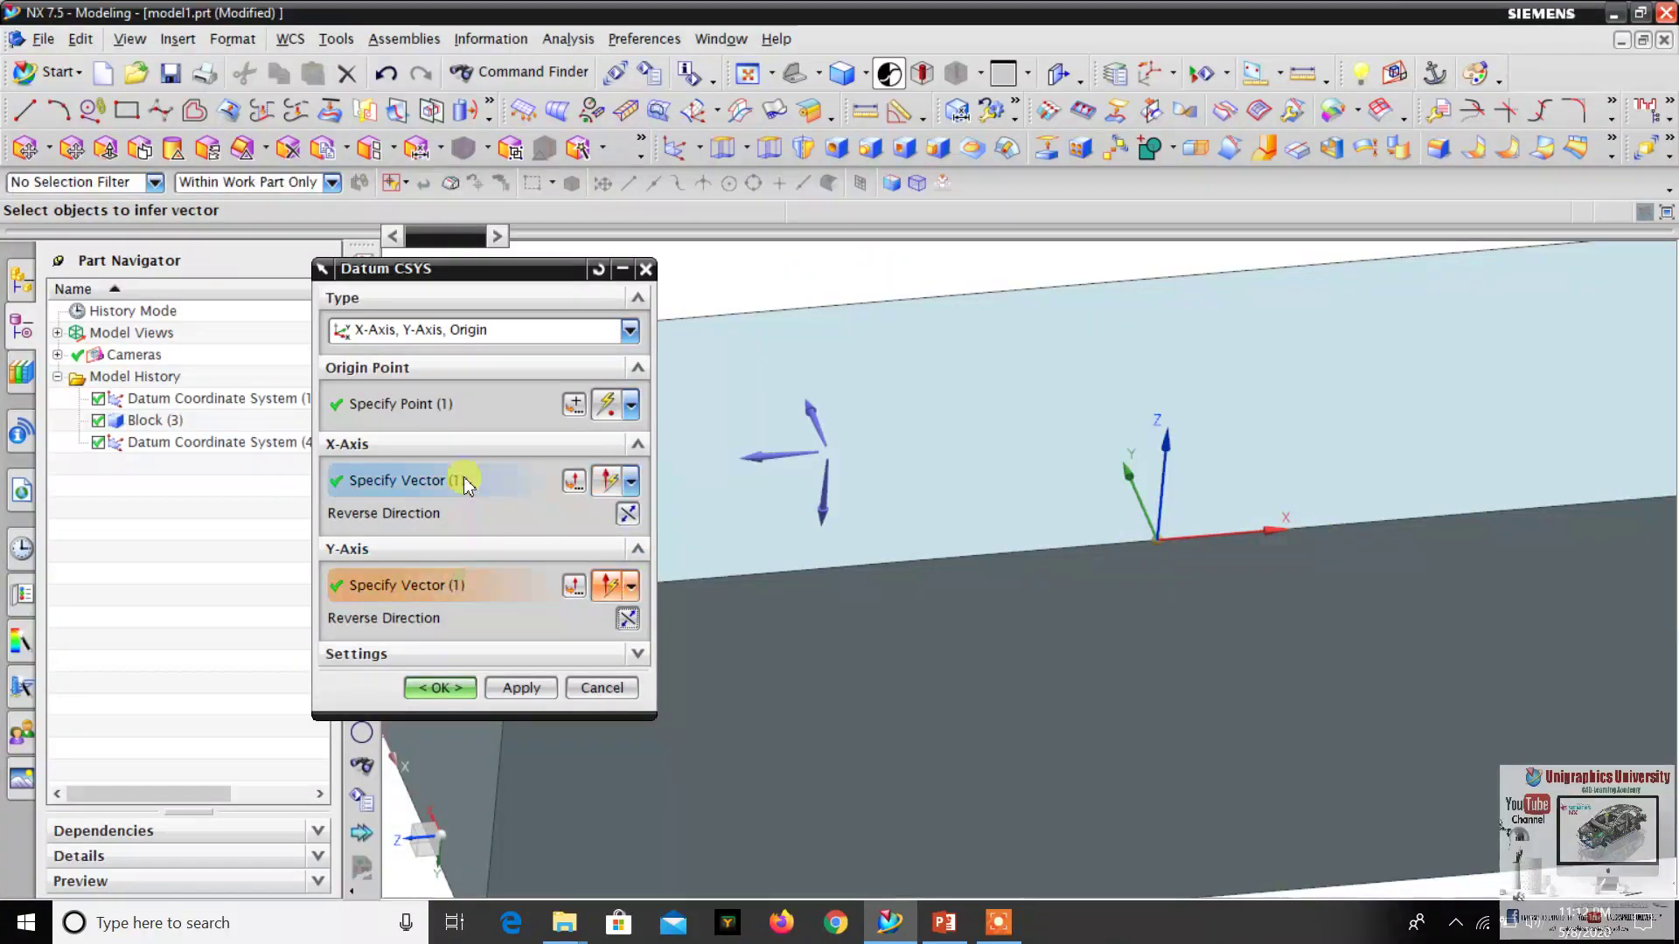
{"action": "left_click", "coordinate": [473, 503]}
{"action": "scroll", "coordinate": [918, 547], "scroll_direction": "down", "scroll_amount": 3}
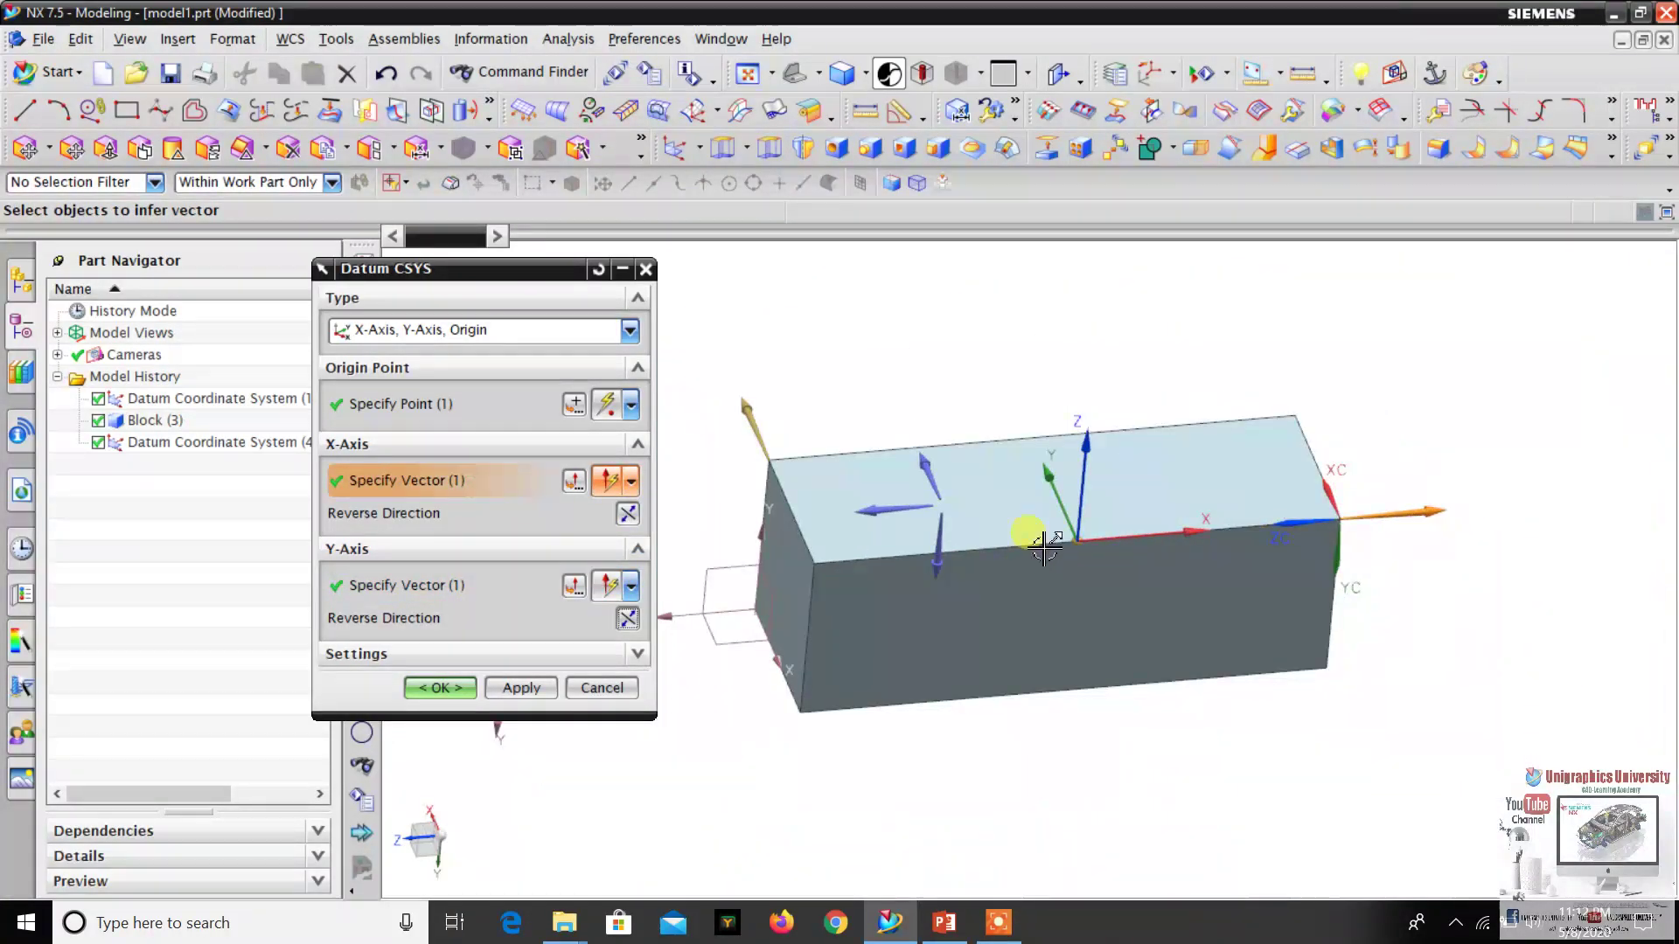
{"action": "scroll", "coordinate": [1020, 536], "scroll_direction": "up", "scroll_amount": 3}
{"action": "left_click", "coordinate": [473, 692]}
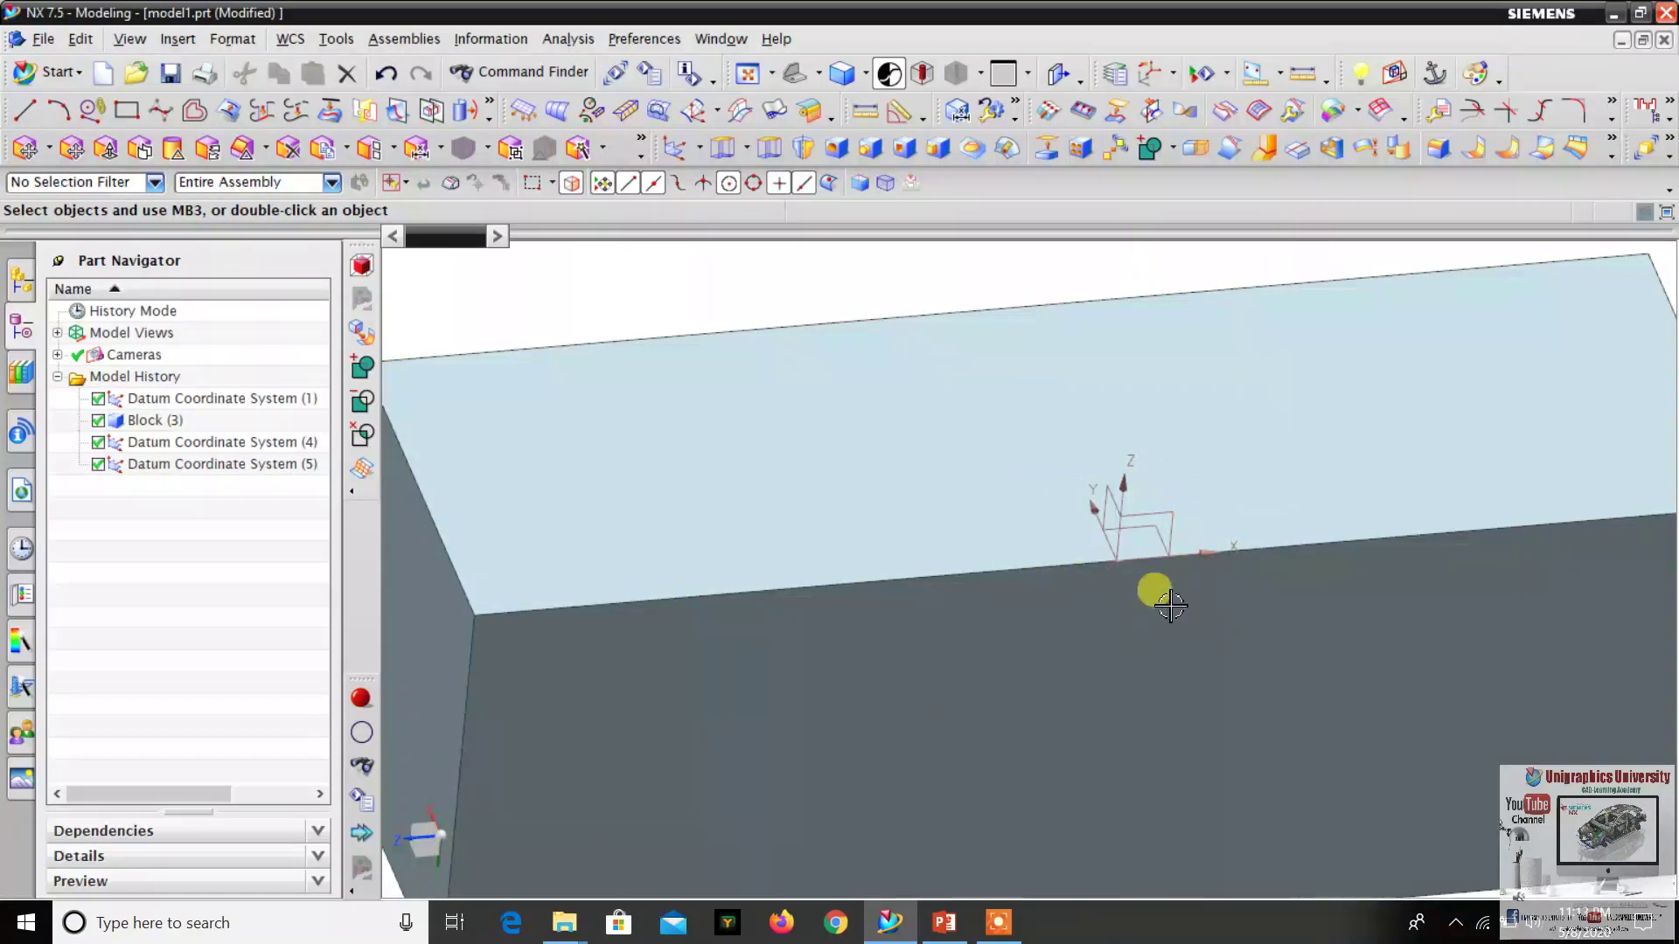
{"action": "middle_click_drag", "start_coordinate": [1171, 605], "coordinate": [1136, 604]}
{"action": "scroll", "coordinate": [1120, 583], "scroll_direction": "down", "scroll_amount": 2}
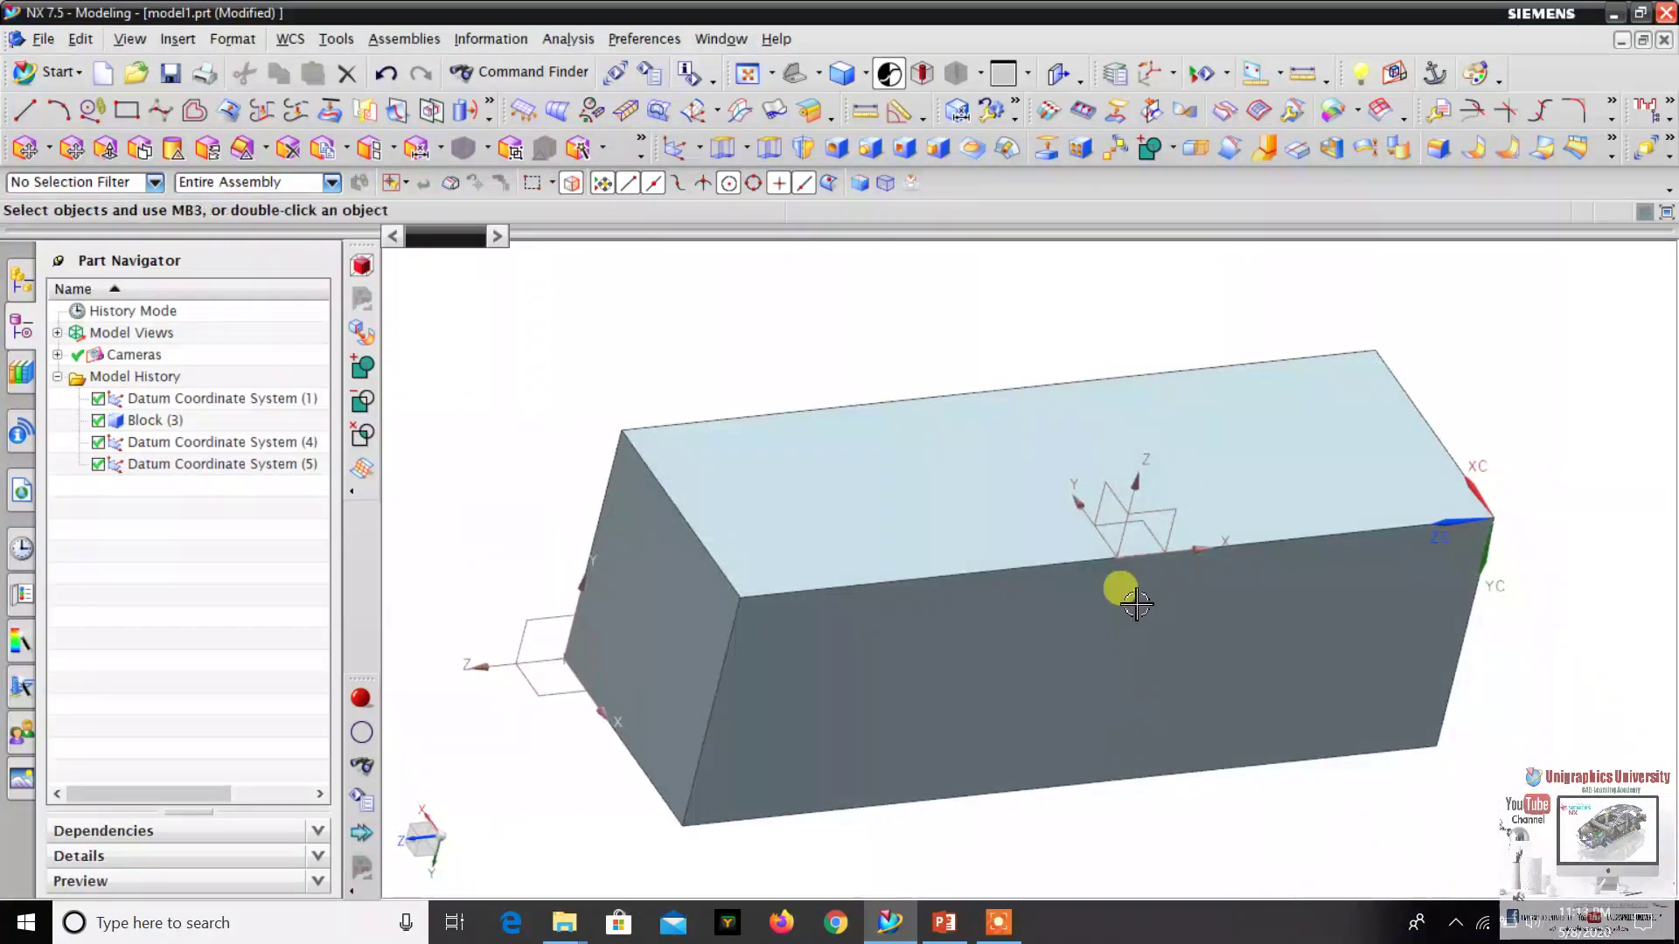
{"action": "middle_click_drag", "start_coordinate": [614, 321], "coordinate": [691, 450]}
- Start a datum CSYS of type Plane, X-Axis, Point with the long side face in the YC-ZC plane as the Z-axis plane
{"action": "left_click", "coordinate": [177, 39]}
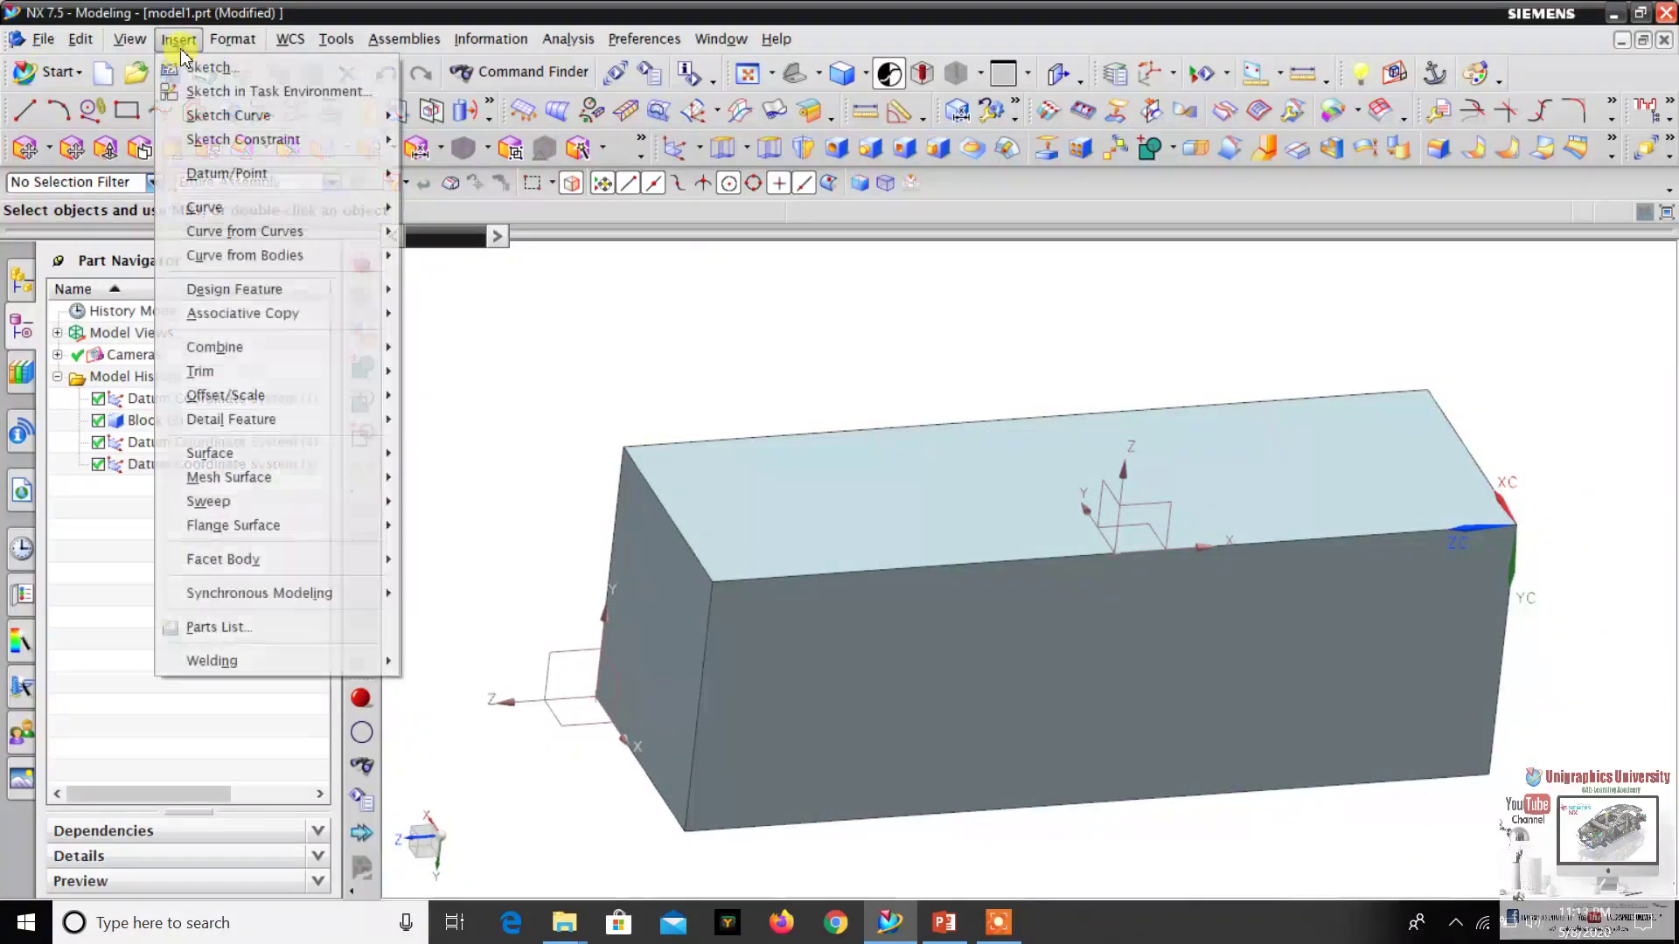
{"action": "mouse_move", "coordinate": [218, 172]}
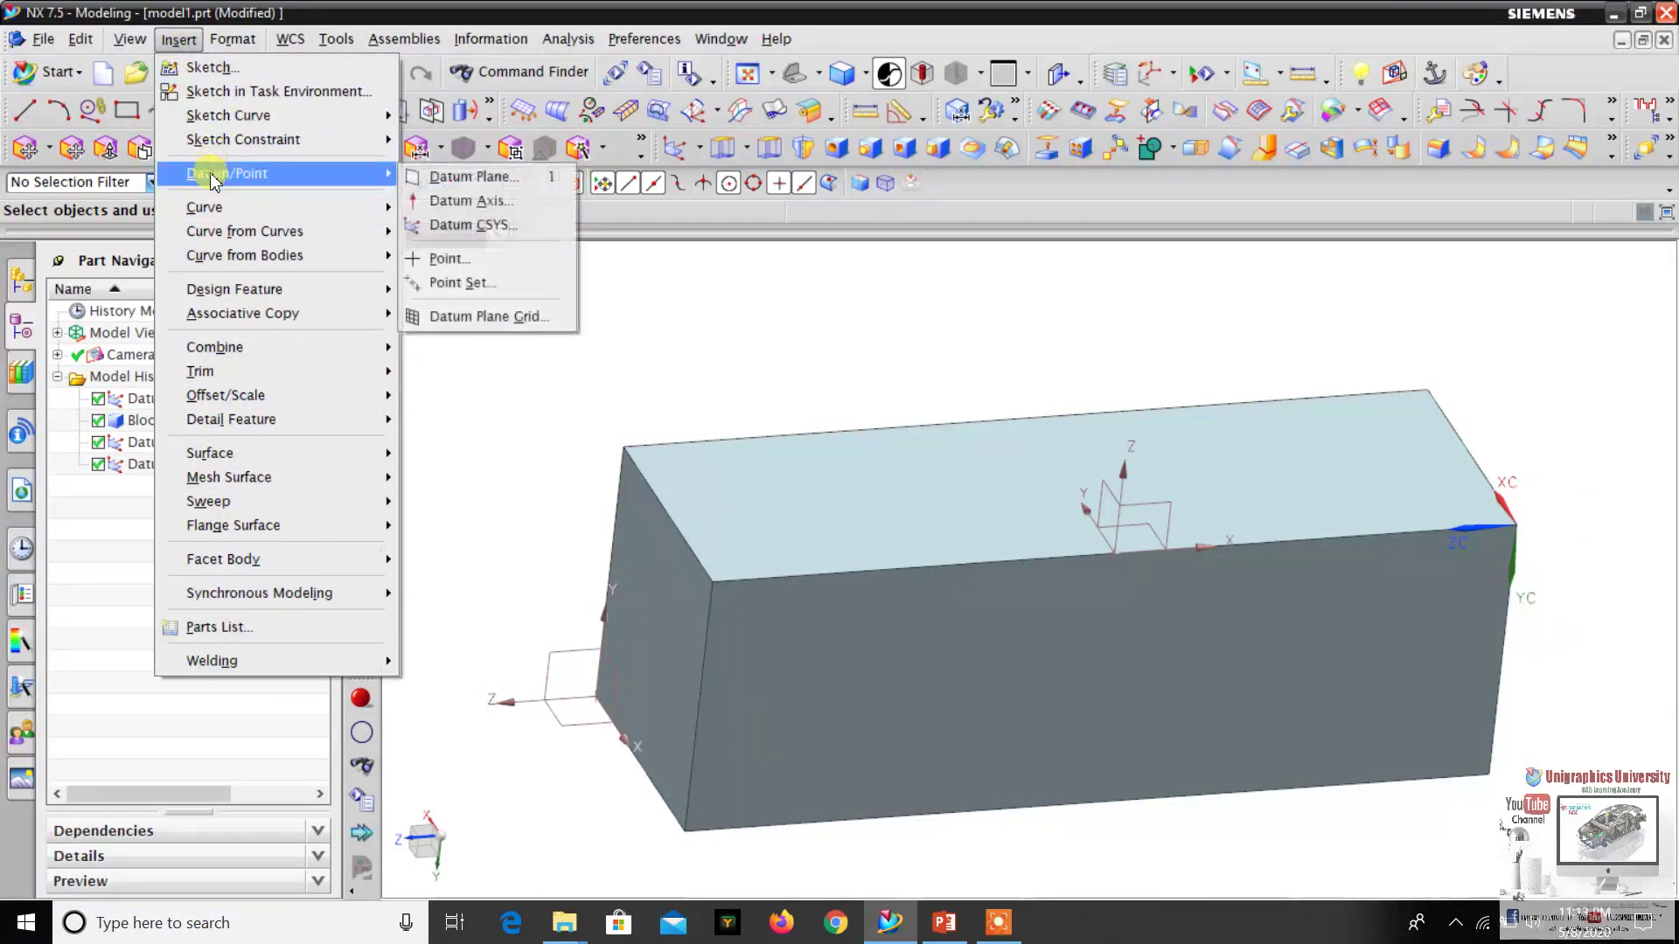
{"action": "left_click", "coordinate": [455, 229]}
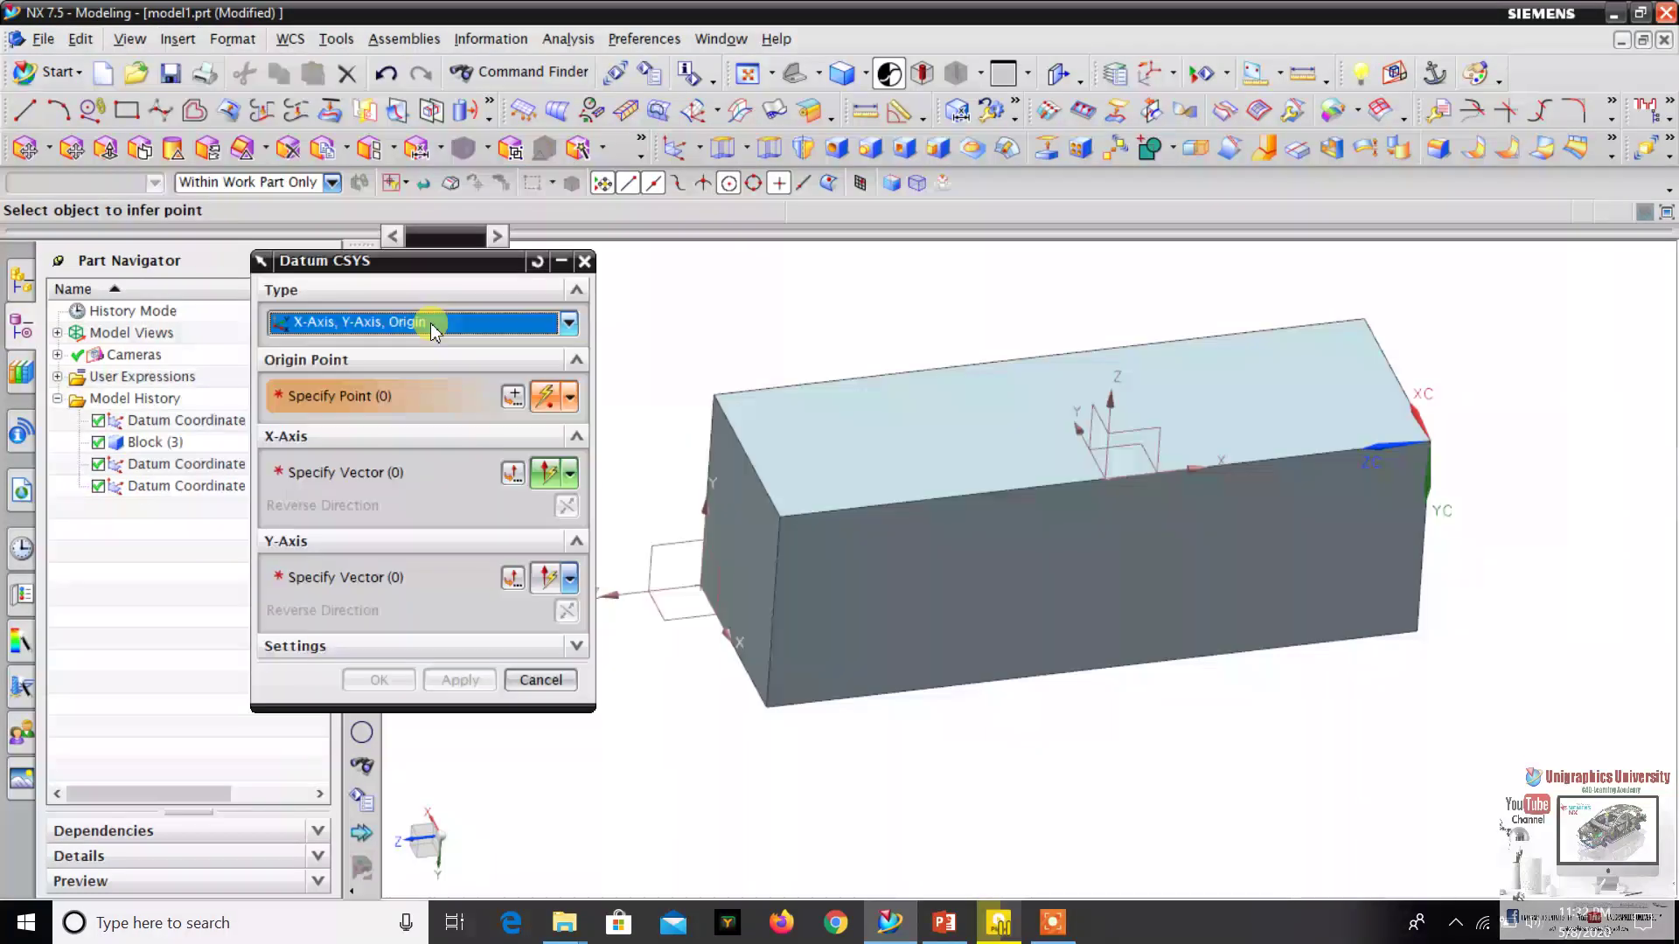
{"action": "left_click", "coordinate": [433, 325]}
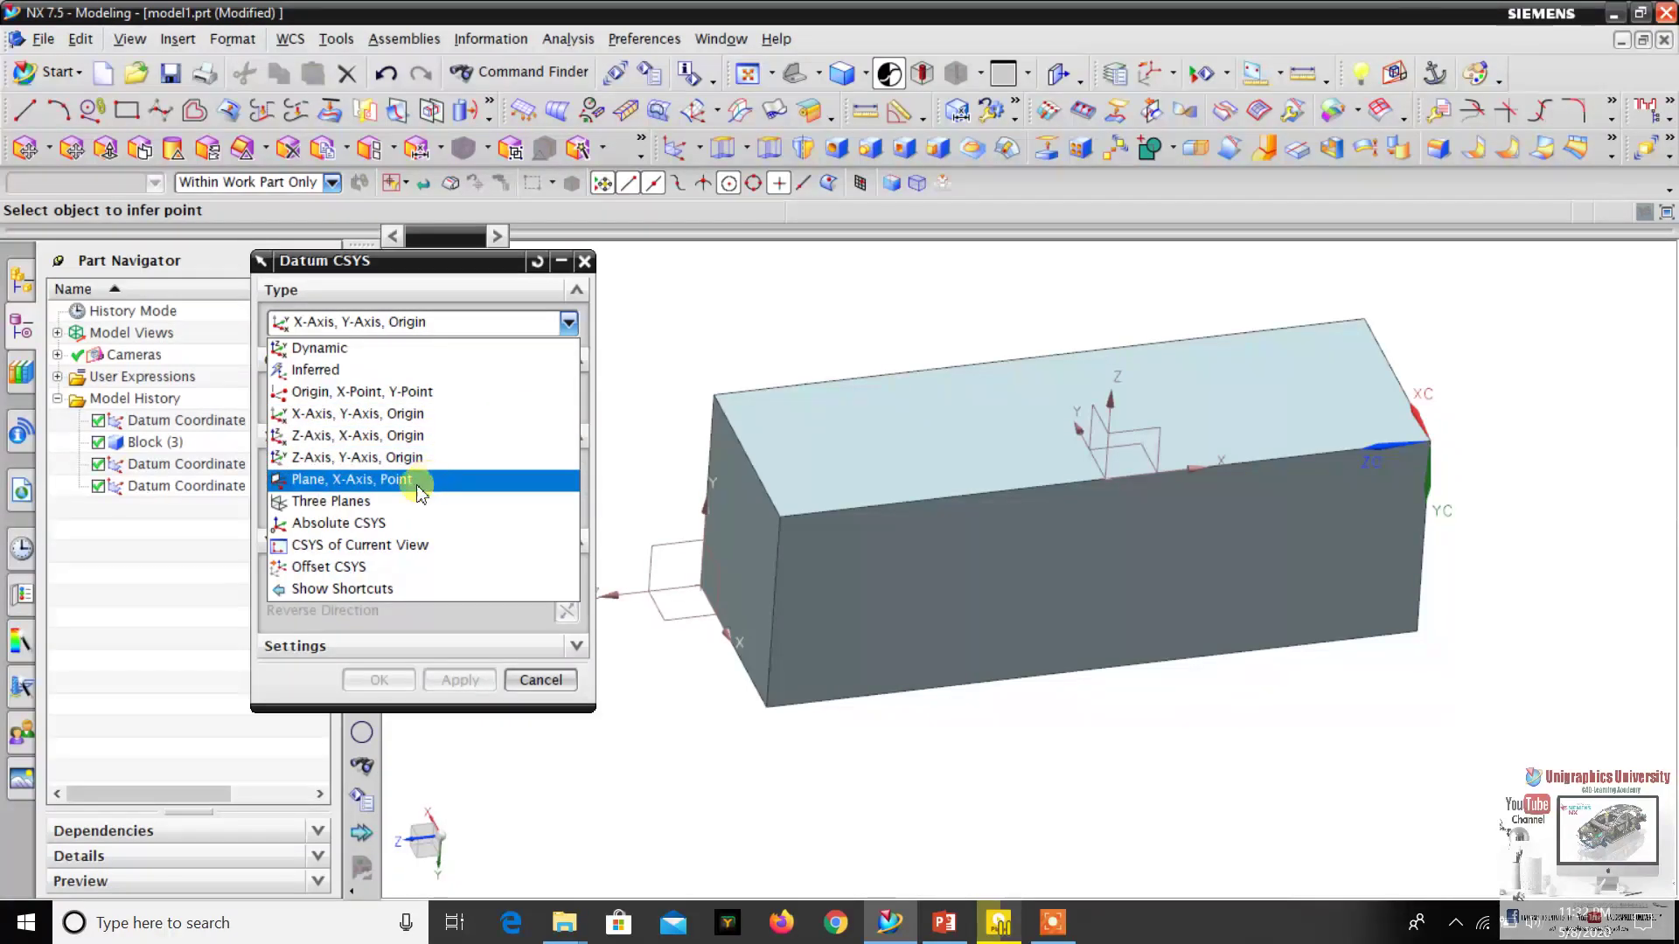
{"action": "left_click", "coordinate": [360, 483]}
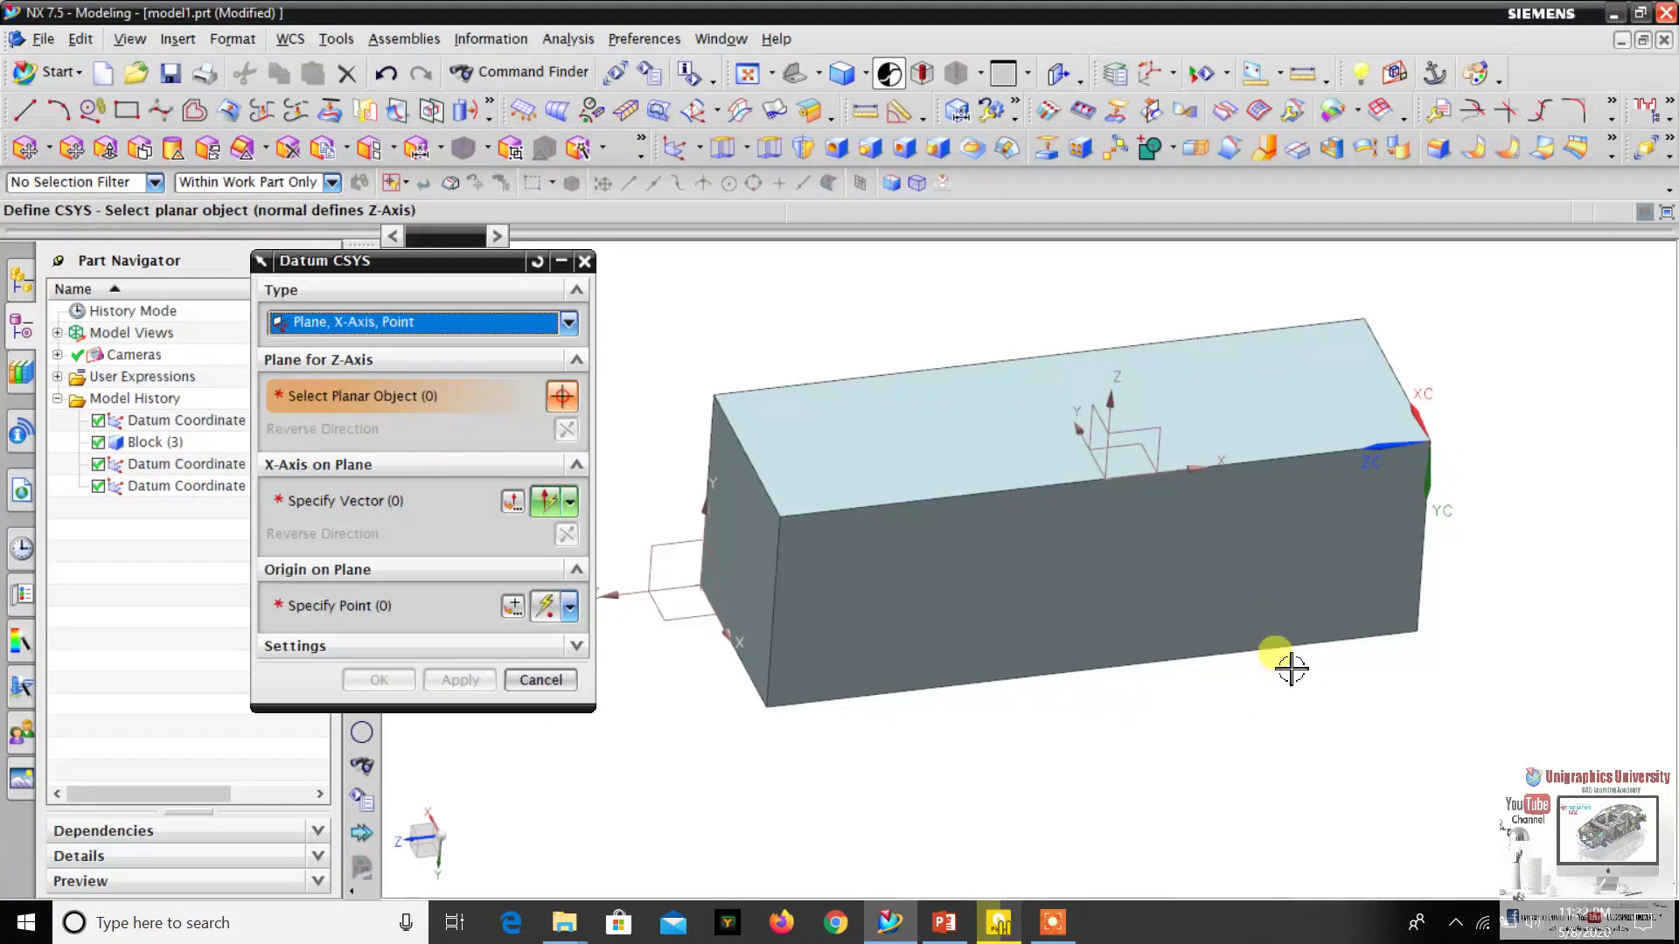
{"action": "middle_click_drag", "start_coordinate": [1288, 667], "coordinate": [914, 566]}
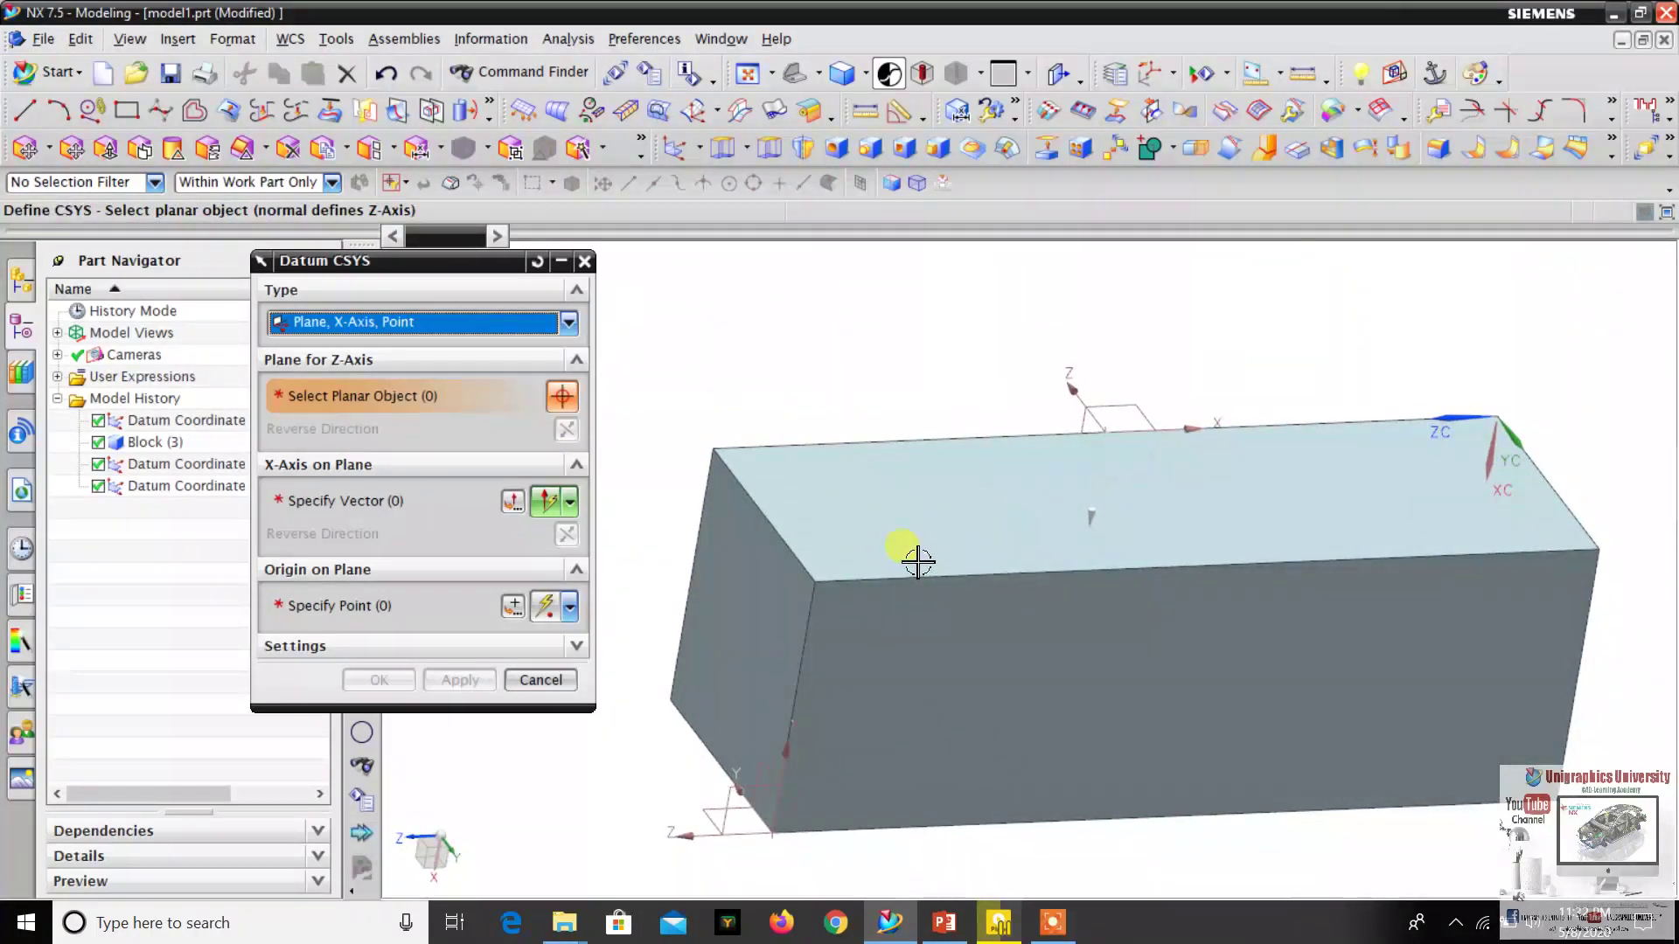
{"action": "left_click", "coordinate": [962, 511]}
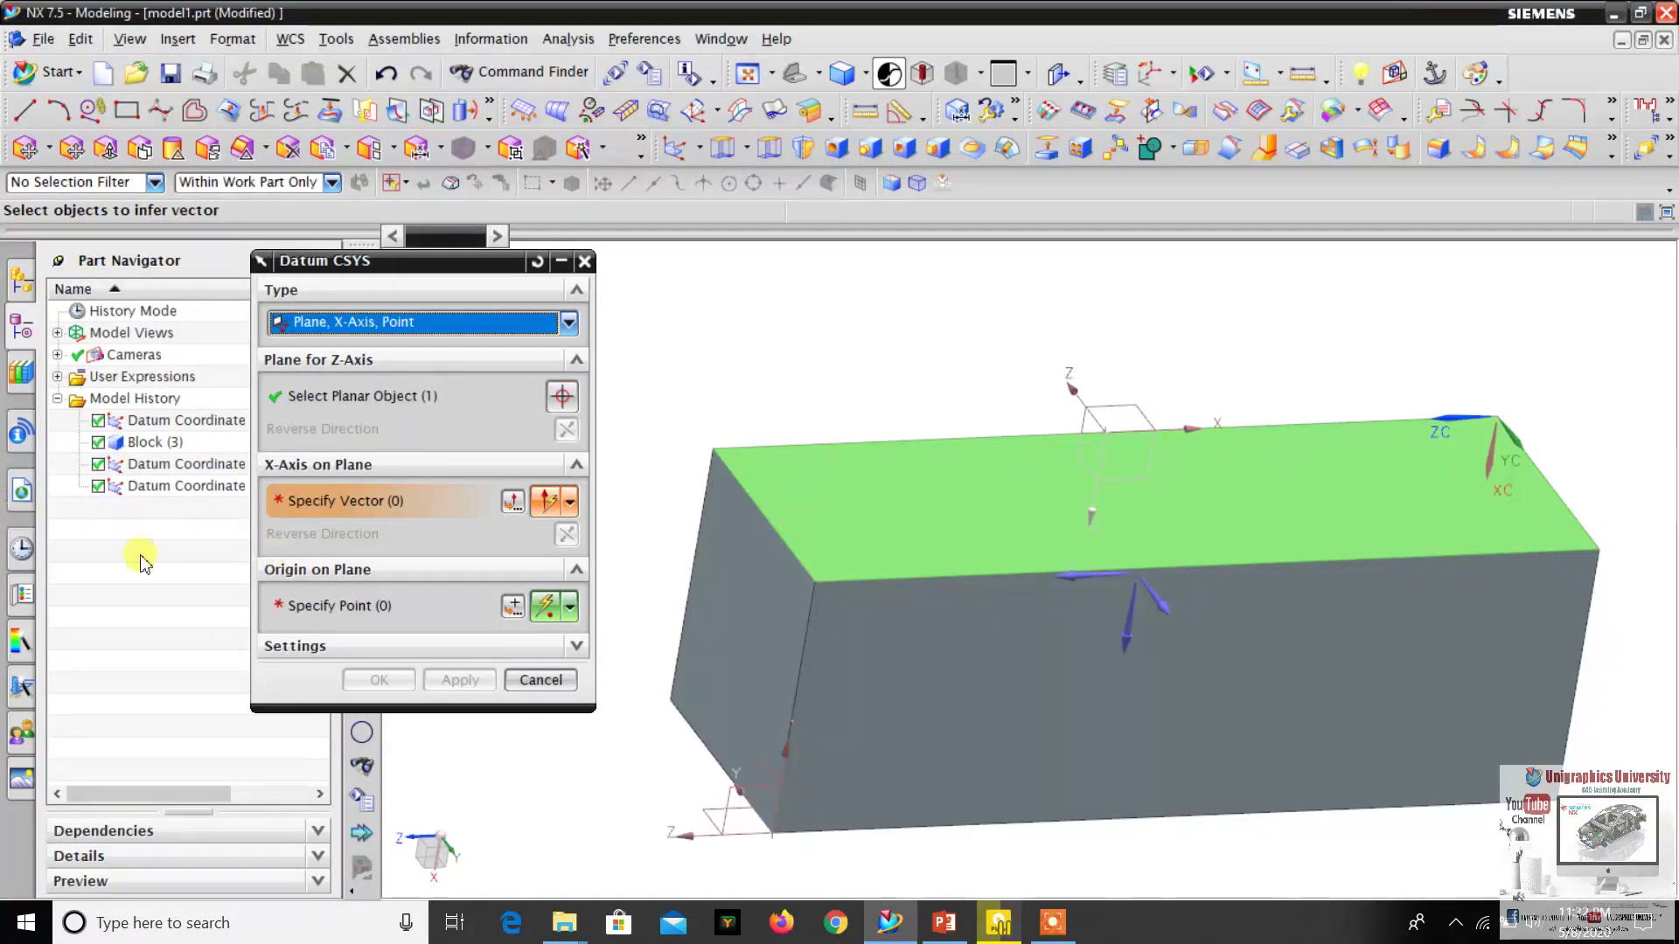
- Define the X-axis vector along that face's long edge away from the WCS origin and reverse its direction
{"action": "left_click", "coordinate": [839, 586]}
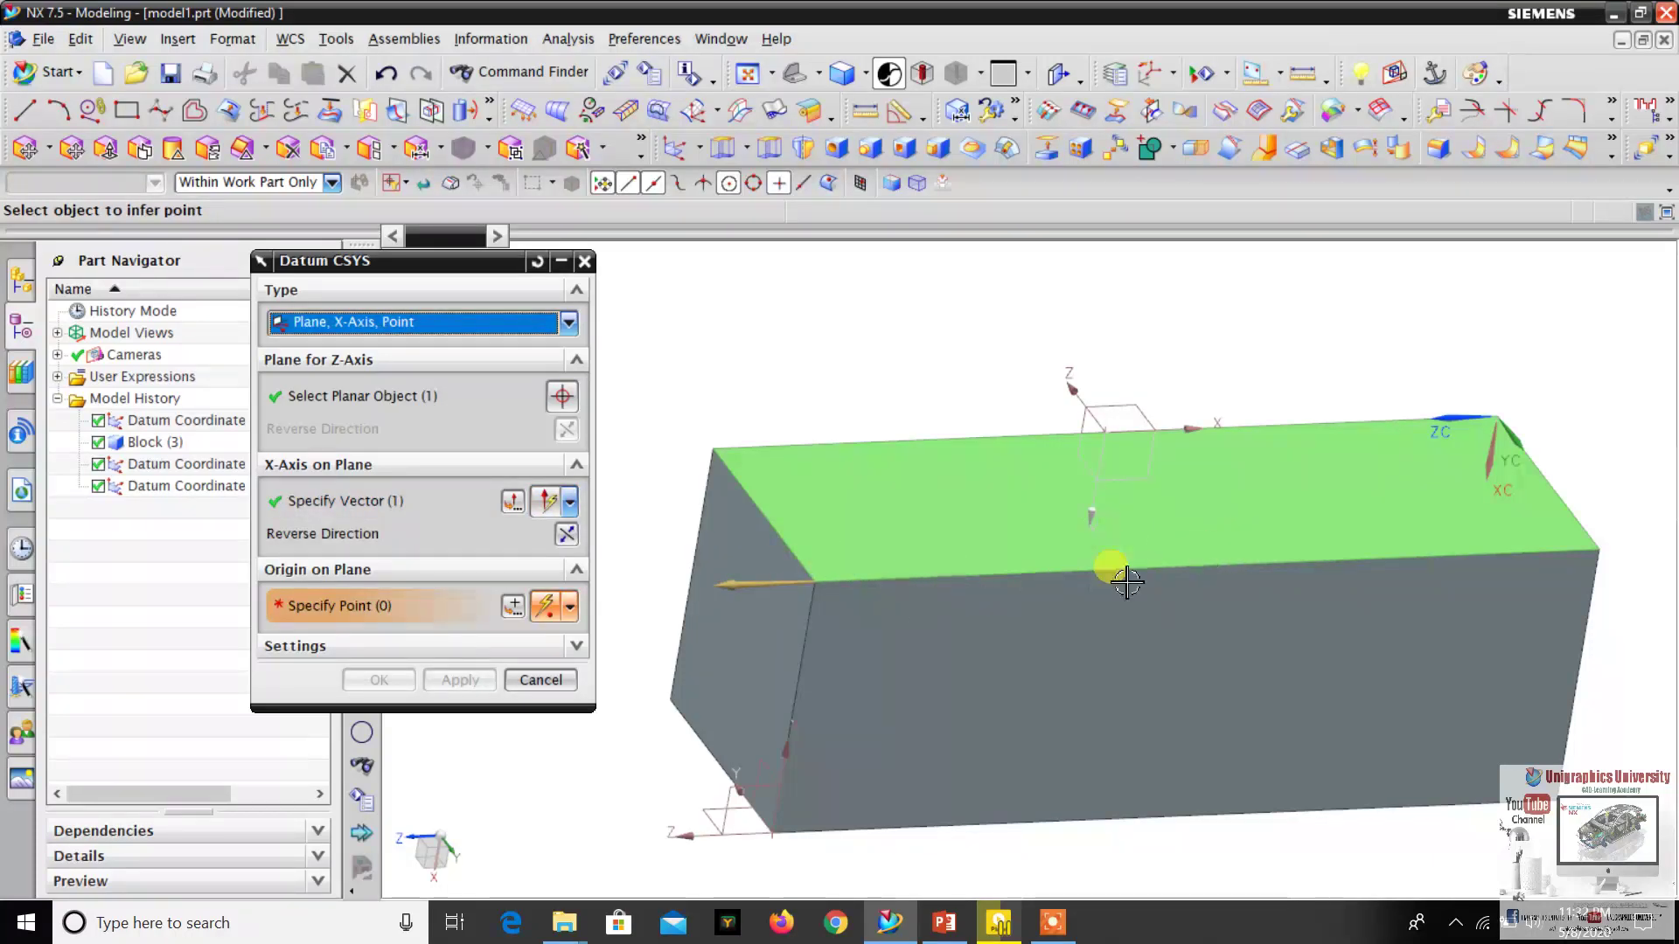
{"action": "left_click", "coordinate": [567, 534]}
{"action": "scroll", "coordinate": [863, 592], "scroll_direction": "down", "scroll_amount": 4}
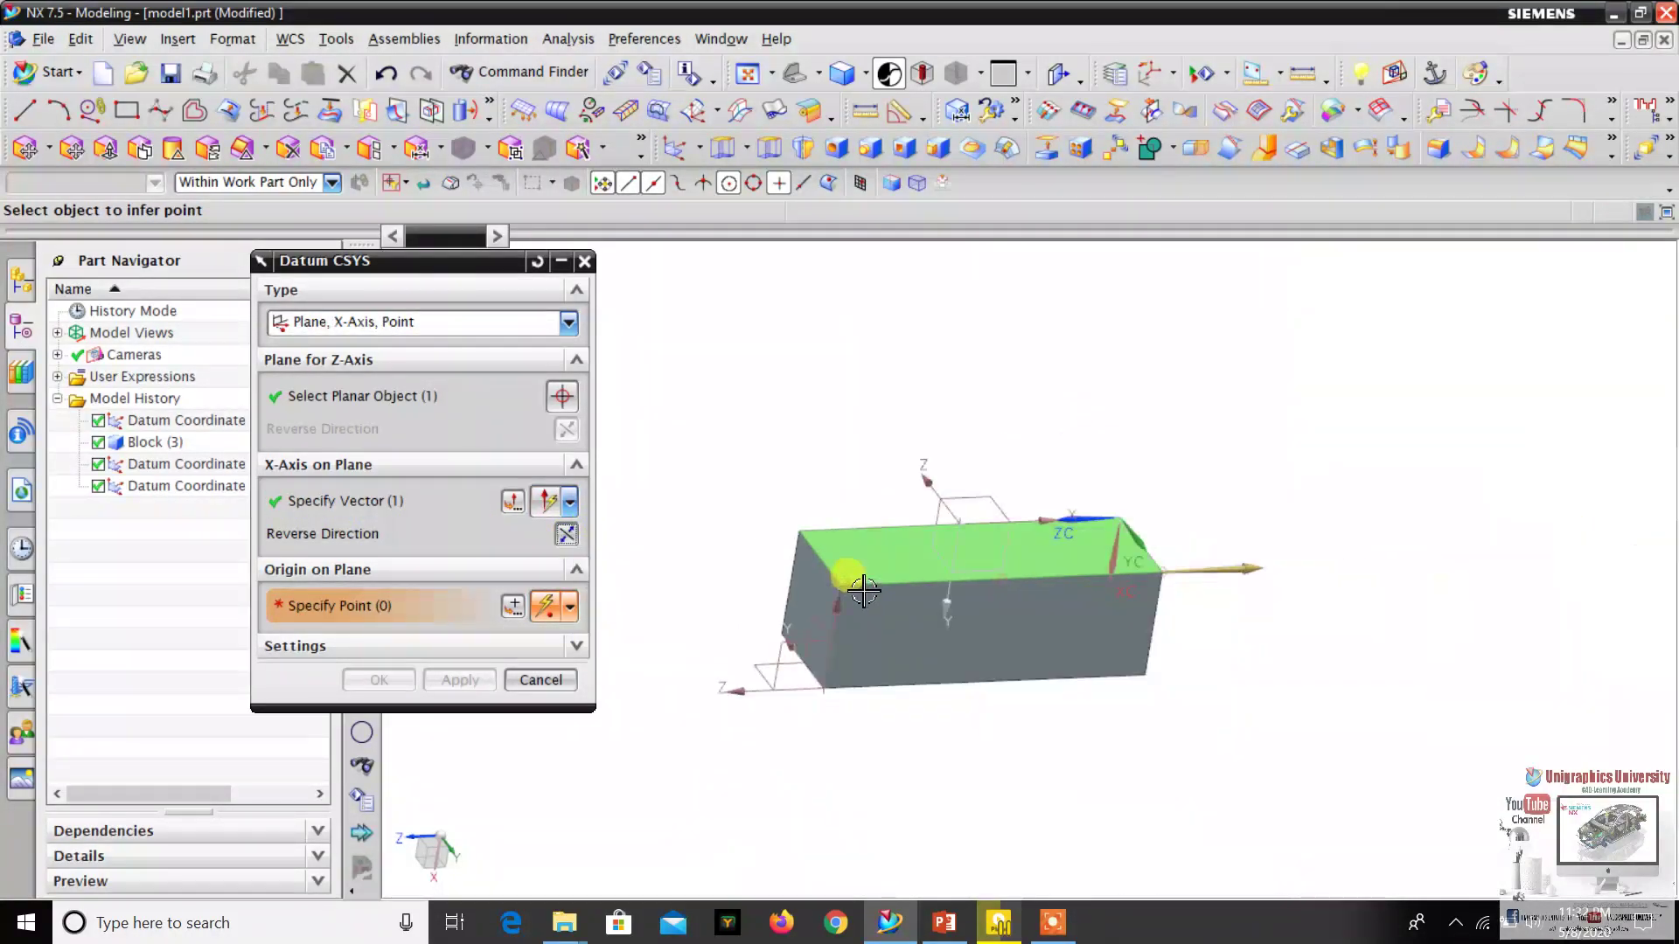
- Place the origin at the midpoint of the face's short edge farthest from the WCS origin and create the datum CSYS
{"action": "scroll", "coordinate": [994, 573], "scroll_direction": "up", "scroll_amount": 2}
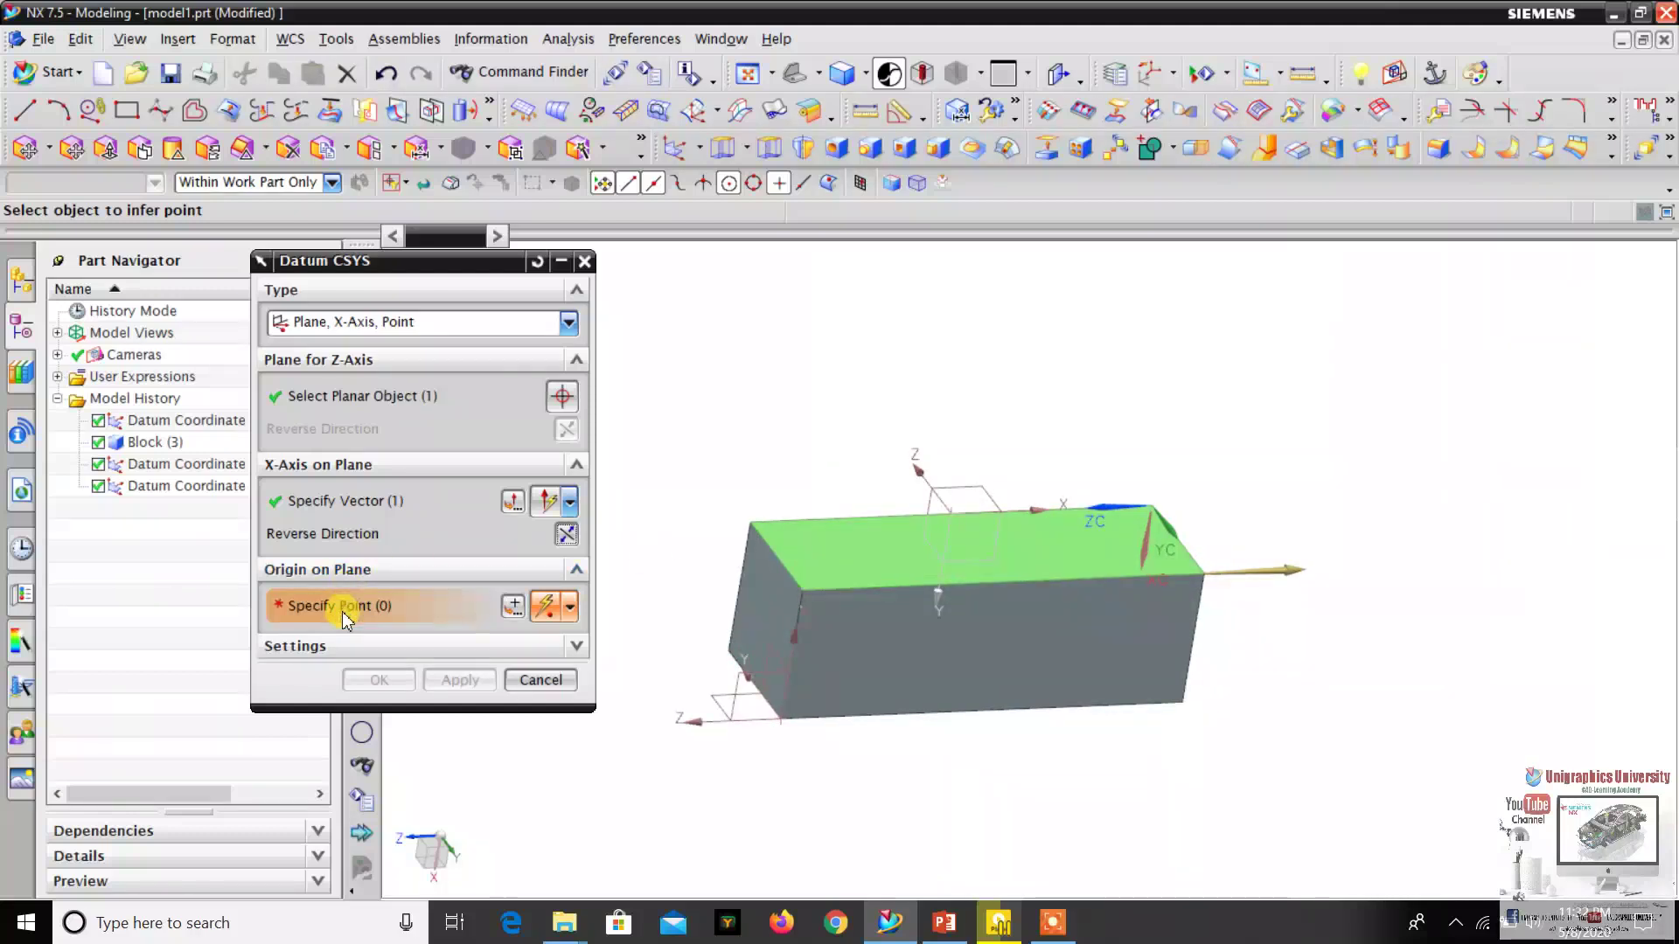
{"action": "scroll", "coordinate": [993, 584], "scroll_direction": "up", "scroll_amount": 2}
{"action": "scroll", "coordinate": [1033, 575], "scroll_direction": "down", "scroll_amount": 2}
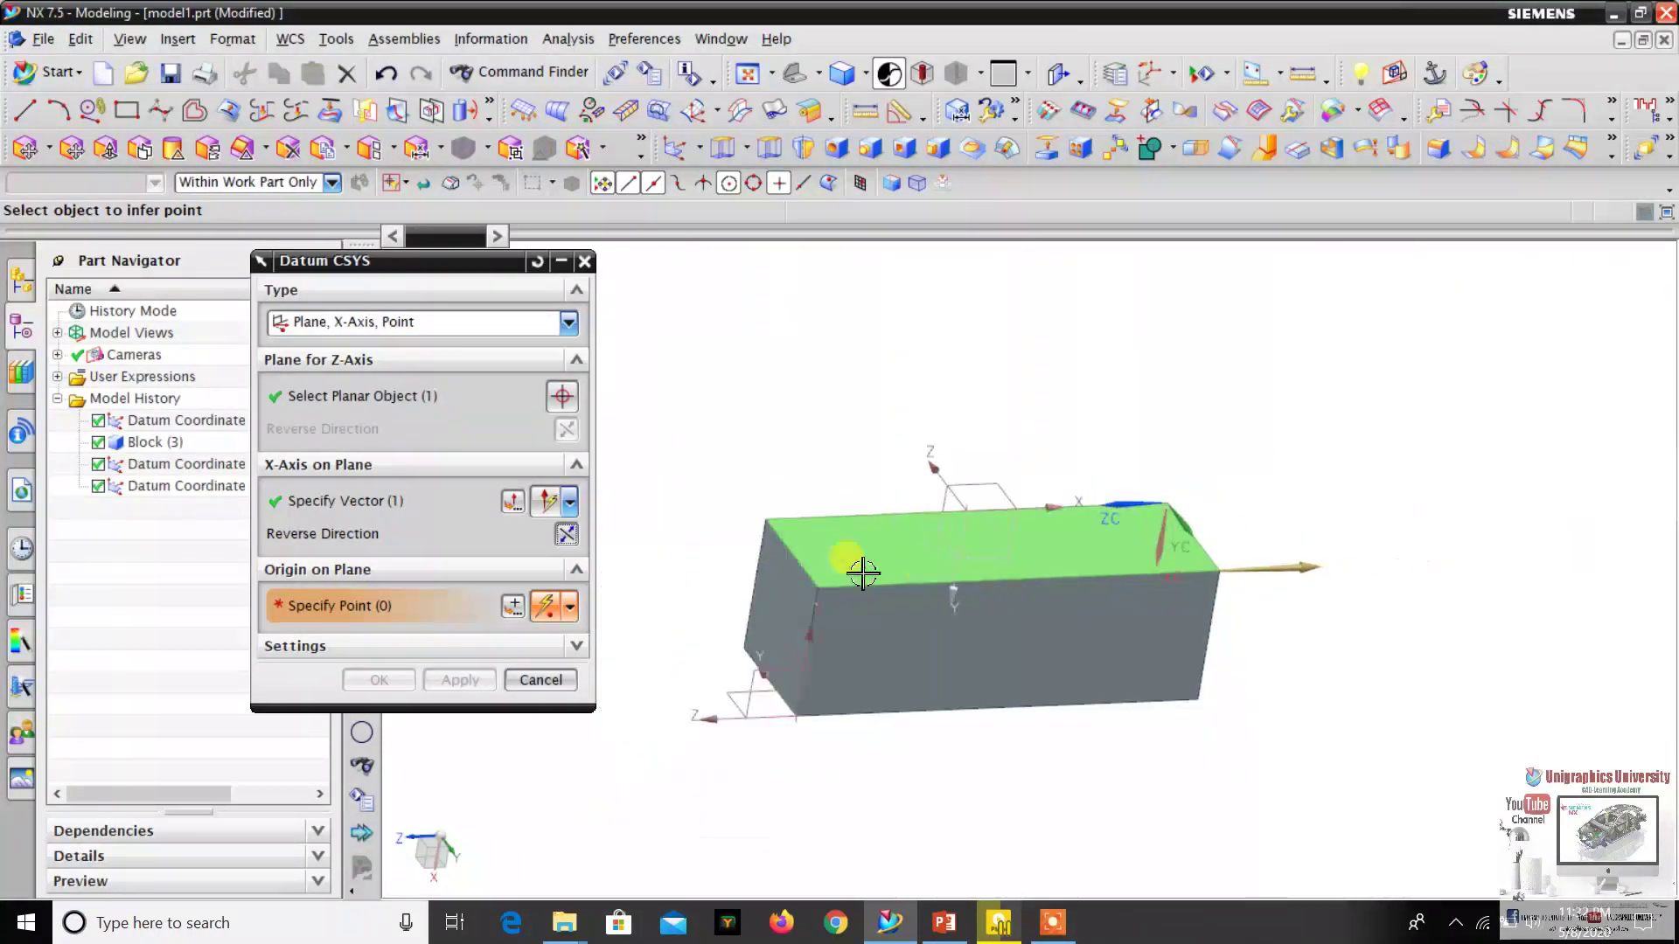
{"action": "scroll", "coordinate": [769, 553], "scroll_direction": "up", "scroll_amount": 1}
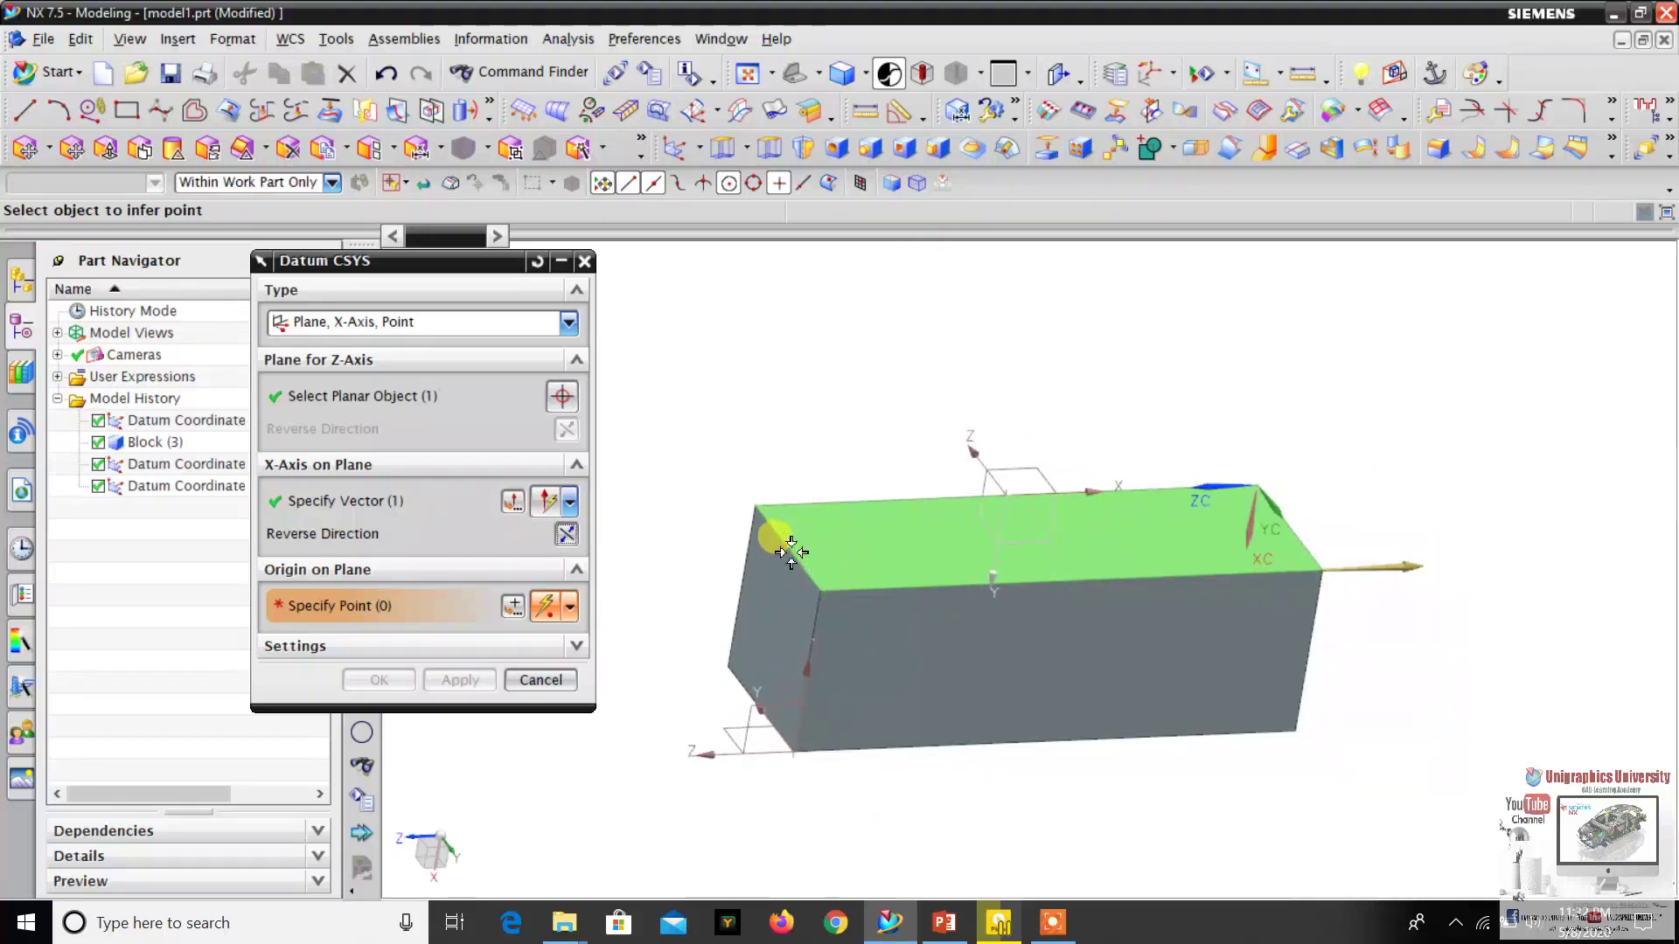
{"action": "left_click", "coordinate": [791, 553]}
{"action": "scroll", "coordinate": [800, 555], "scroll_direction": "up", "scroll_amount": 2}
{"action": "scroll", "coordinate": [819, 559], "scroll_direction": "down", "scroll_amount": 1}
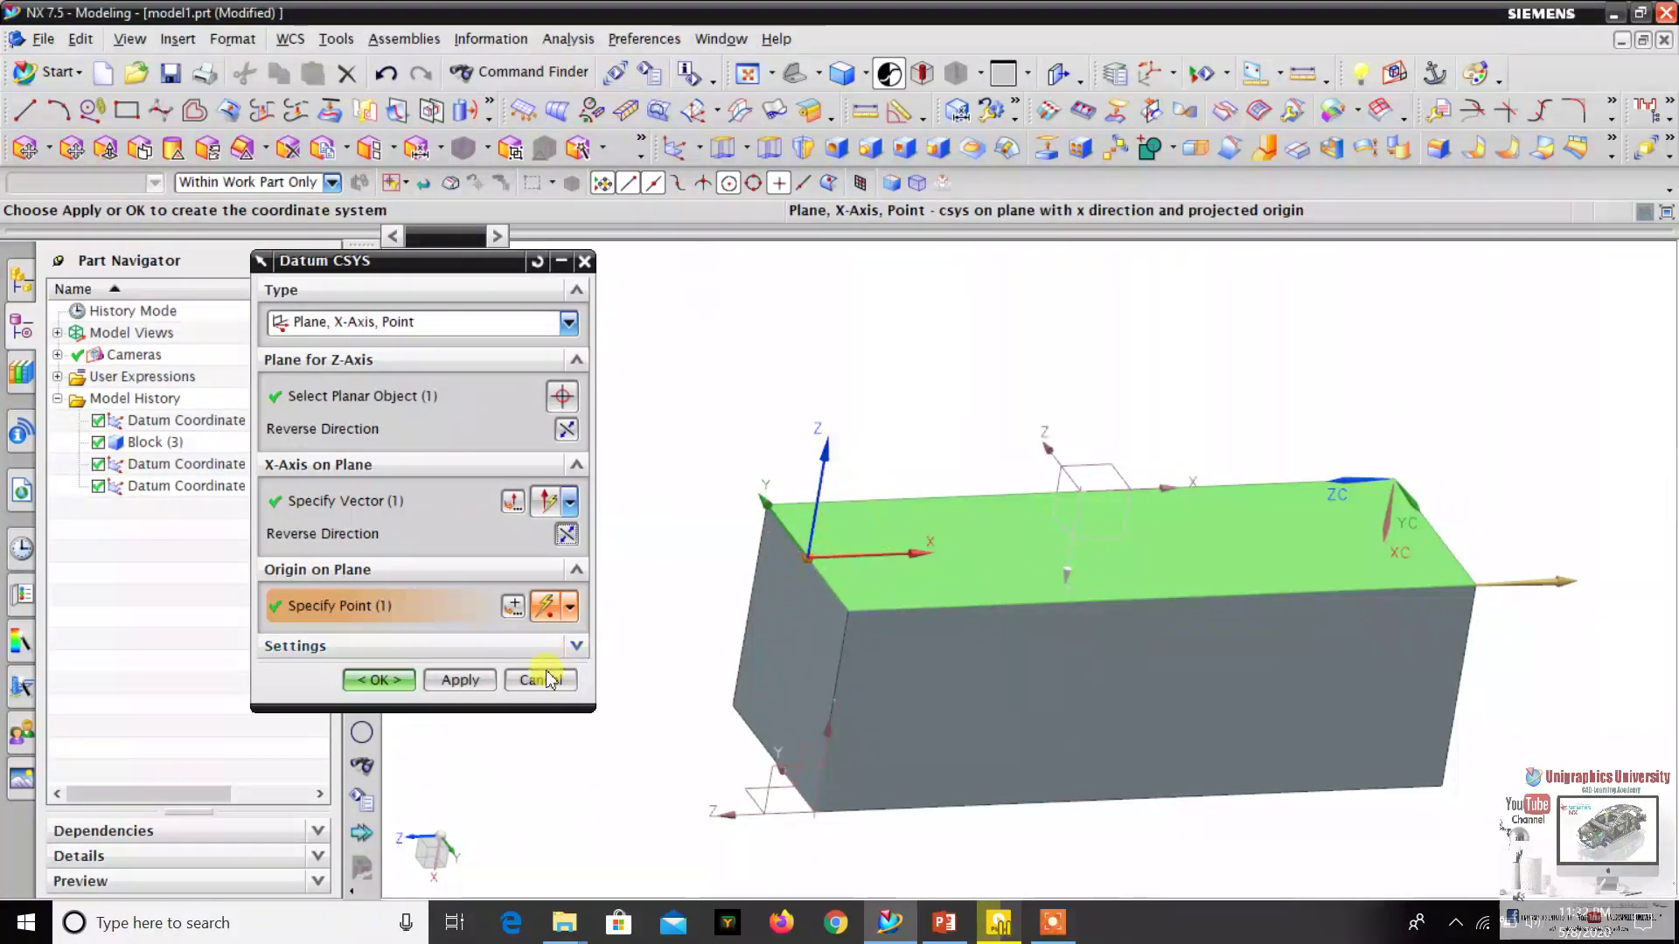
{"action": "left_click", "coordinate": [409, 680]}
{"action": "middle_click_drag", "start_coordinate": [952, 638], "coordinate": [987, 675]}
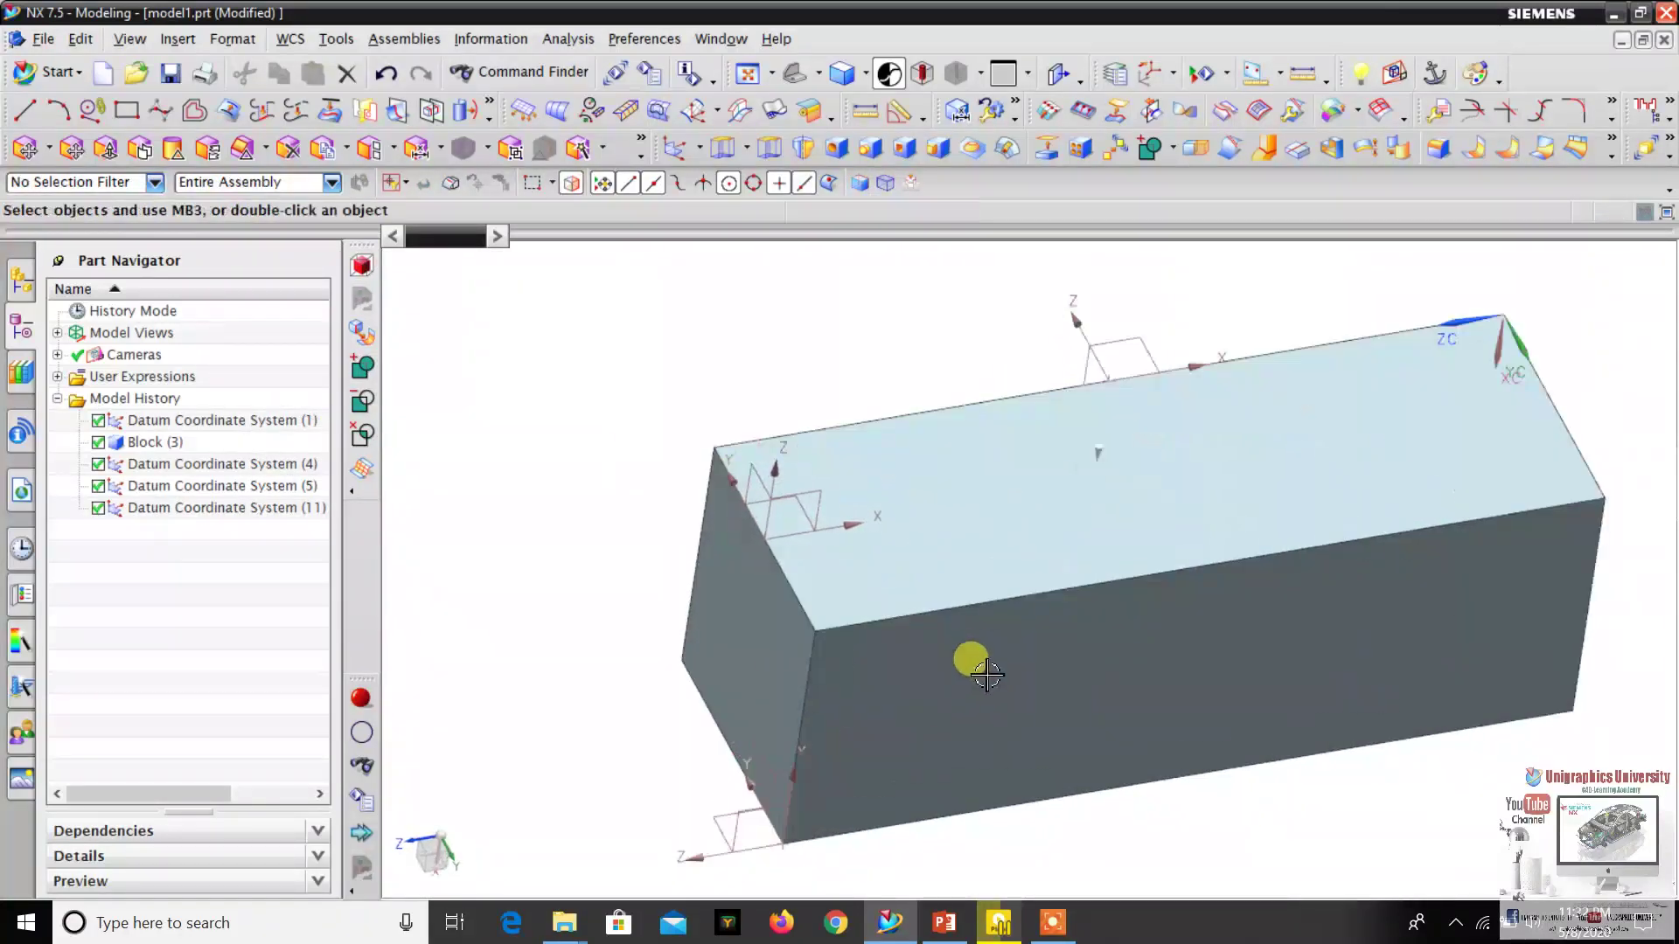
- Start another datum CSYS of type Three Planes and select the block's end face at the WCS origin as the X-direction plane
{"action": "left_click", "coordinate": [179, 40]}
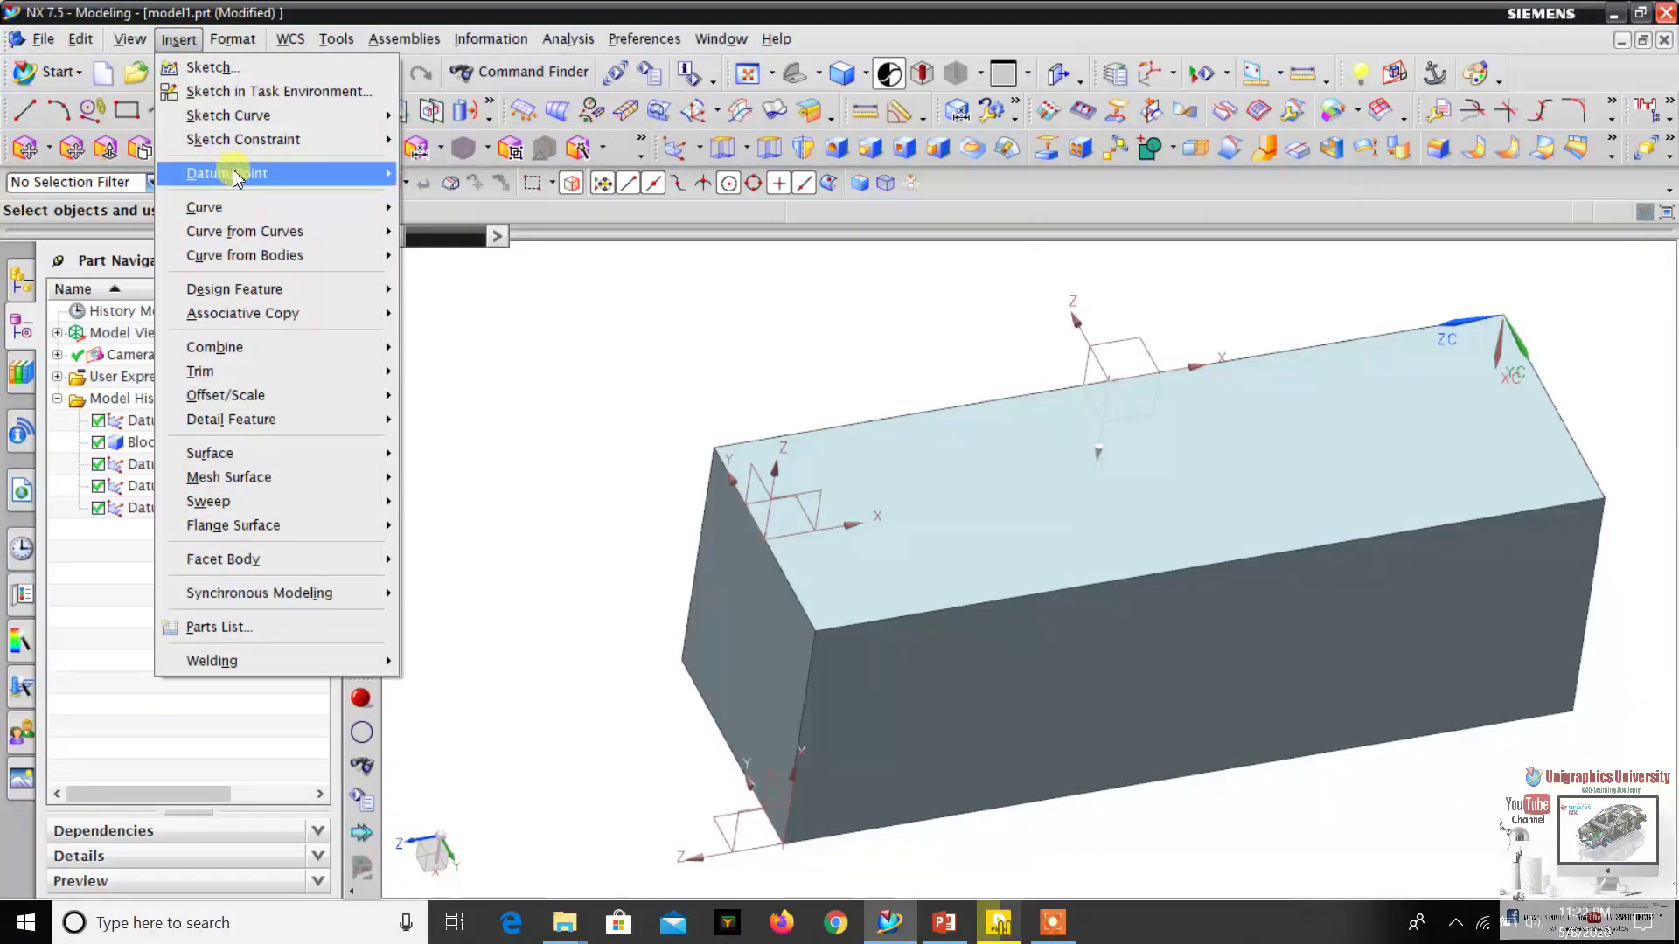
{"action": "mouse_move", "coordinate": [234, 178]}
{"action": "left_click", "coordinate": [455, 223]}
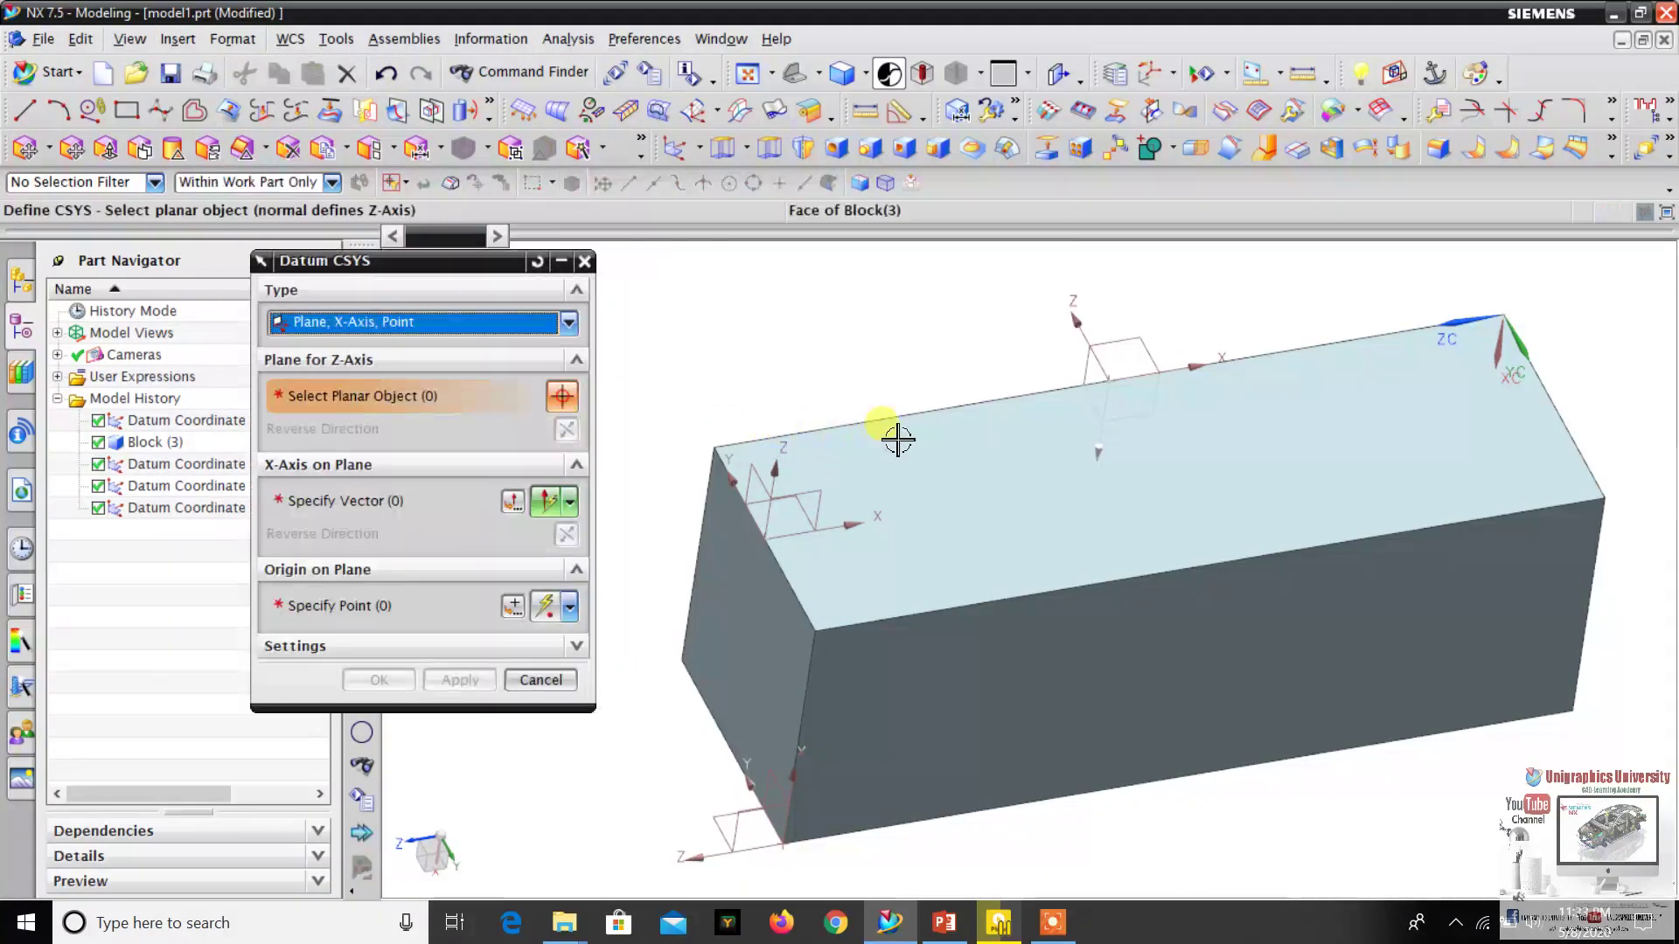
{"action": "left_click", "coordinate": [442, 325]}
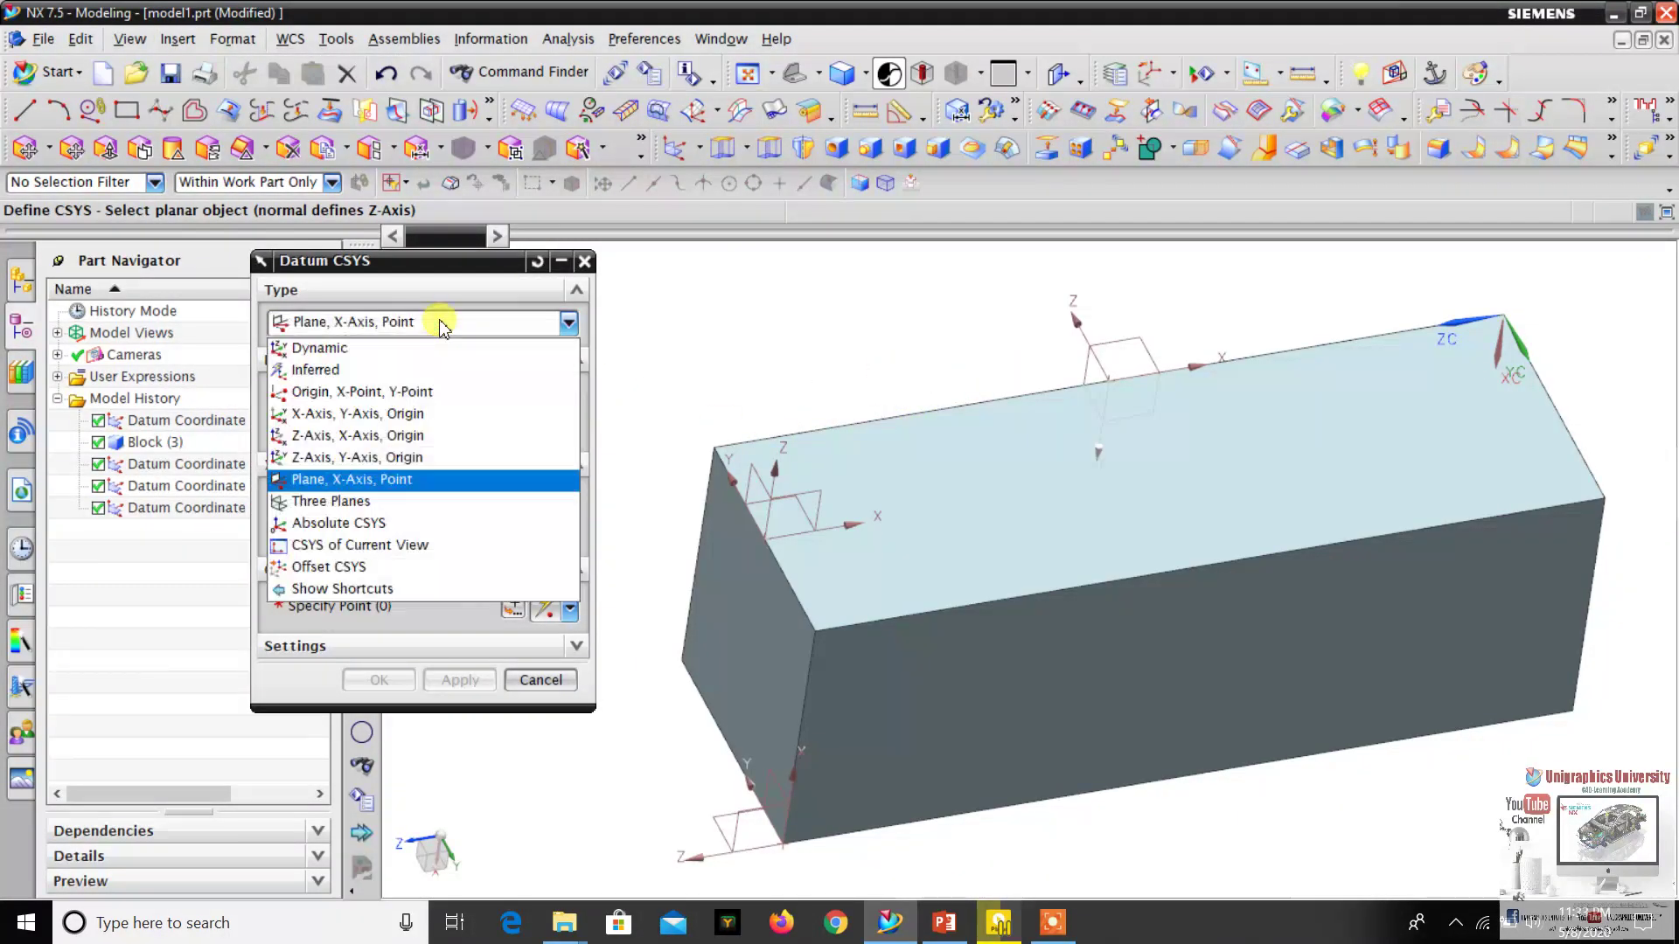
{"action": "left_click", "coordinate": [473, 507]}
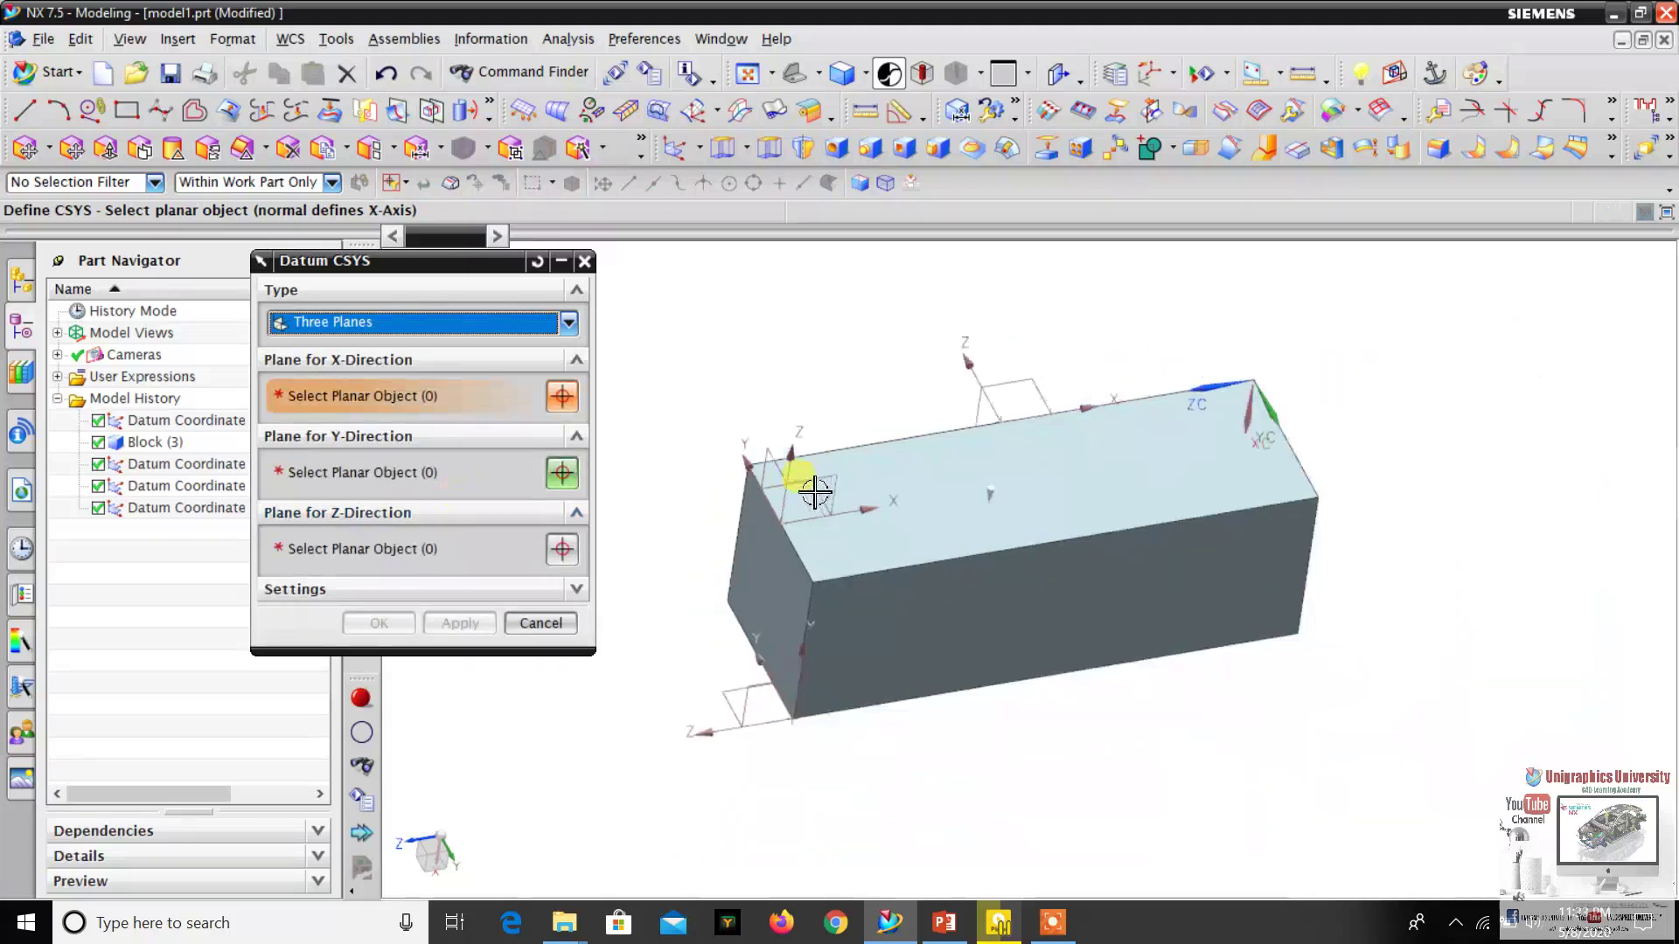
{"action": "middle_click_drag", "start_coordinate": [810, 480], "coordinate": [993, 599]}
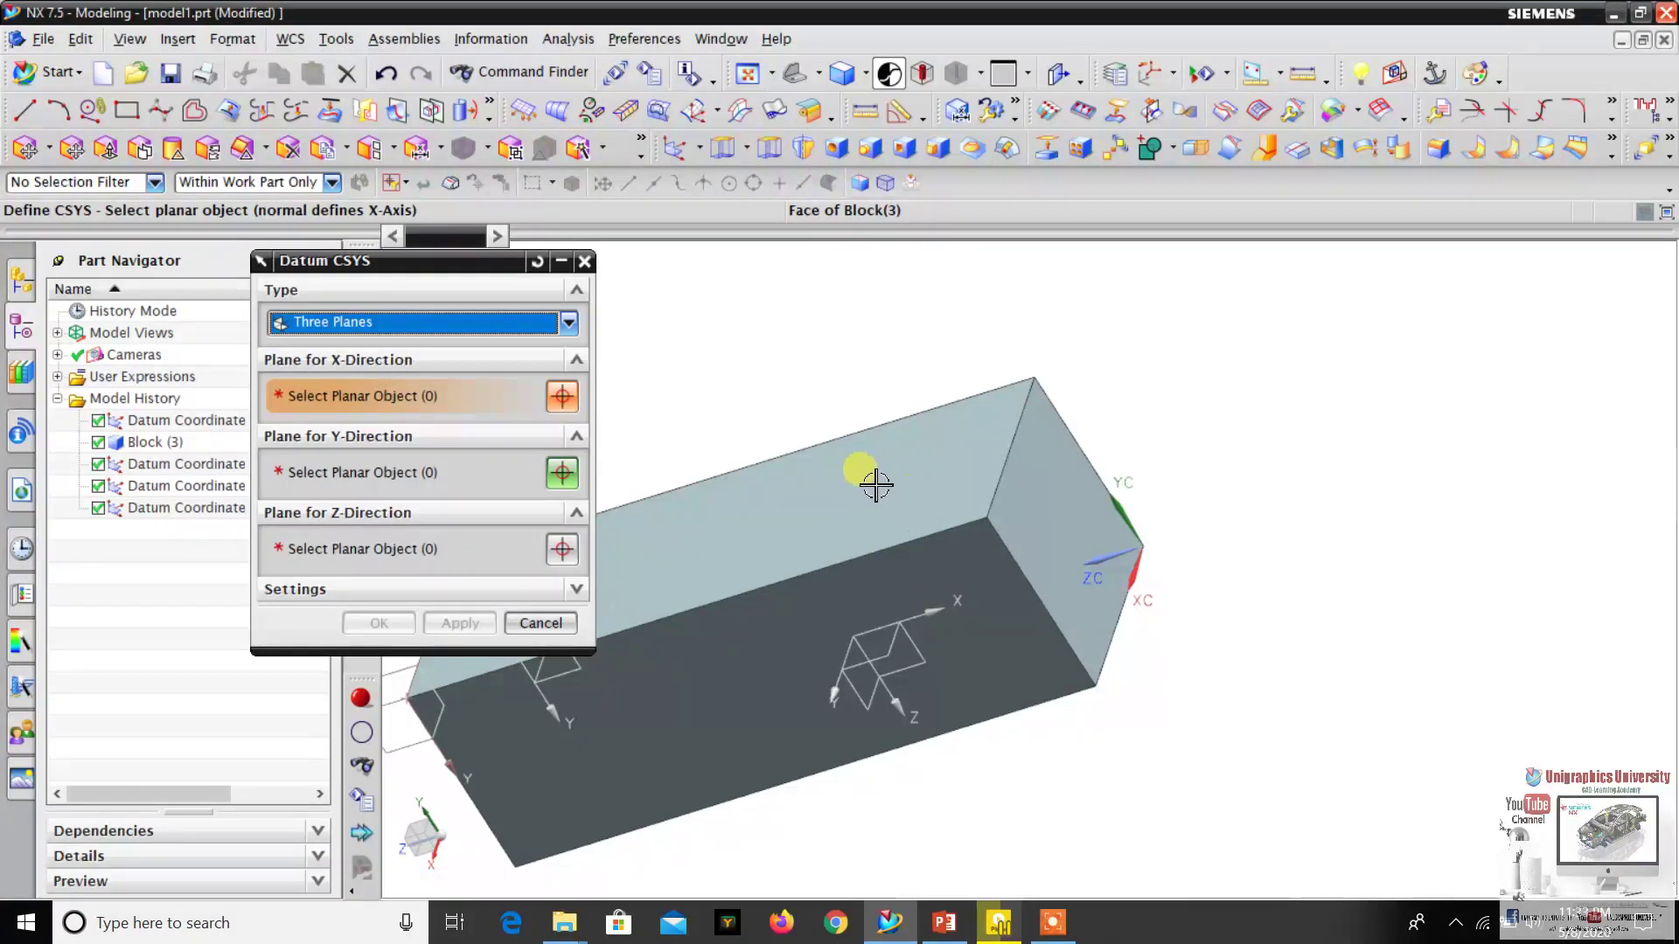
{"action": "middle_click_drag", "start_coordinate": [914, 469], "coordinate": [1045, 540]}
{"action": "scroll", "coordinate": [1046, 540], "scroll_direction": "up", "scroll_amount": 2}
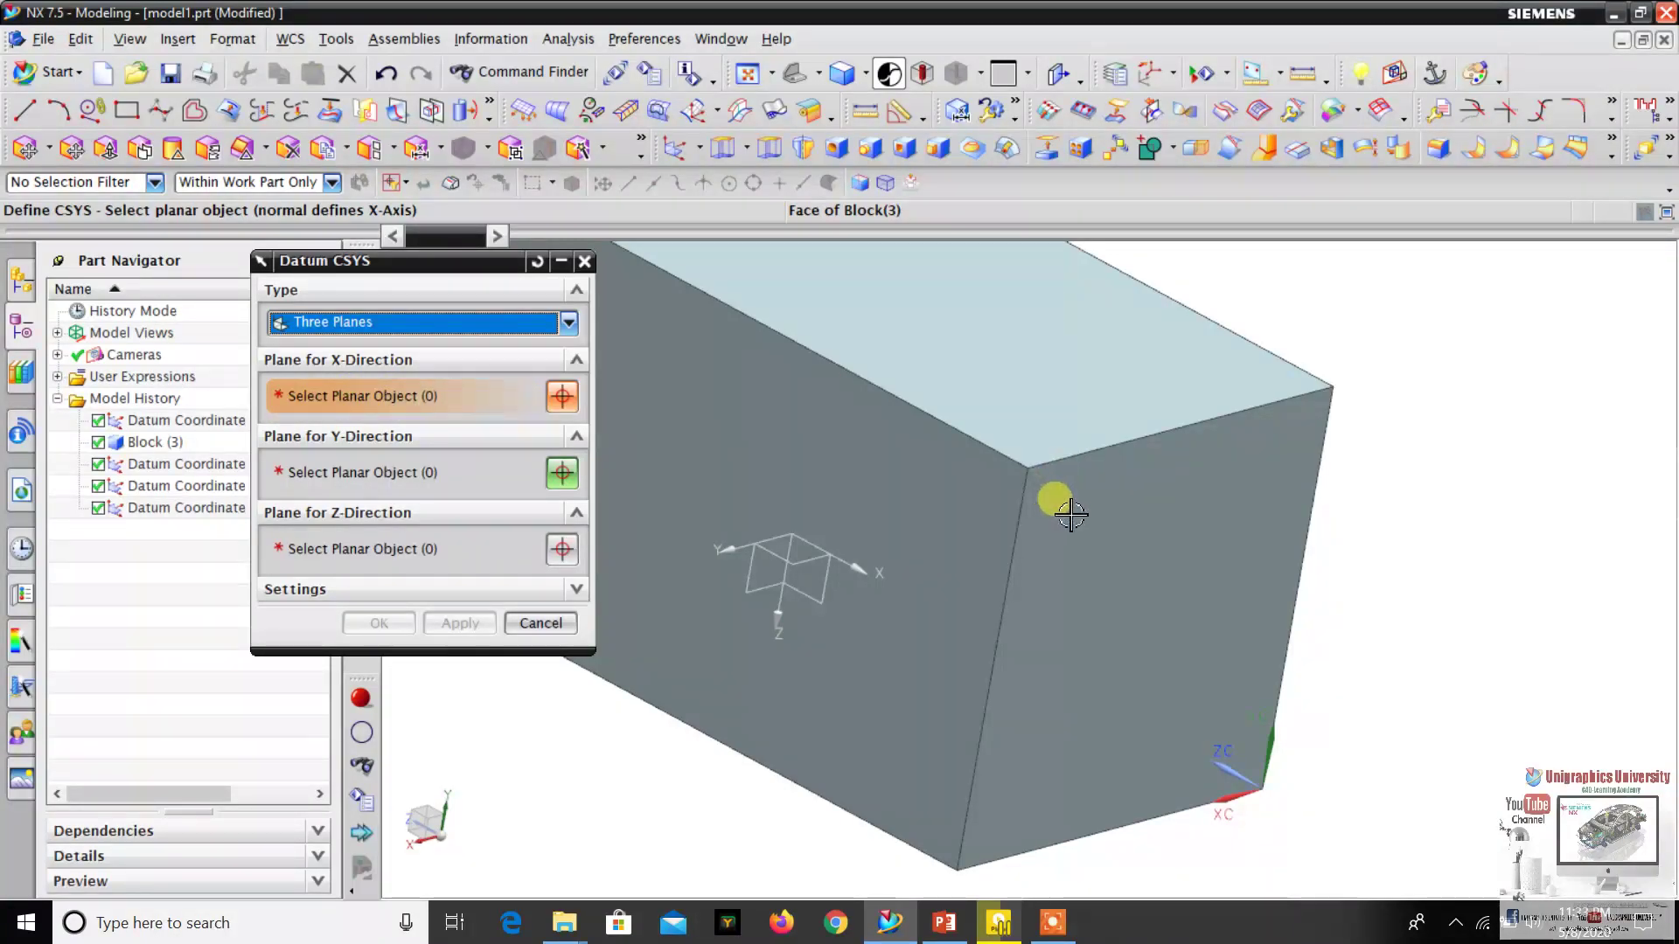
{"action": "left_click", "coordinate": [1070, 515]}
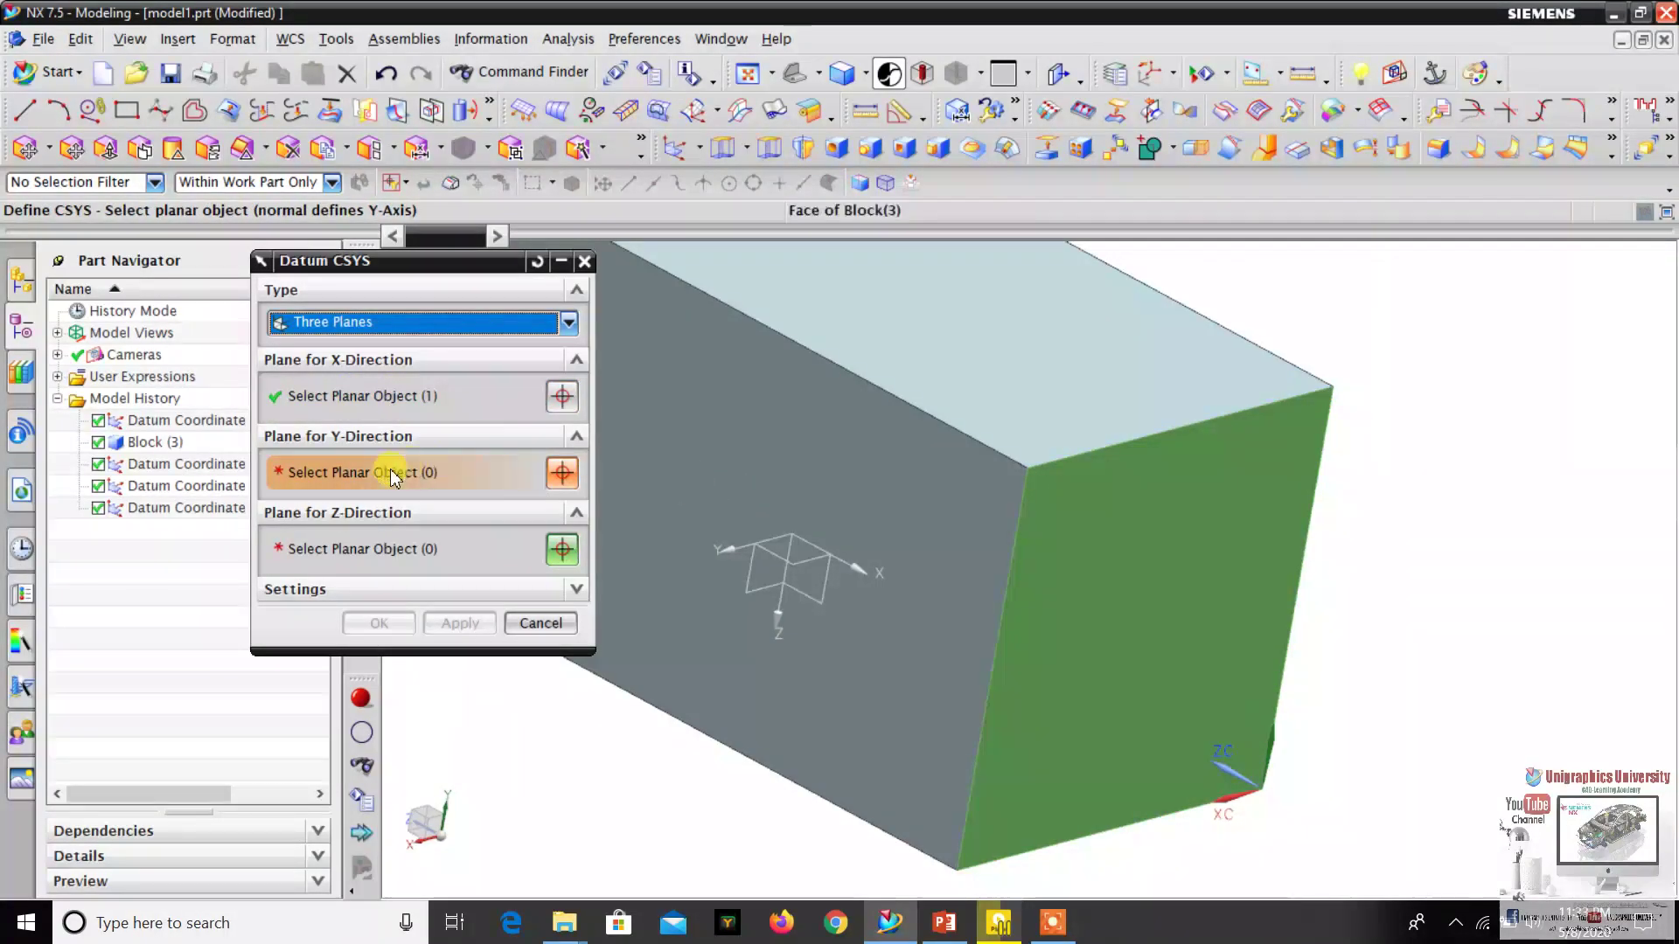
- Select the adjoining long side face as the Y-direction plane and the long upper face as the Z-direction plane
{"action": "left_click", "coordinate": [813, 446]}
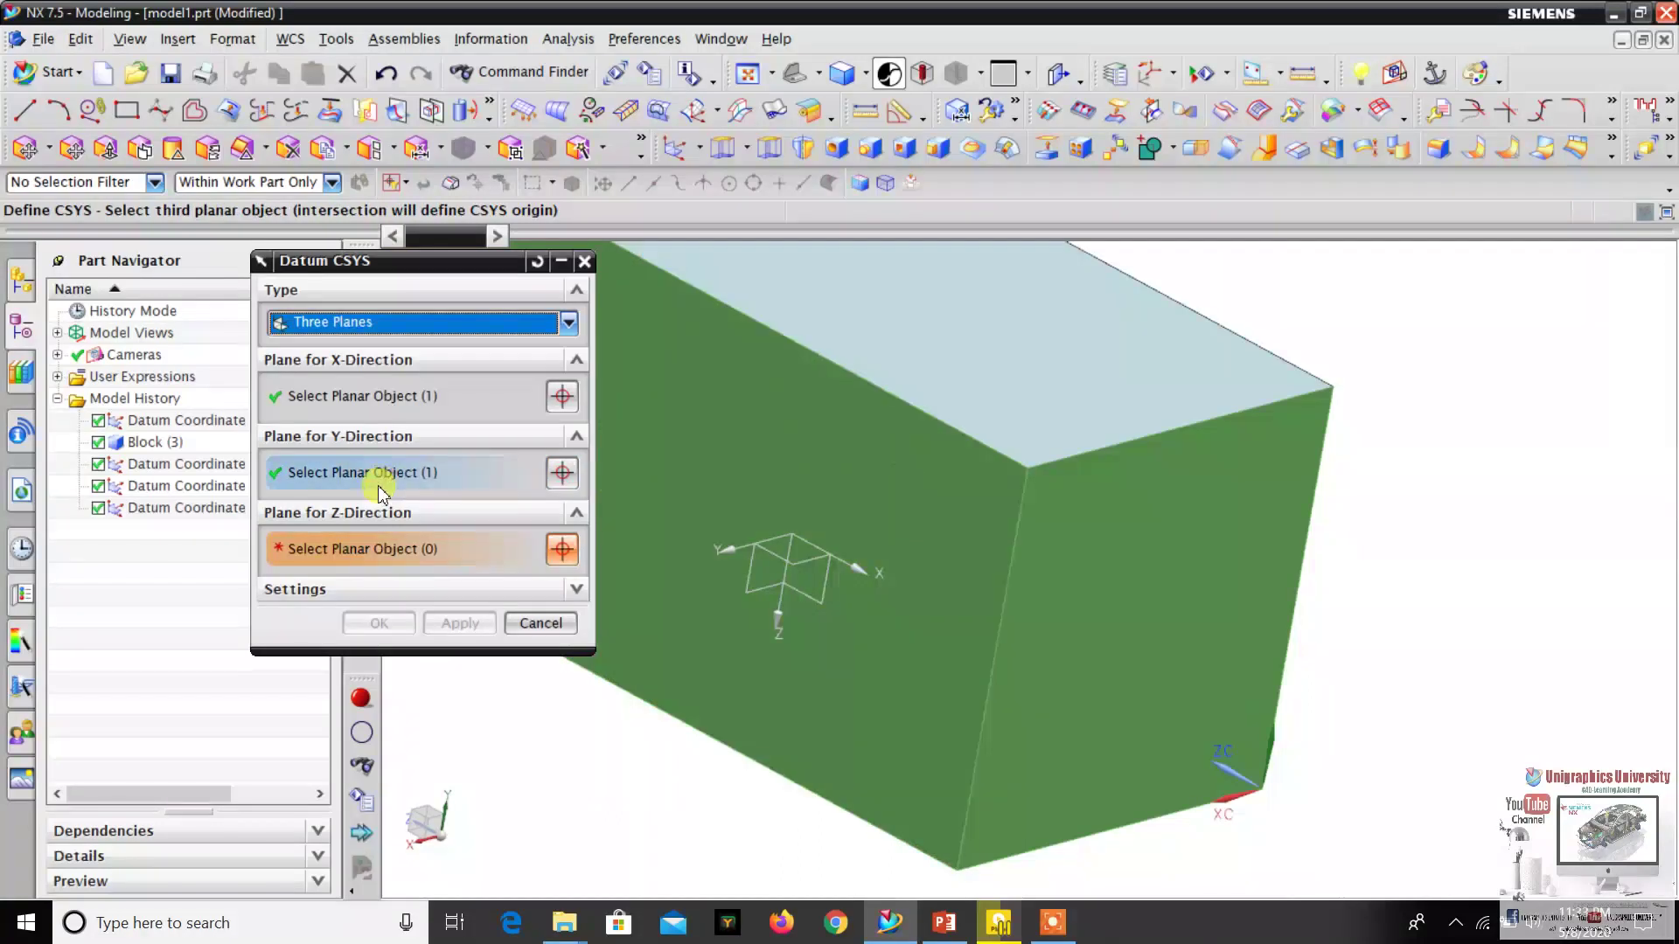
{"action": "scroll", "coordinate": [861, 481], "scroll_direction": "down", "scroll_amount": 4}
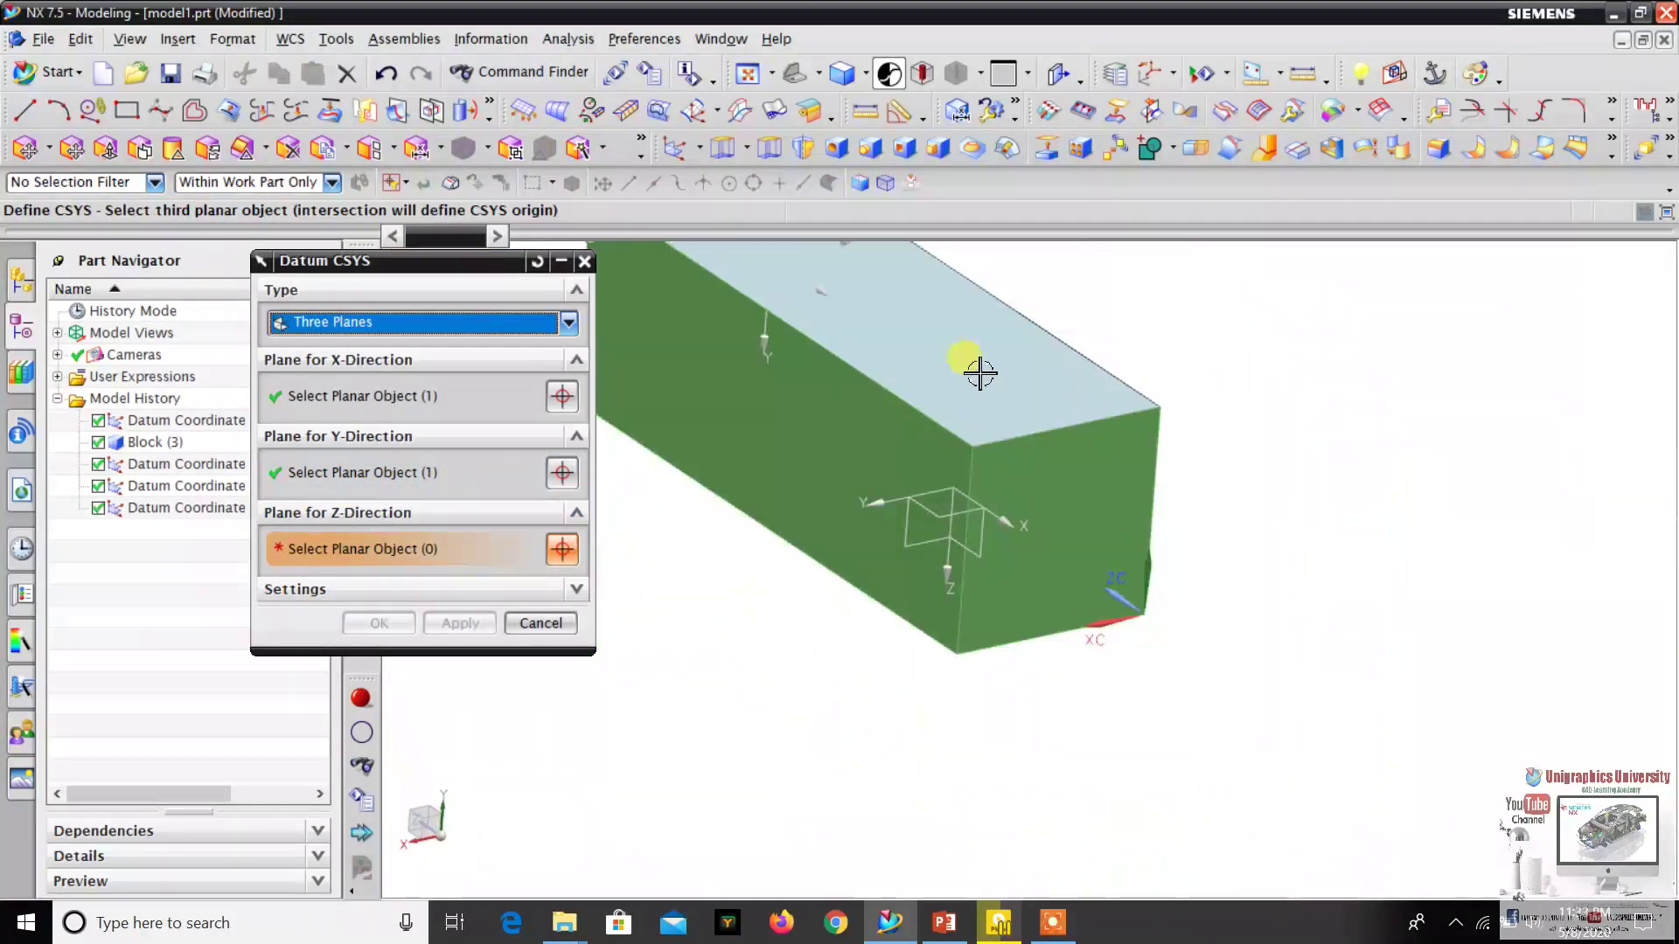
{"action": "left_click", "coordinate": [1041, 395]}
{"action": "scroll", "coordinate": [1049, 433], "scroll_direction": "up", "scroll_amount": 2}
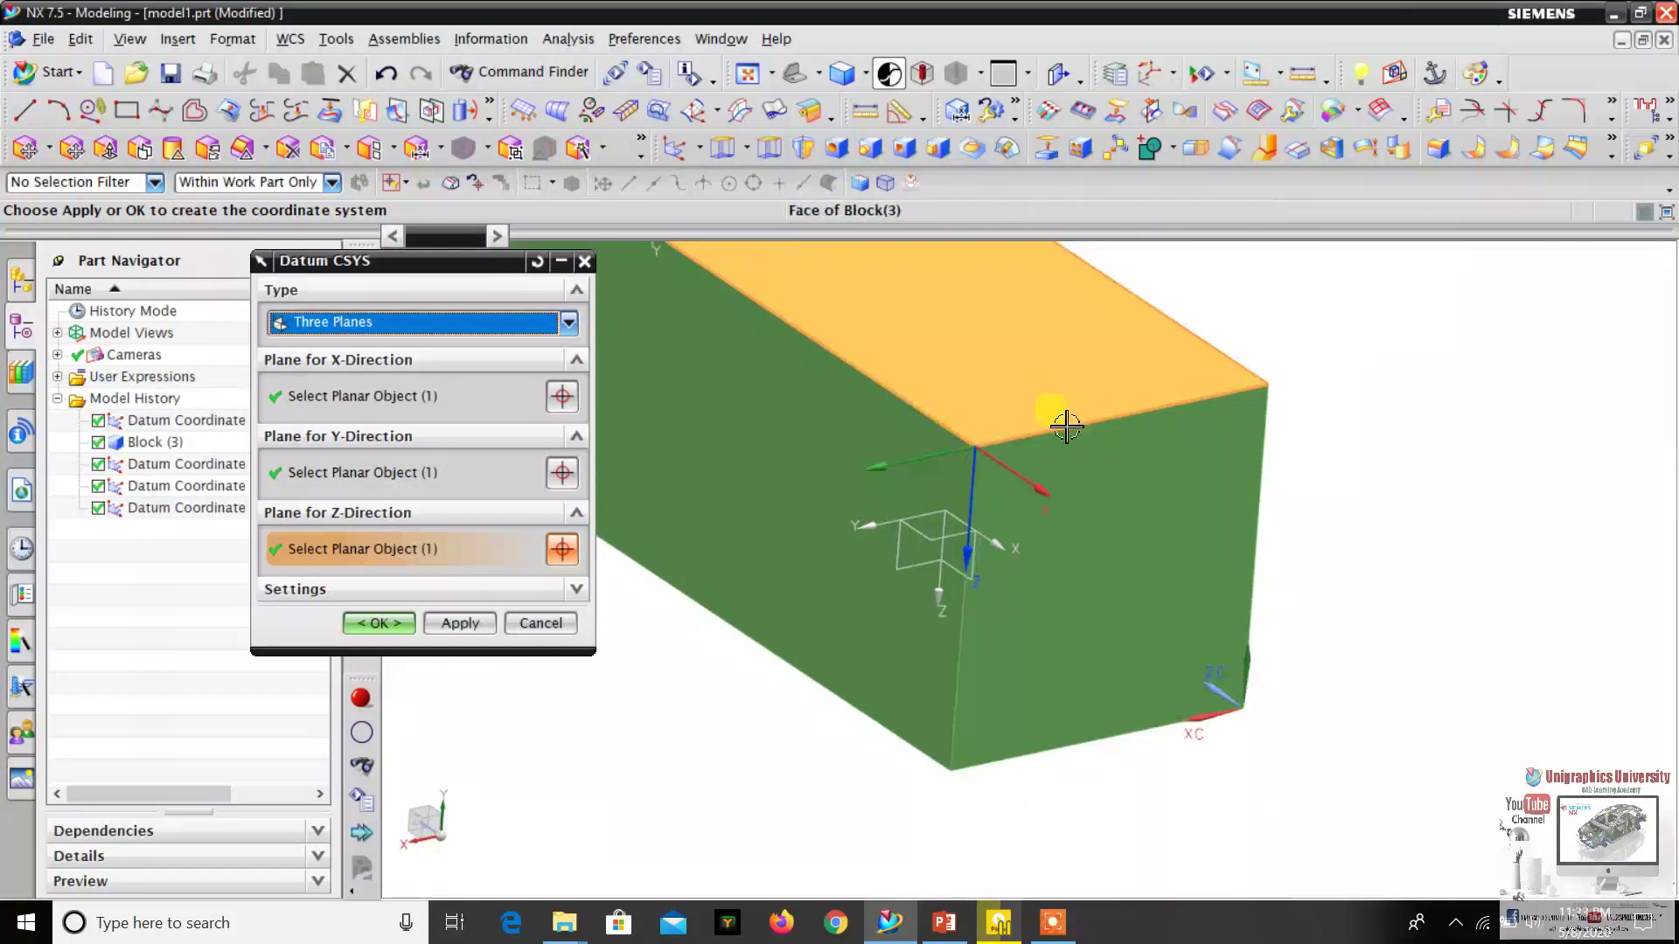
{"action": "mouse_move", "coordinate": [1006, 435]}
{"action": "middle_mouse_down"}
{"action": "mouse_move", "coordinate": [1020, 386]}
{"action": "mouse_move", "coordinate": [1027, 442]}
{"action": "middle_mouse_up"}
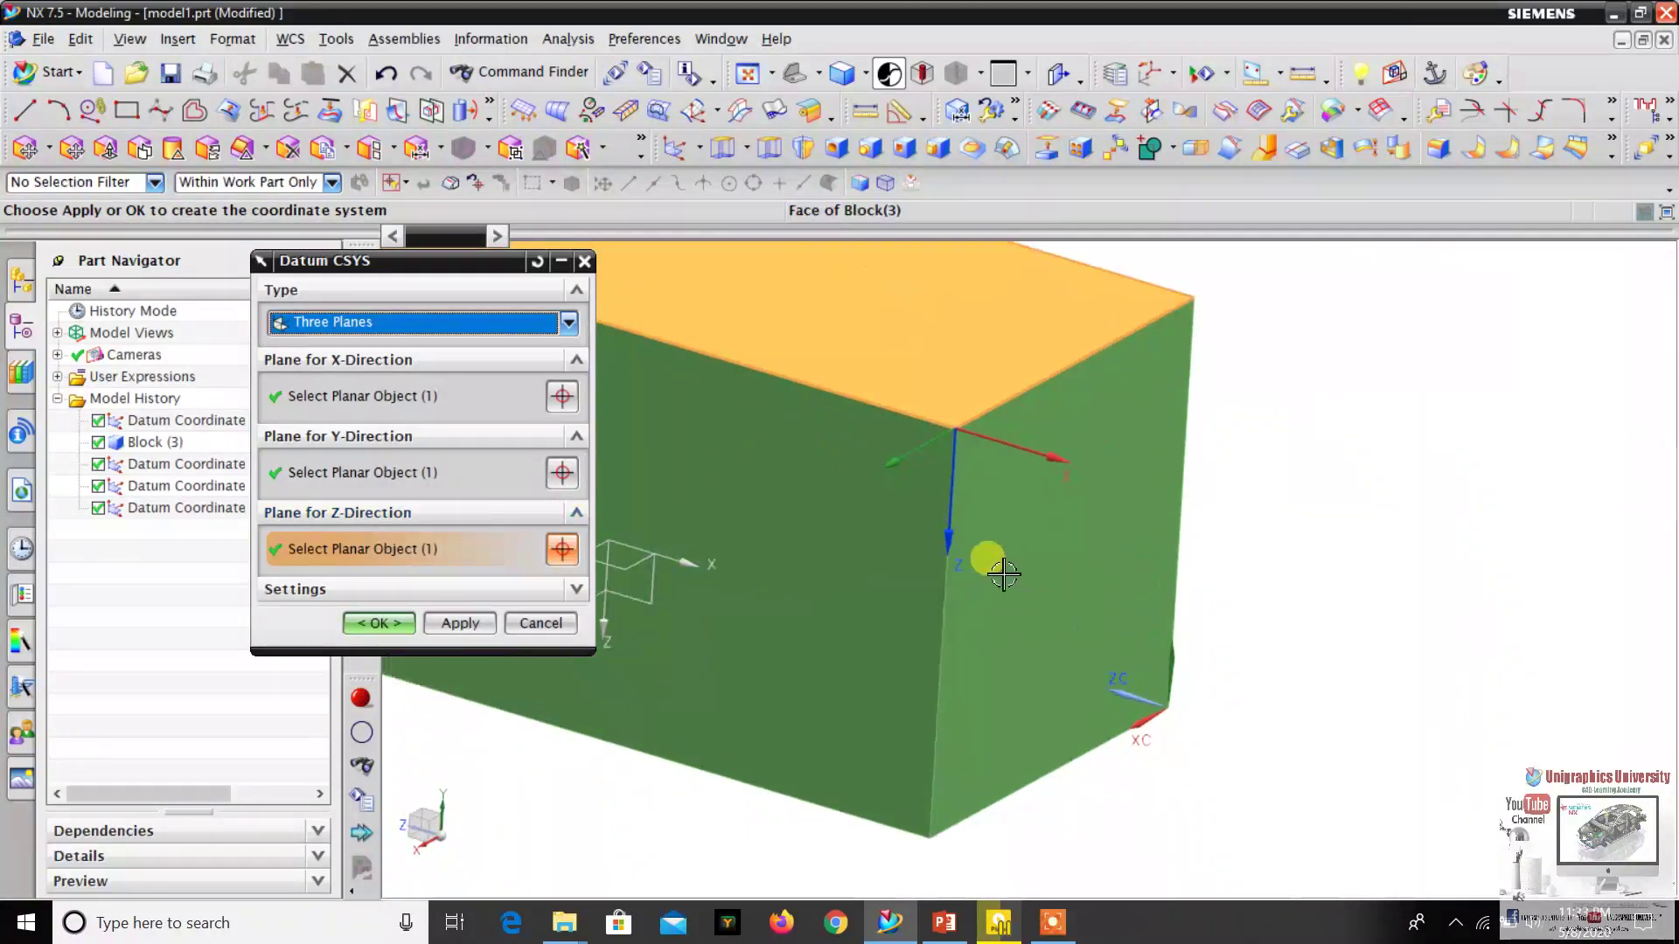
{"action": "middle_click_drag", "start_coordinate": [993, 562], "coordinate": [896, 512]}
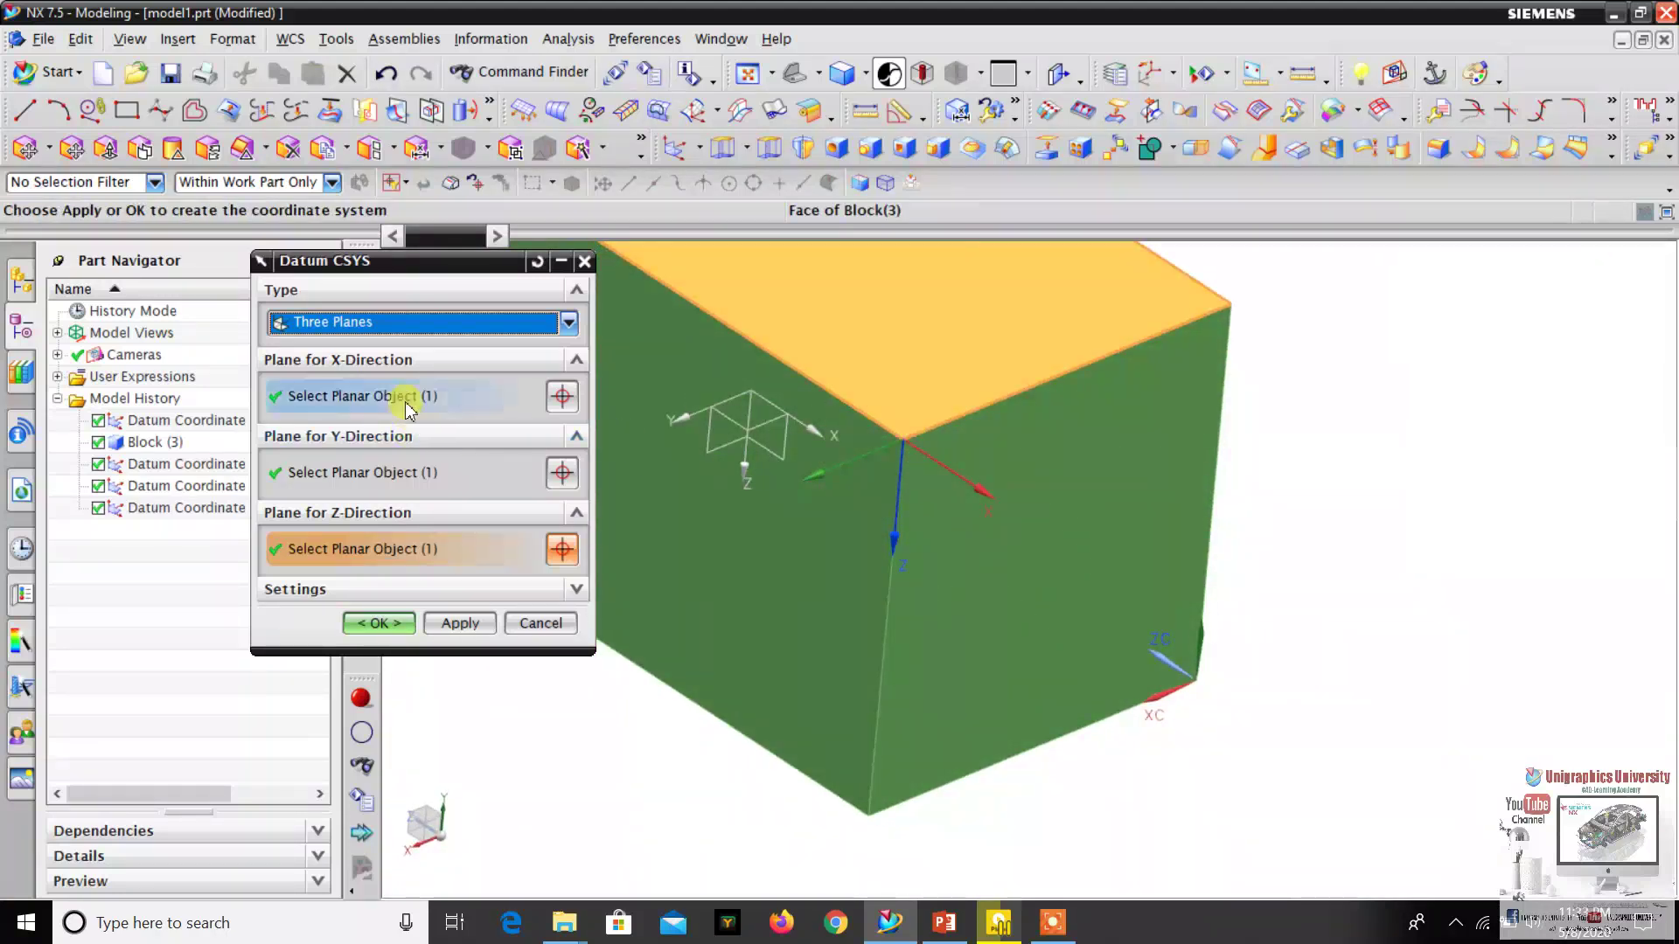
- Reset the Datum CSYS settings to the default Dynamic type and view the manipulator at the WCS origin
{"action": "left_click", "coordinate": [537, 261]}
{"action": "scroll", "coordinate": [1008, 523], "scroll_direction": "down", "scroll_amount": 4}
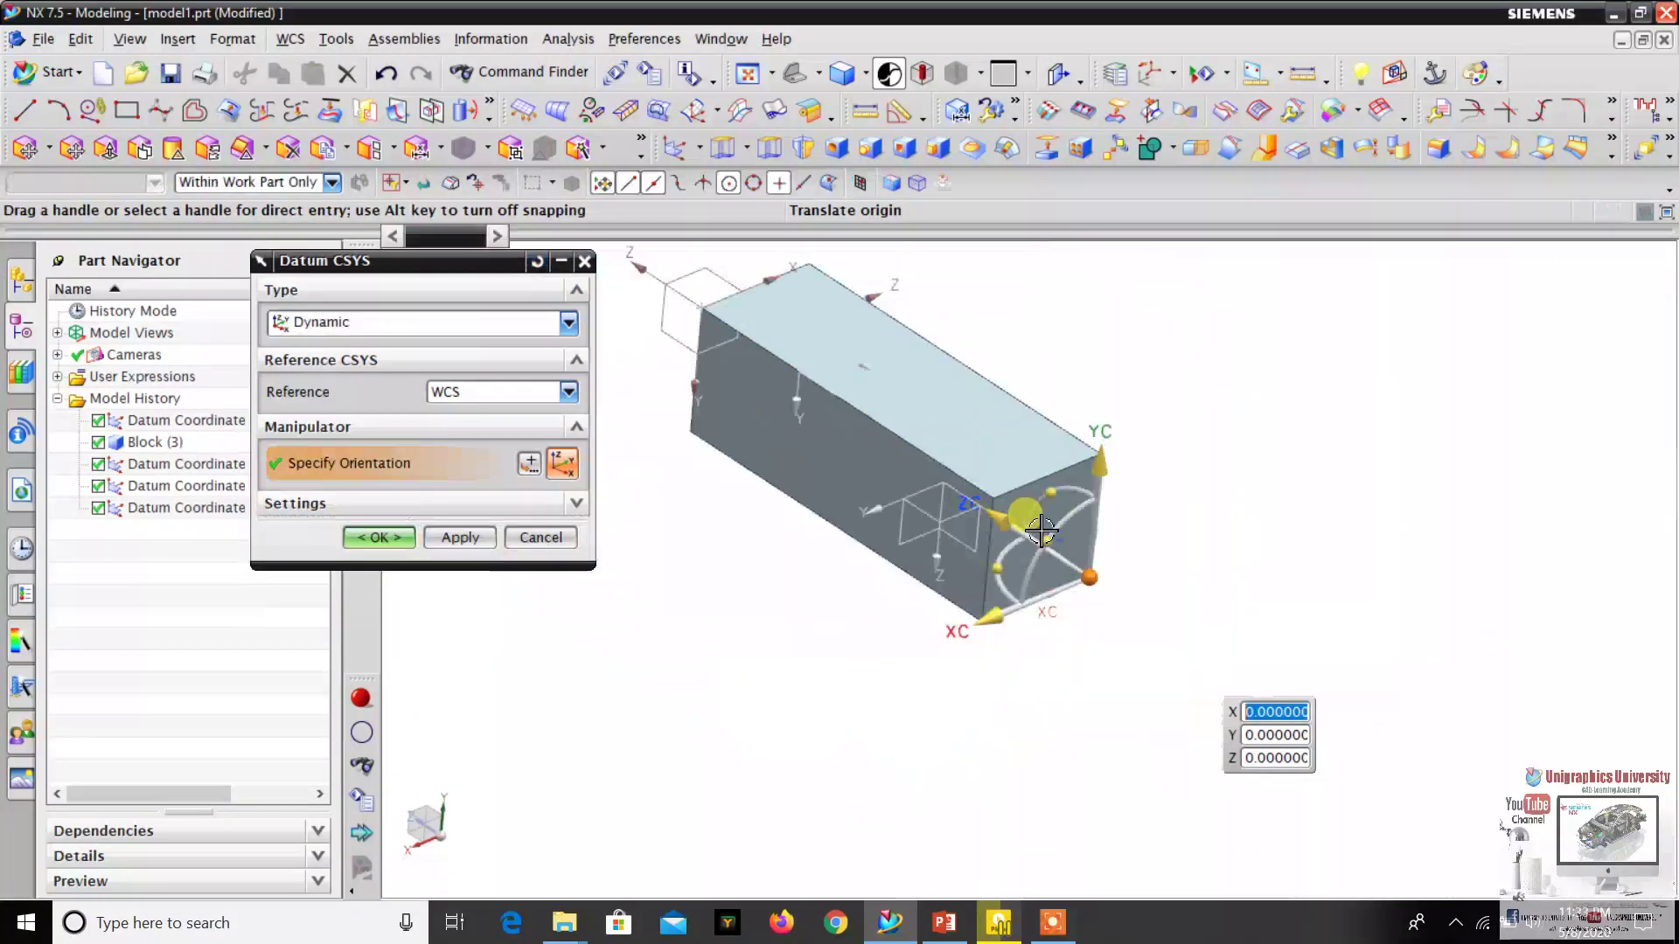
{"action": "scroll", "coordinate": [929, 611], "scroll_direction": "up", "scroll_amount": 1}
{"action": "middle_click_drag", "start_coordinate": [929, 611], "coordinate": [873, 576]}
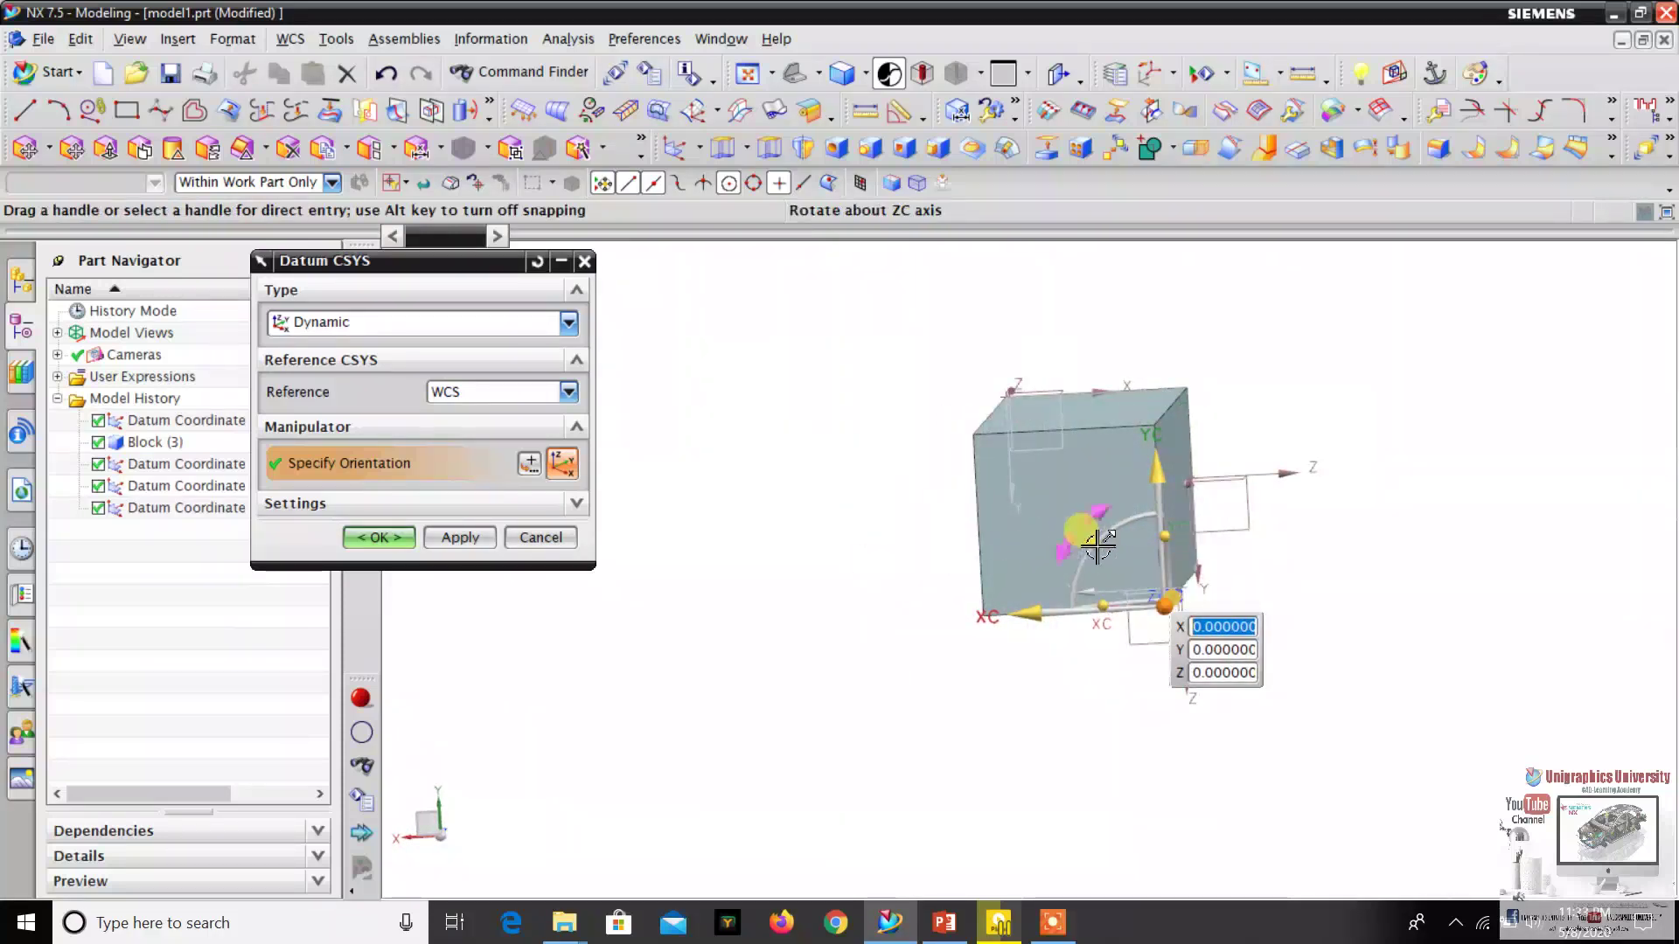
- Switch the Datum CSYS type to CSYS of Current View with the block's end face seen square-on
{"action": "scroll", "coordinate": [971, 522], "scroll_direction": "up", "scroll_amount": 2}
{"action": "scroll", "coordinate": [848, 511], "scroll_direction": "down", "scroll_amount": 3}
{"action": "key", "text": "F8"}
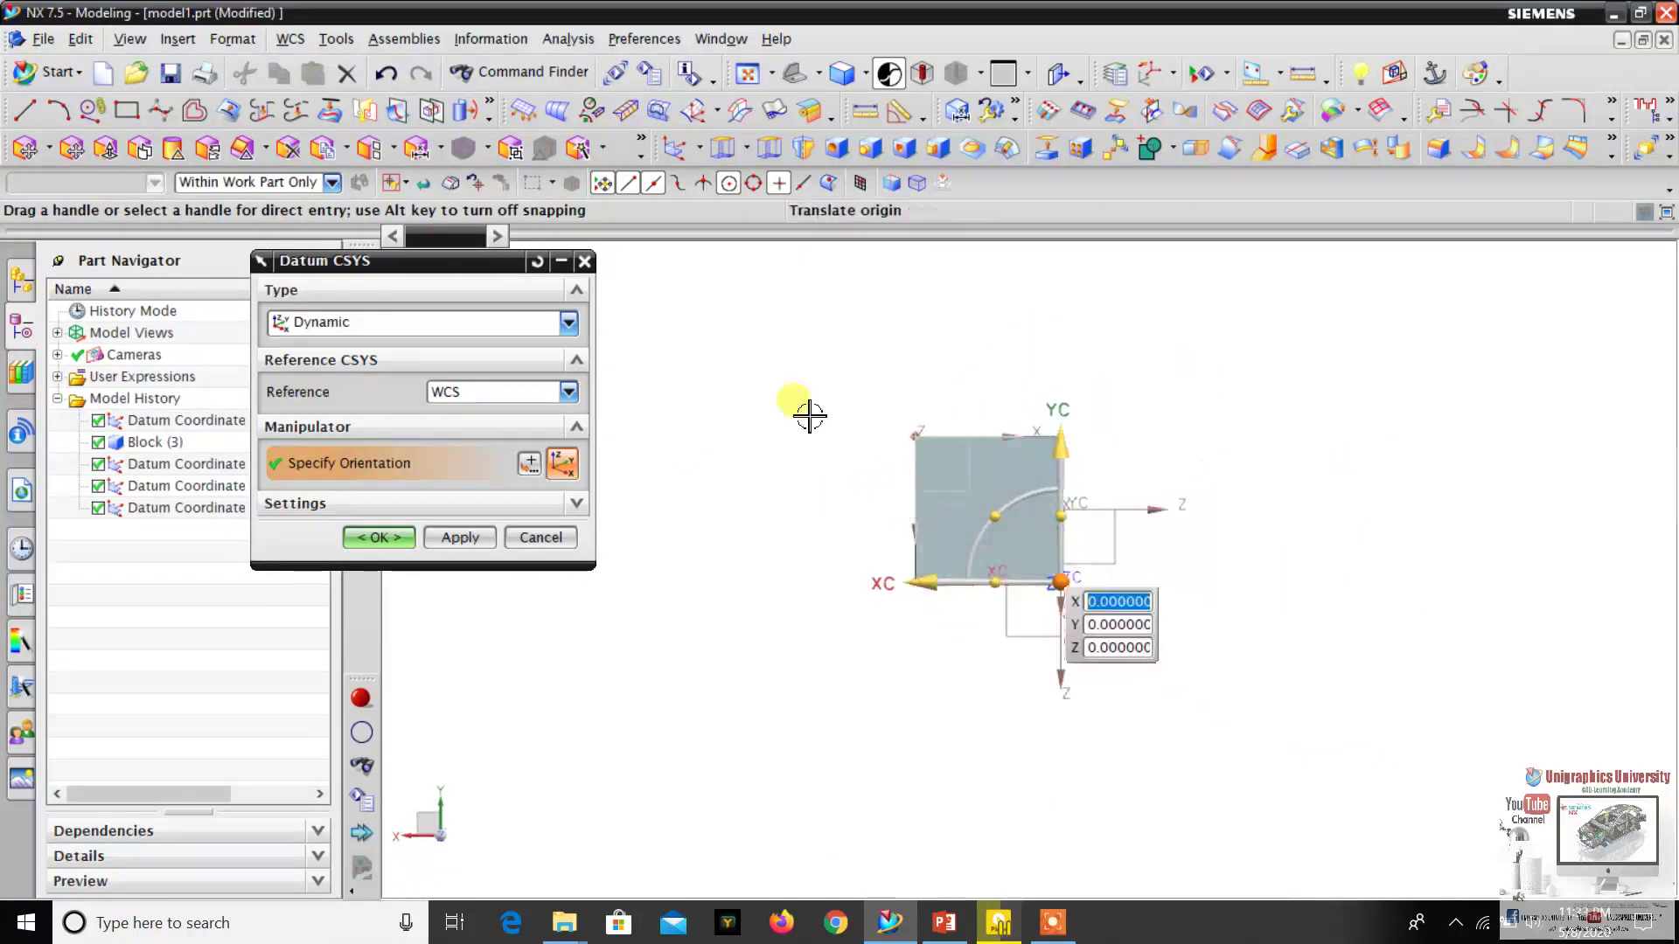
{"action": "scroll", "coordinate": [968, 519], "scroll_direction": "up", "scroll_amount": 3}
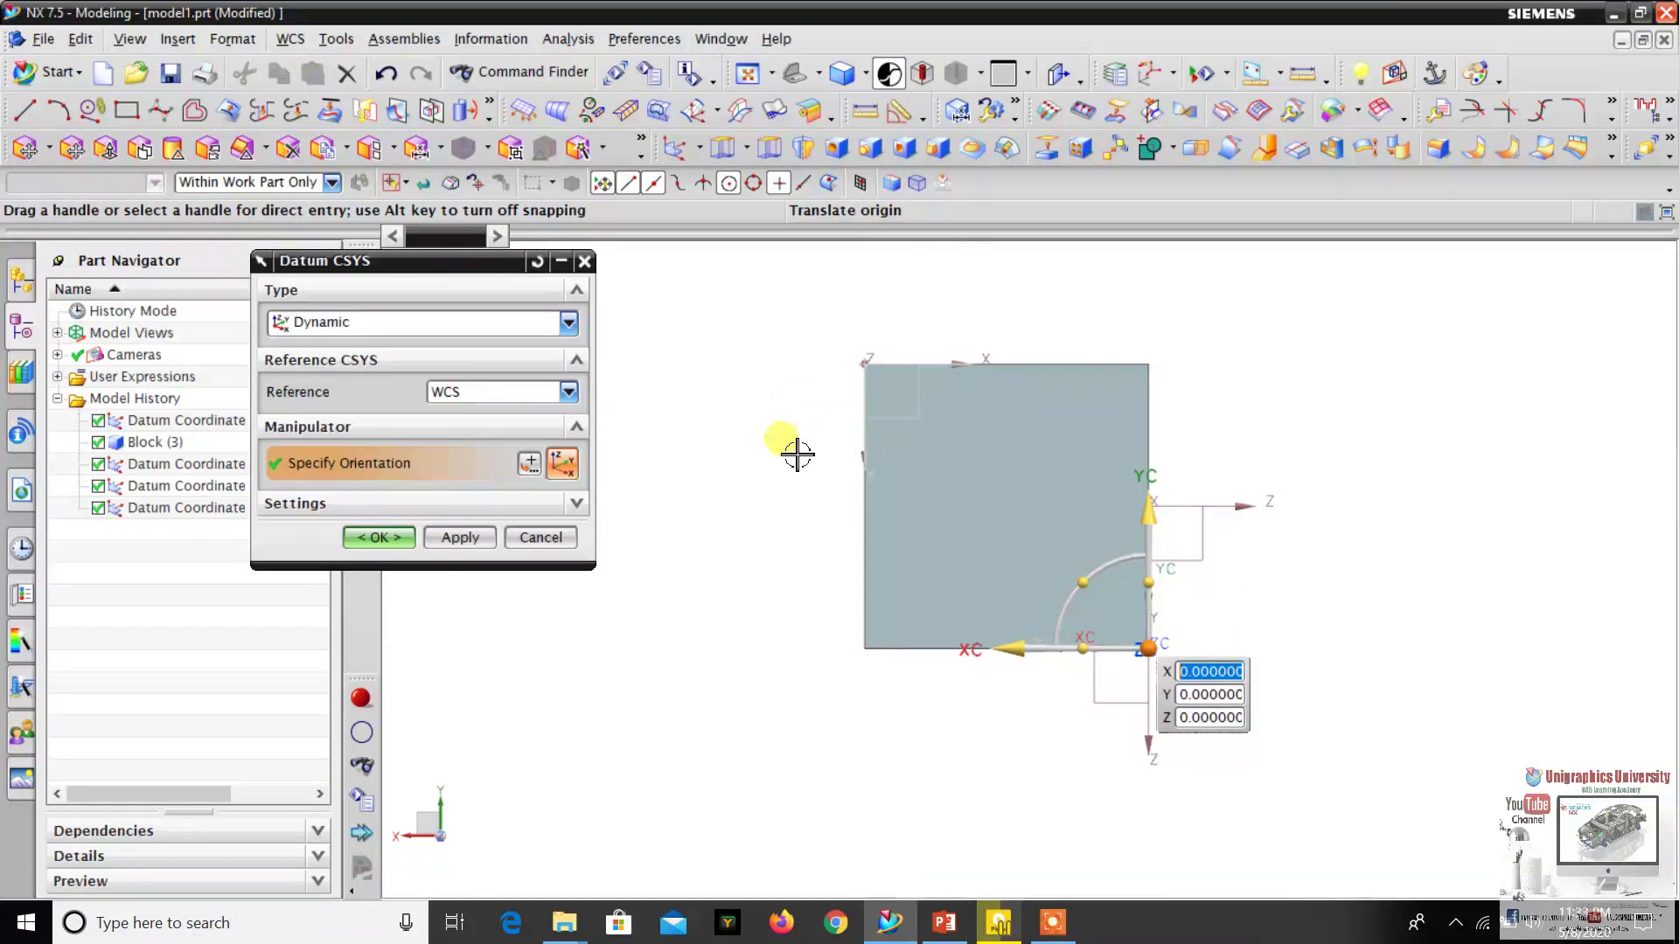
{"action": "mouse_move", "coordinate": [794, 449]}
{"action": "middle_mouse_down"}
{"action": "mouse_move", "coordinate": [929, 480]}
{"action": "mouse_move", "coordinate": [809, 468]}
{"action": "middle_mouse_up"}
{"action": "key", "text": "F8"}
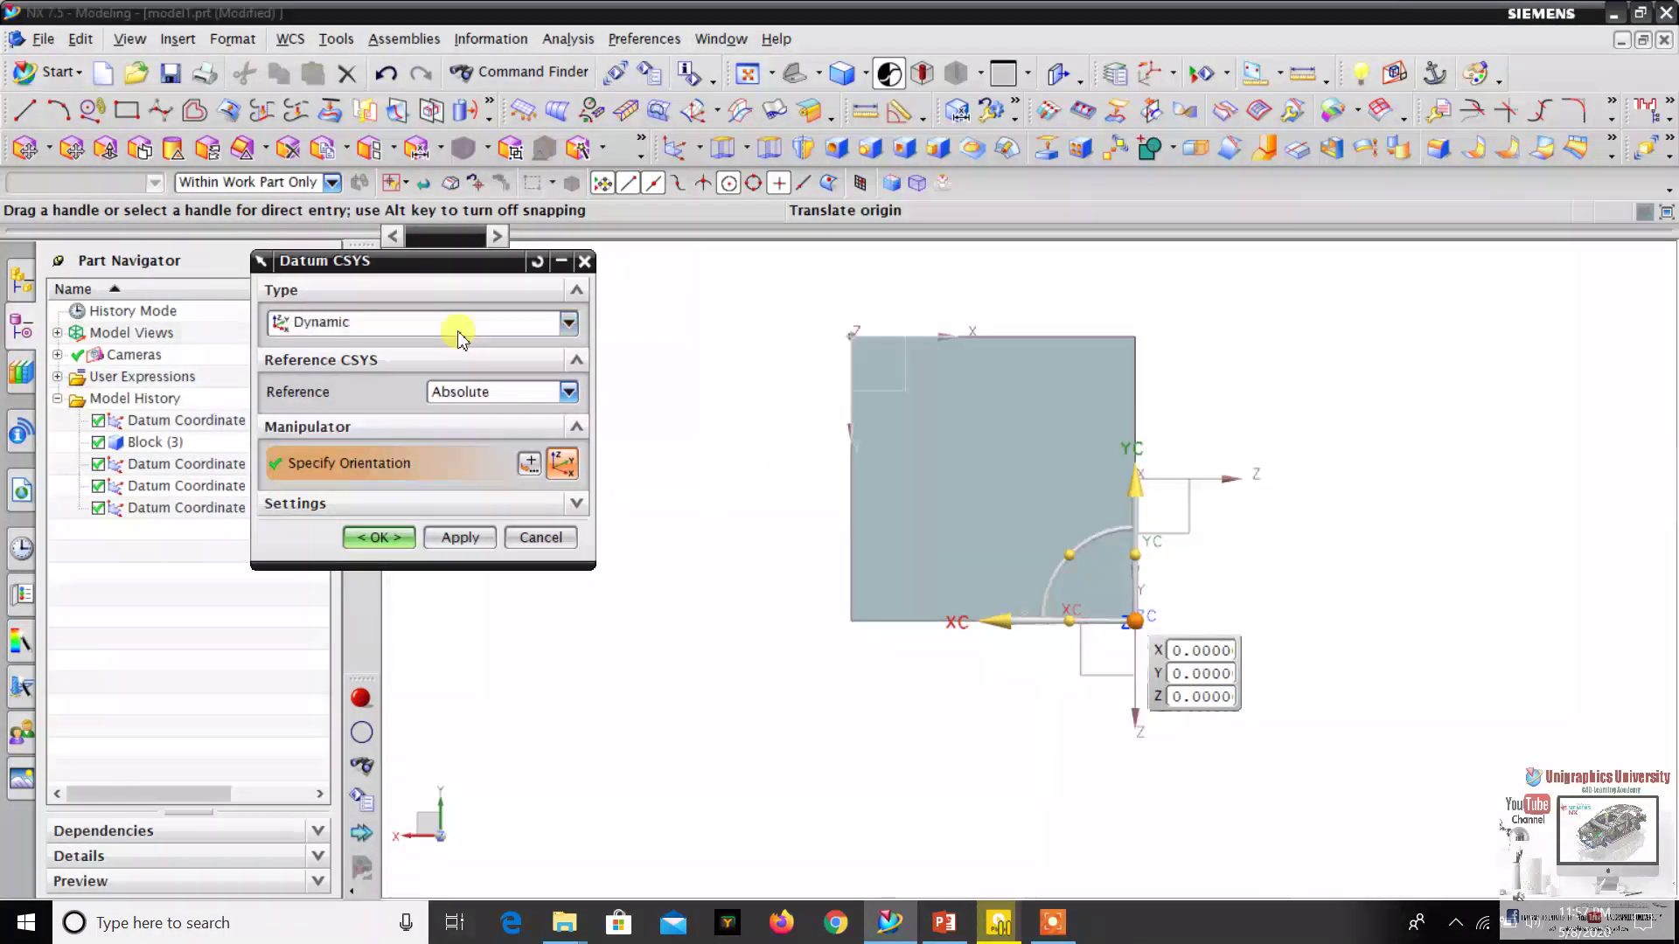
{"action": "left_click", "coordinate": [456, 326]}
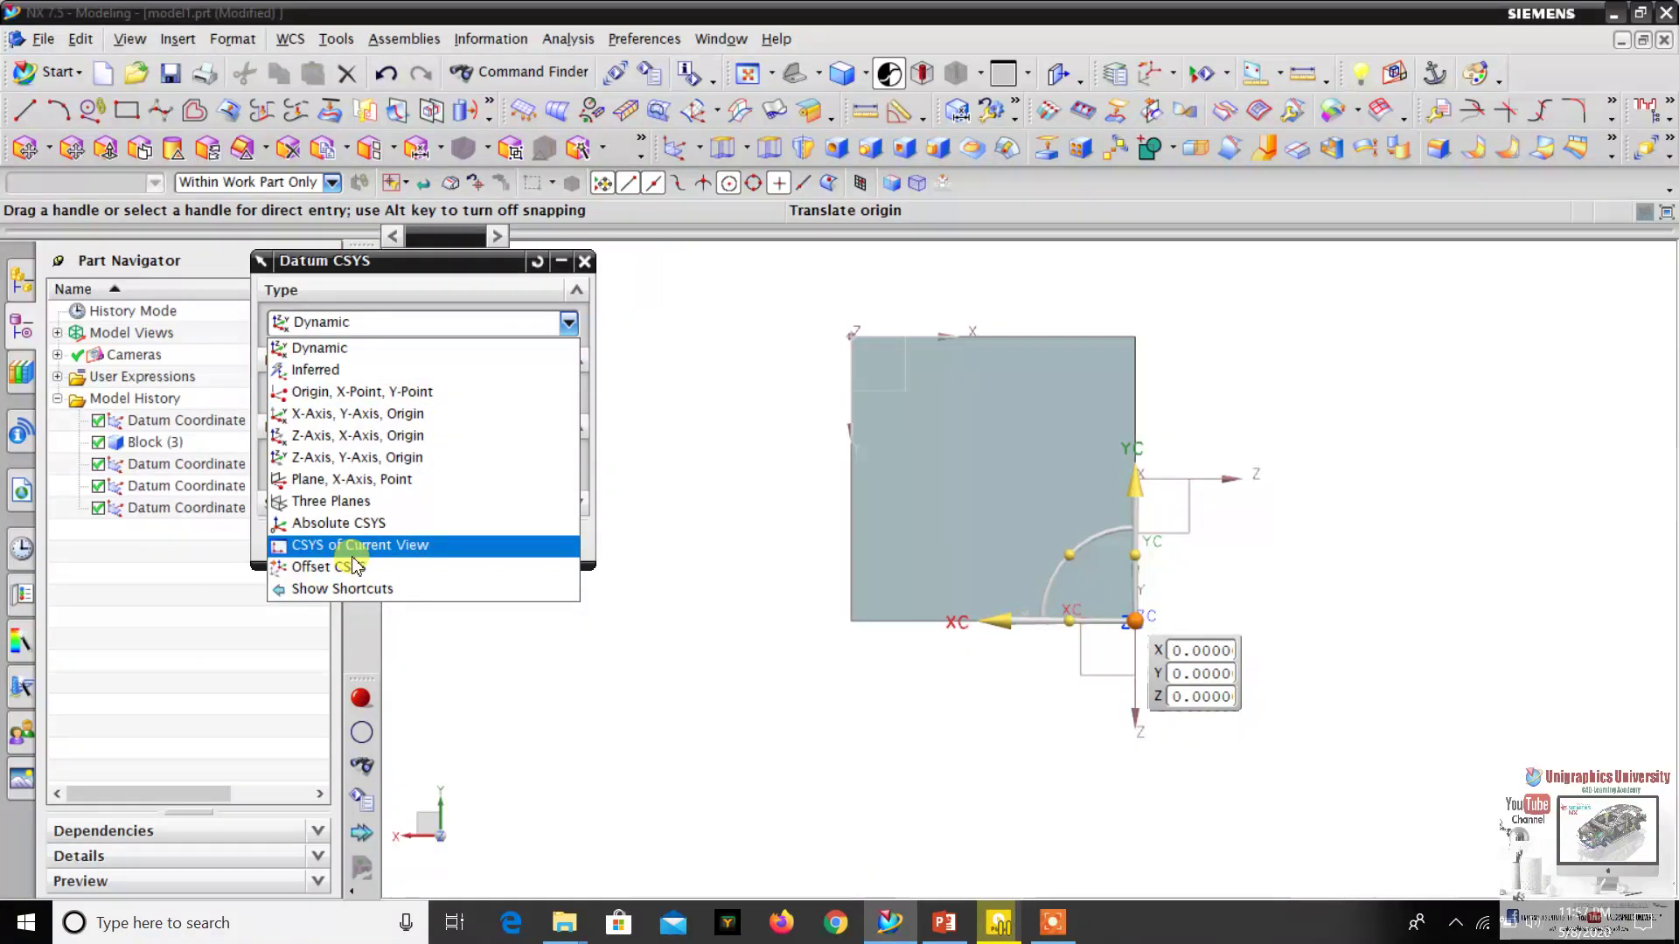
{"action": "left_click", "coordinate": [525, 546]}
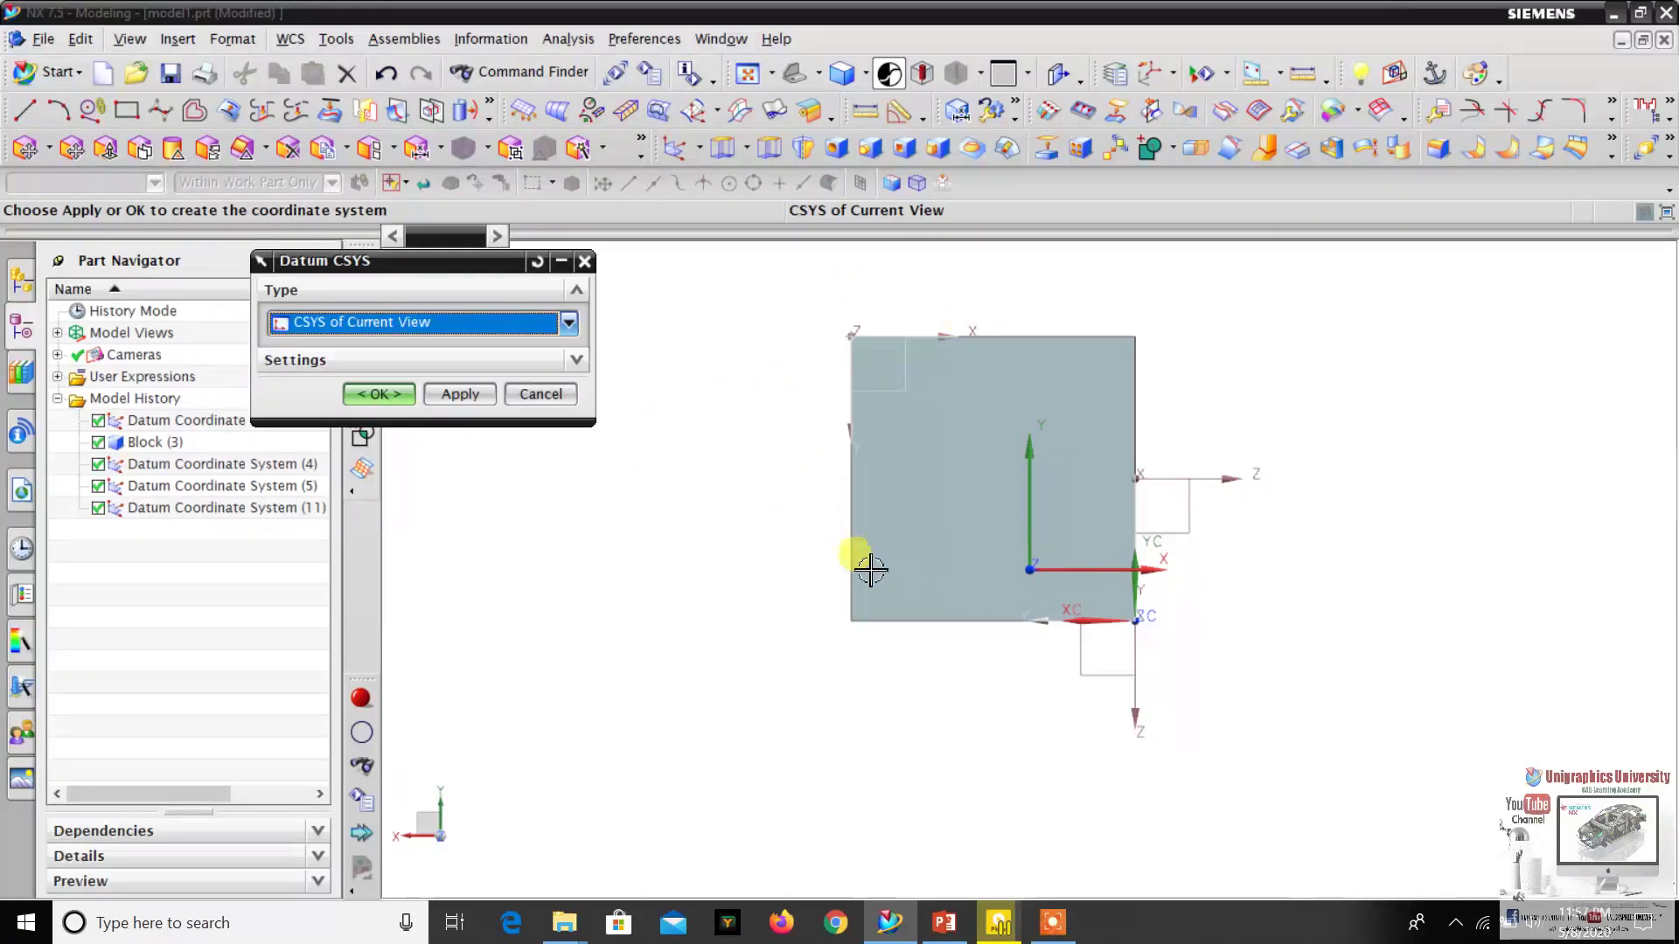
{"action": "left_click", "coordinate": [339, 323]}
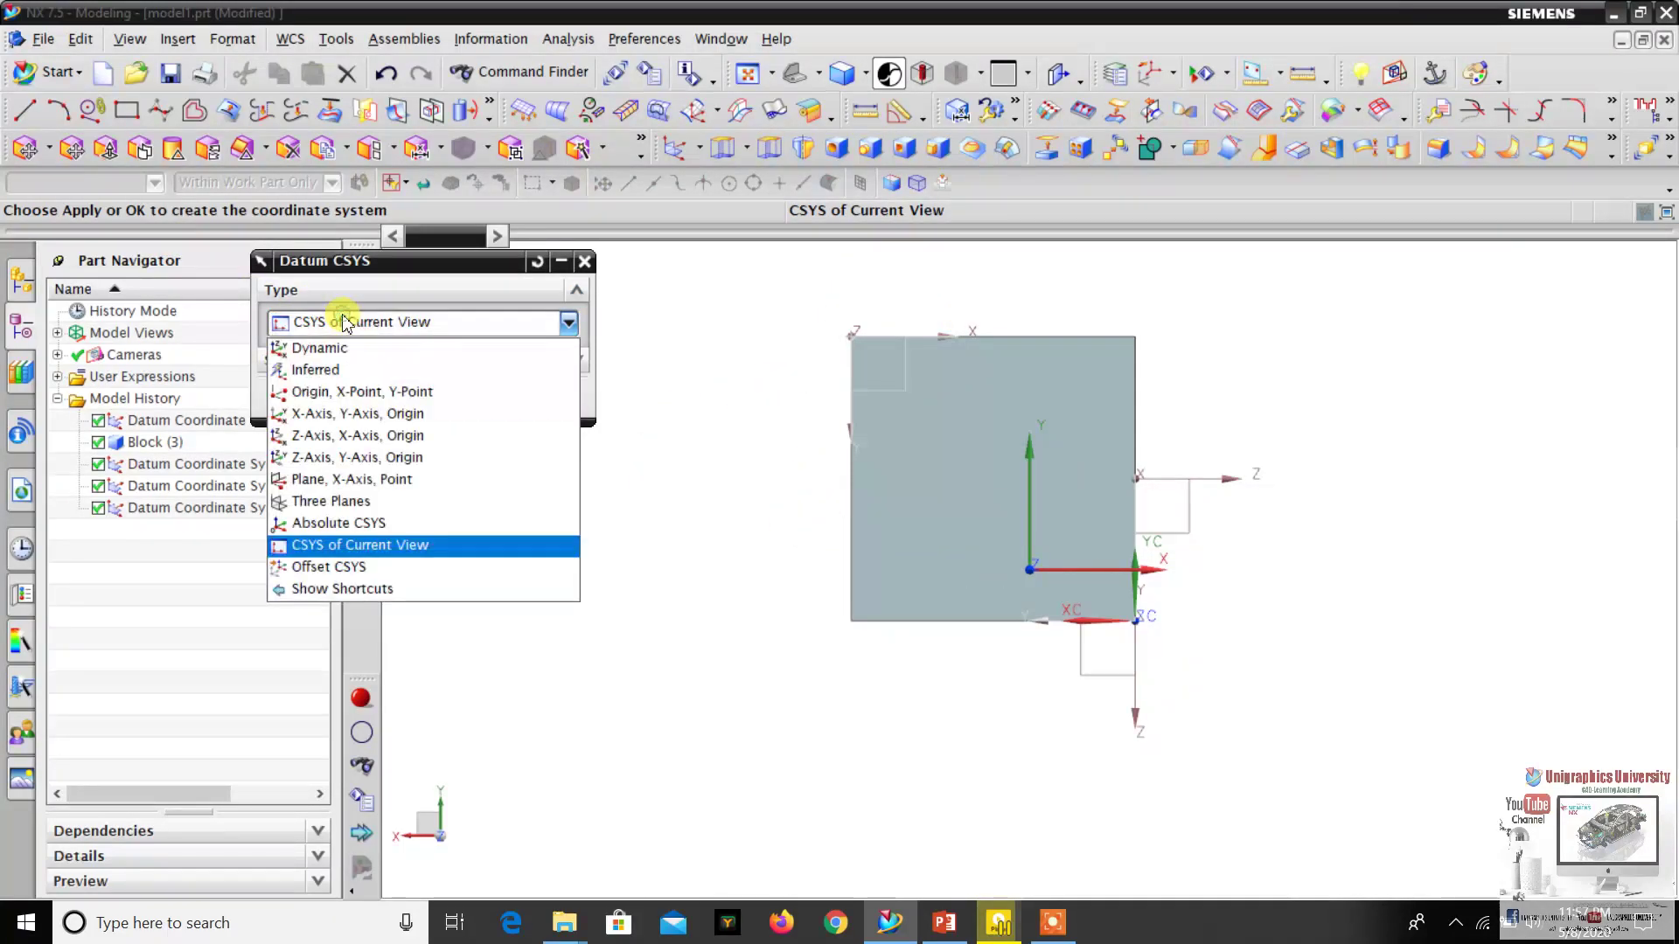
{"action": "left_click", "coordinate": [405, 555]}
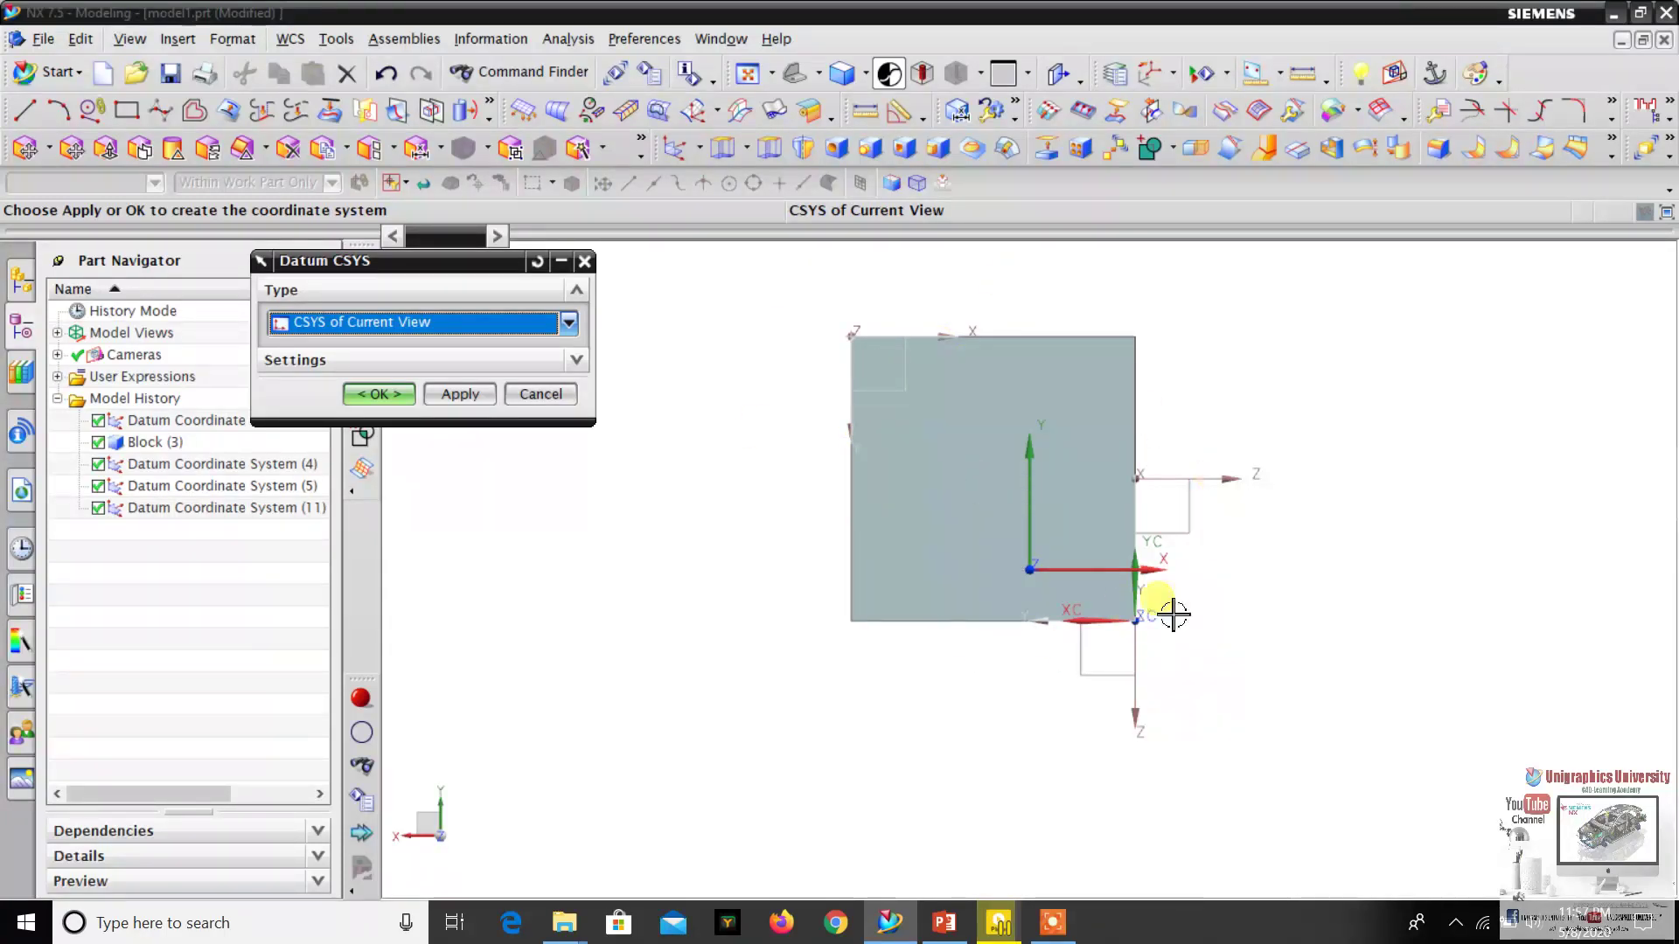
- Examine how the current-view CSYS preview sits relative to the block, both square-on and in a rotated view
{"action": "scroll", "coordinate": [936, 425], "scroll_direction": "down", "scroll_amount": 2}
{"action": "scroll", "coordinate": [883, 369], "scroll_direction": "up", "scroll_amount": 2}
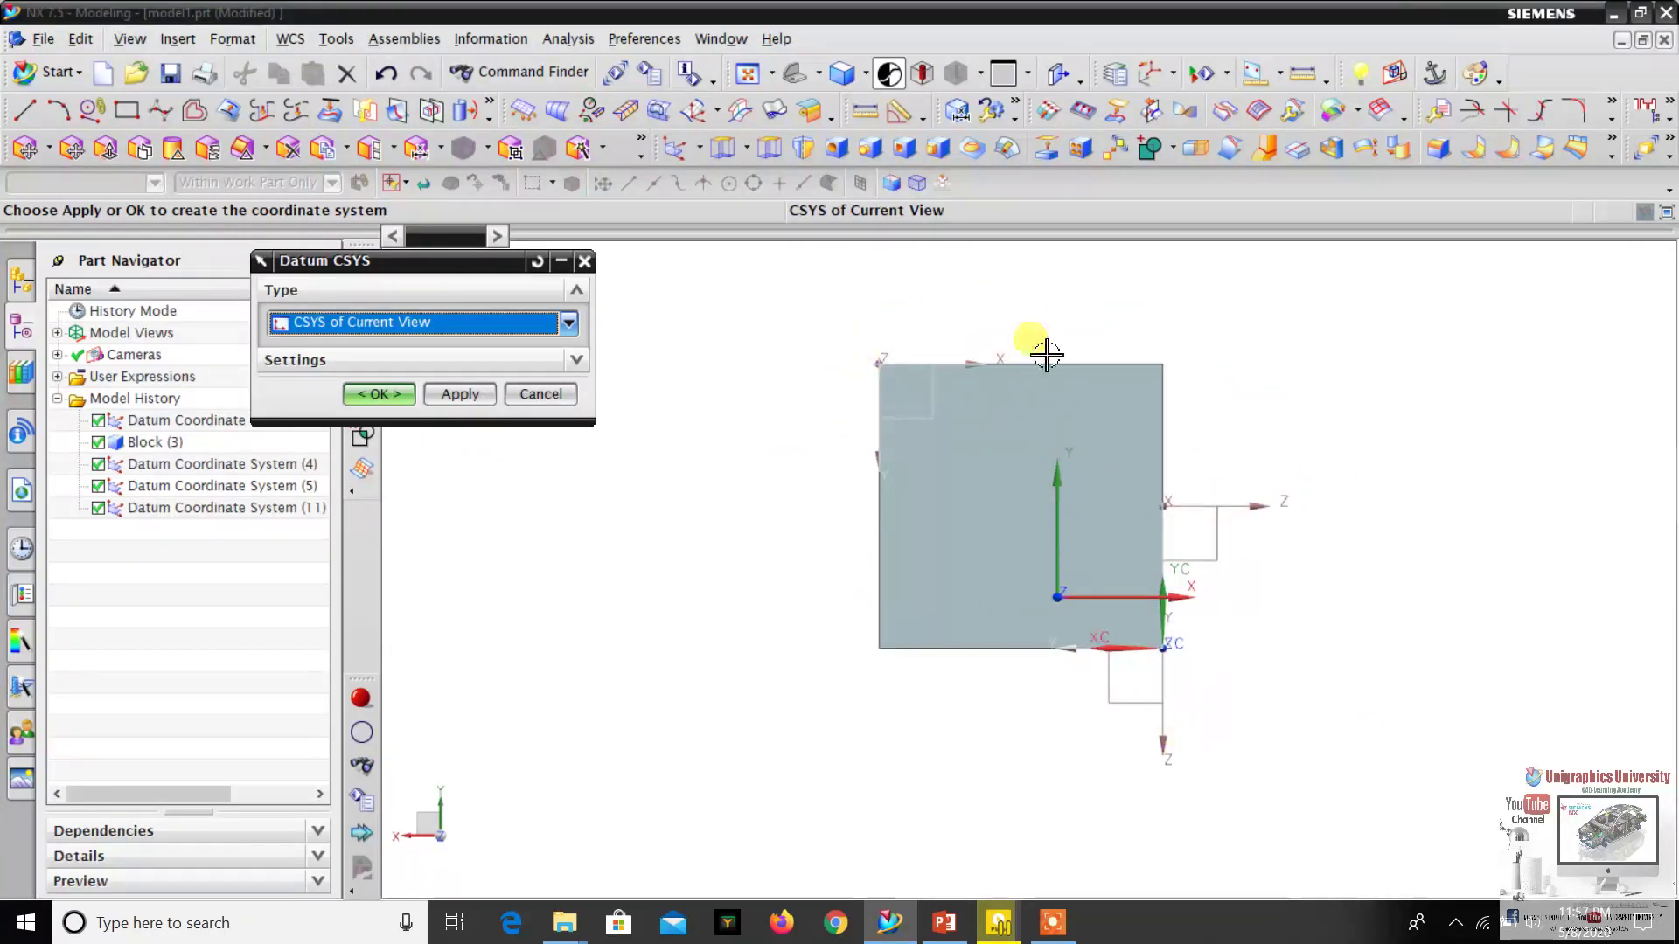
{"action": "scroll", "coordinate": [1004, 478], "scroll_direction": "down", "scroll_amount": 3}
{"action": "scroll", "coordinate": [1000, 477], "scroll_direction": "up", "scroll_amount": 6}
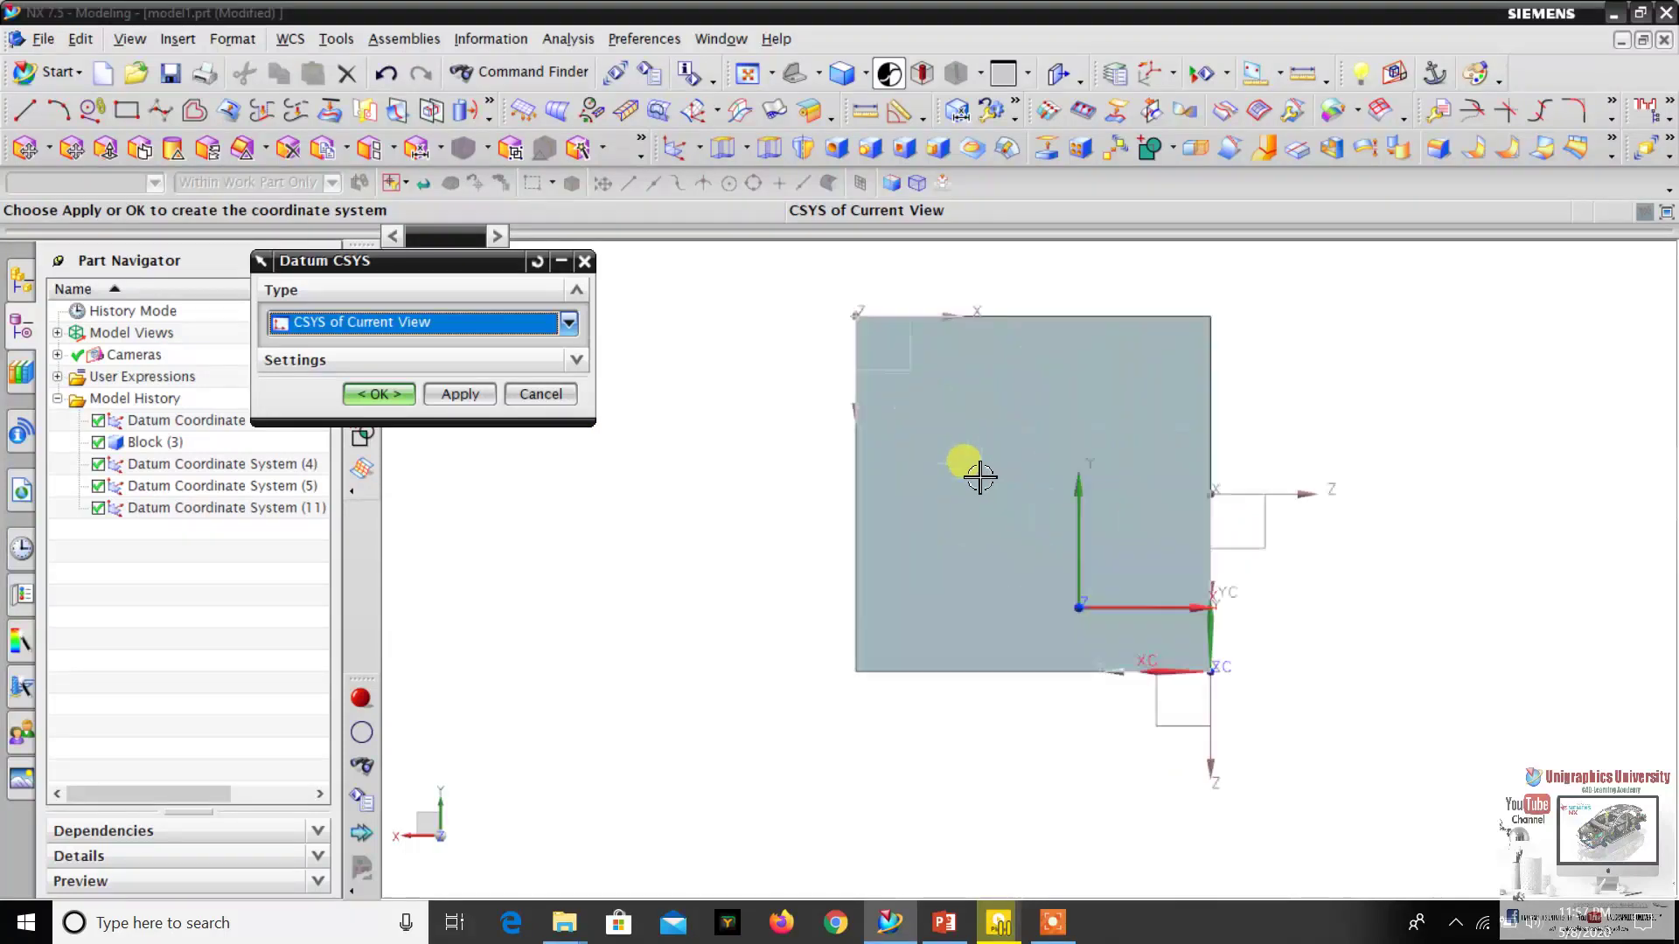
{"action": "scroll", "coordinate": [992, 474], "scroll_direction": "down", "scroll_amount": 4}
{"action": "scroll", "coordinate": [924, 470], "scroll_direction": "up", "scroll_amount": 2}
{"action": "left_click", "coordinate": [568, 322]}
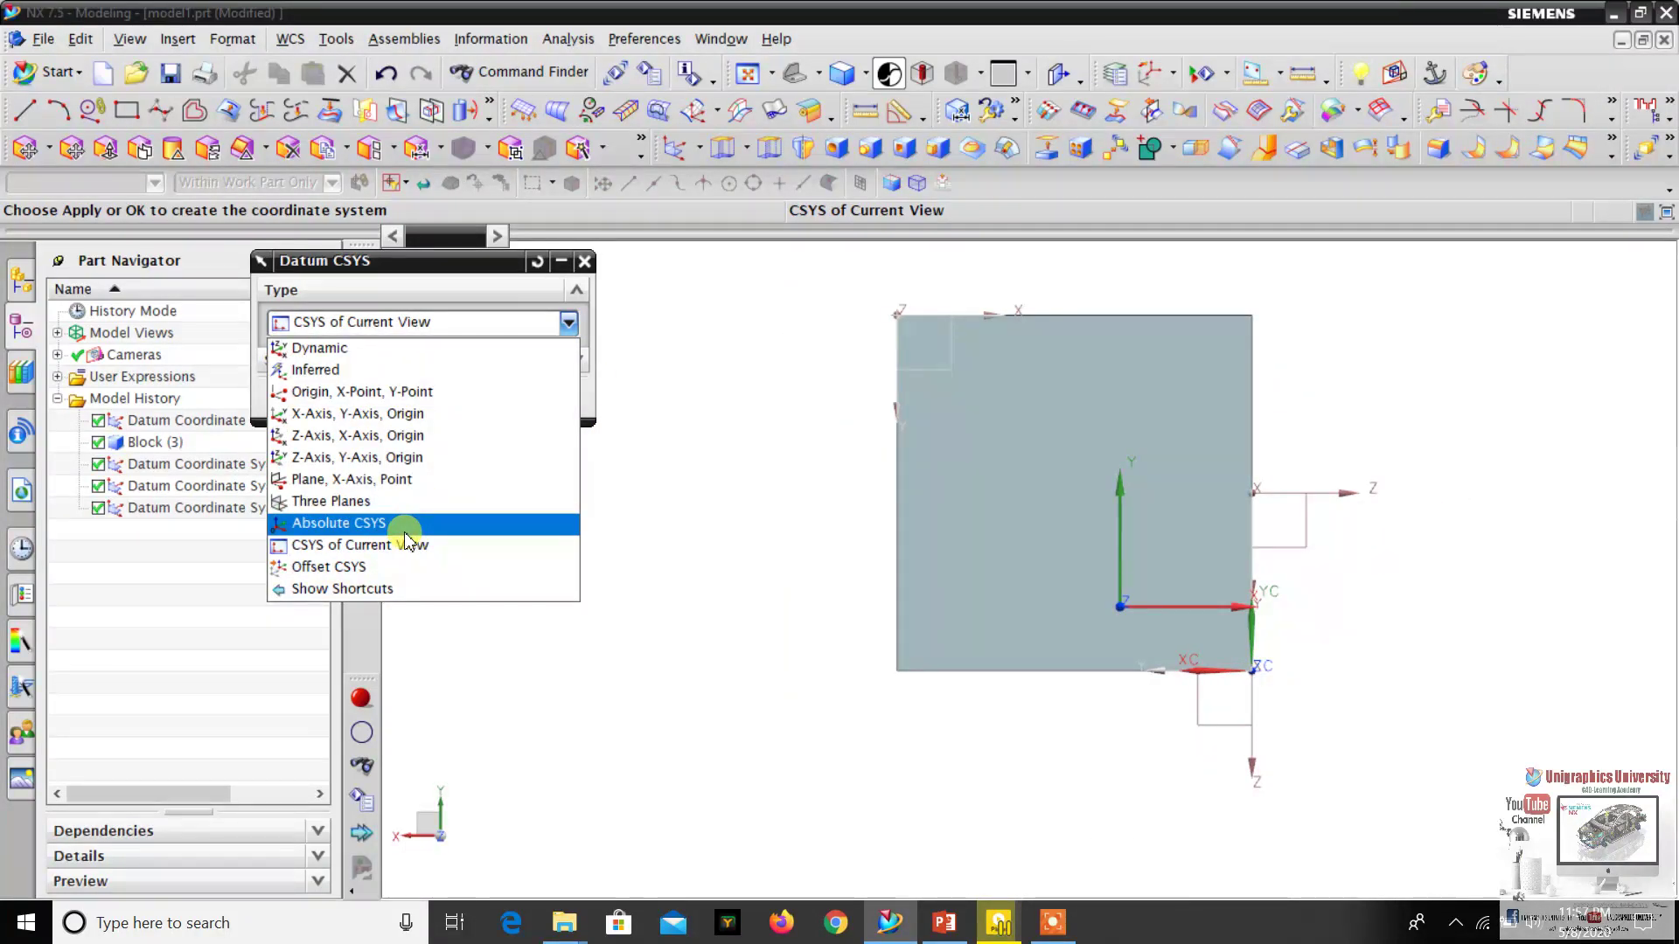
{"action": "left_click", "coordinate": [1068, 524]}
{"action": "middle_click_drag", "start_coordinate": [1076, 443], "coordinate": [689, 378]}
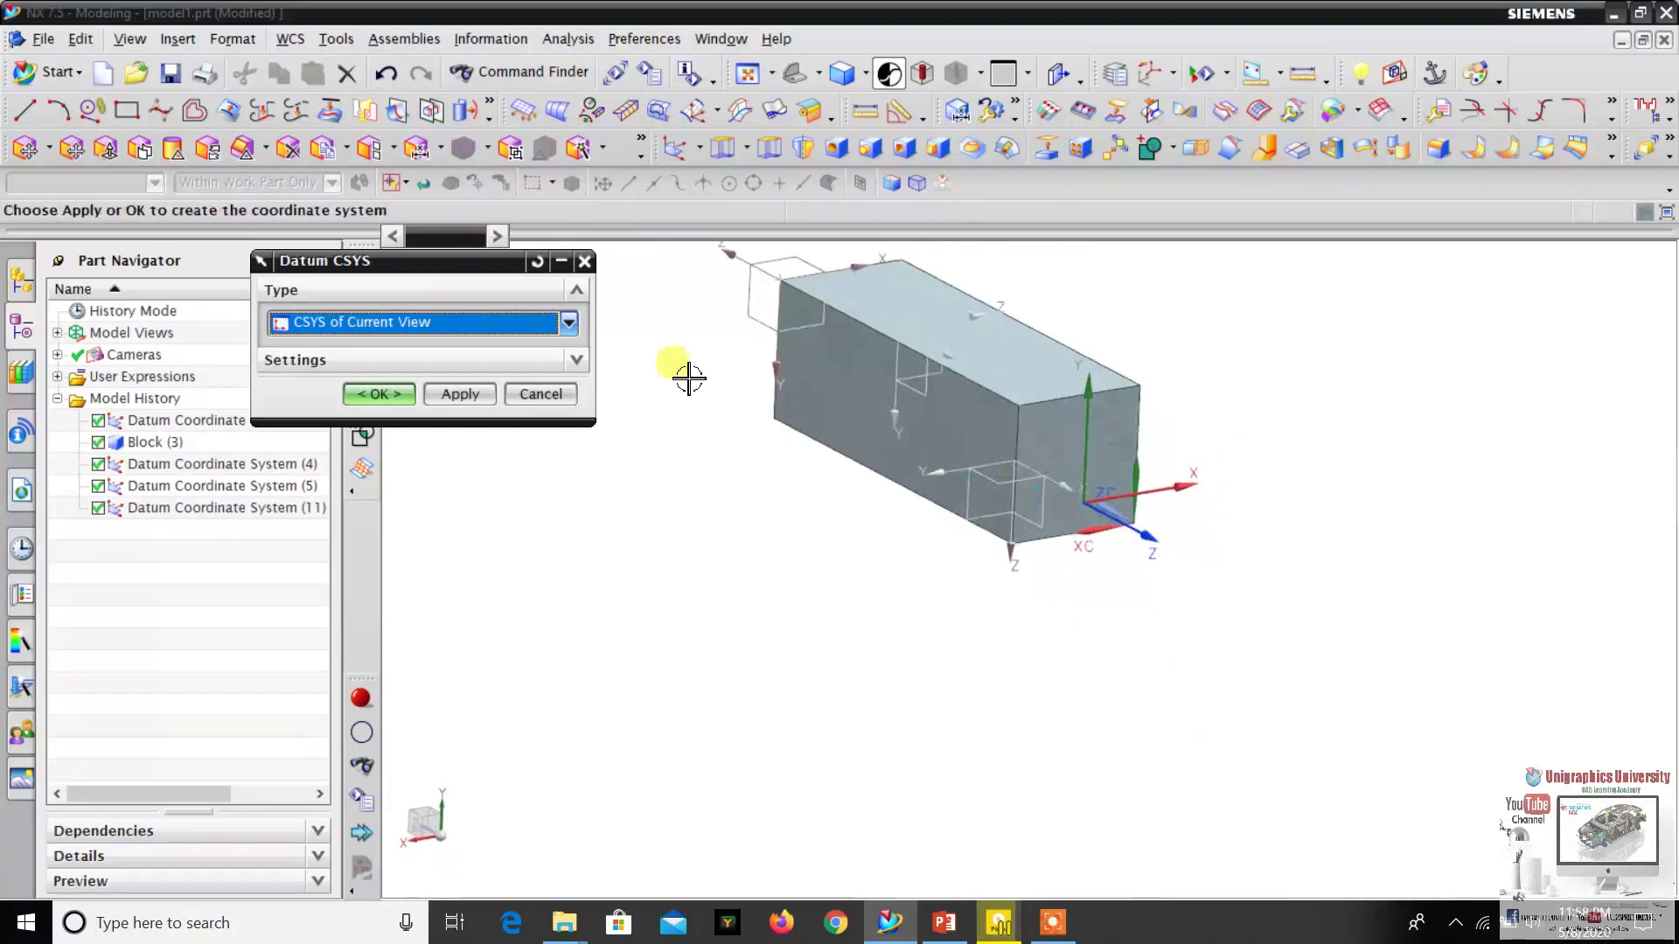
- Reset the Datum CSYS settings, choose the Absolute CSYS type and inspect its preview at the block's corner
{"action": "left_click", "coordinate": [538, 261]}
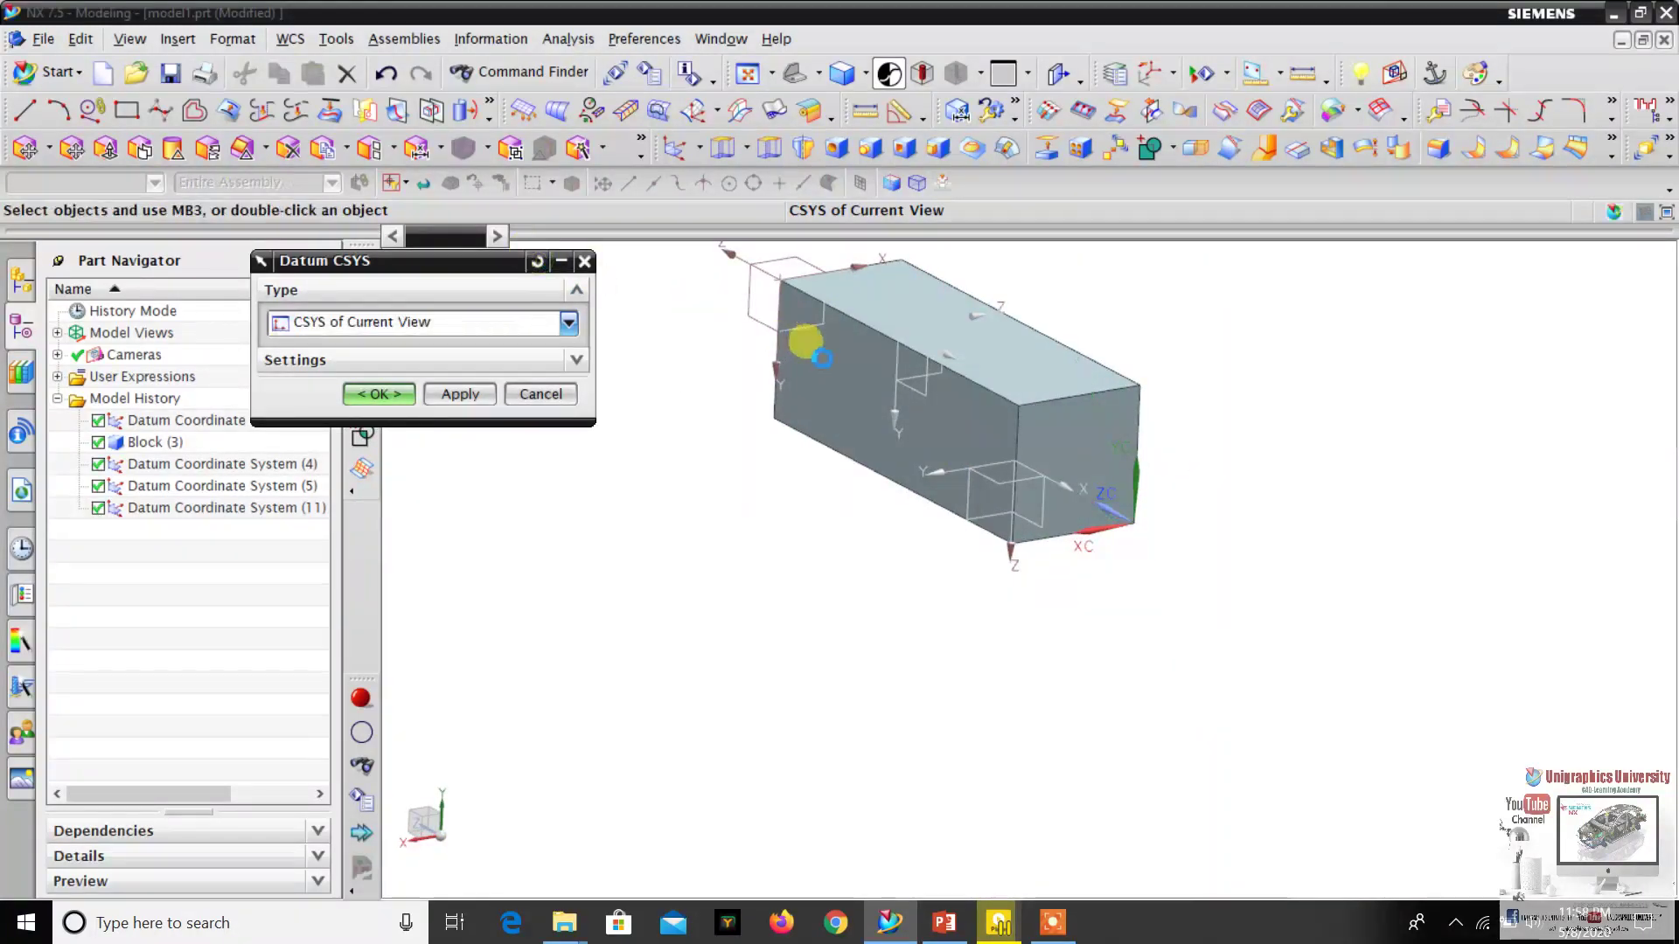
{"action": "left_click", "coordinate": [468, 323]}
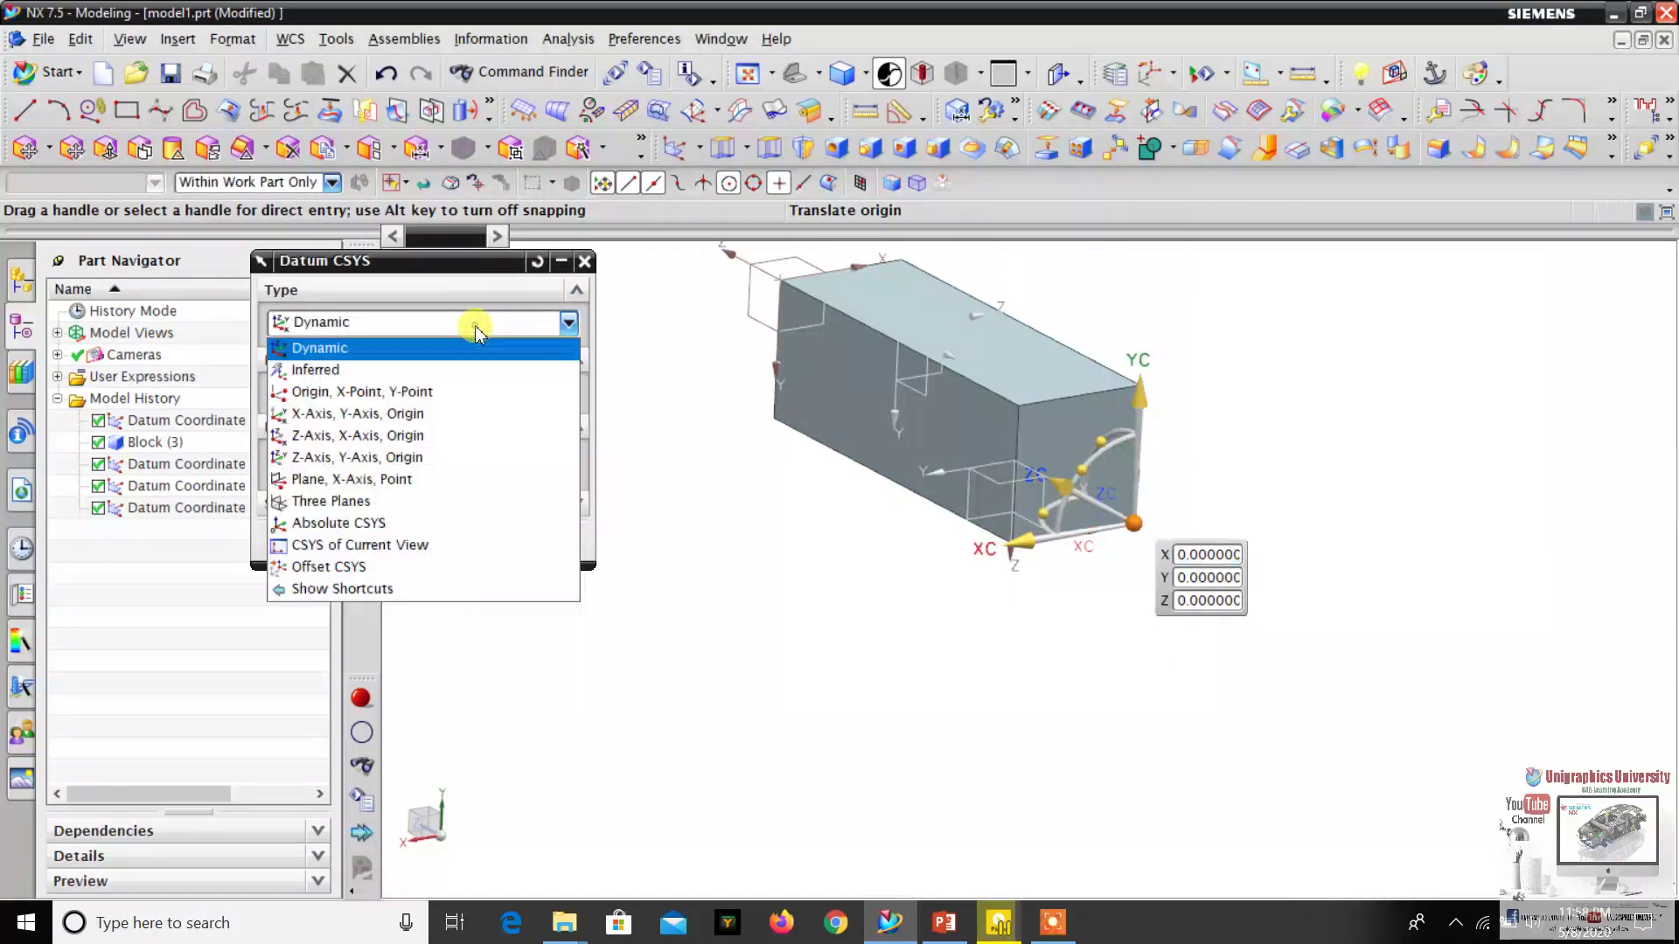
{"action": "left_click", "coordinate": [445, 524]}
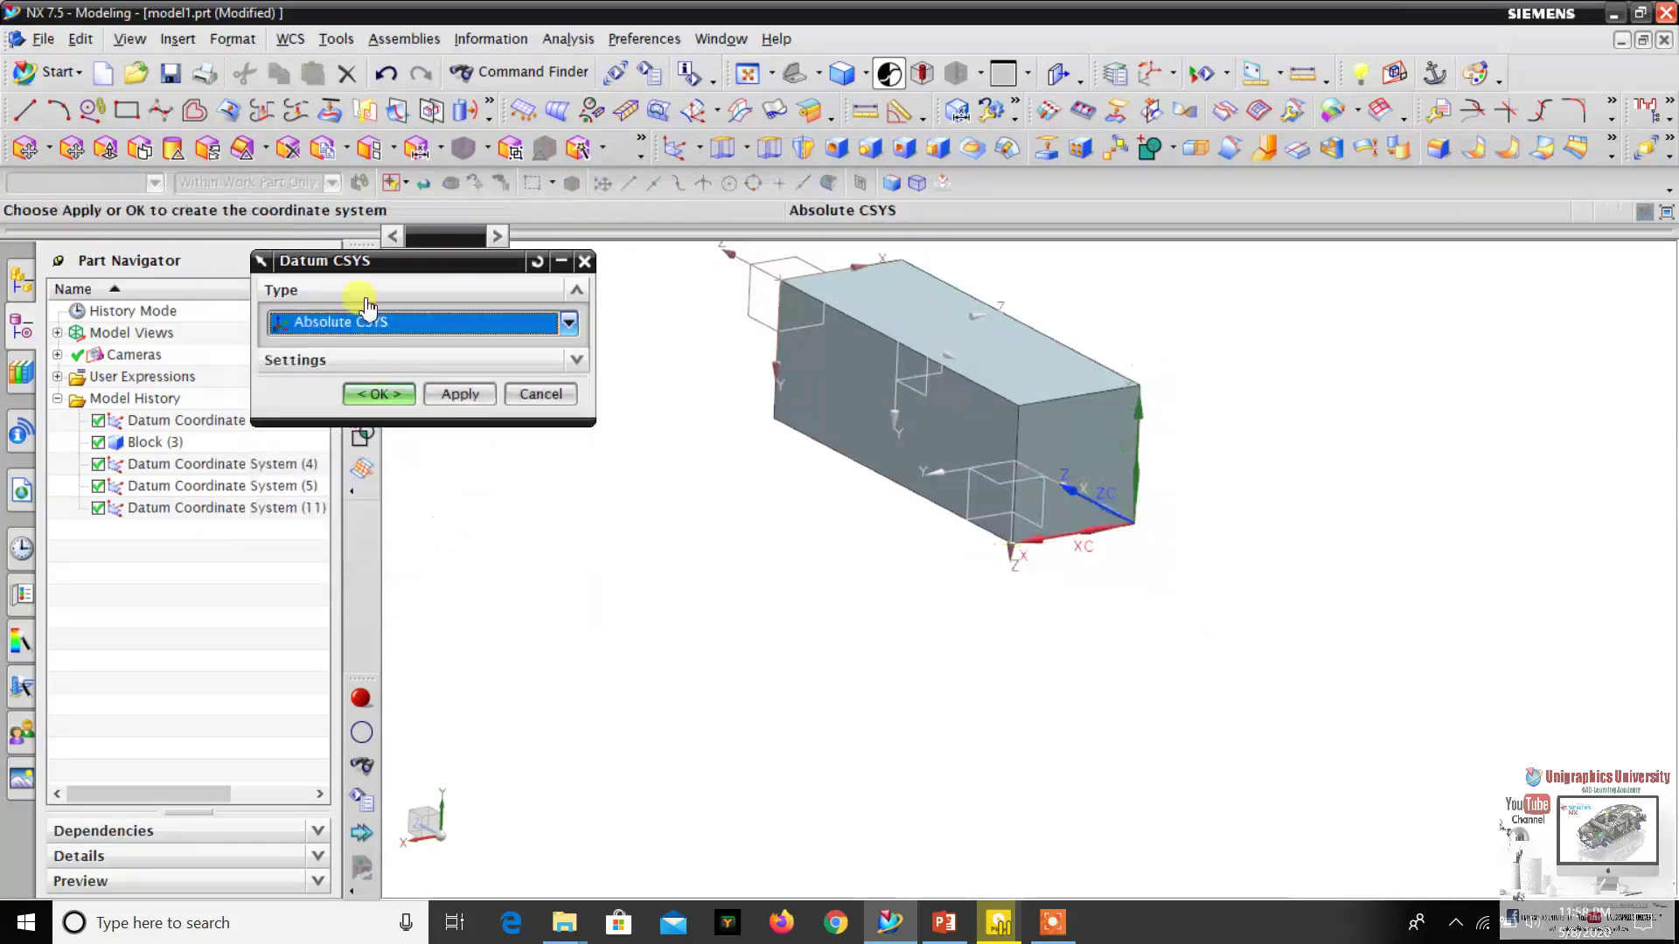
{"action": "scroll", "coordinate": [1072, 500], "scroll_direction": "up", "scroll_amount": 2}
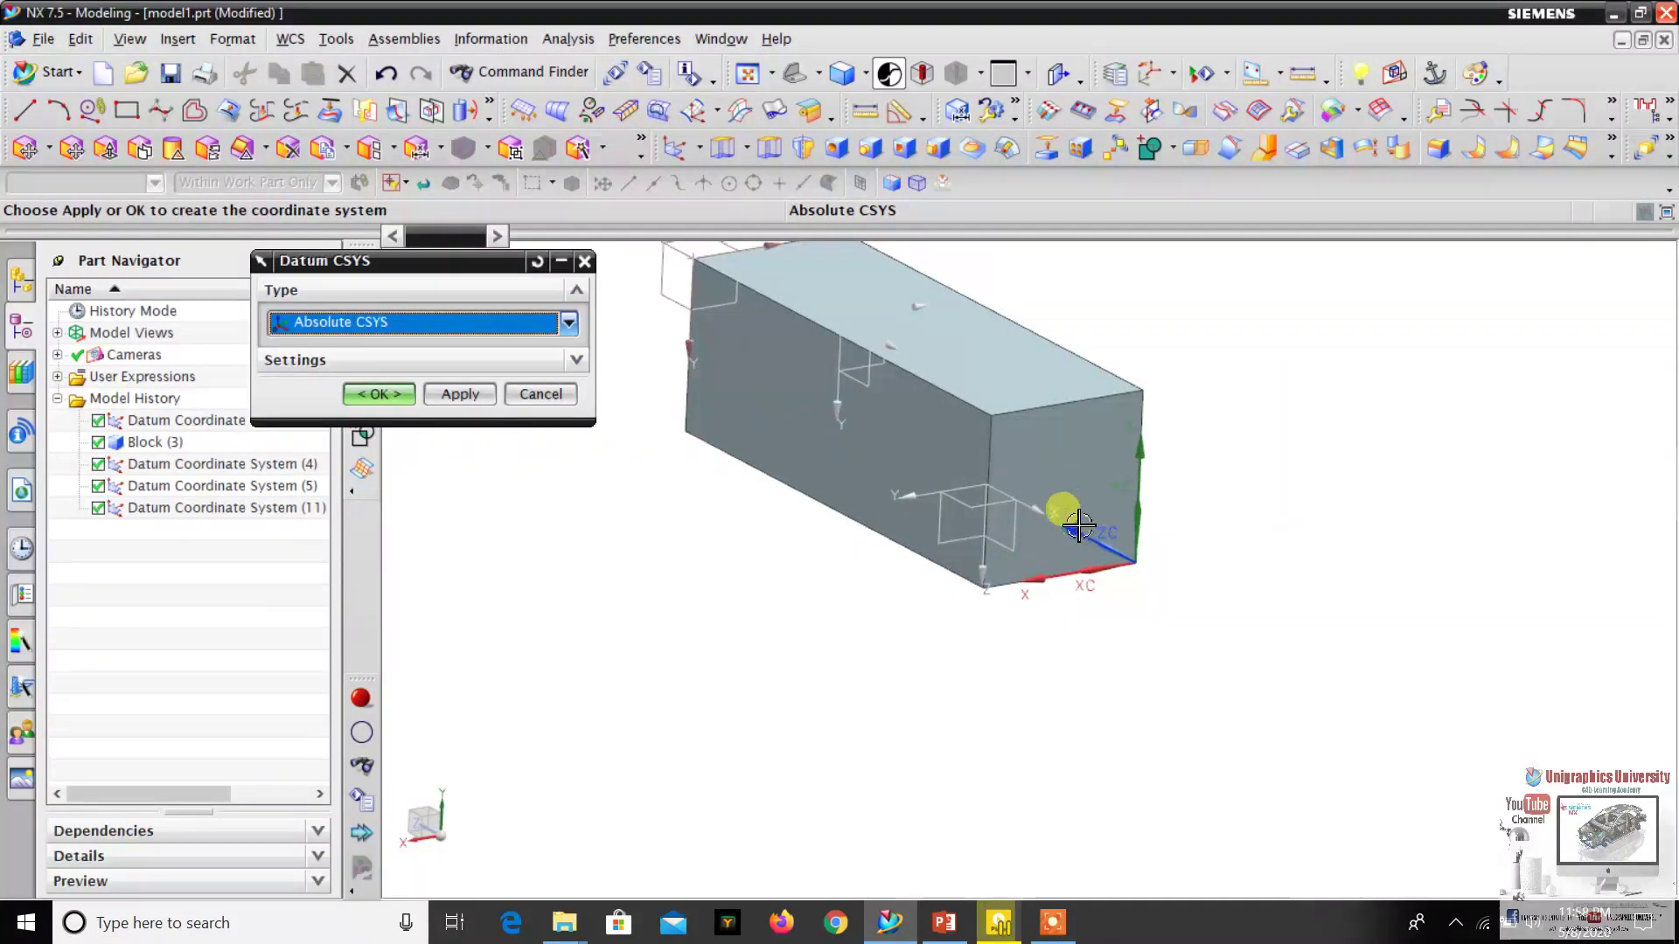
{"action": "middle_click_drag", "start_coordinate": [1092, 524], "coordinate": [1094, 569]}
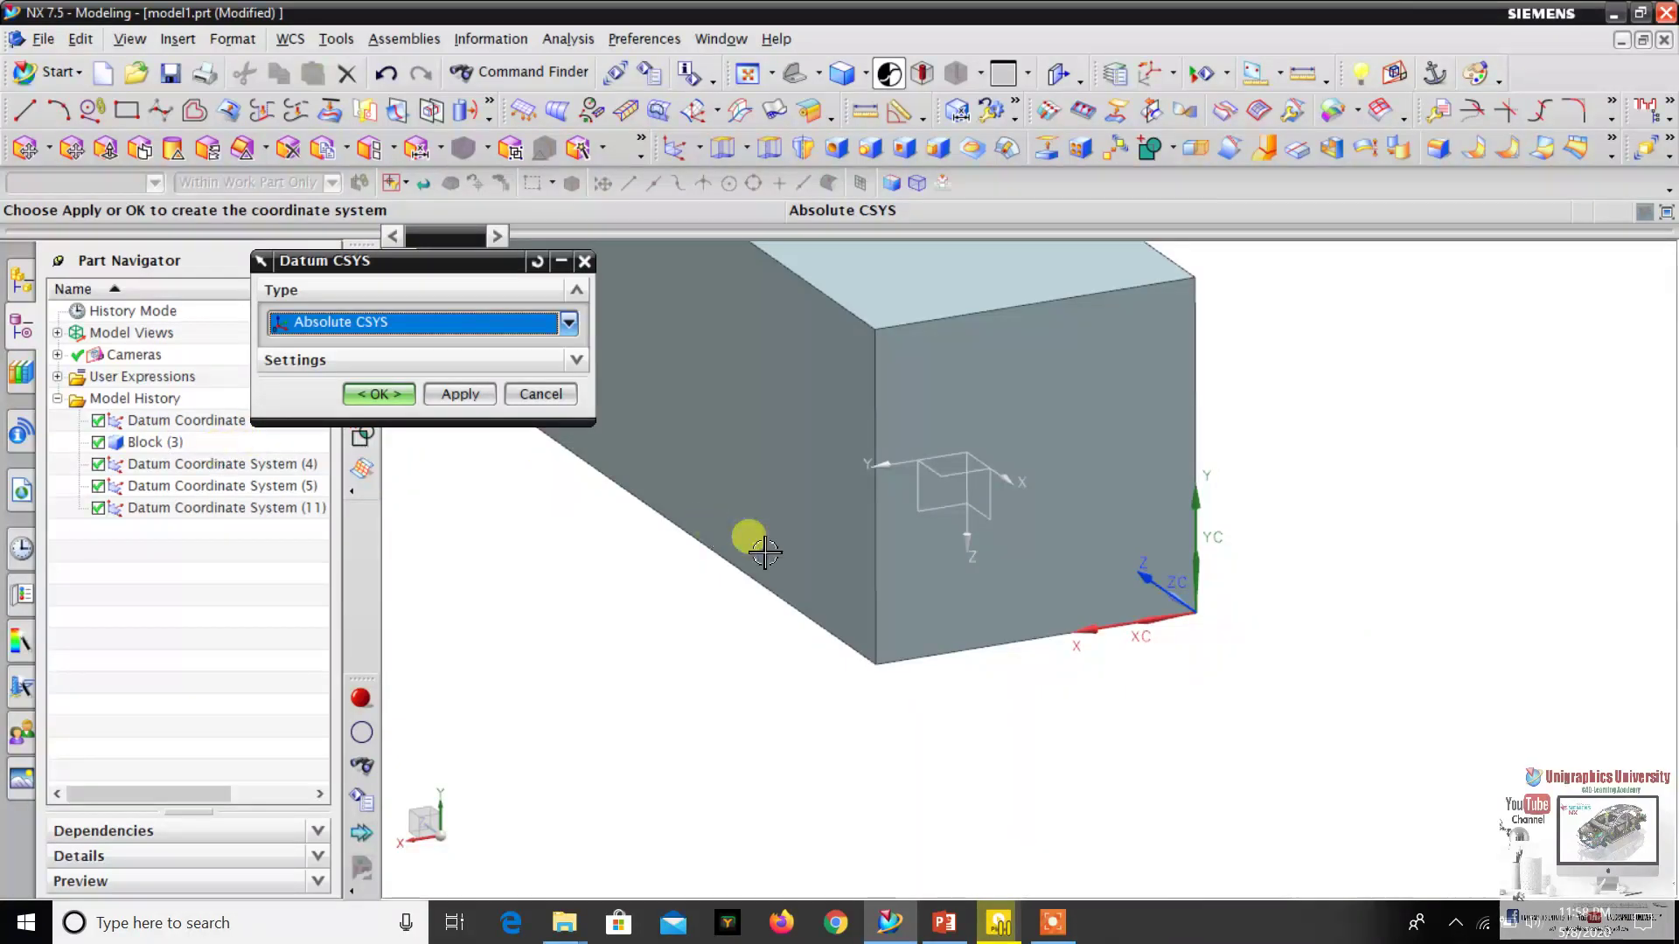
{"action": "scroll", "coordinate": [883, 553], "scroll_direction": "down", "scroll_amount": 1}
{"action": "scroll", "coordinate": [899, 547], "scroll_direction": "up", "scroll_amount": 2}
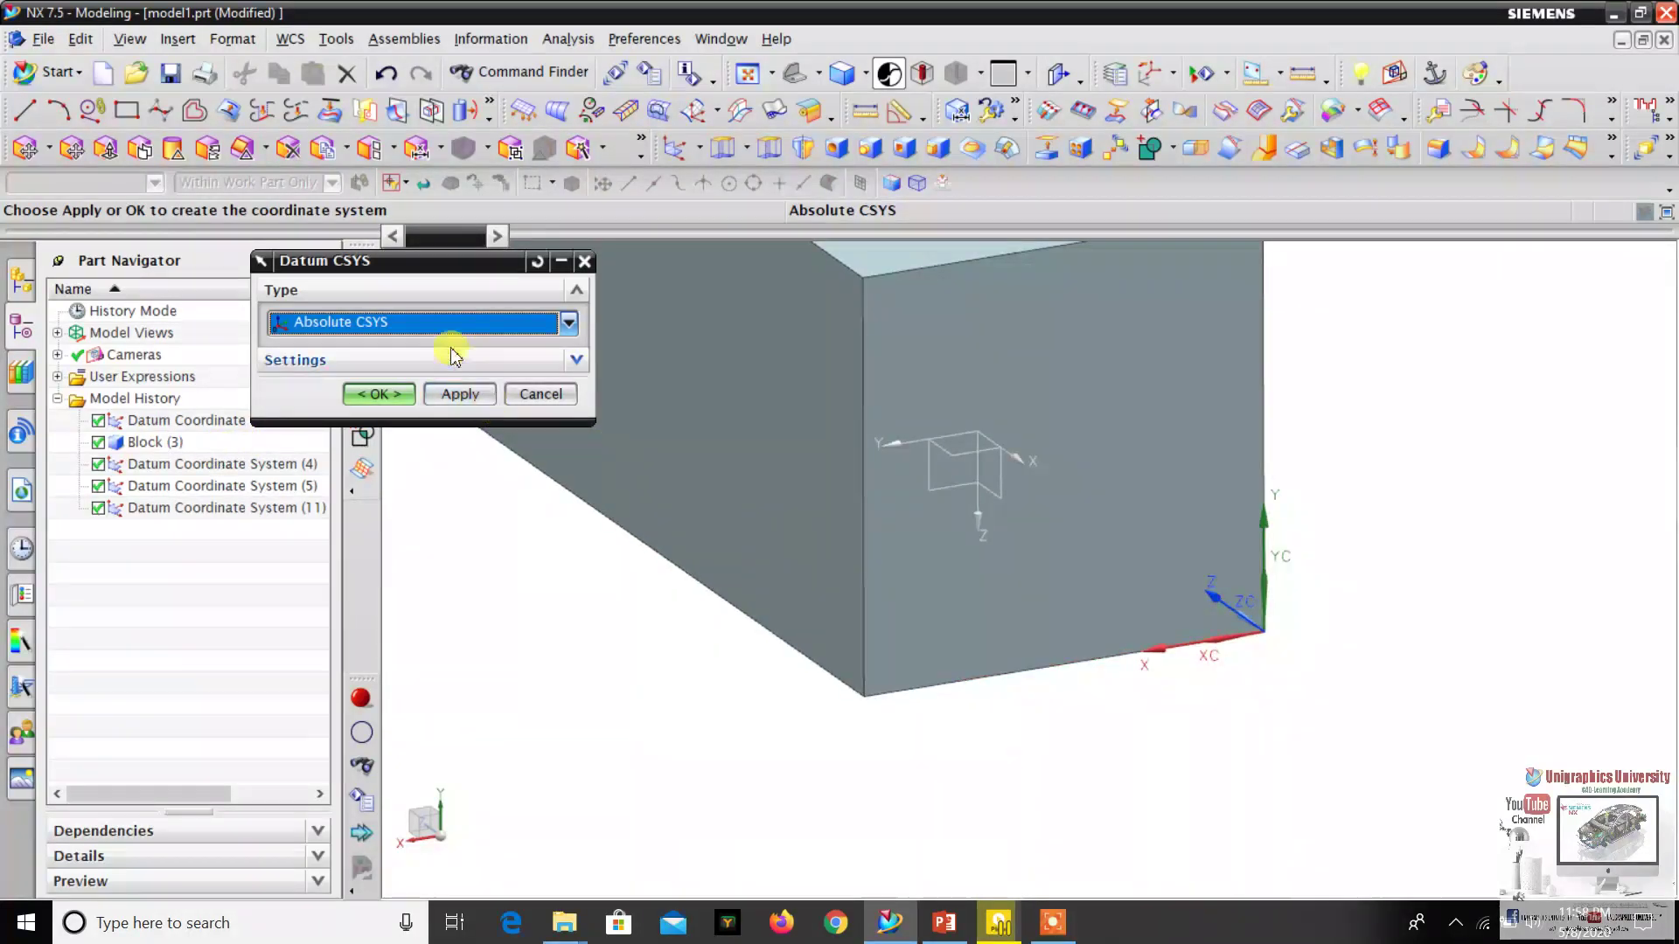
- Set the Datum CSYS type to Offset CSYS with Absolute as the reference CSYS
{"action": "left_click", "coordinate": [489, 324]}
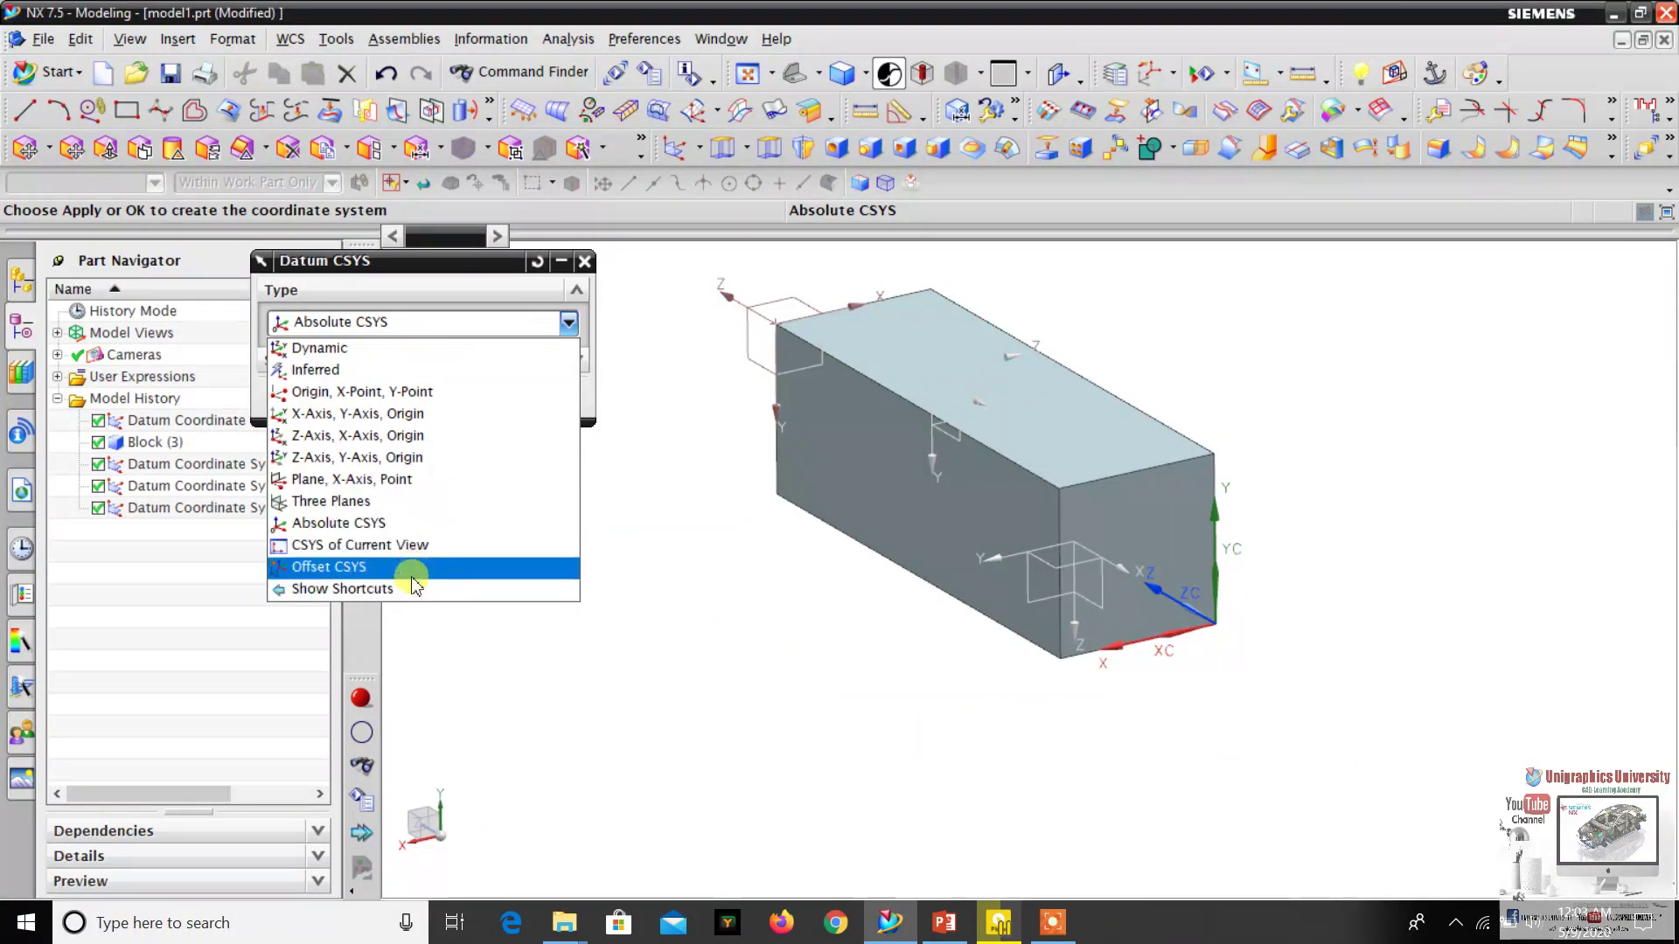
{"action": "left_click", "coordinate": [408, 568]}
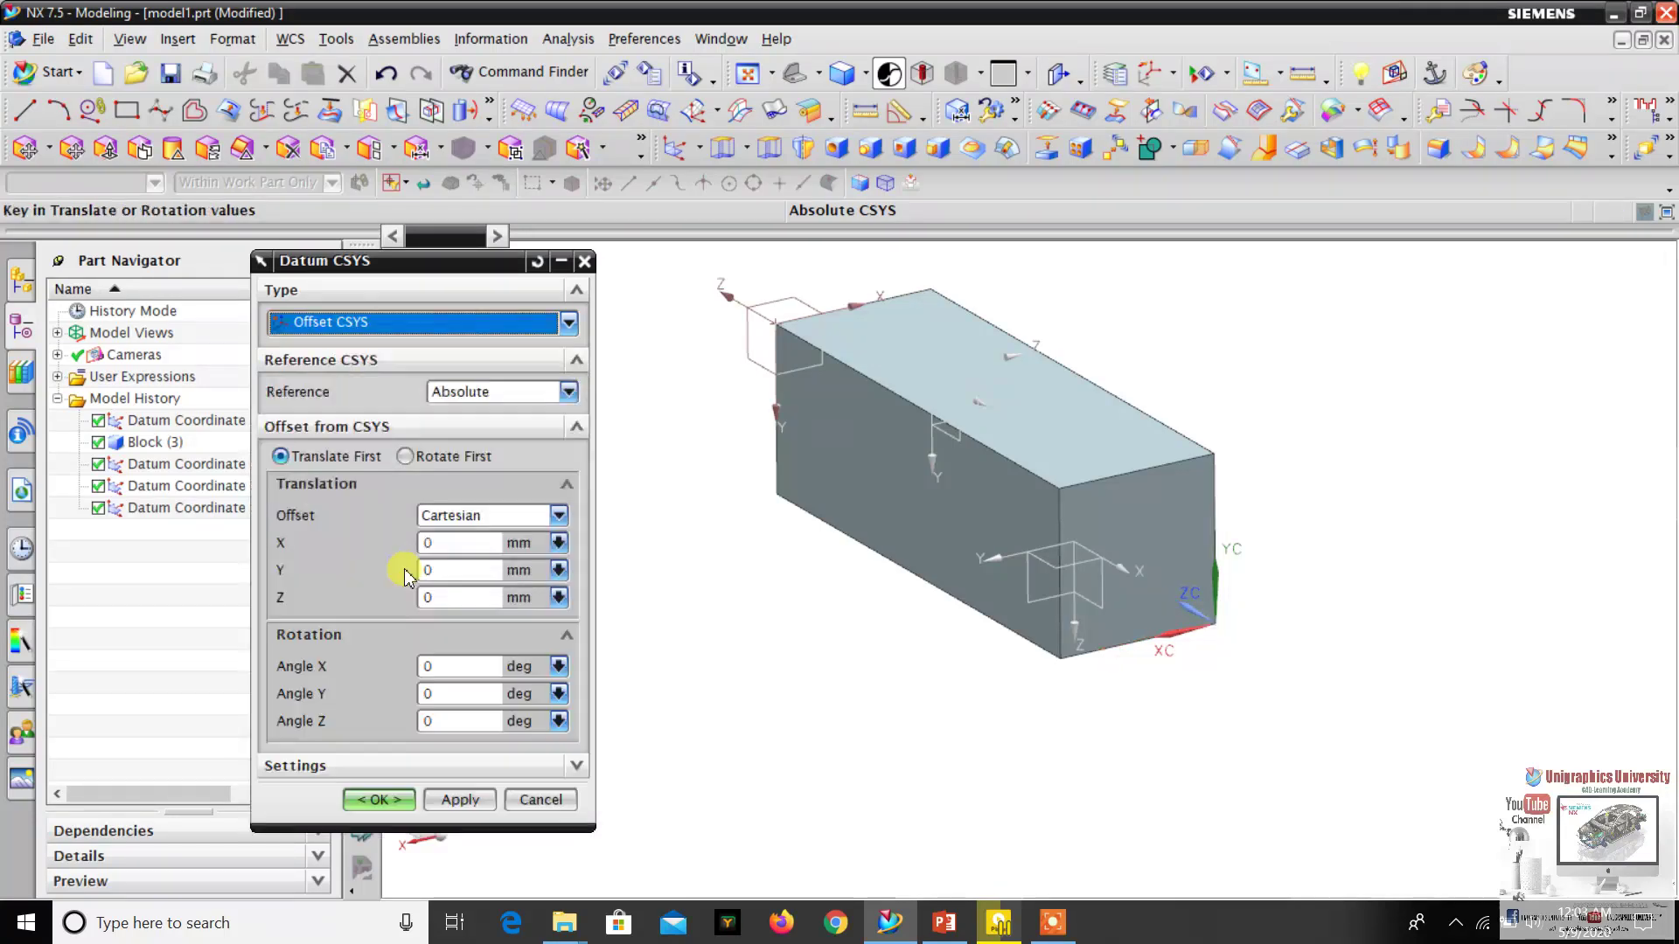
{"action": "left_click", "coordinate": [380, 326]}
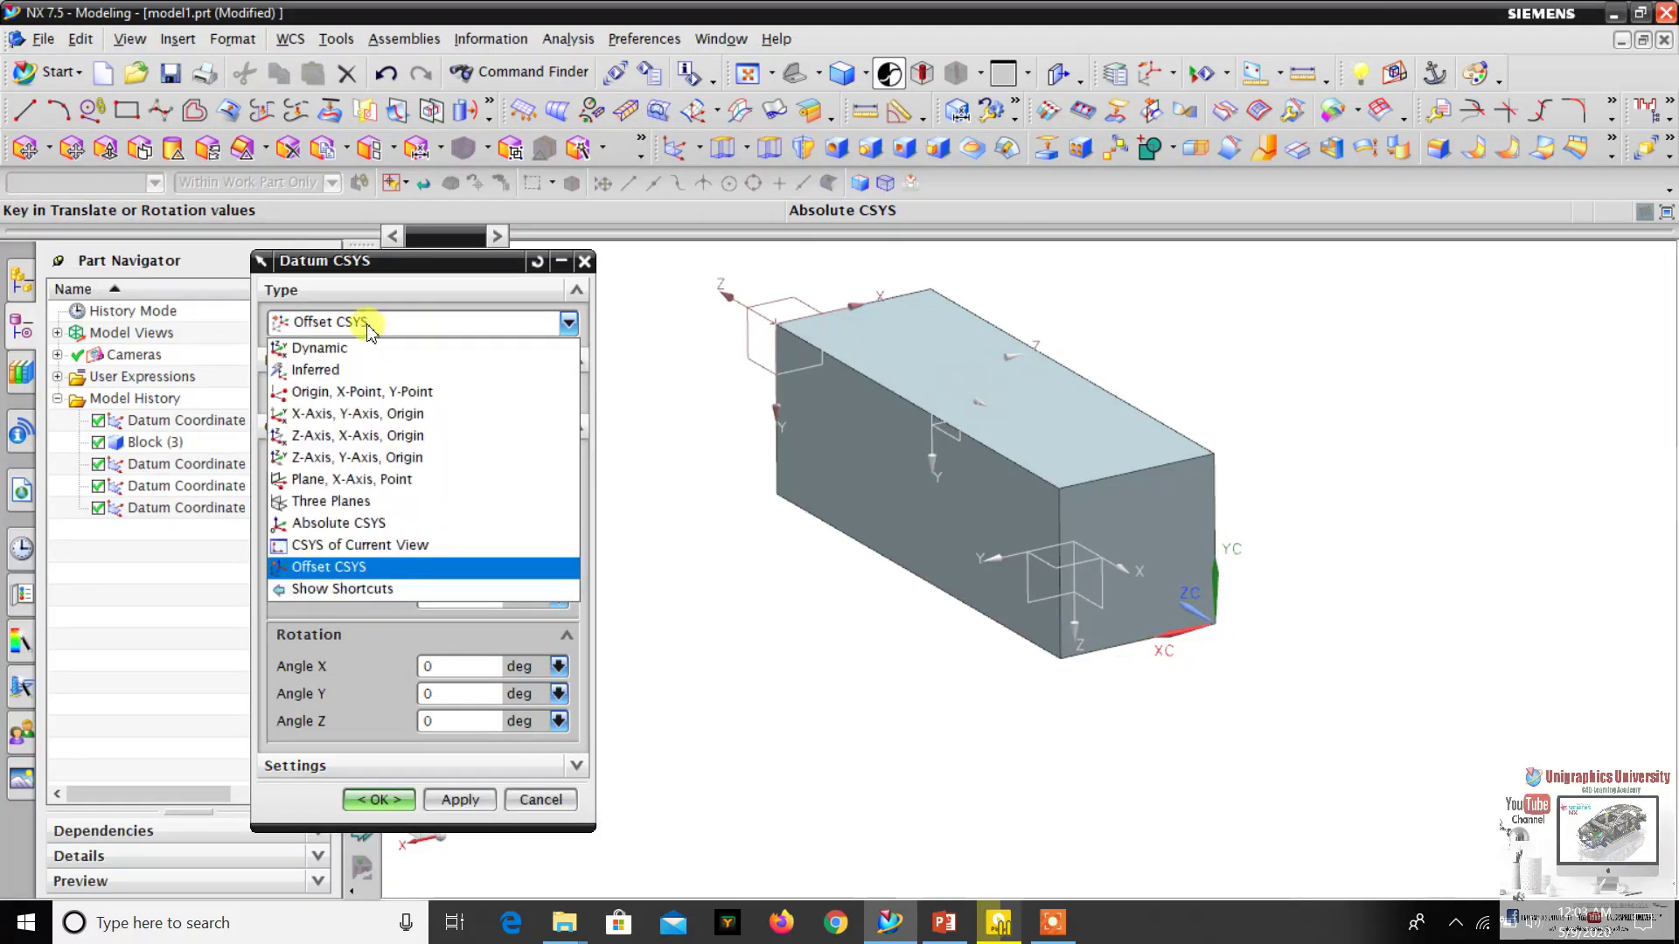
{"action": "left_click", "coordinate": [417, 288]}
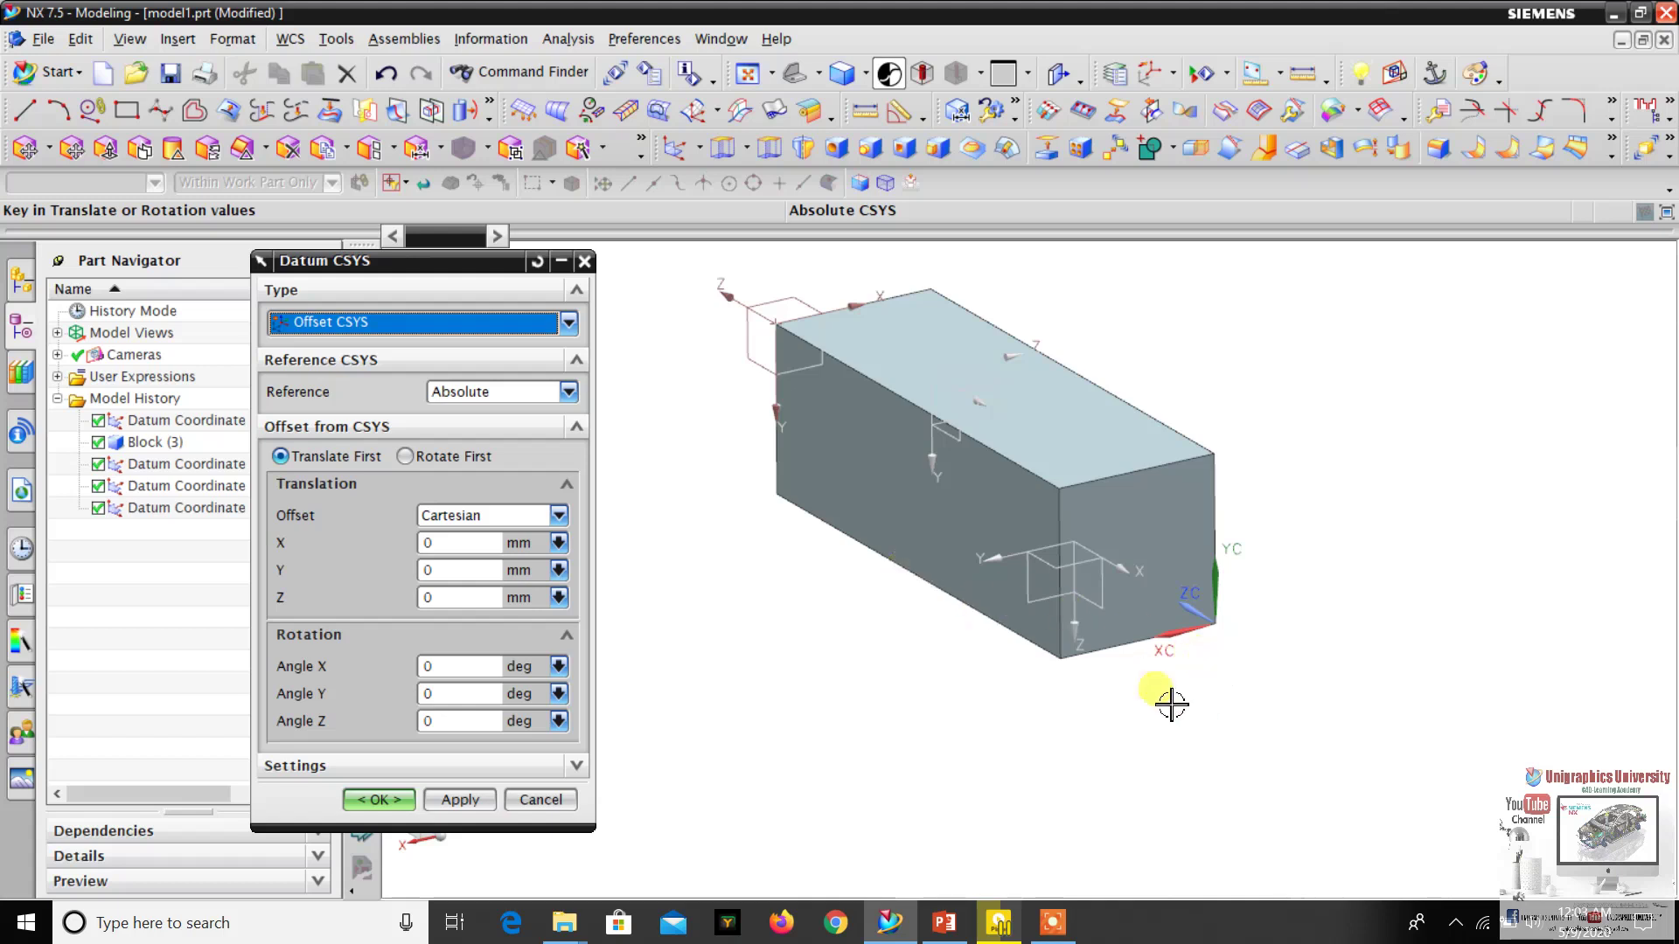
{"action": "scroll", "coordinate": [1282, 603], "scroll_direction": "up", "scroll_amount": 1}
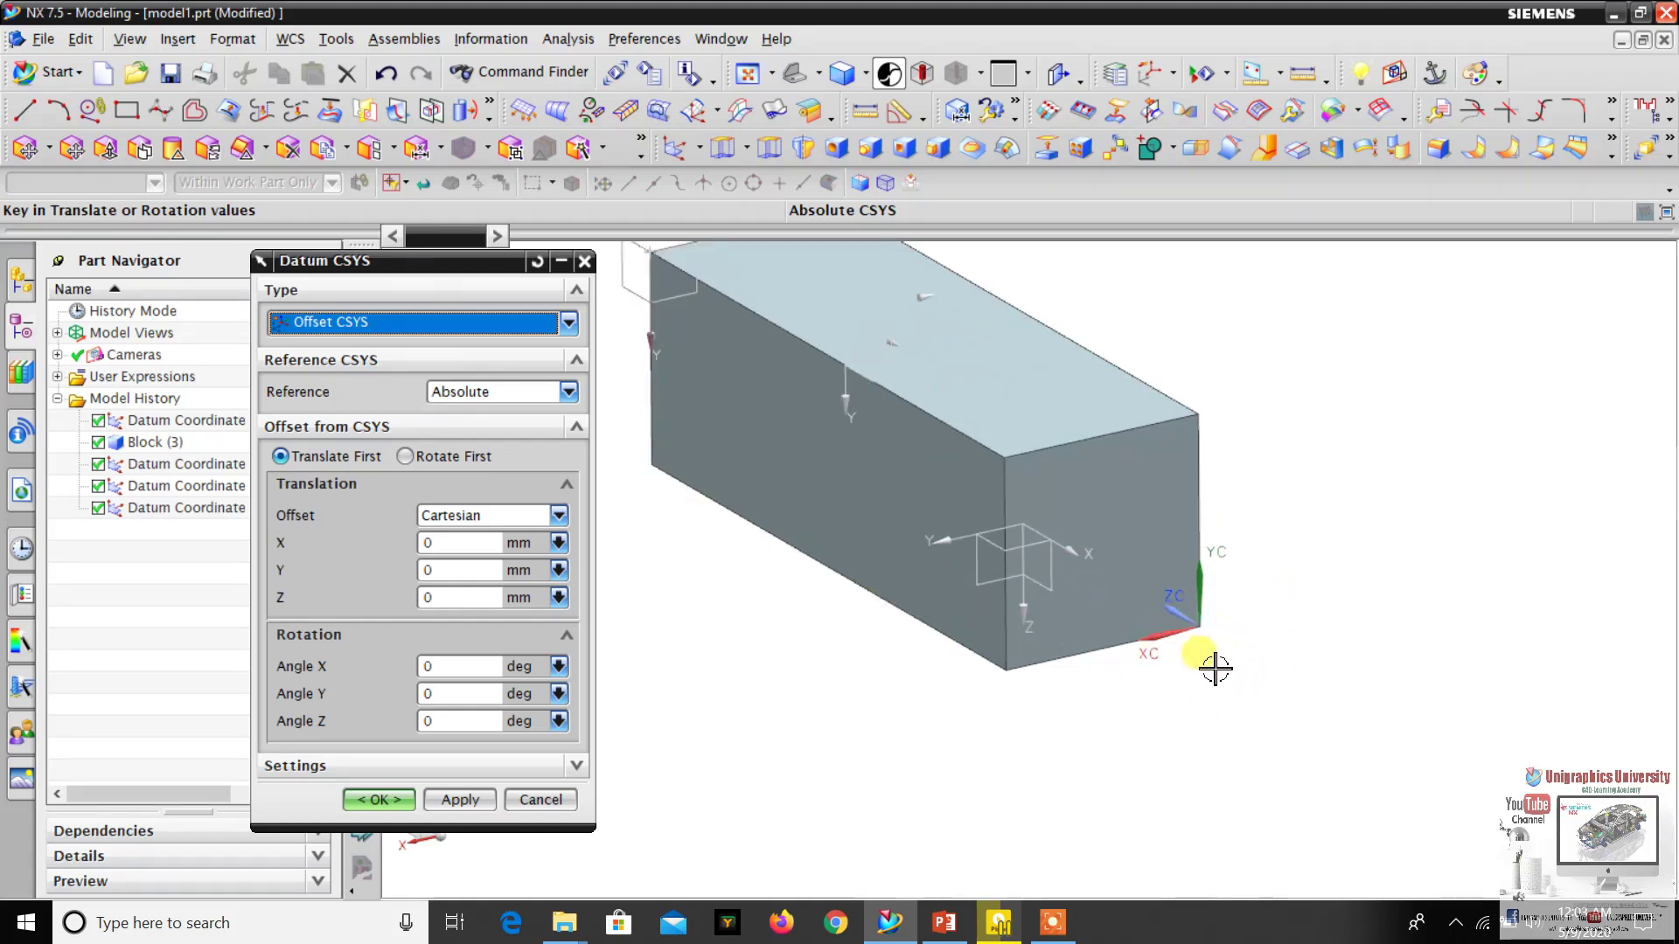
{"action": "left_click", "coordinate": [485, 543]}
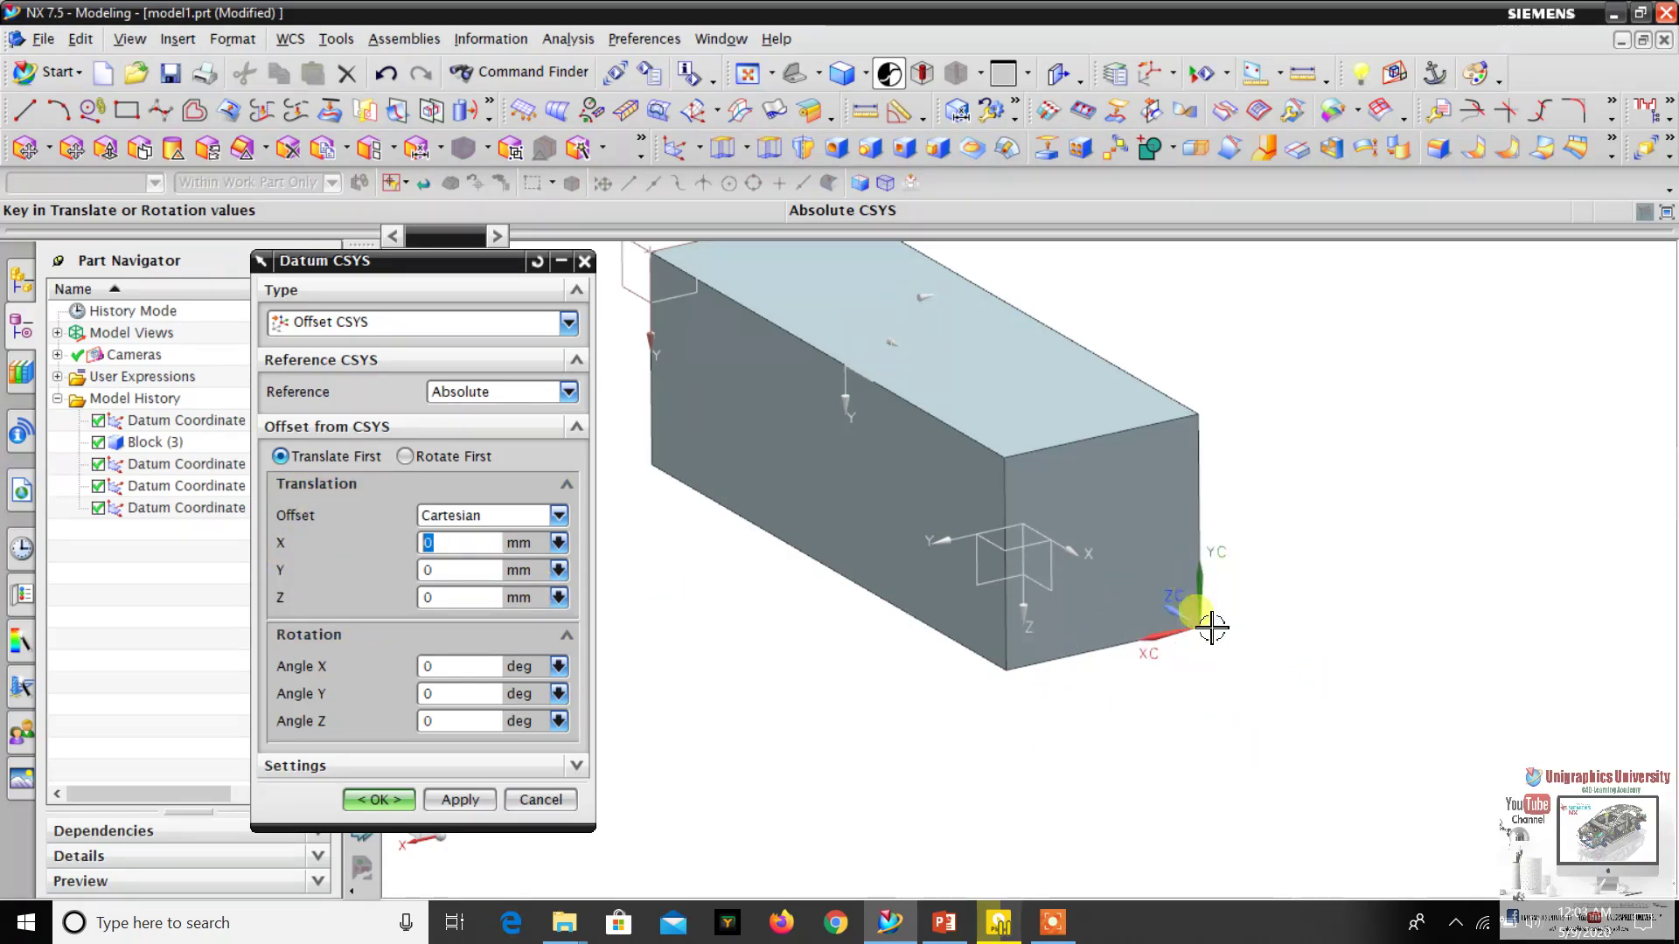
{"action": "key", "text": "Tab"}
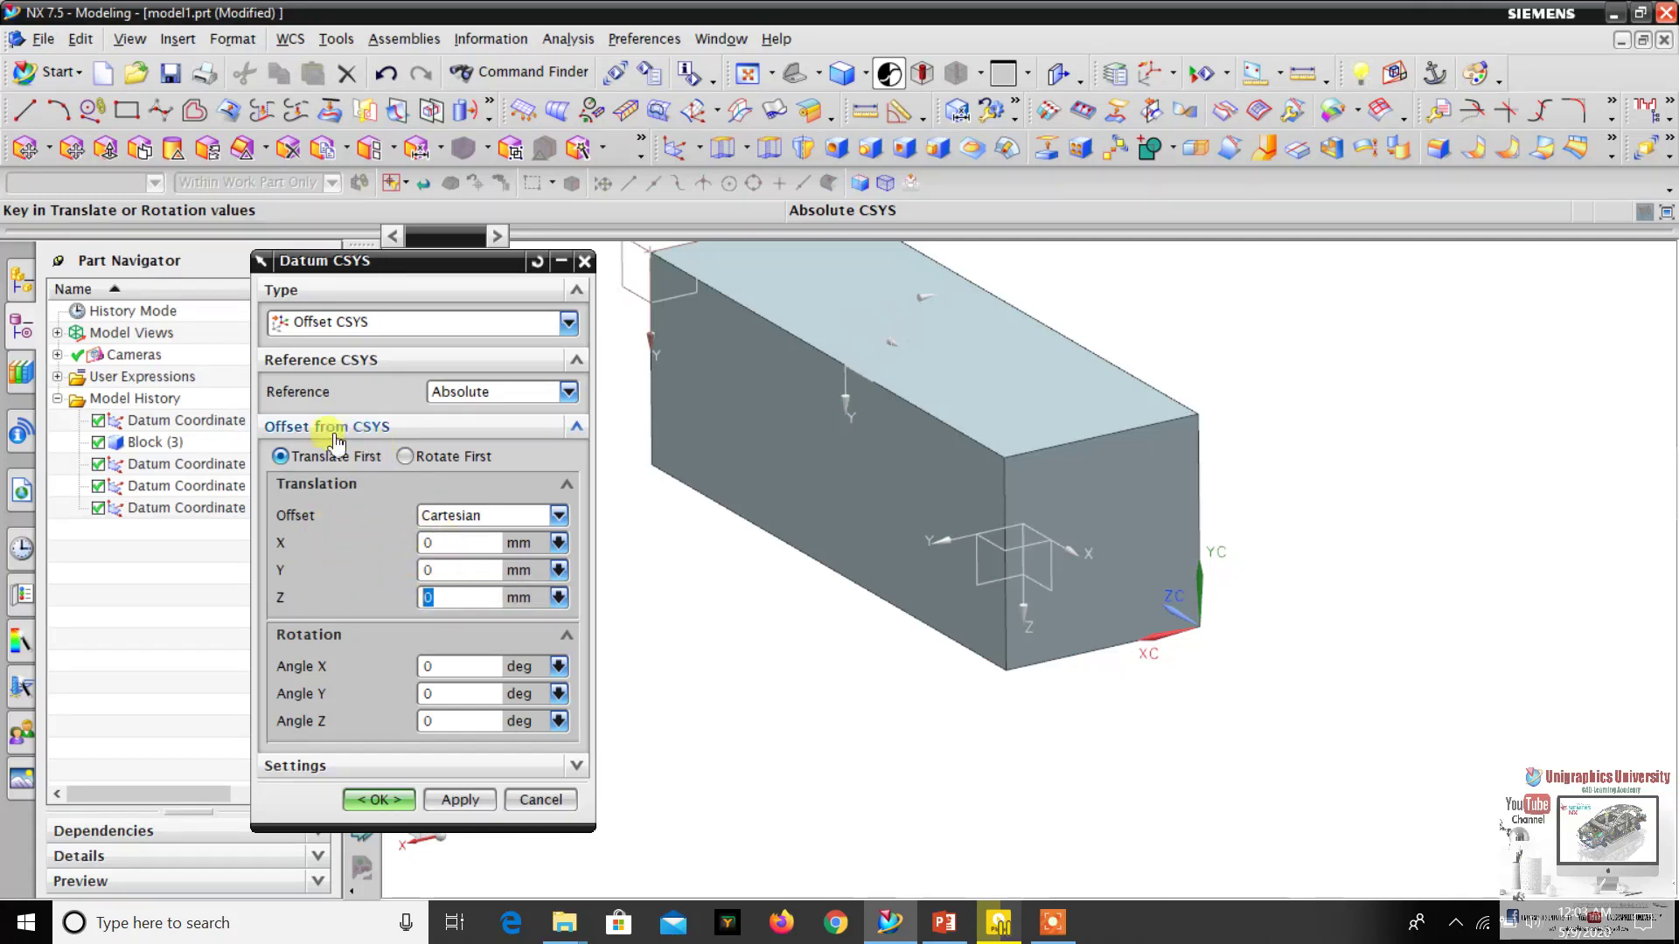
{"action": "left_click", "coordinate": [492, 396]}
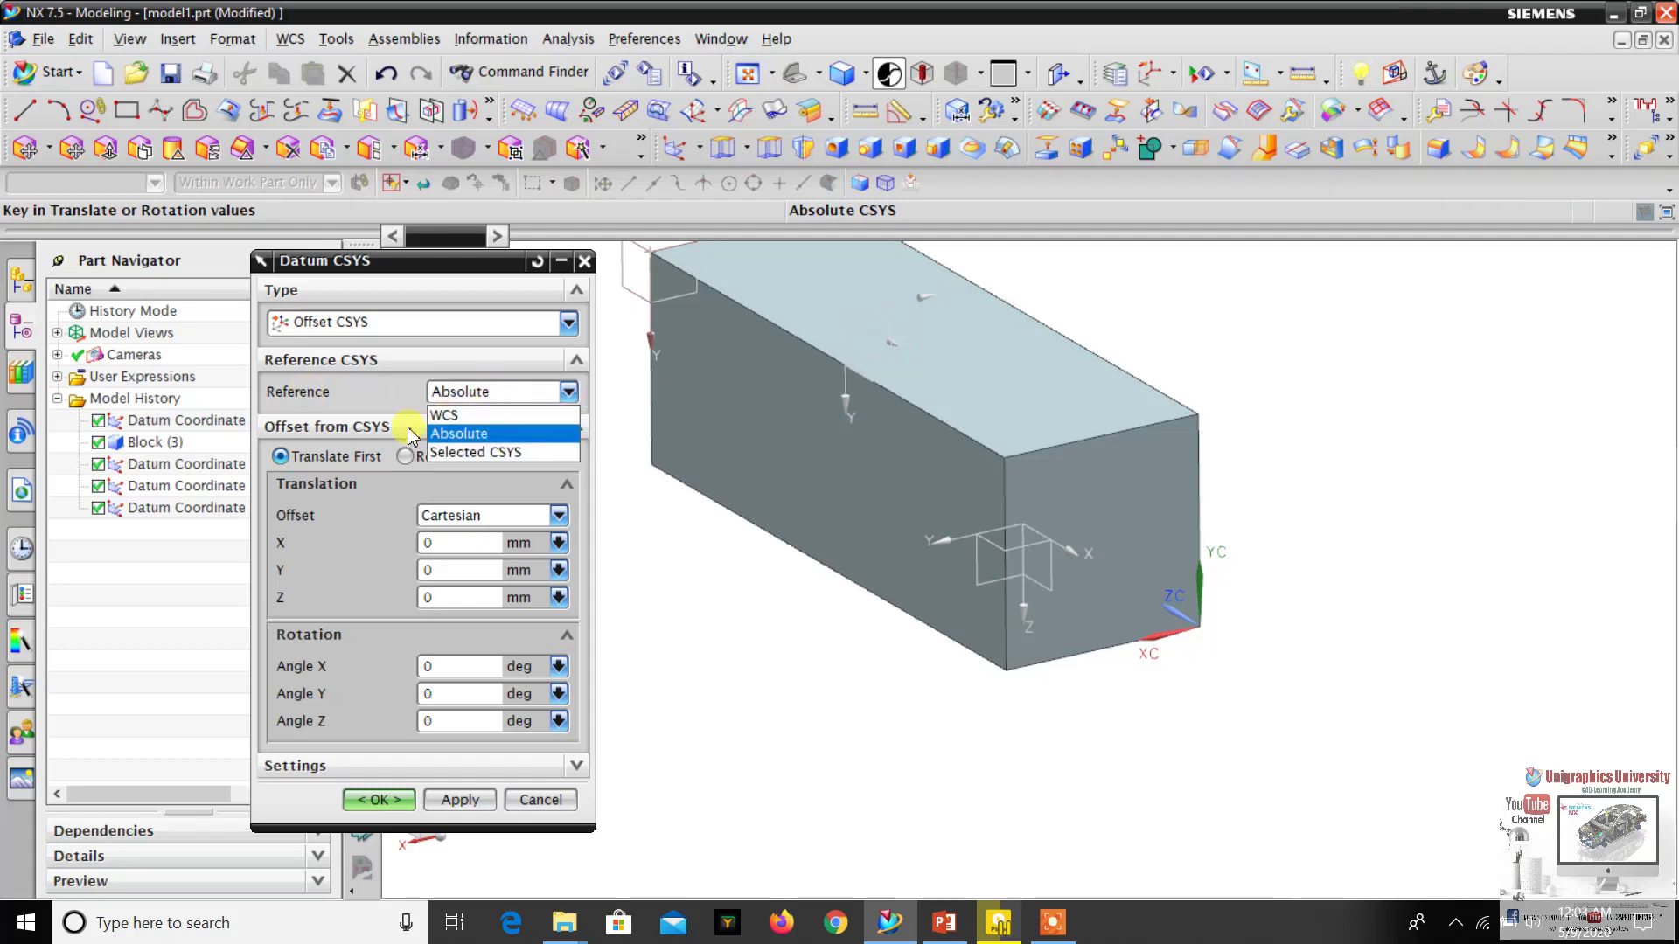
{"action": "left_click", "coordinate": [450, 434]}
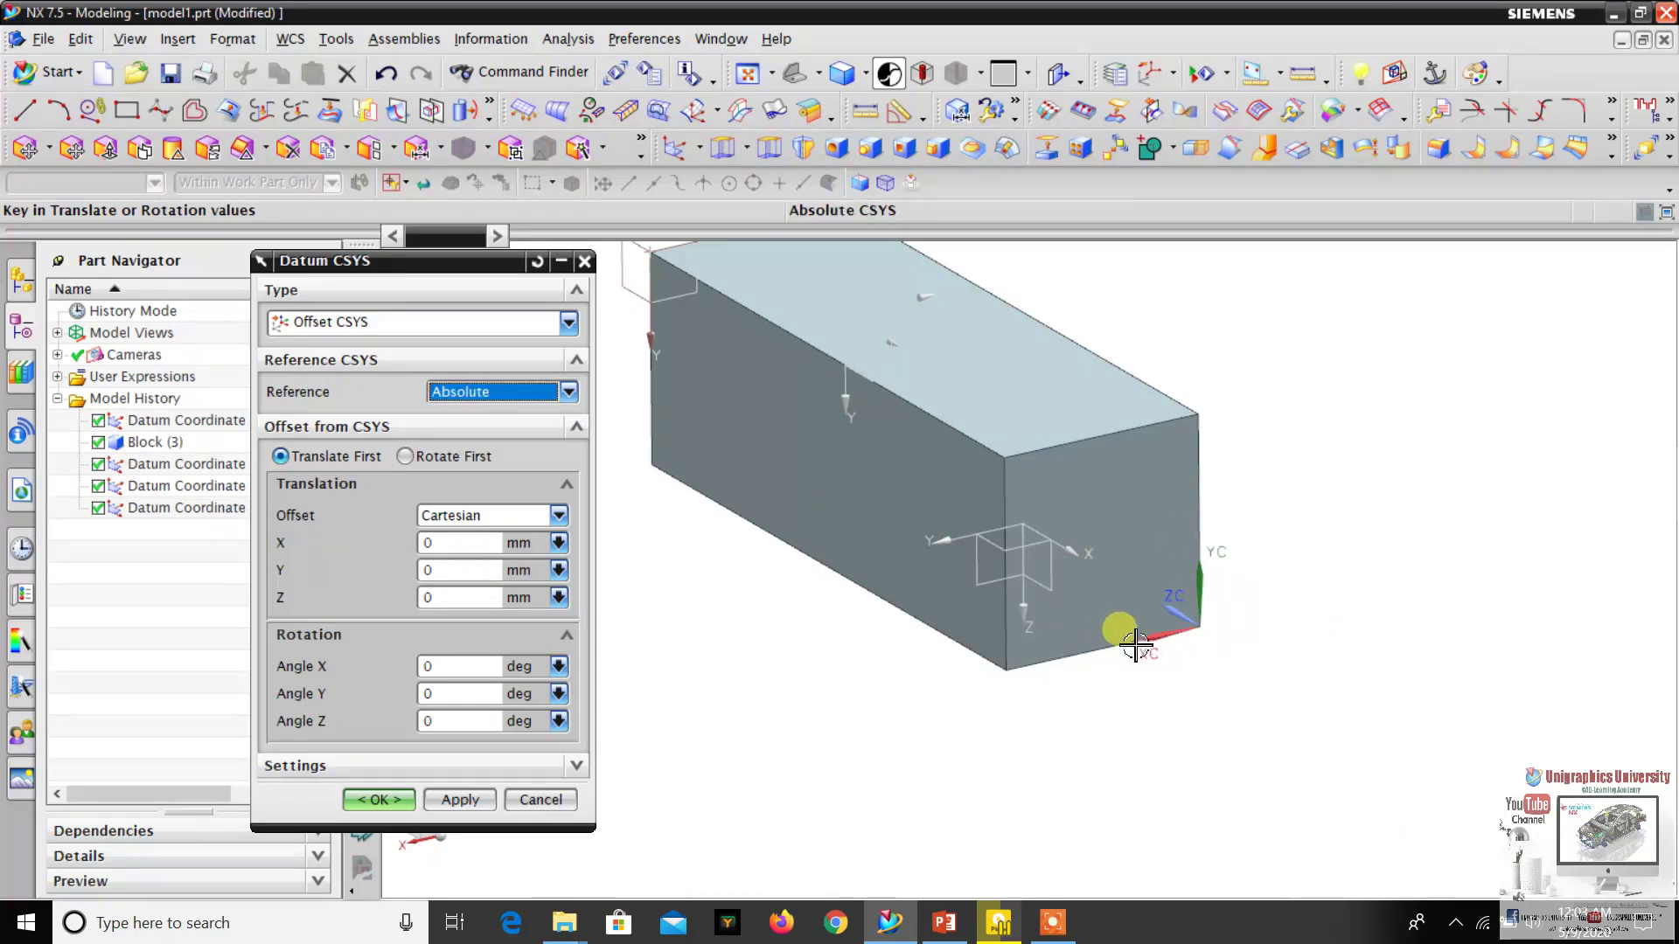
- Set the Cartesian translation offsets to X 10 mm, Y 10 mm and Z 10 mm
{"action": "middle_click_drag", "start_coordinate": [1116, 638], "coordinate": [1027, 524]}
{"action": "double_click", "coordinate": [424, 543]}
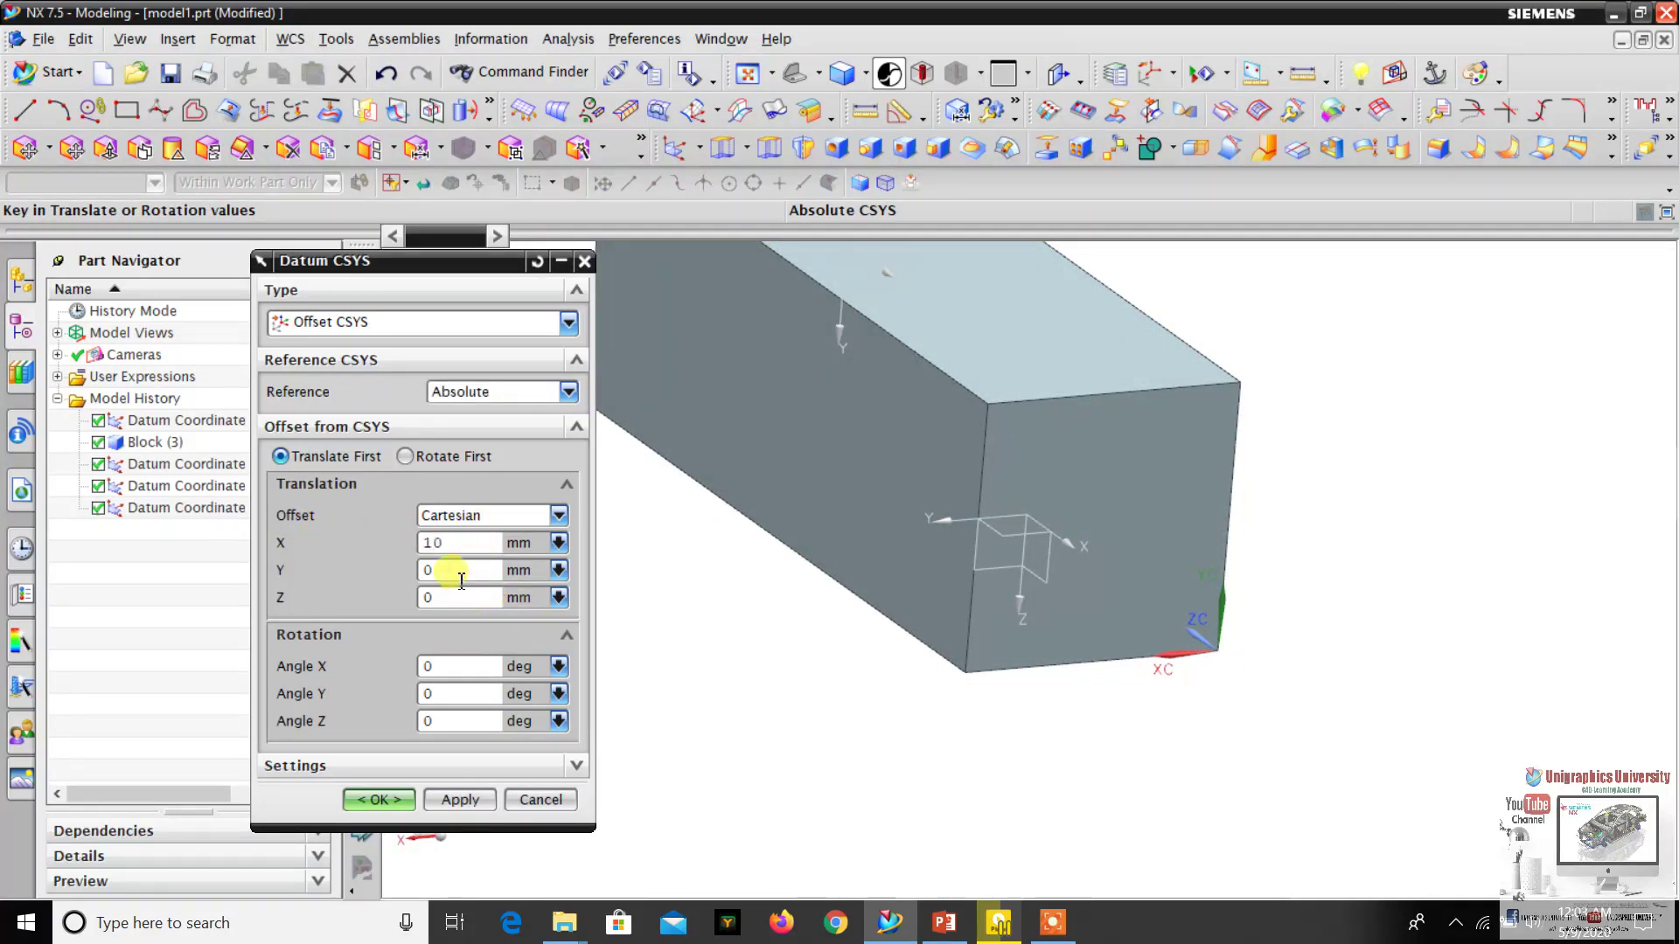
{"action": "key", "text": "Tab"}
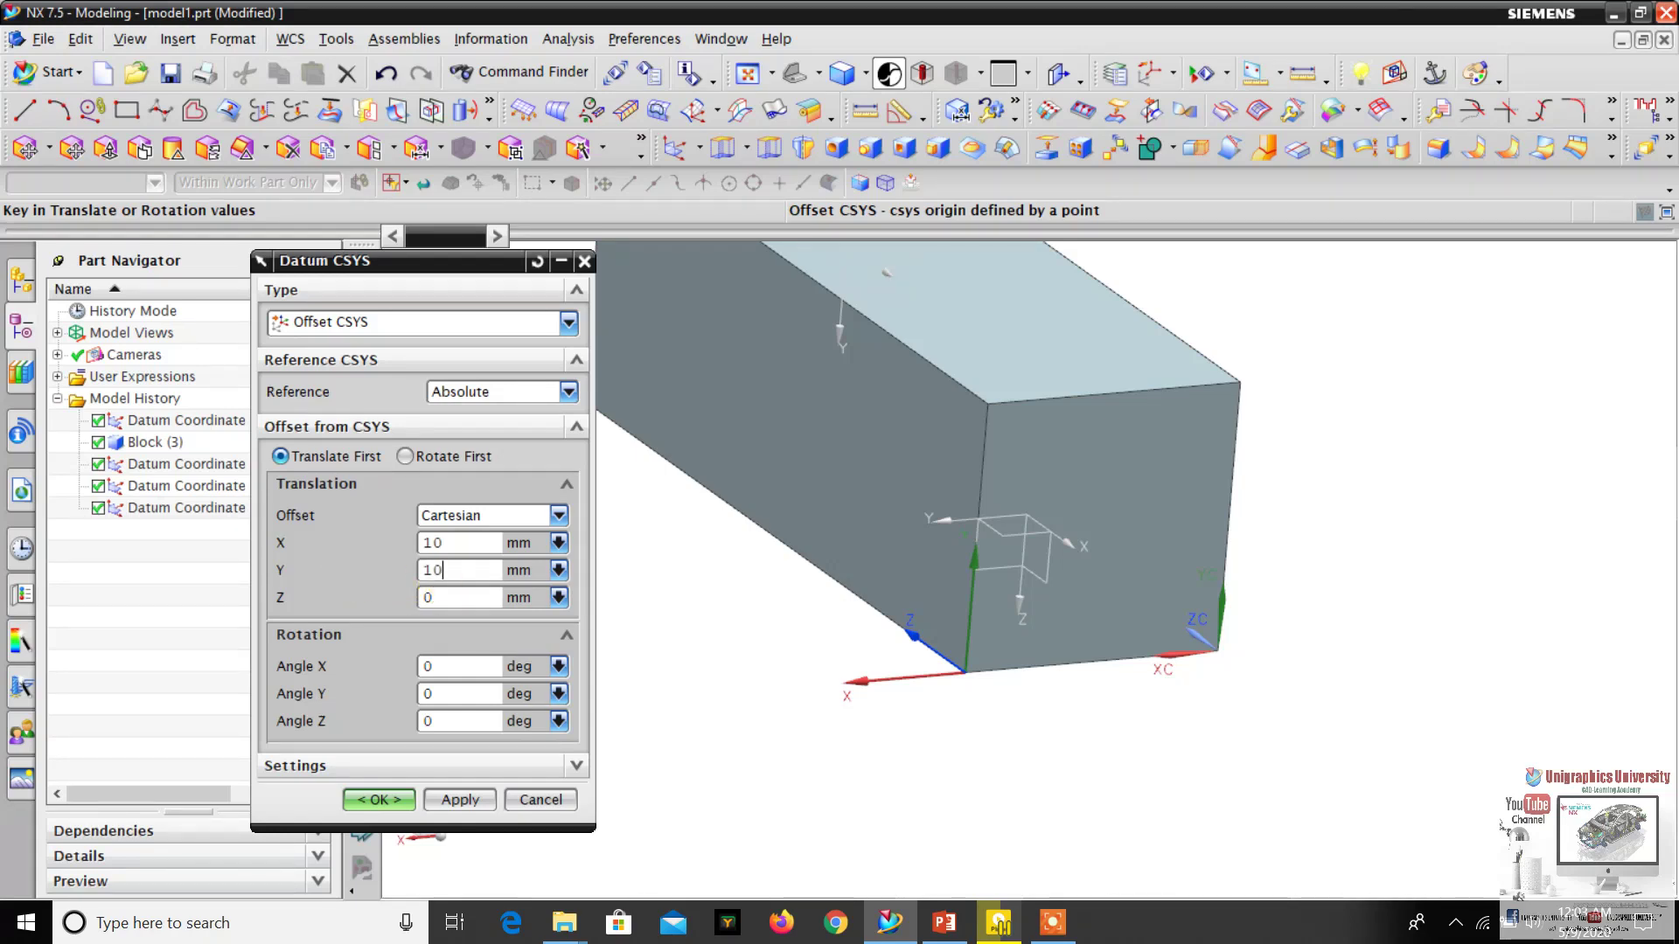
{"action": "double_click", "coordinate": [444, 596]}
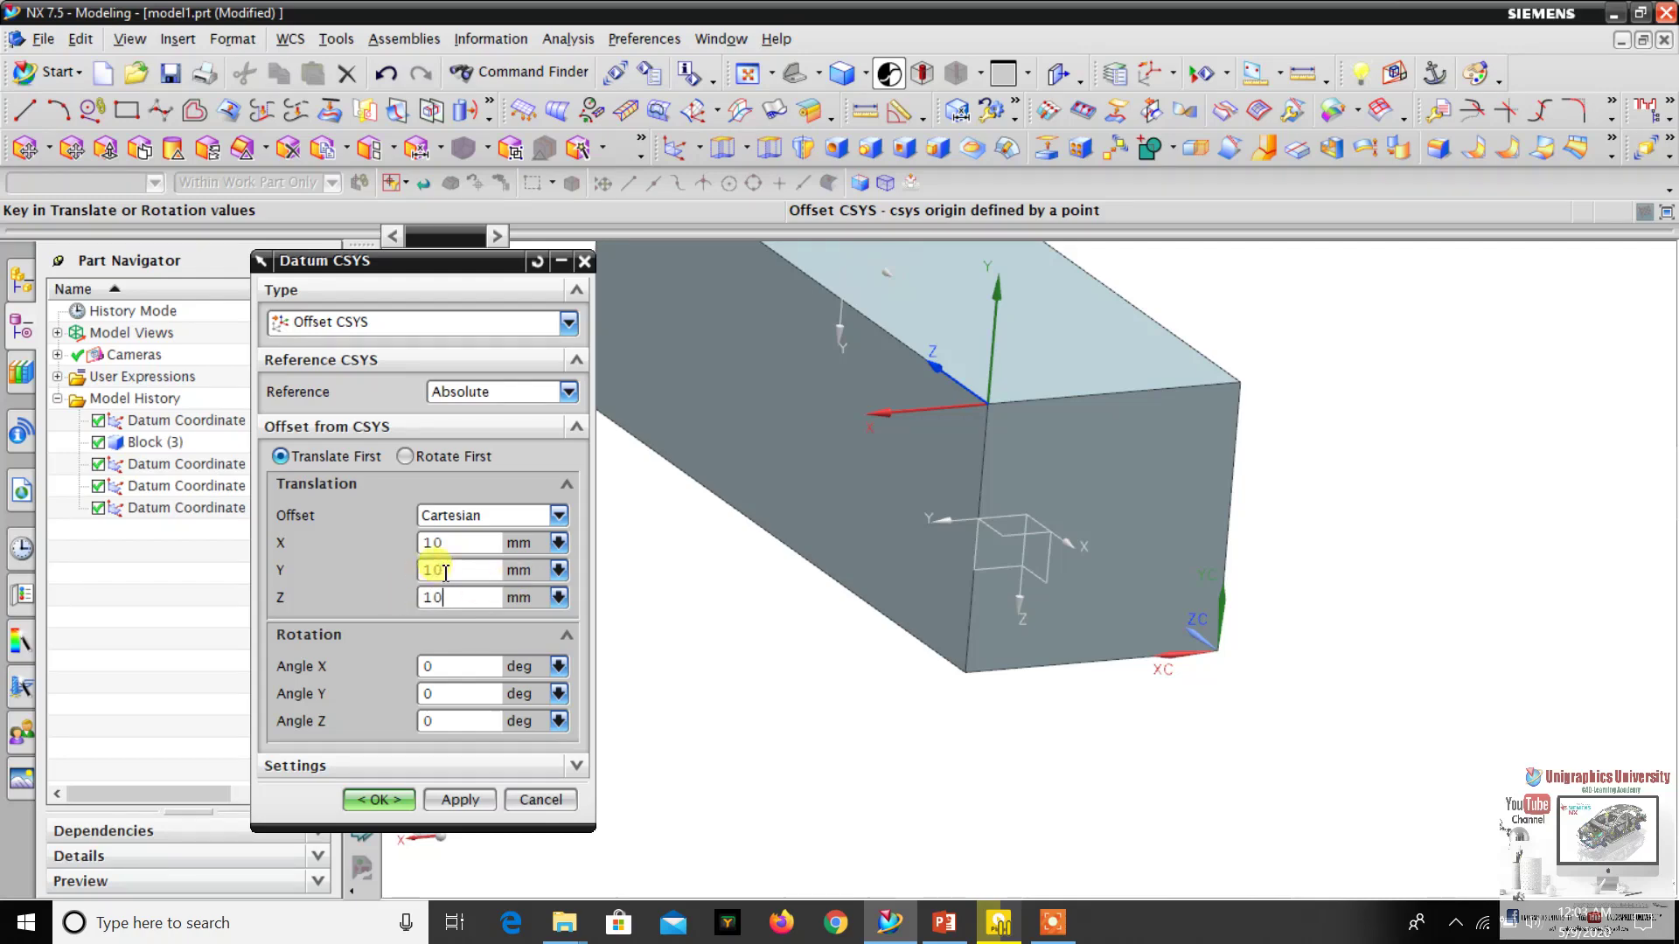
{"action": "type", "text": "10"}
- Examine the offset CSYS preview on the block's upper edge from several angles, comparing it with the WCS origin
{"action": "middle_click_drag", "start_coordinate": [847, 490], "coordinate": [993, 664]}
{"action": "scroll", "coordinate": [971, 672], "scroll_direction": "up", "scroll_amount": 3}
{"action": "scroll", "coordinate": [993, 664], "scroll_direction": "down", "scroll_amount": 2}
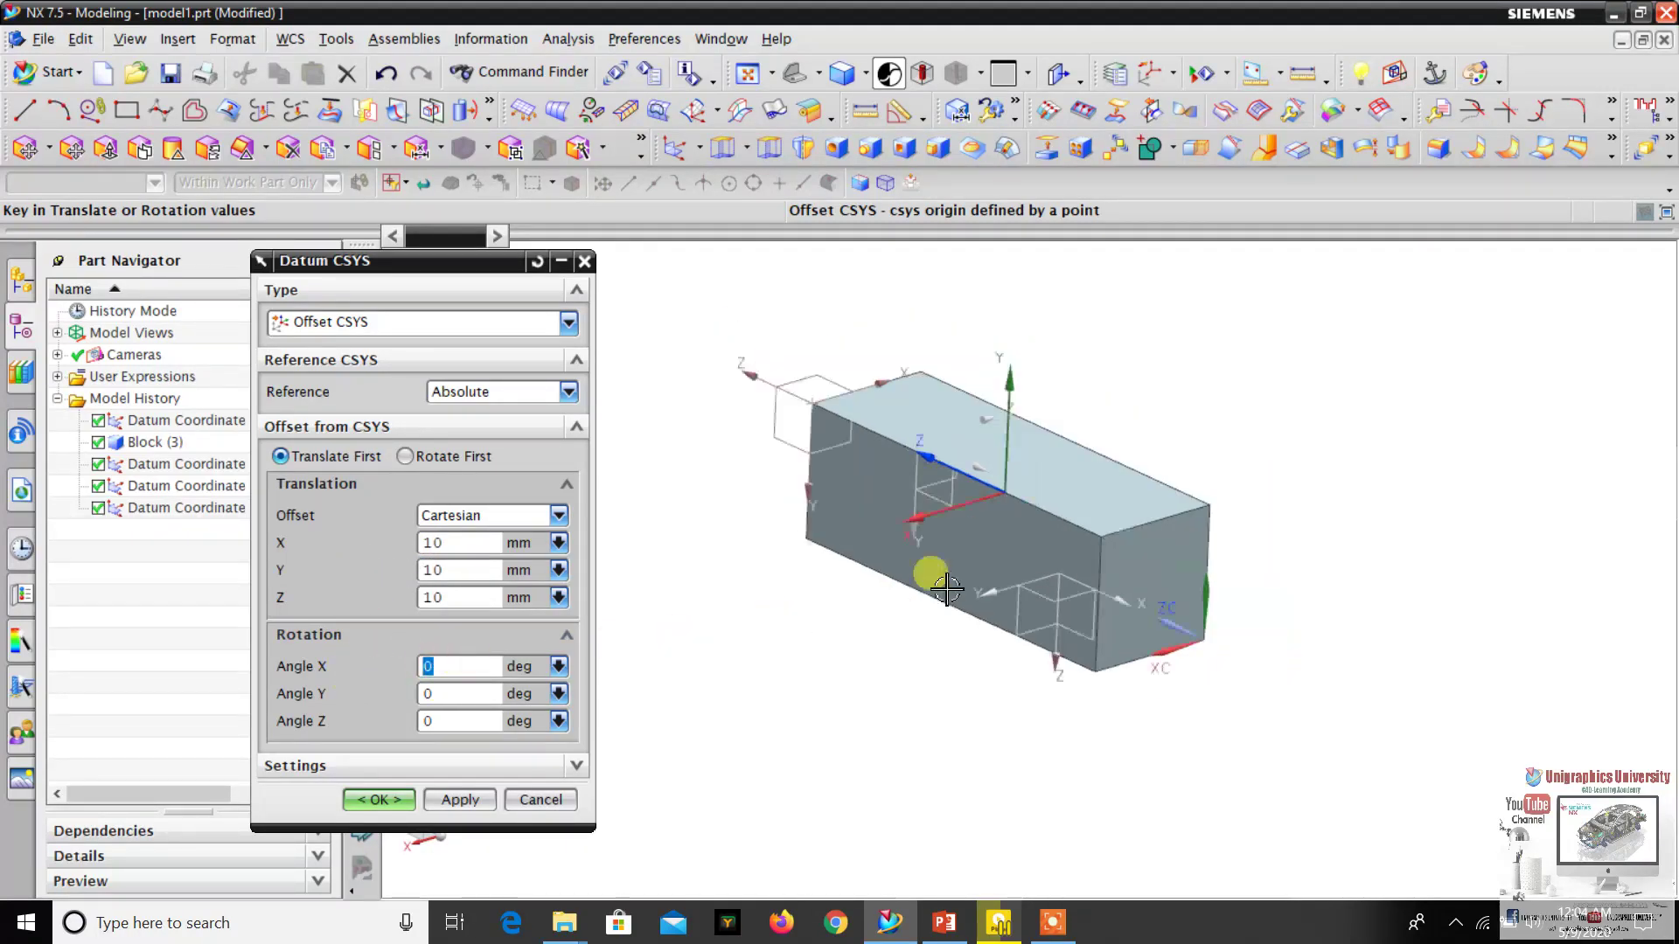
{"action": "middle_click_drag", "start_coordinate": [925, 573], "coordinate": [971, 643]}
{"action": "scroll", "coordinate": [886, 605], "scroll_direction": "up", "scroll_amount": 2}
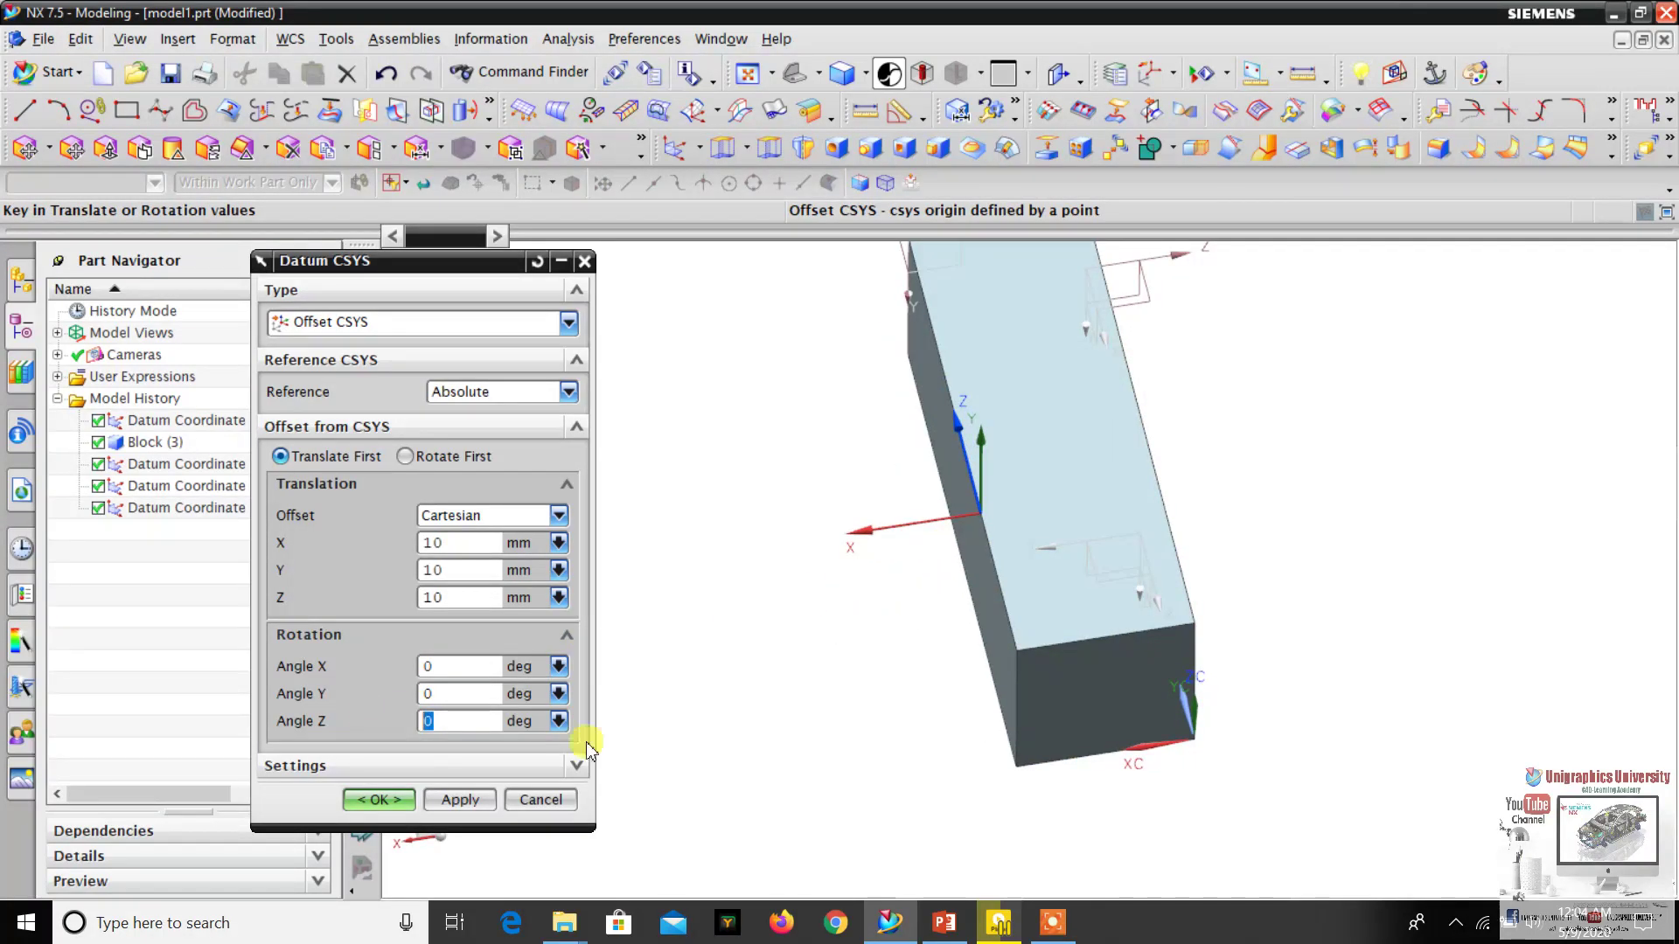
{"action": "middle_click_drag", "start_coordinate": [1031, 761], "coordinate": [1036, 699]}
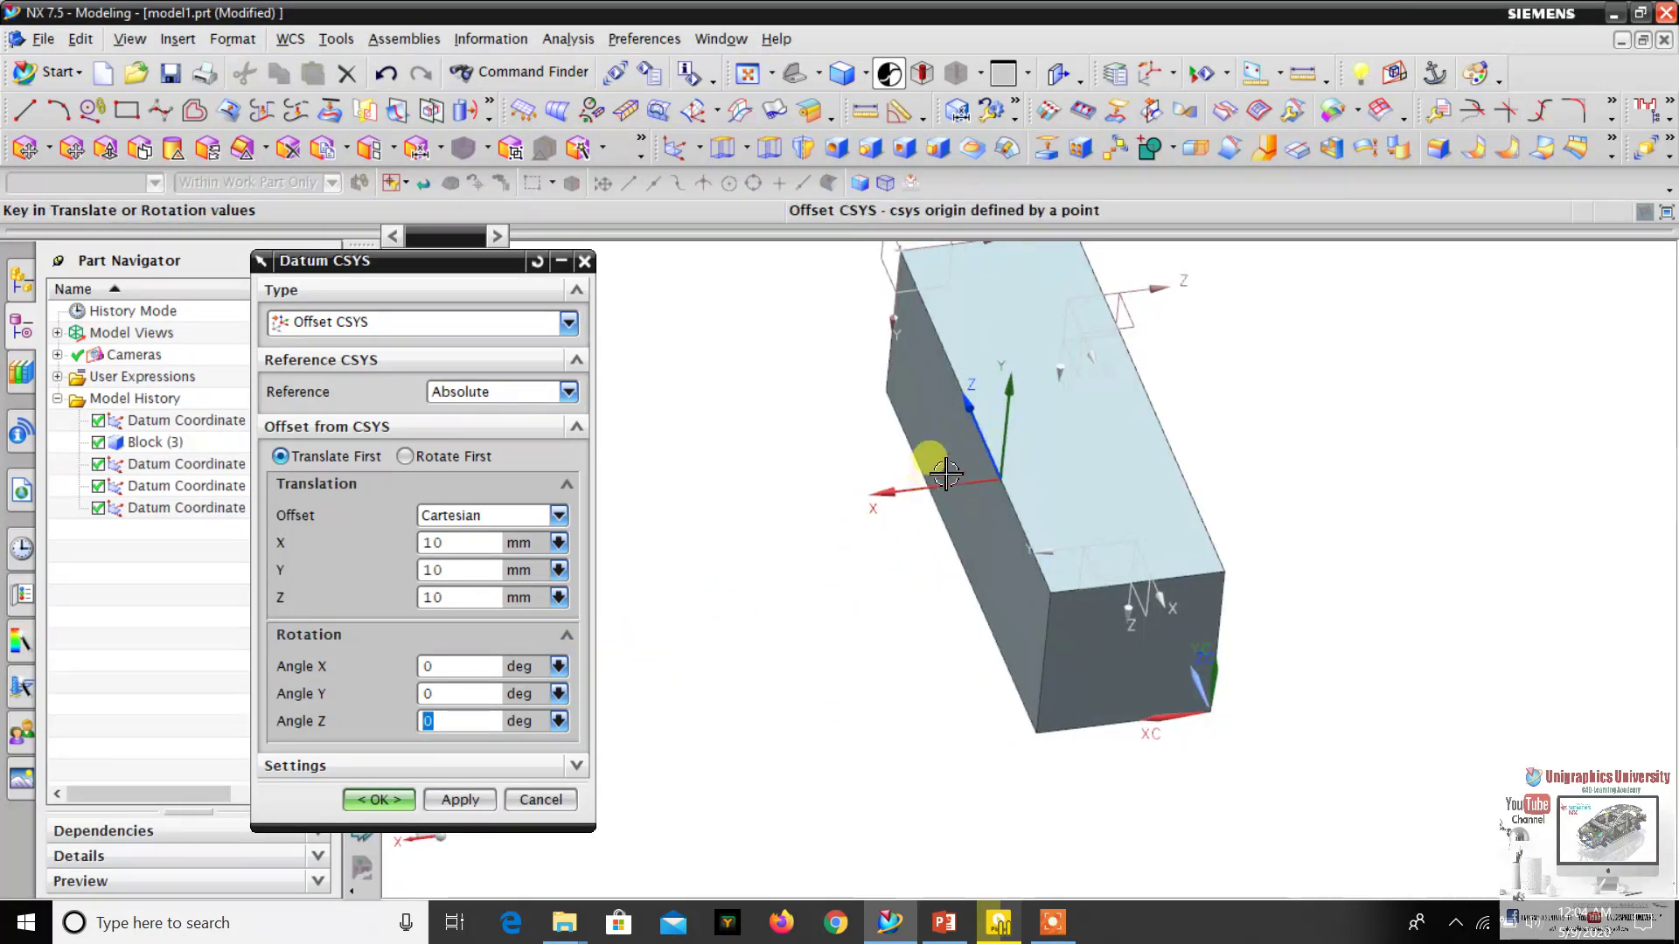
{"action": "middle_click_drag", "start_coordinate": [945, 473], "coordinate": [1106, 595]}
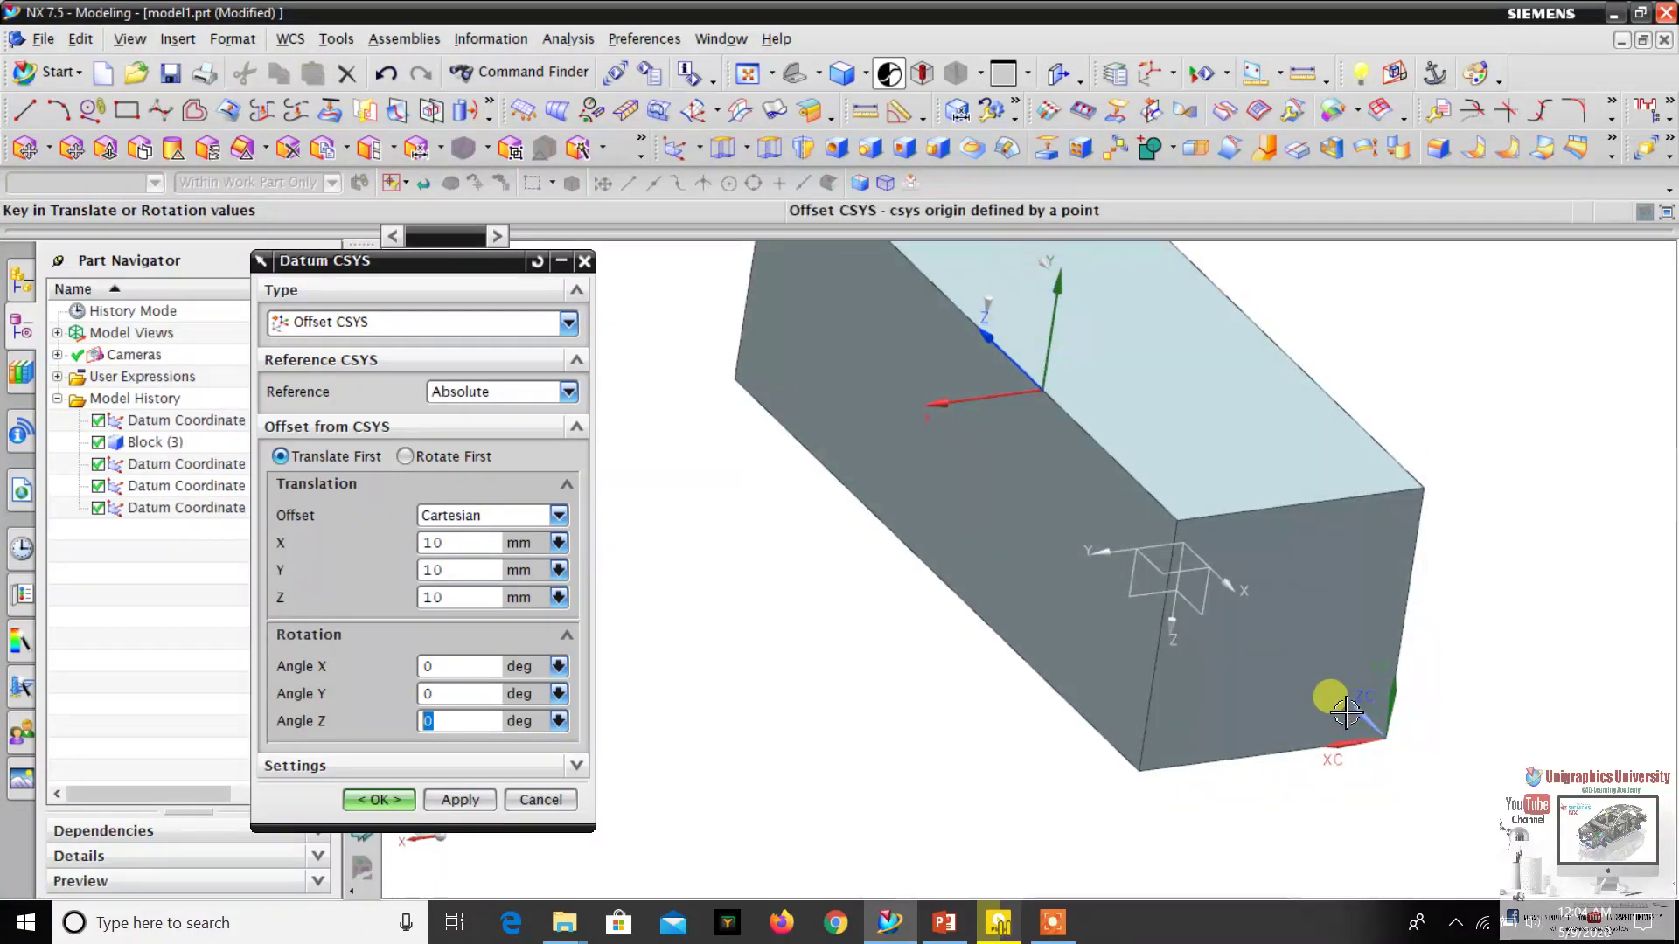
{"action": "middle_click_drag", "start_coordinate": [1346, 713], "coordinate": [1530, 768]}
- Set the offset CSYS rotation Angle X to 10 degrees
{"action": "left_click_drag", "start_coordinate": [451, 669], "coordinate": [369, 676]}
{"action": "scroll", "coordinate": [1032, 731], "scroll_direction": "down", "scroll_amount": 1}
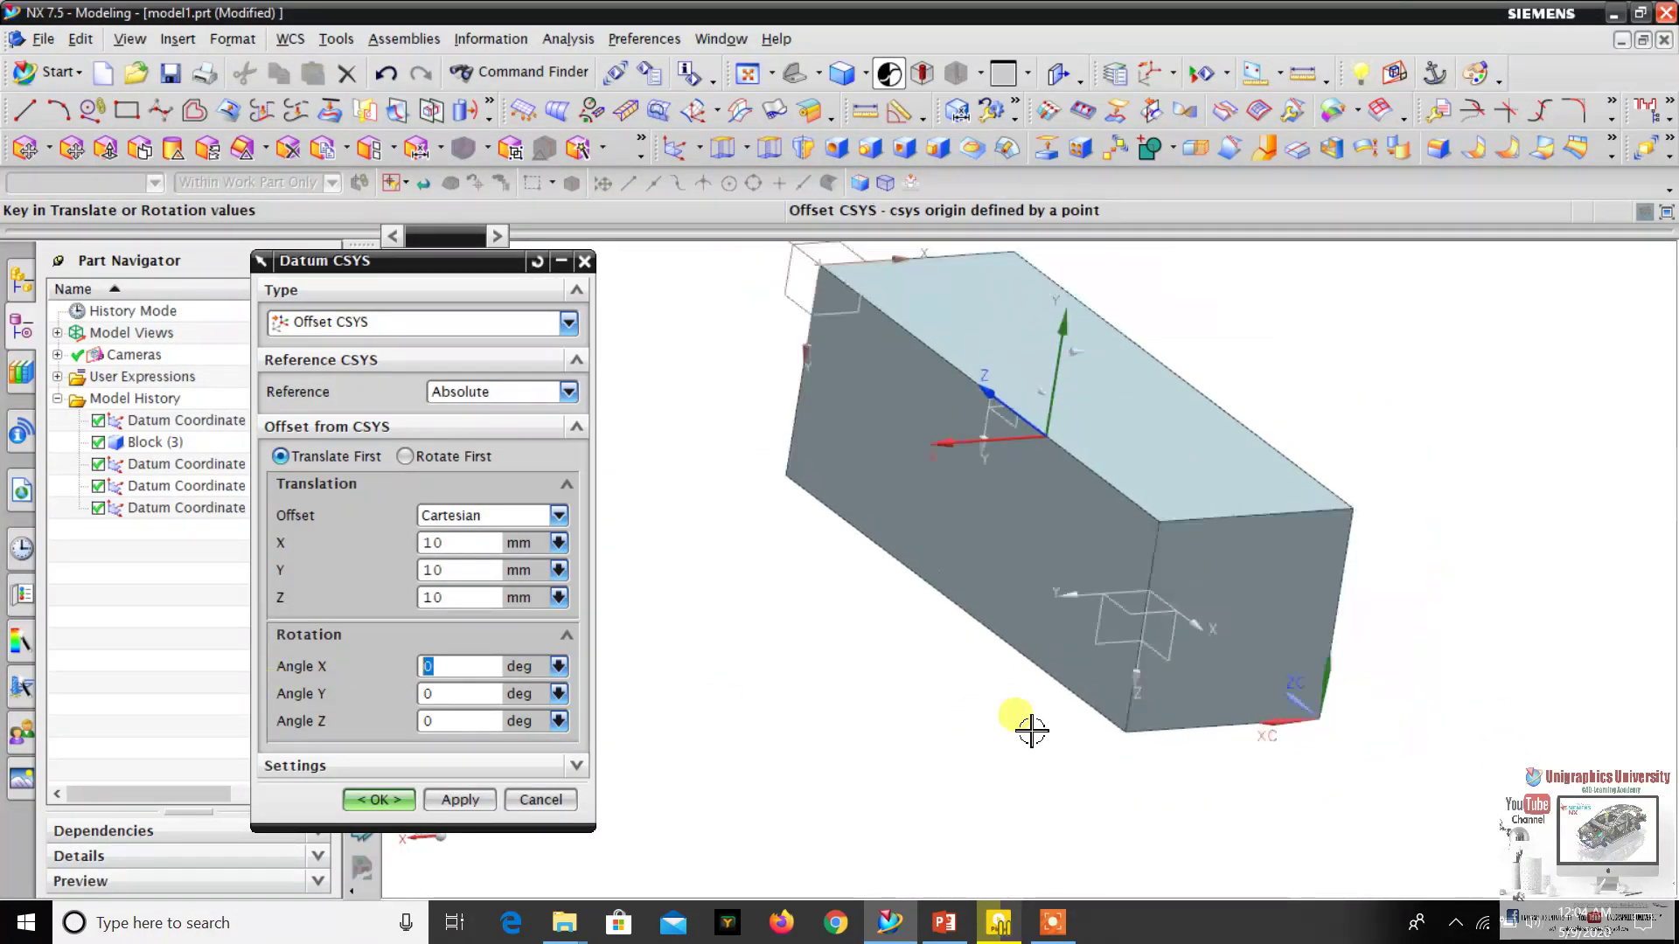
{"action": "scroll", "coordinate": [1021, 736], "scroll_direction": "down", "scroll_amount": 2}
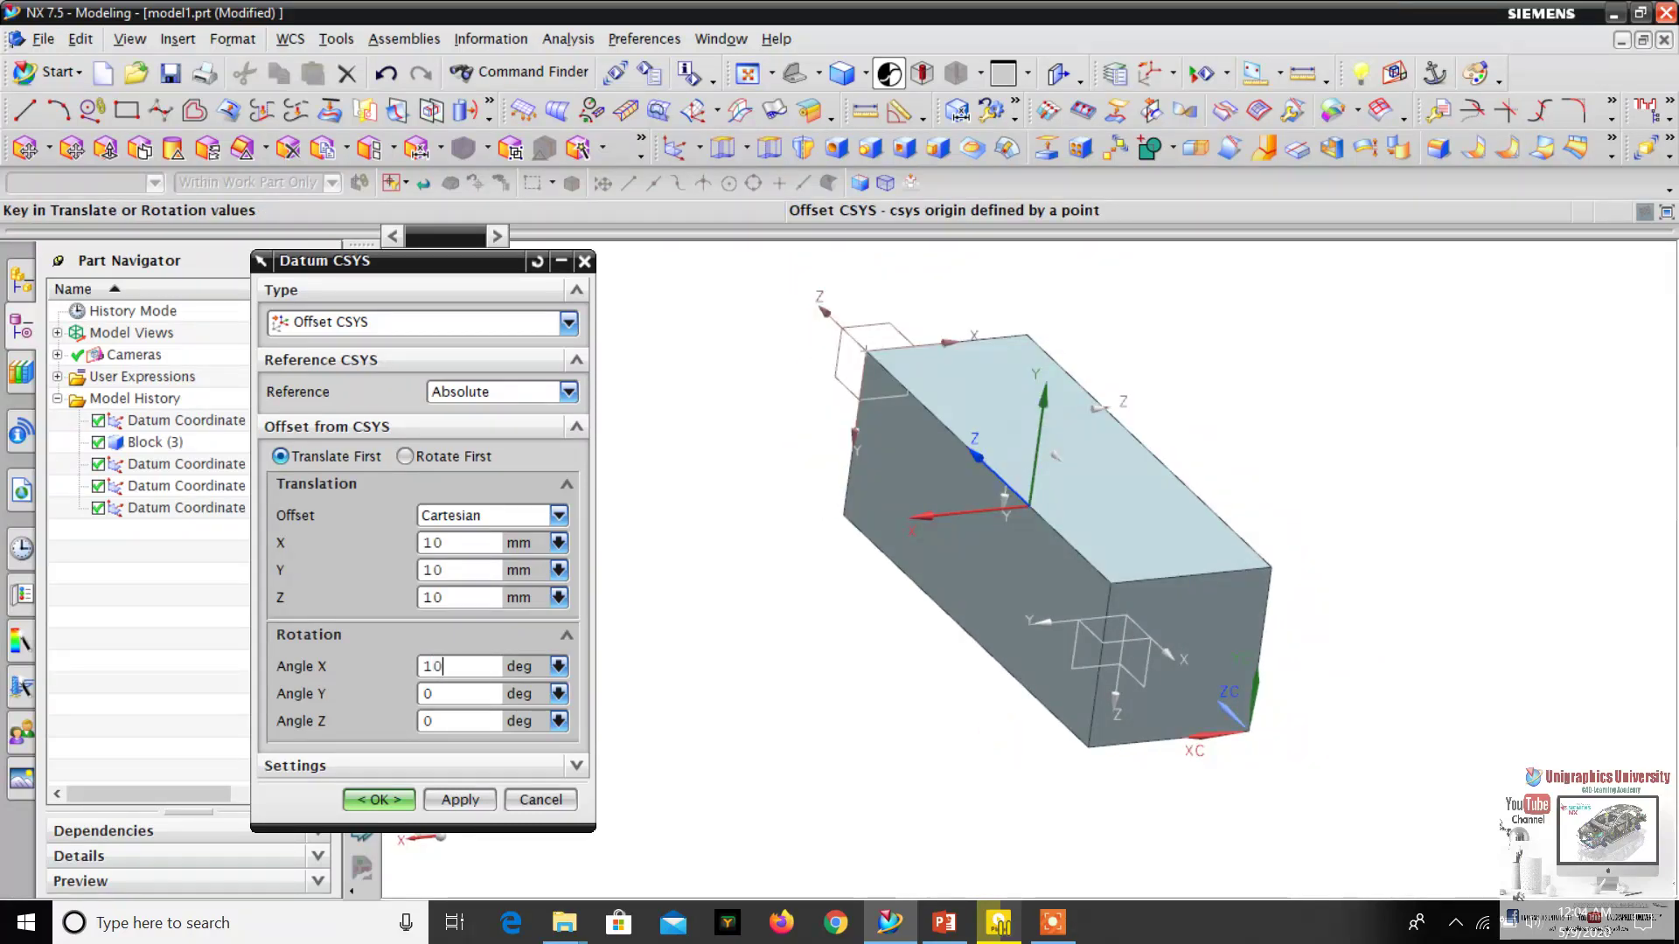
- Set the offset CSYS rotation Angle Y and Angle Z to 10 degrees each
{"action": "key", "text": "Return"}
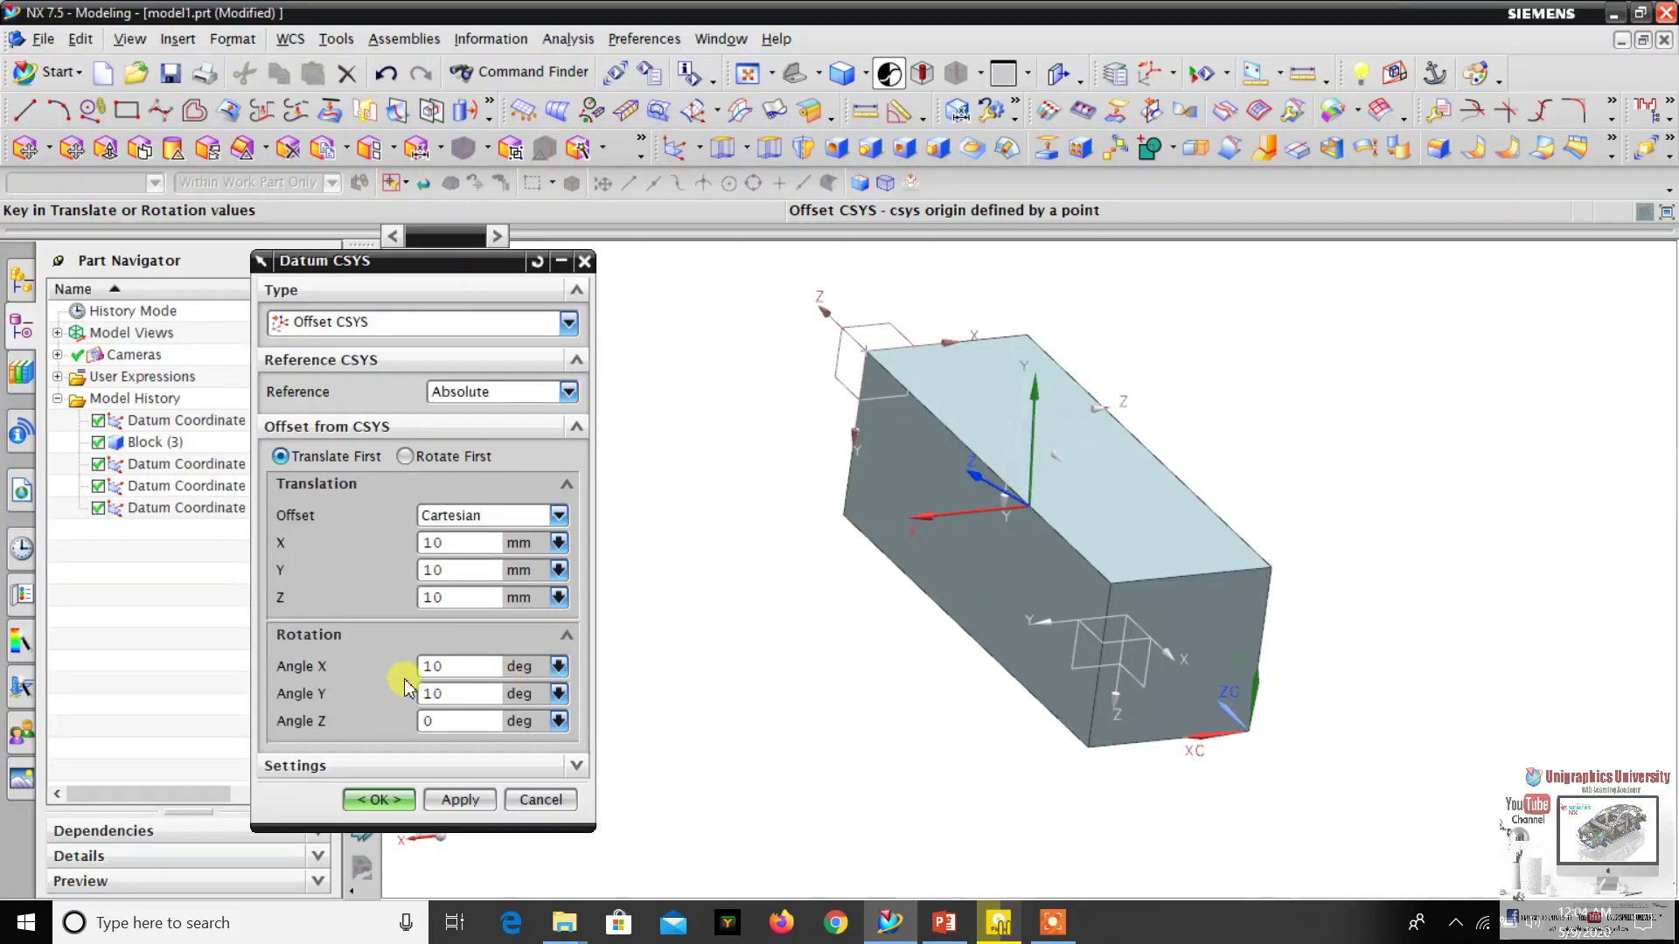
{"action": "key", "text": "Return"}
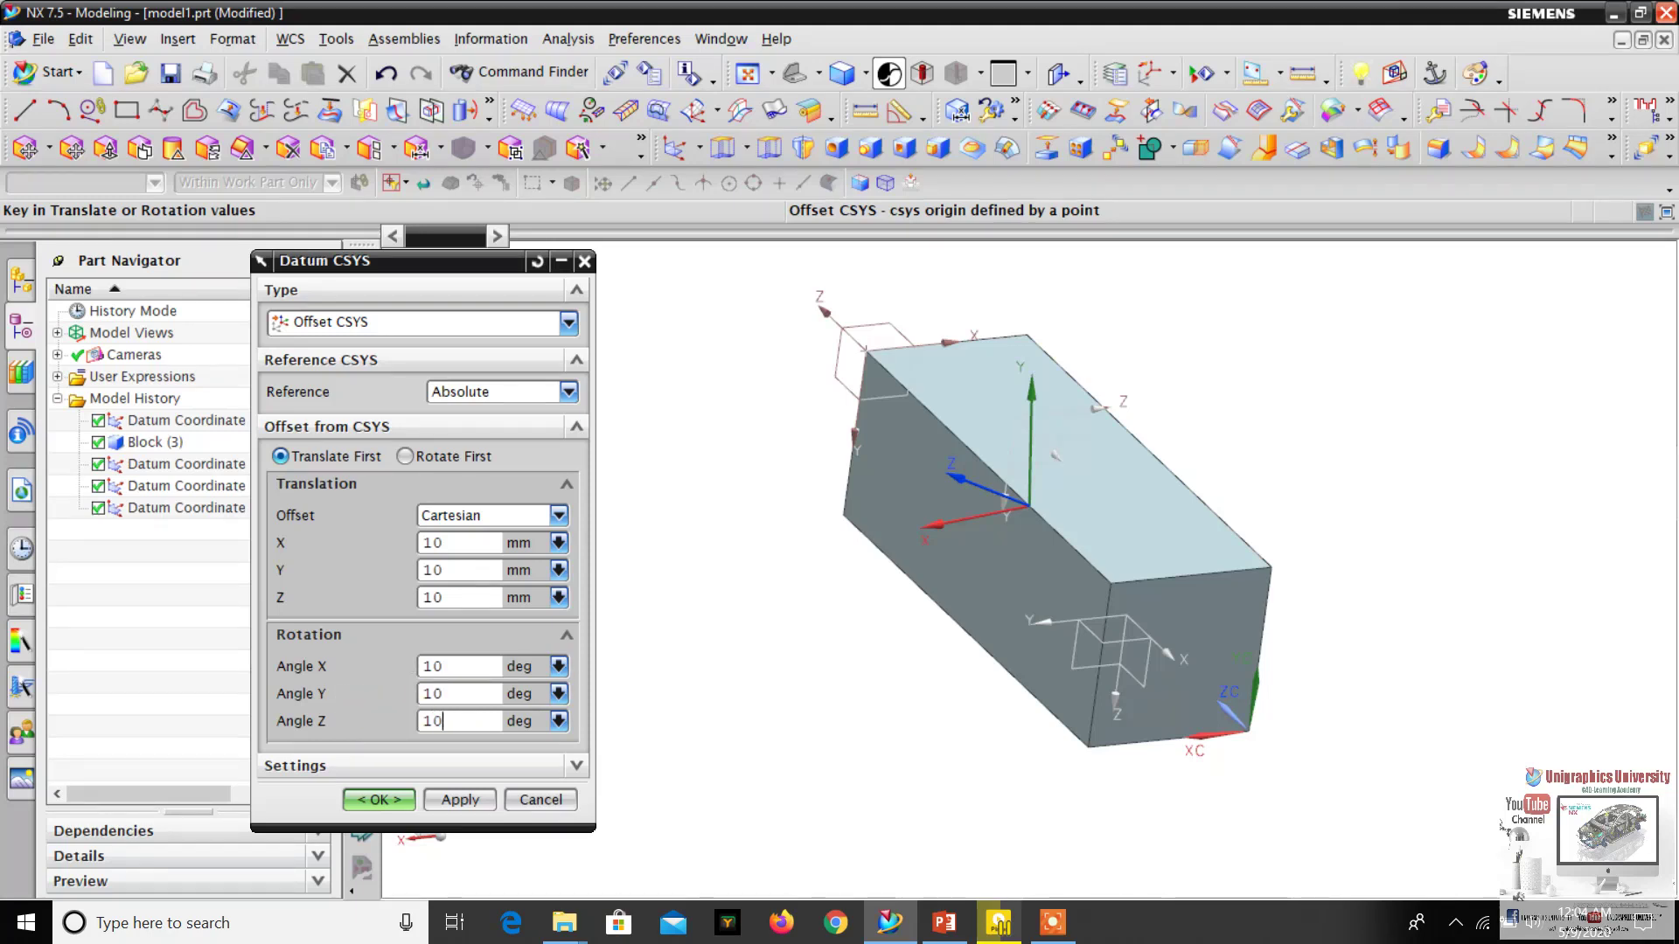
{"action": "key", "text": "Return"}
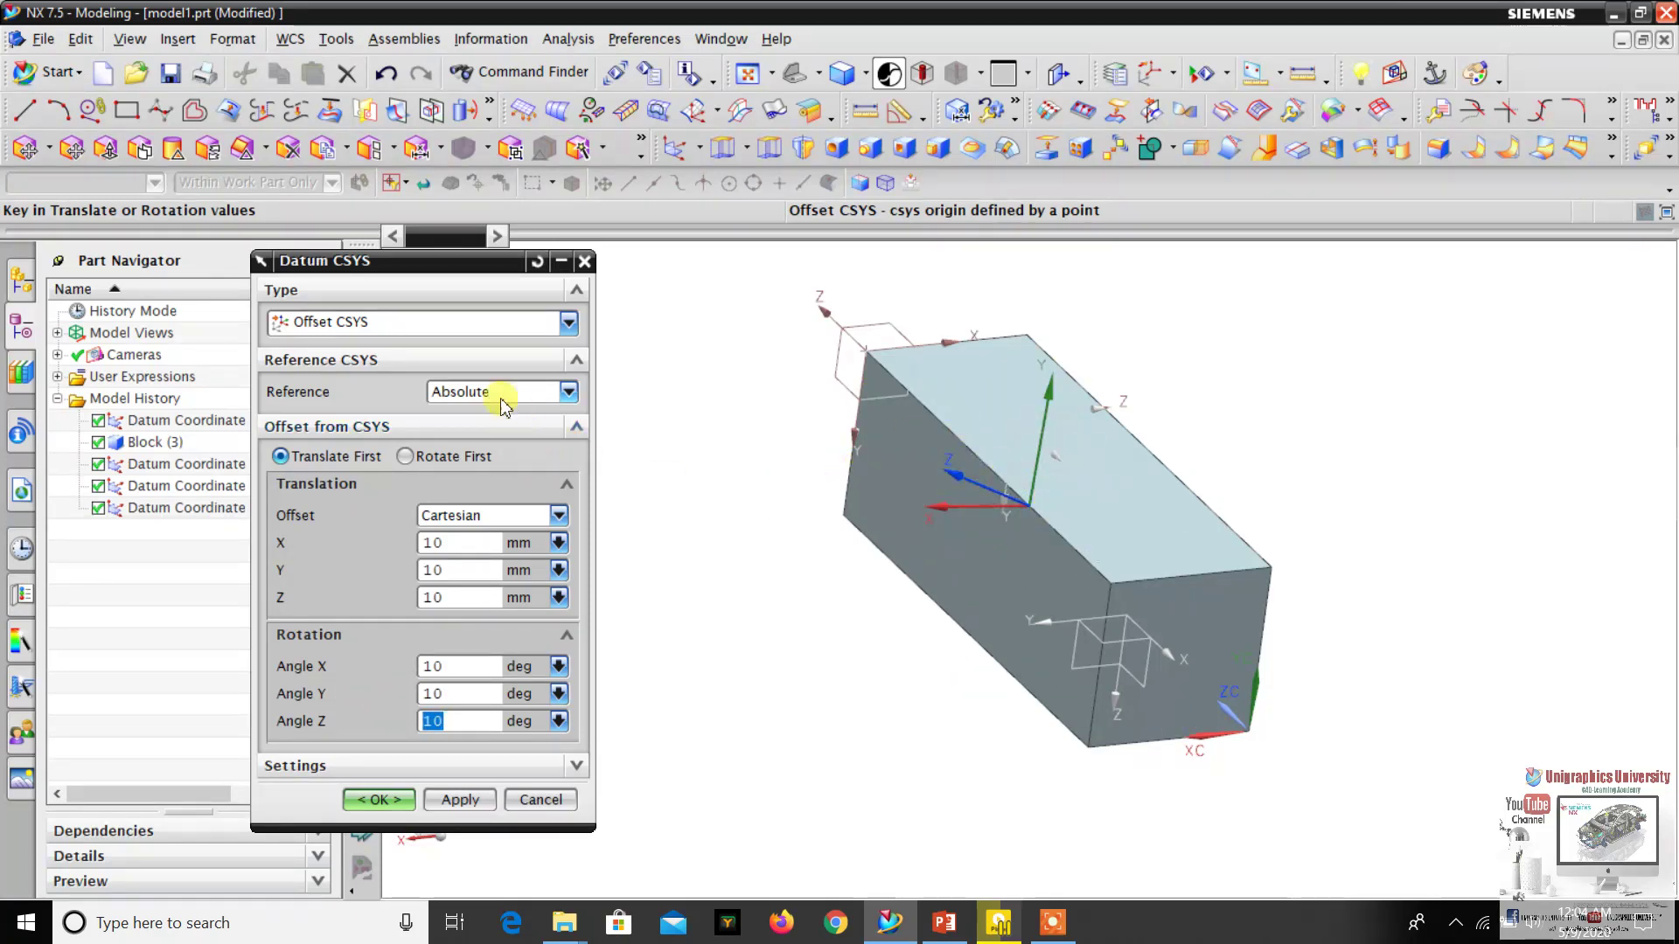
- Switch the Datum CSYS type to Dynamic and move its origin along the XC, YC and ZC axes to about X 16.3, Y 13.4, Z 11.4
{"action": "left_click", "coordinate": [441, 322]}
{"action": "left_click", "coordinate": [431, 347]}
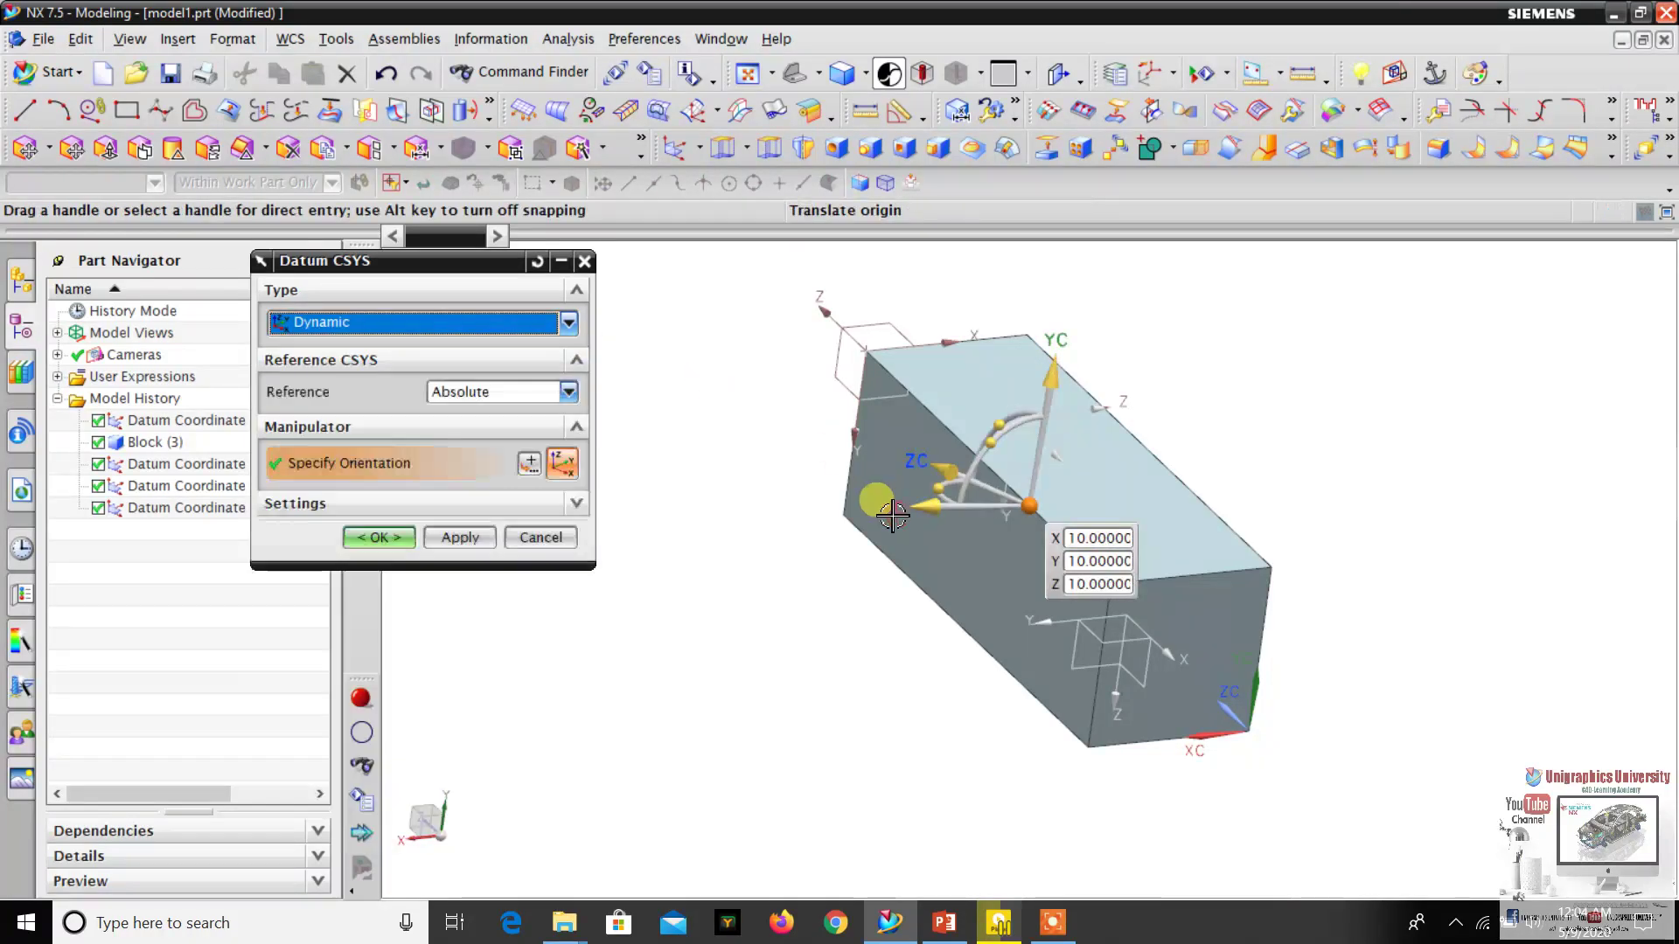
{"action": "scroll", "coordinate": [892, 516], "scroll_direction": "up", "scroll_amount": 1}
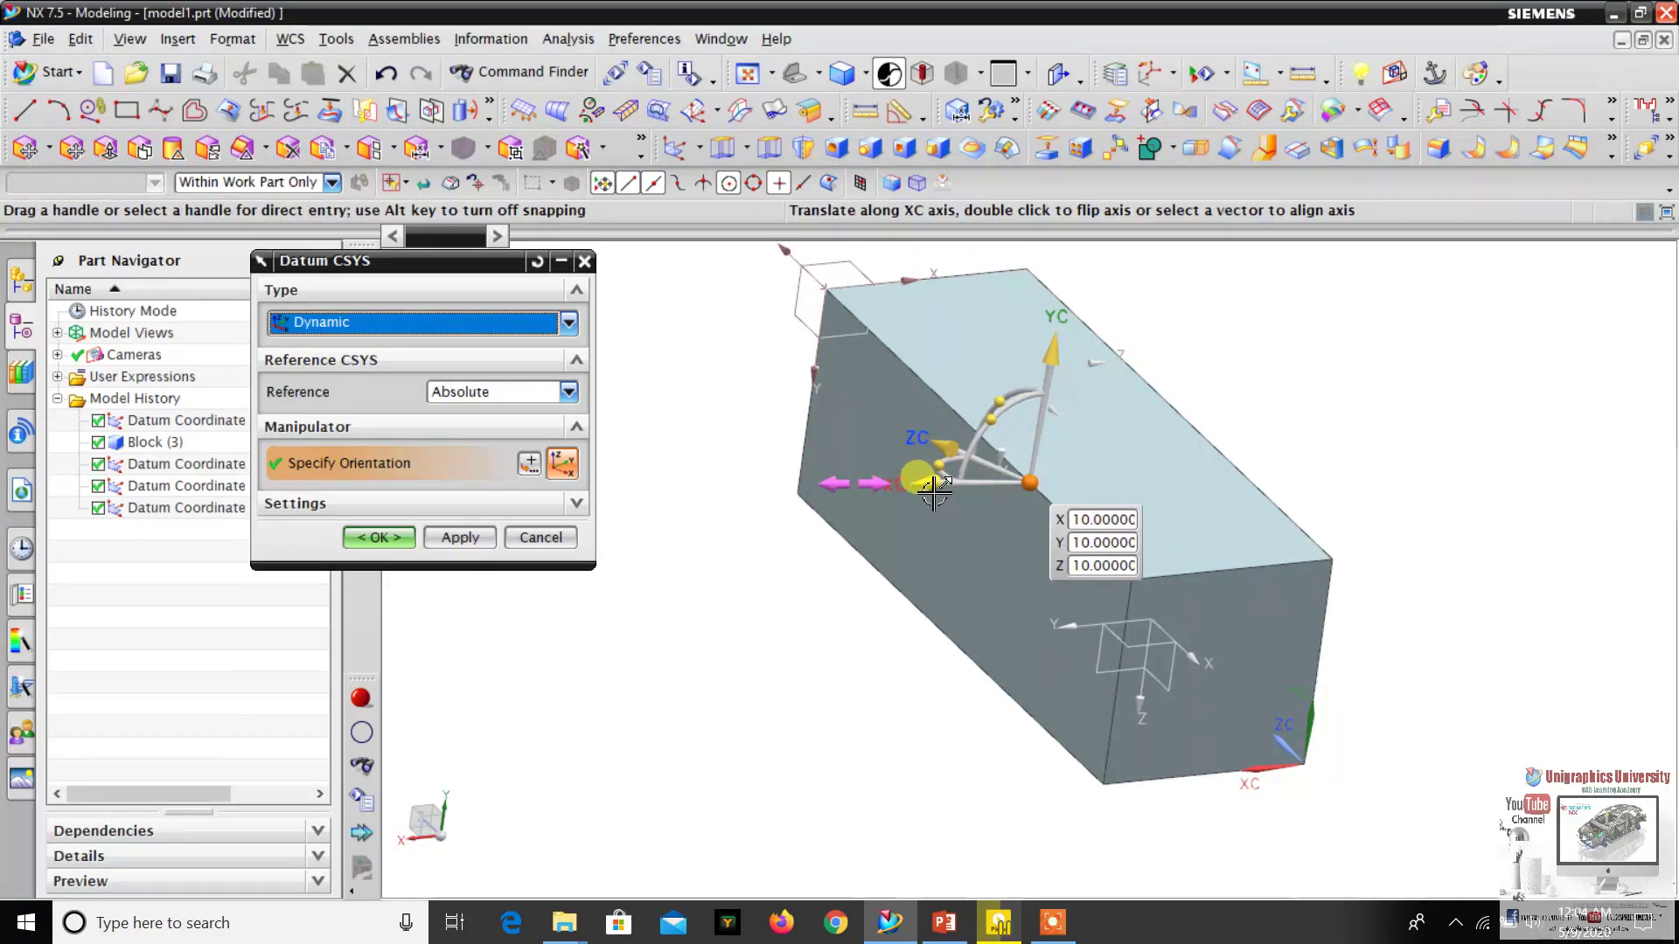
{"action": "mouse_move", "coordinate": [934, 492]}
{"action": "left_mouse_down"}
{"action": "mouse_move", "coordinate": [791, 494]}
{"action": "mouse_move", "coordinate": [916, 492]}
{"action": "left_mouse_up"}
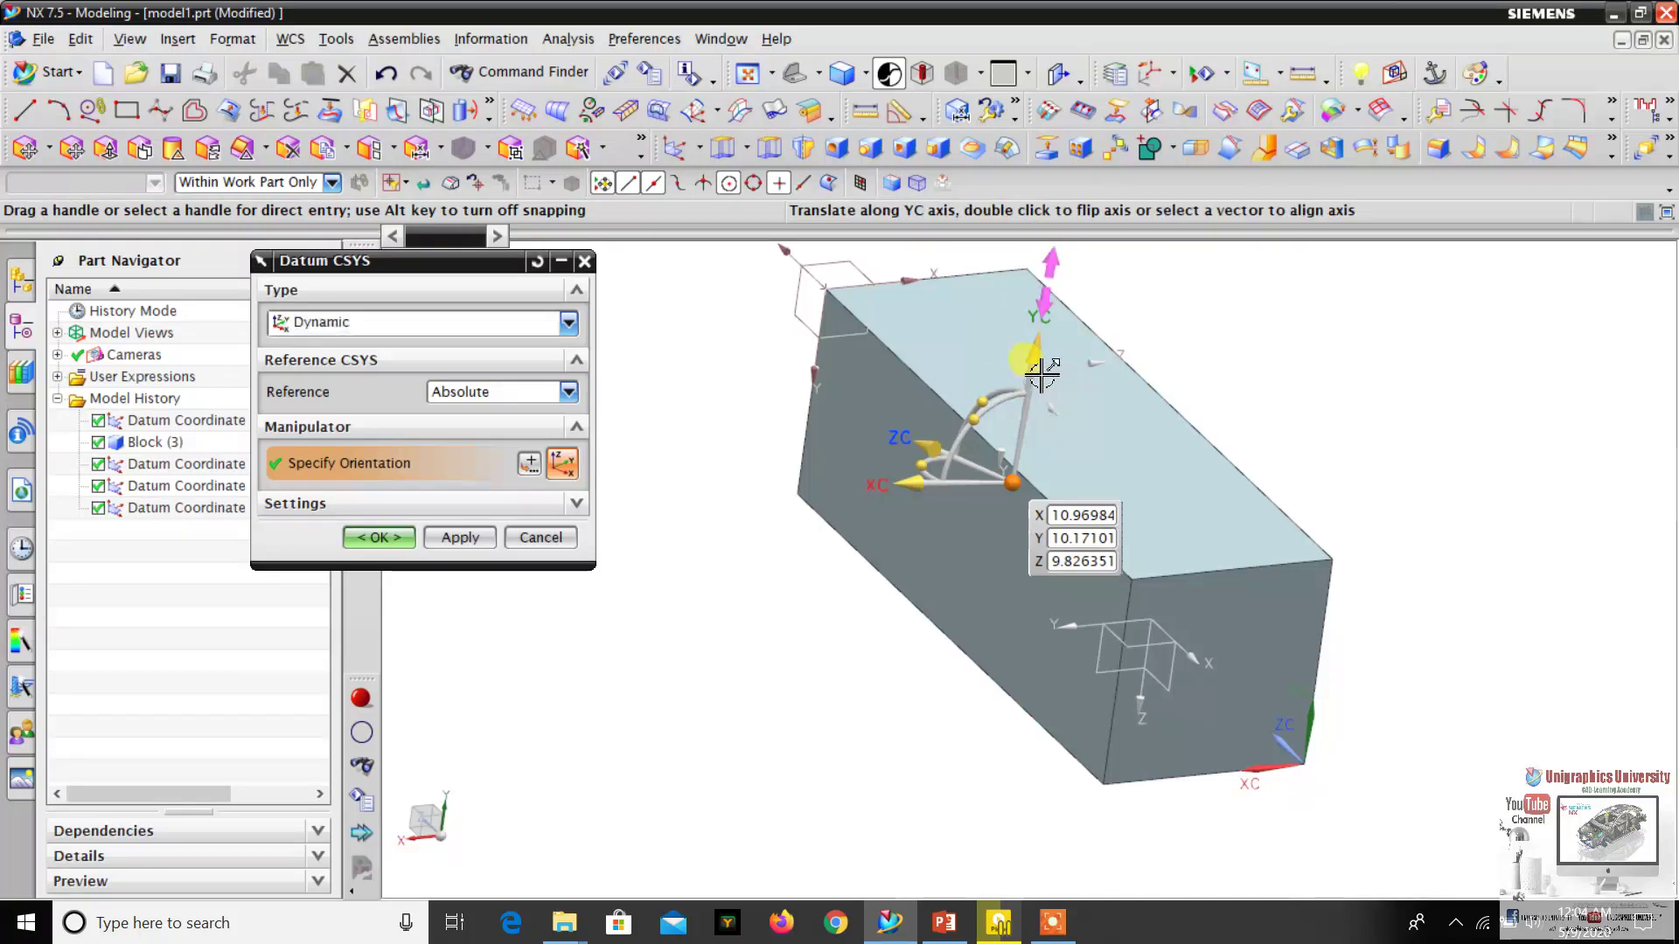
{"action": "left_click_drag", "start_coordinate": [1042, 375], "coordinate": [1052, 307]}
{"action": "left_click_drag", "start_coordinate": [933, 440], "coordinate": [843, 443]}
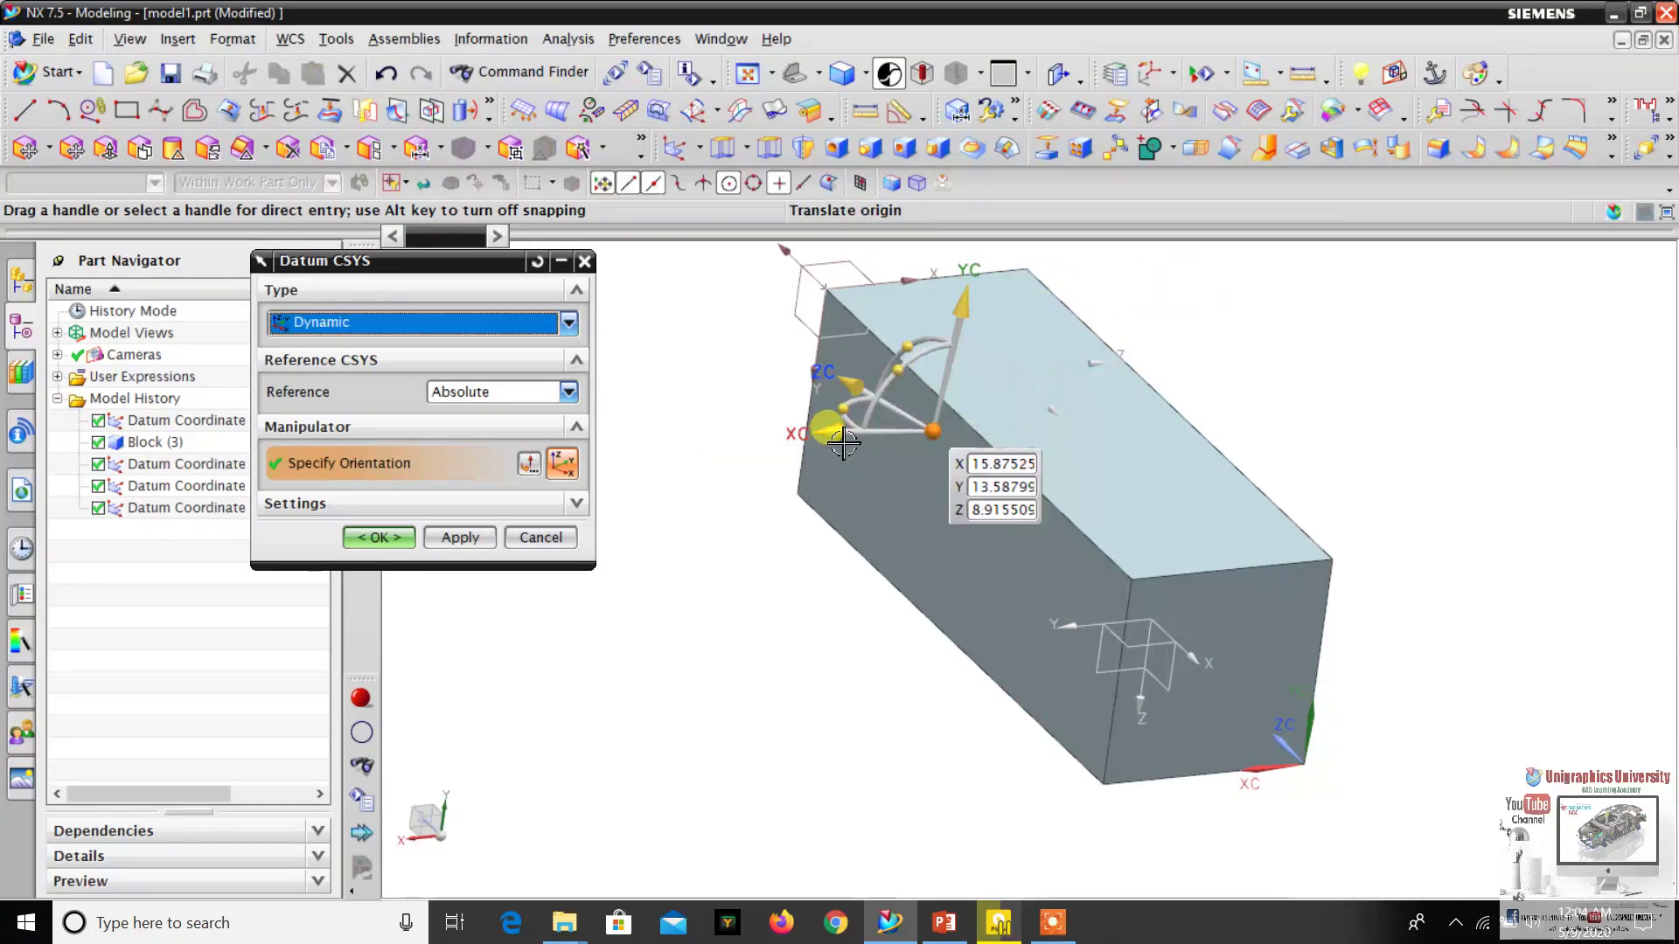
{"action": "left_click_drag", "start_coordinate": [835, 378], "coordinate": [811, 360]}
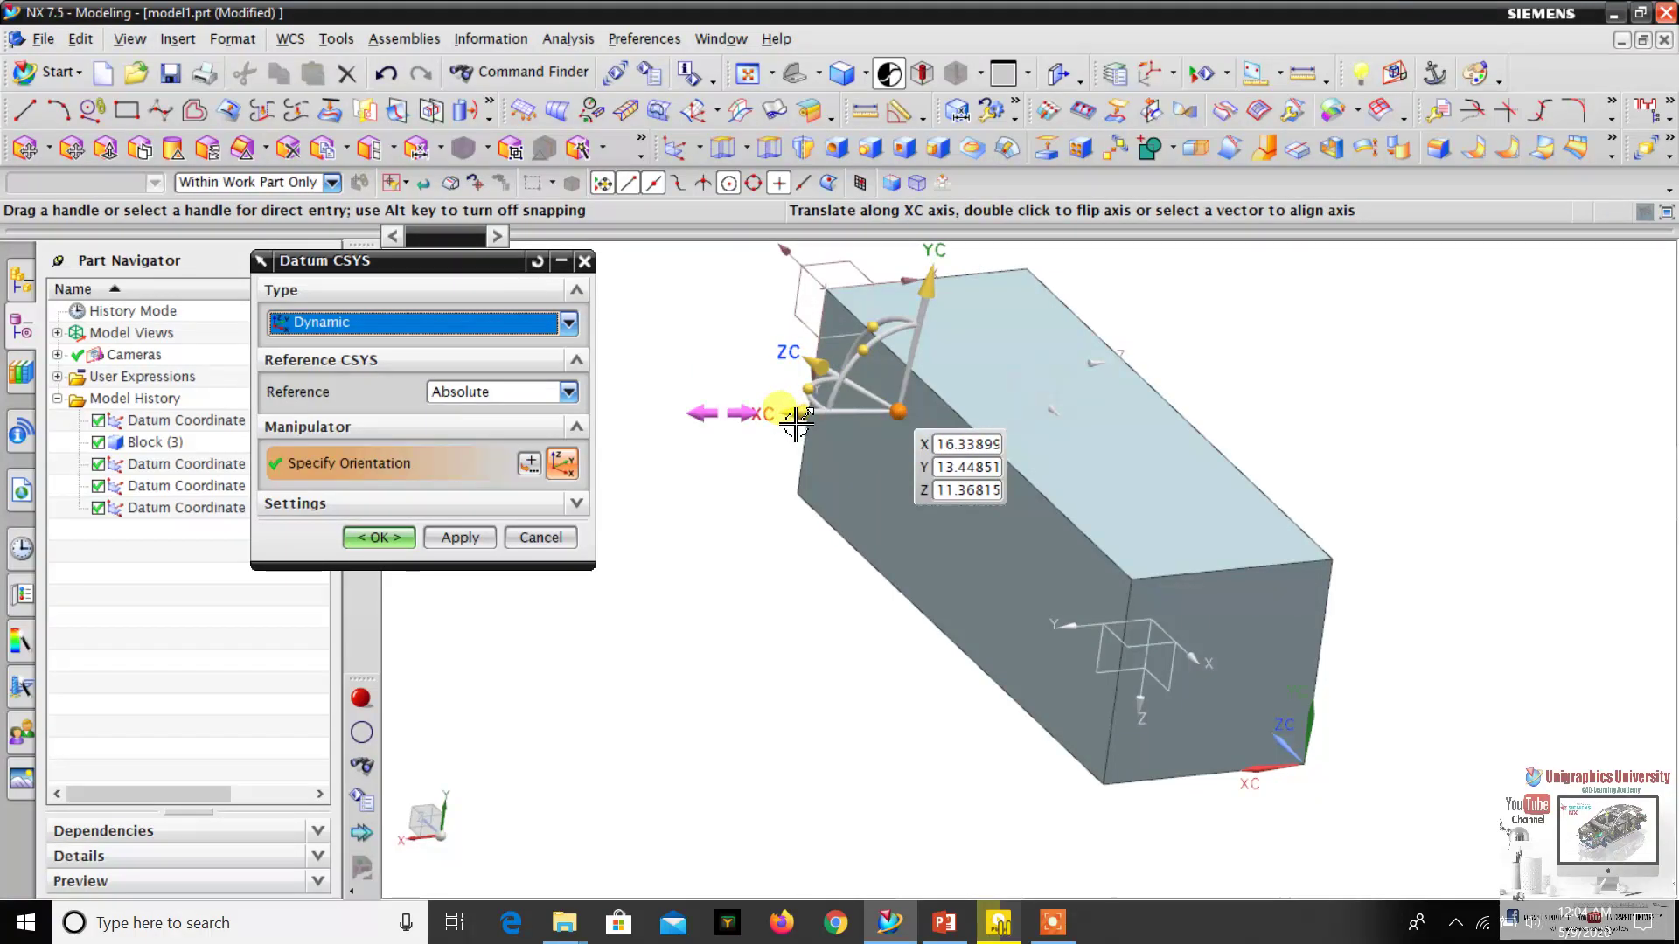
- Reset the Datum CSYS settings to their defaults, keeping Dynamic as the type
{"action": "left_click", "coordinate": [537, 261]}
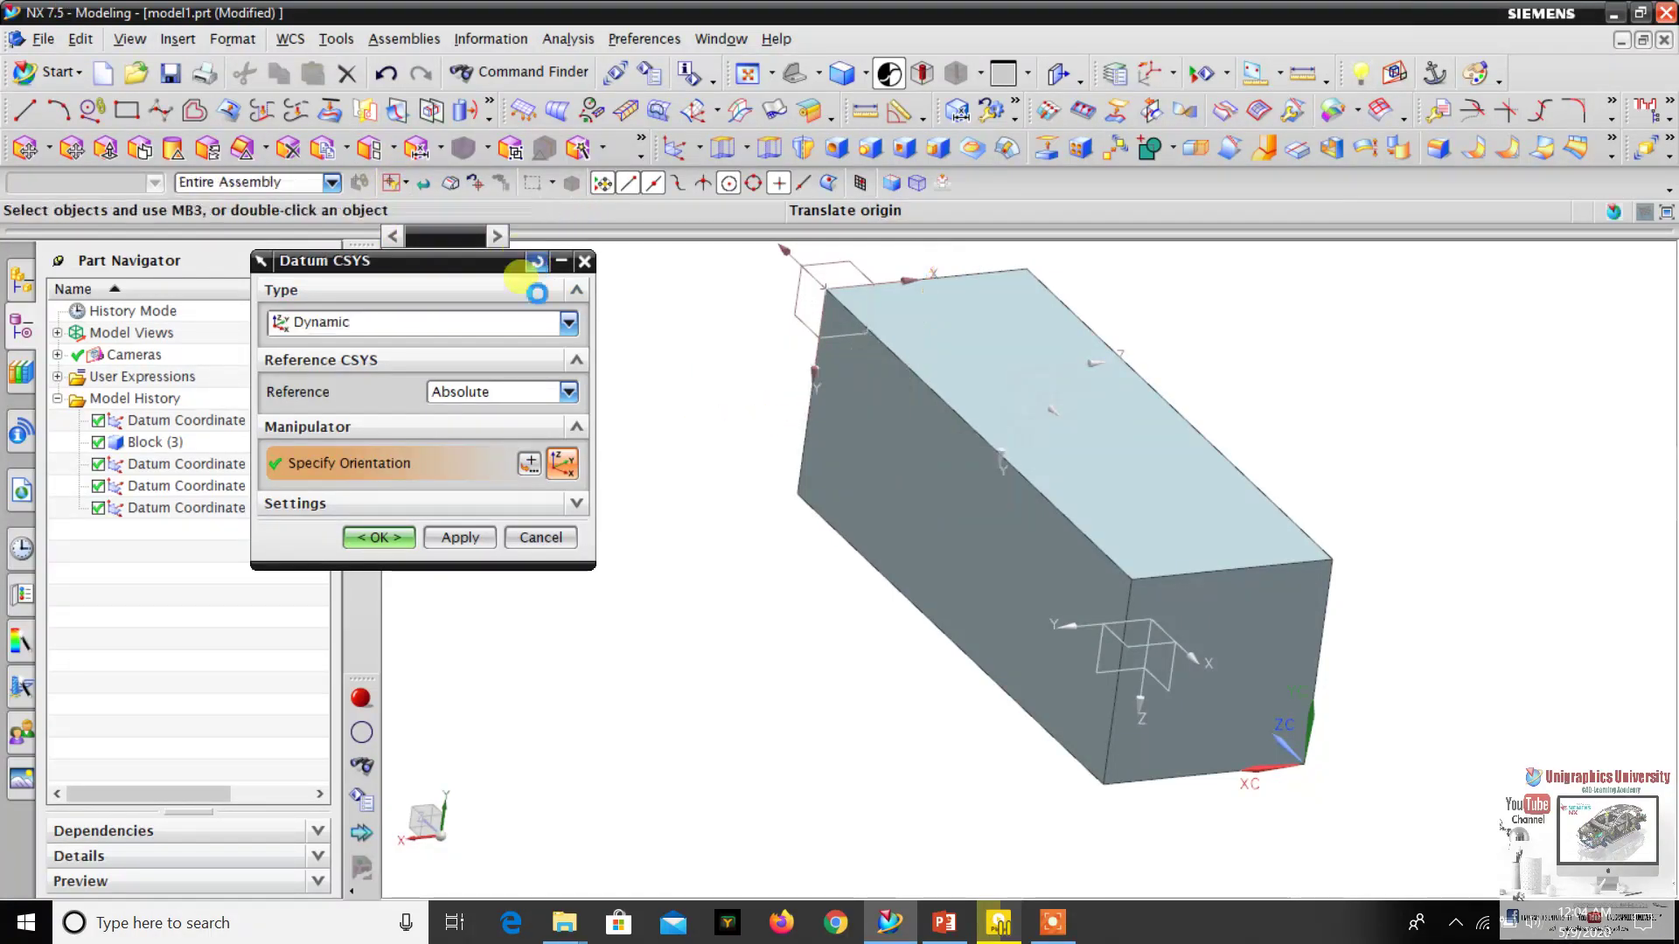
{"action": "left_click", "coordinate": [390, 323]}
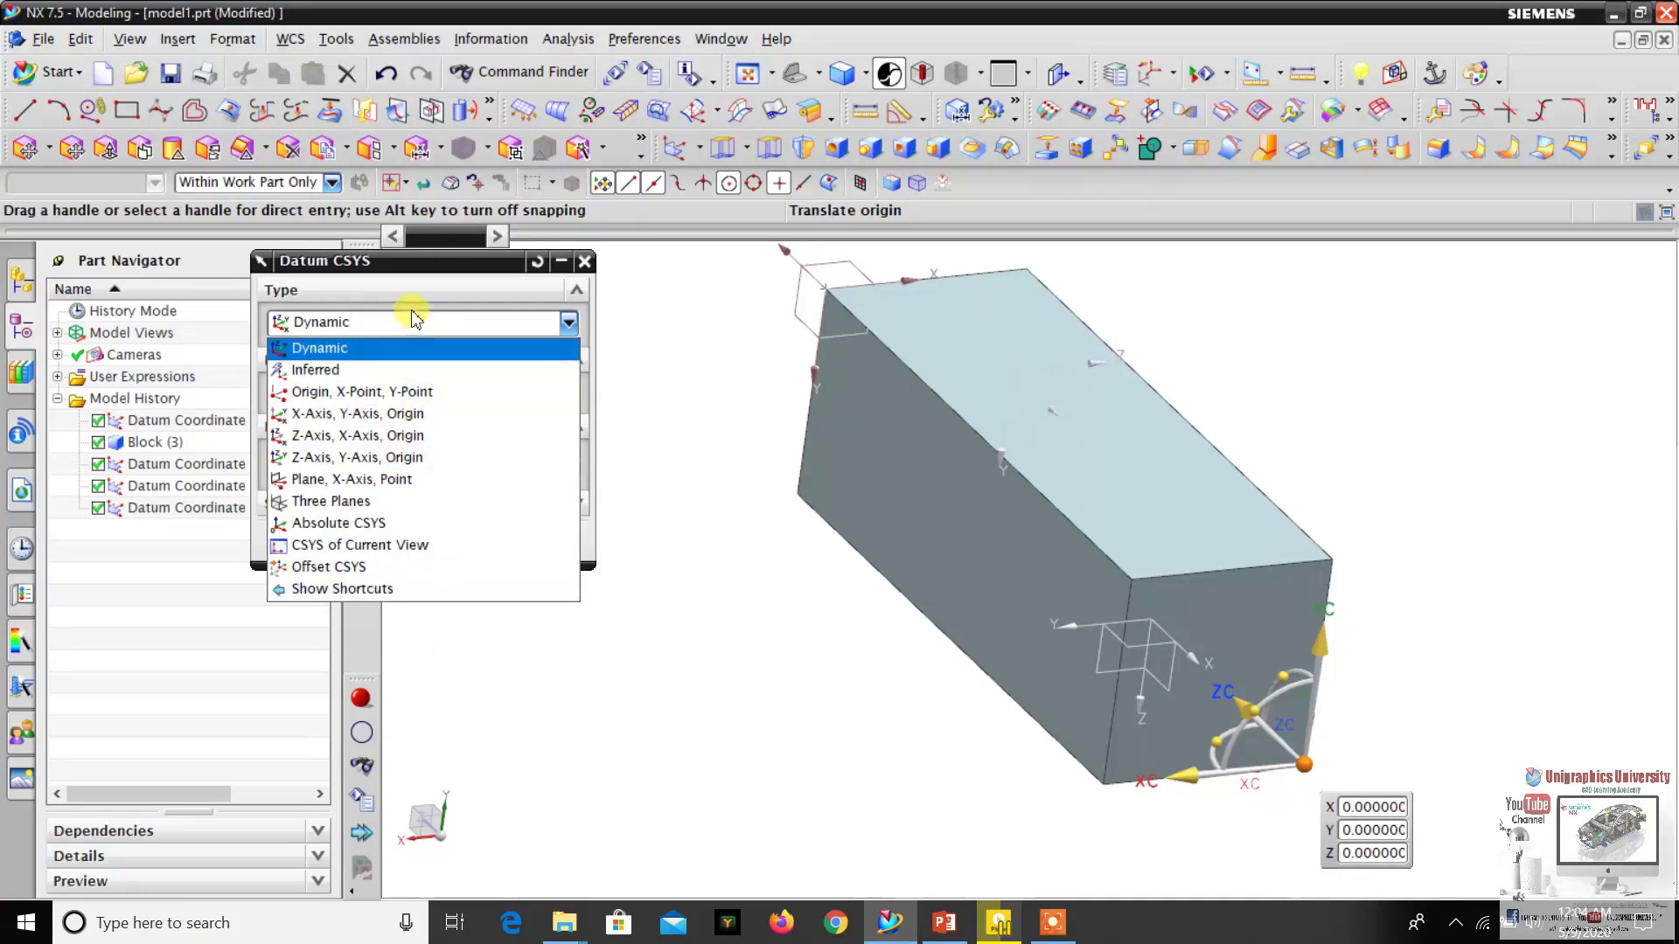
{"action": "left_click", "coordinate": [413, 319]}
{"action": "middle_click_drag", "start_coordinate": [781, 427], "coordinate": [783, 442]}
{"action": "scroll", "coordinate": [787, 446], "scroll_direction": "up", "scroll_amount": 4}
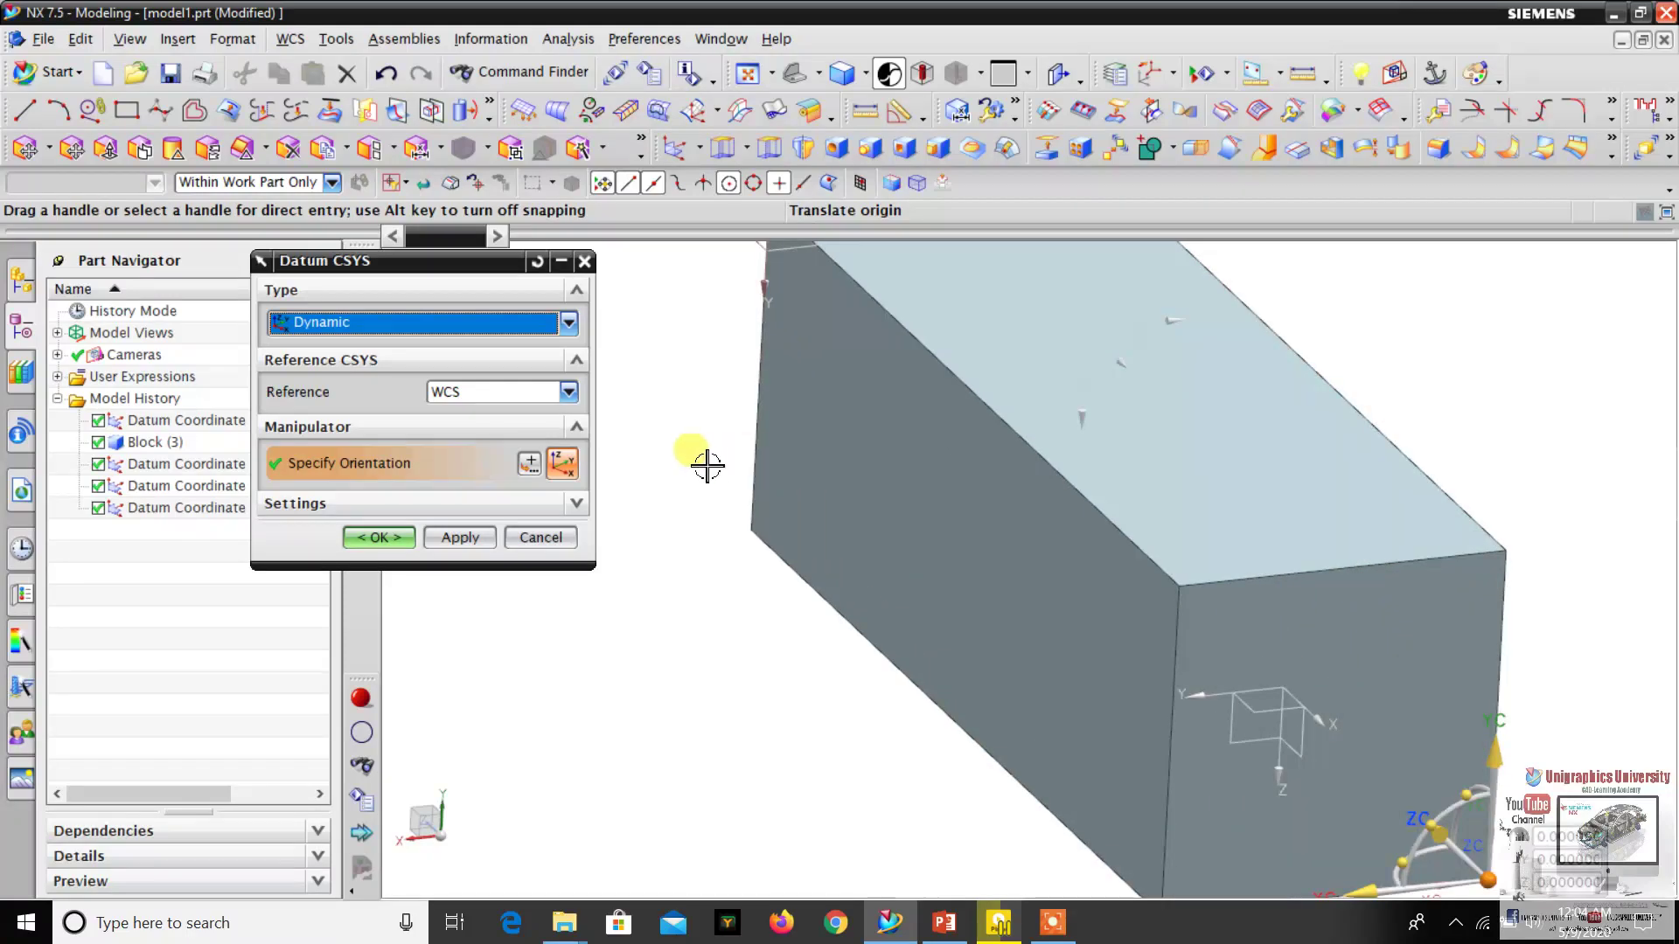
{"action": "scroll", "coordinate": [691, 461], "scroll_direction": "down", "scroll_amount": 3}
{"action": "scroll", "coordinate": [673, 454], "scroll_direction": "up", "scroll_amount": 2}
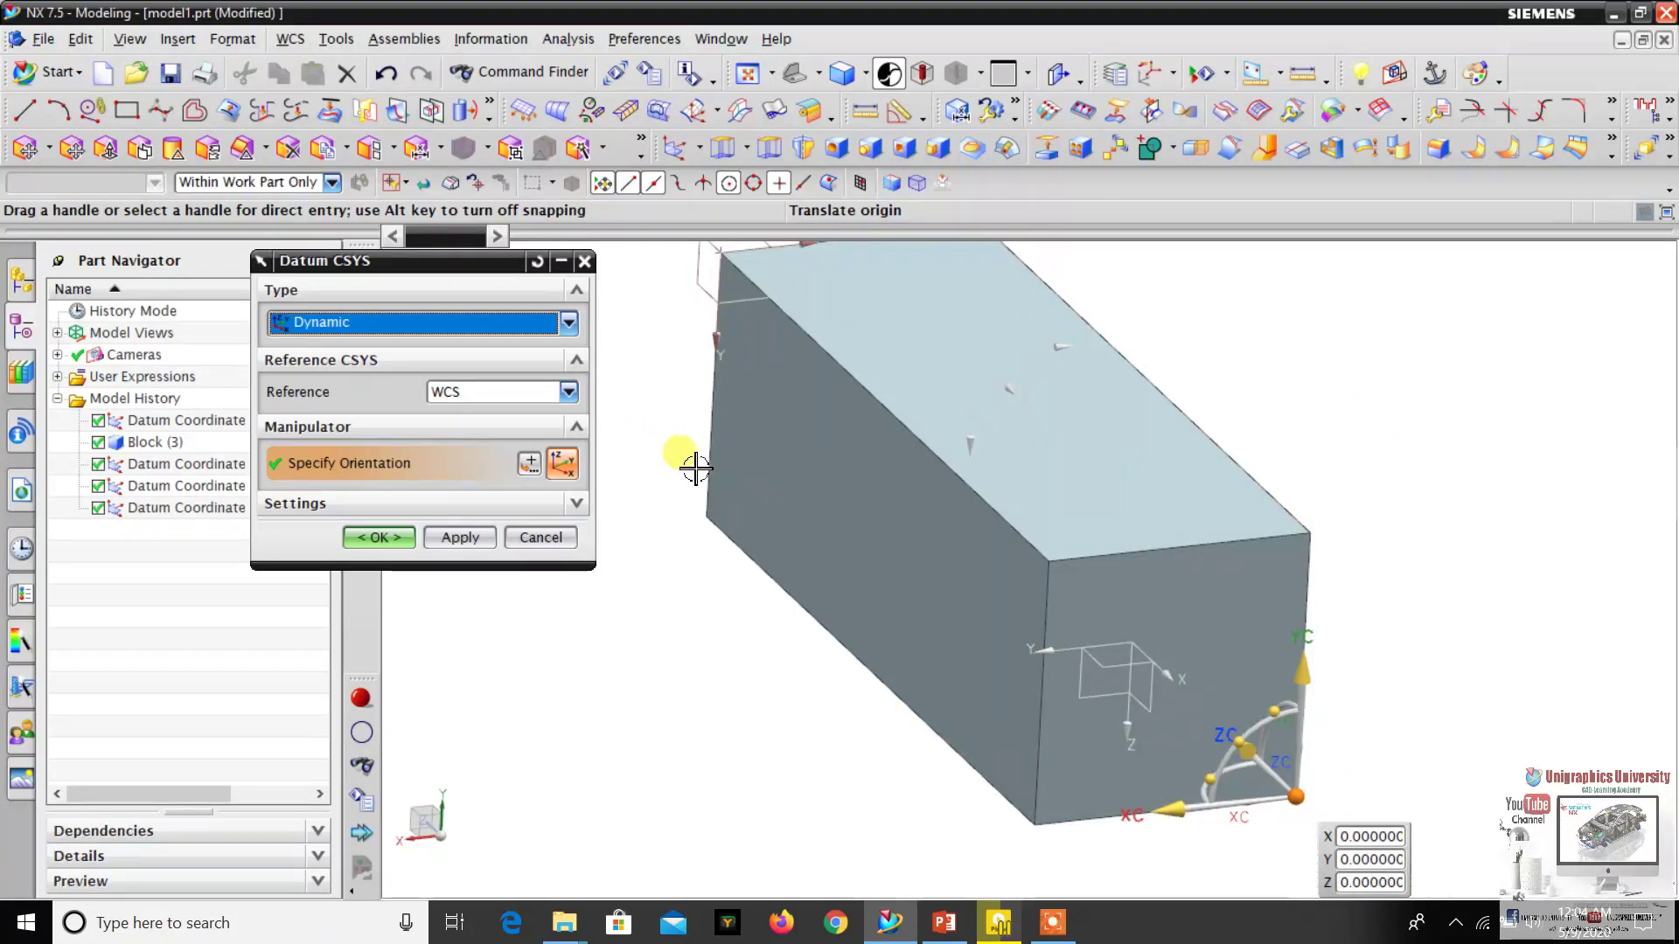
{"action": "left_click", "coordinate": [537, 265]}
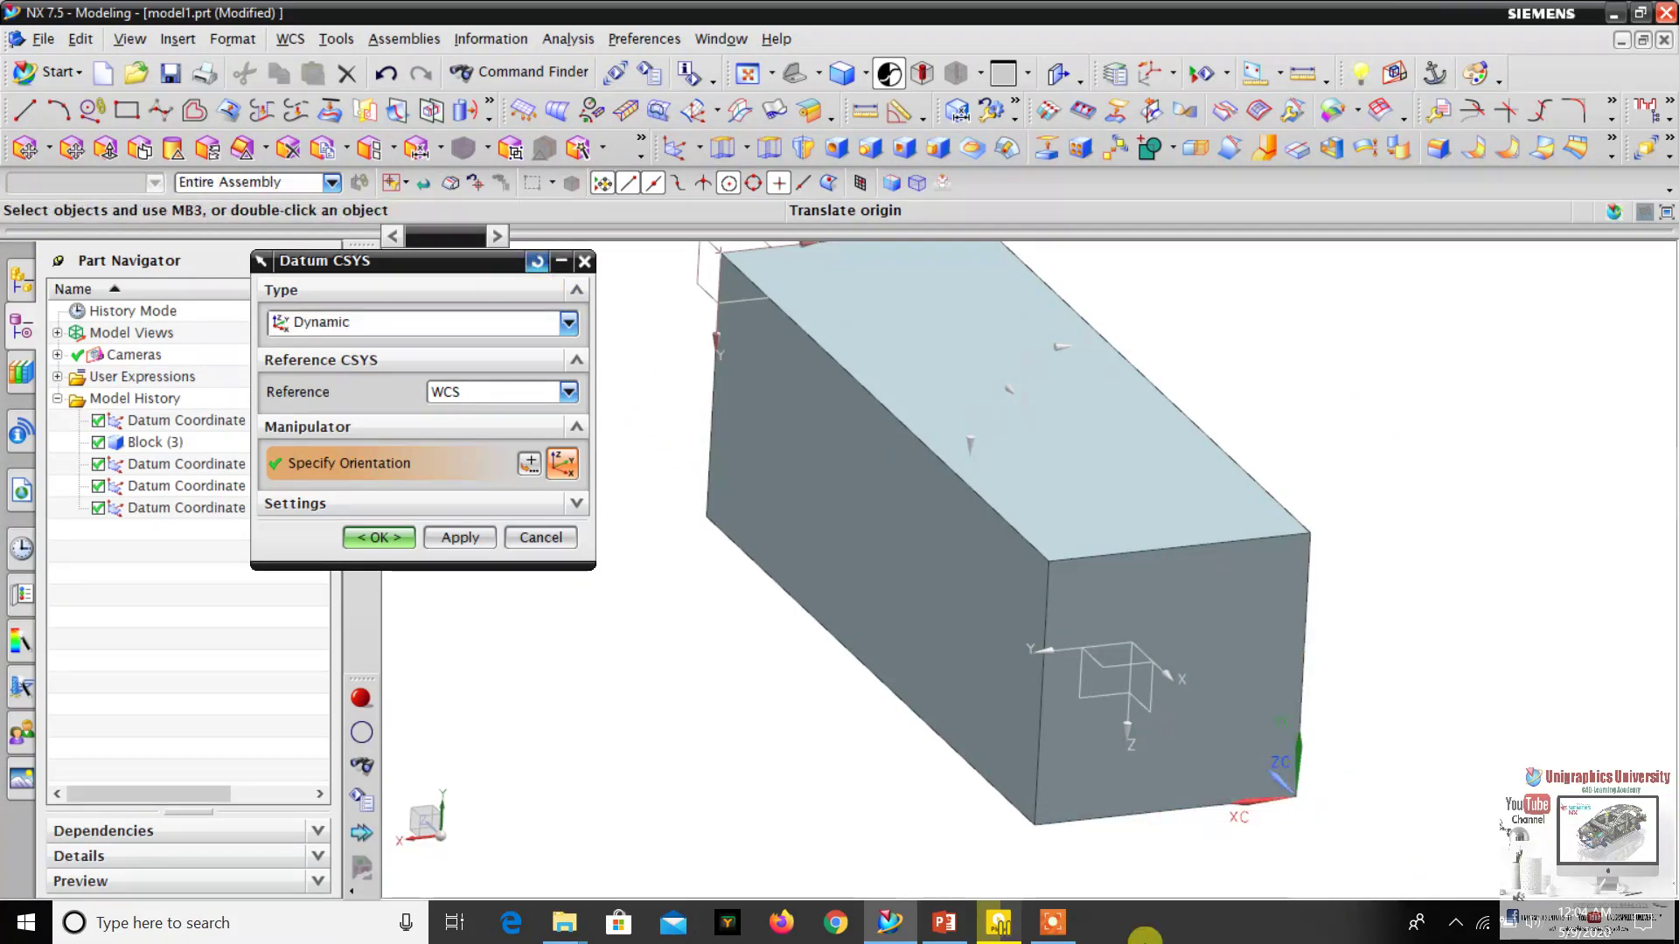